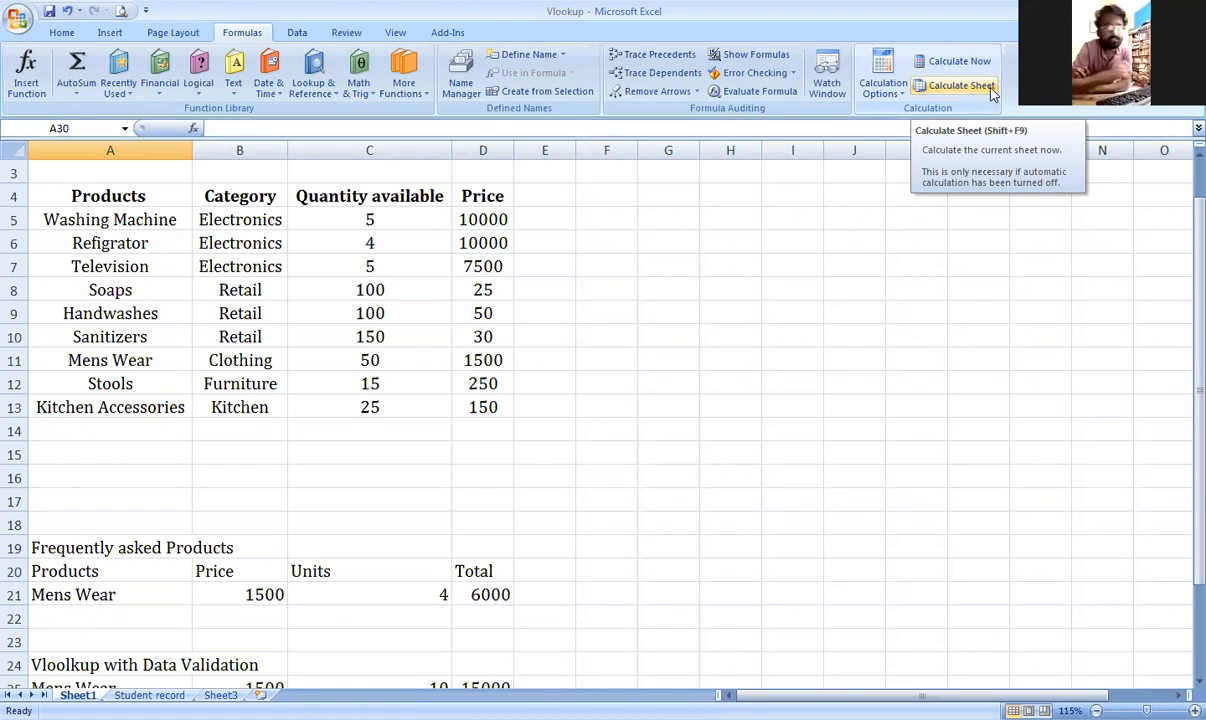
Step: Clear the old Washing Machine and 10000 lookup values from C1:D1
left_click(733, 383)
scroll(738, 381, "up", 1)
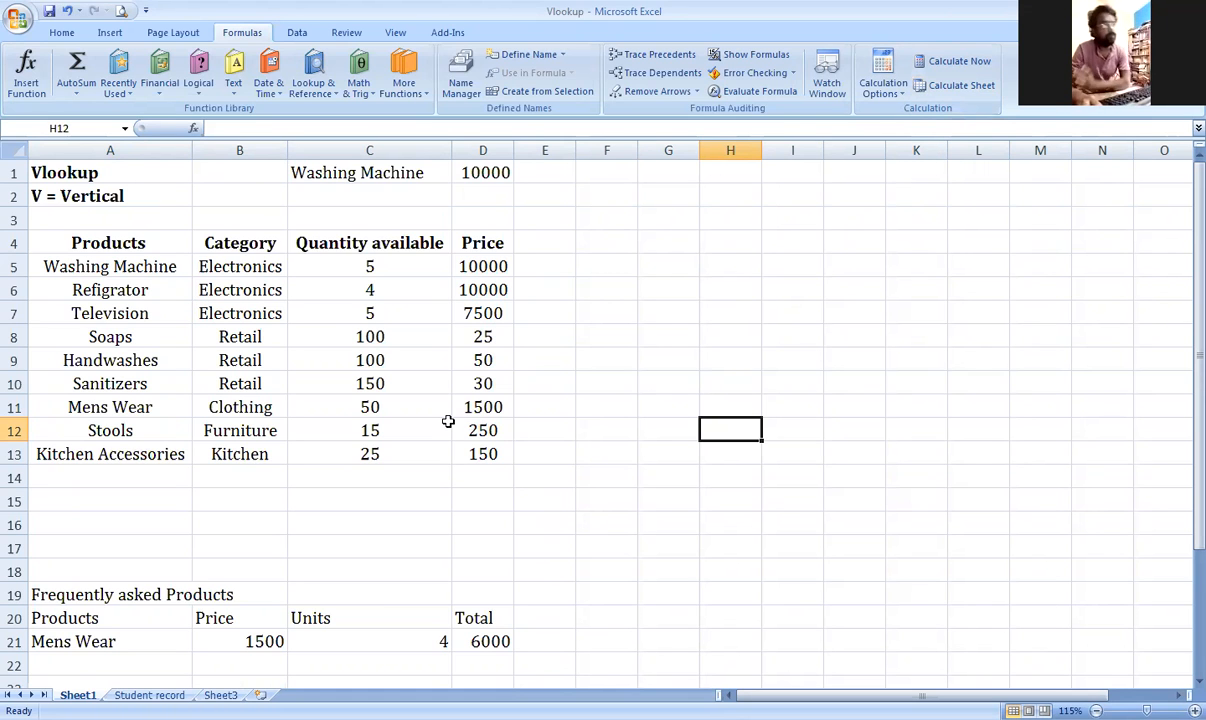
scroll(447, 420, "up", 1, "ctrl")
scroll(431, 419, "up", 1)
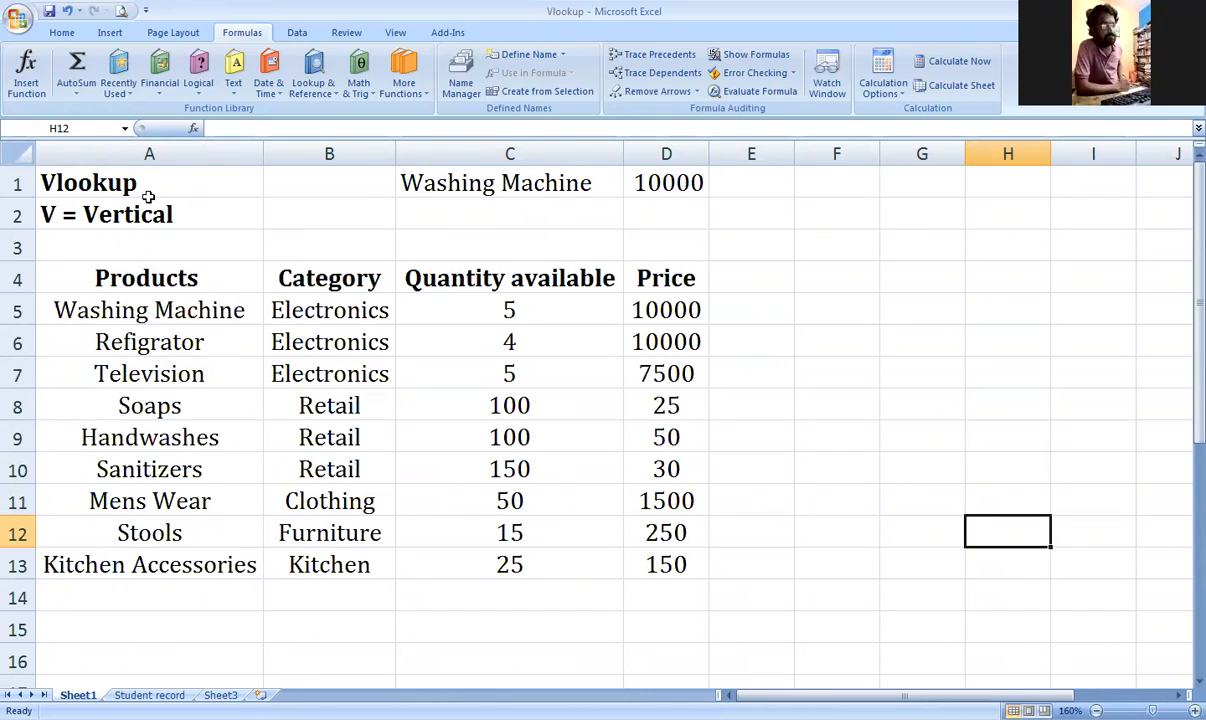
left_click_drag(528, 182, 662, 200)
key("Delete")
Step: Highlight the product table A4:D13, then select the empty cells C1 and D1
left_click_drag(146, 279, 649, 566)
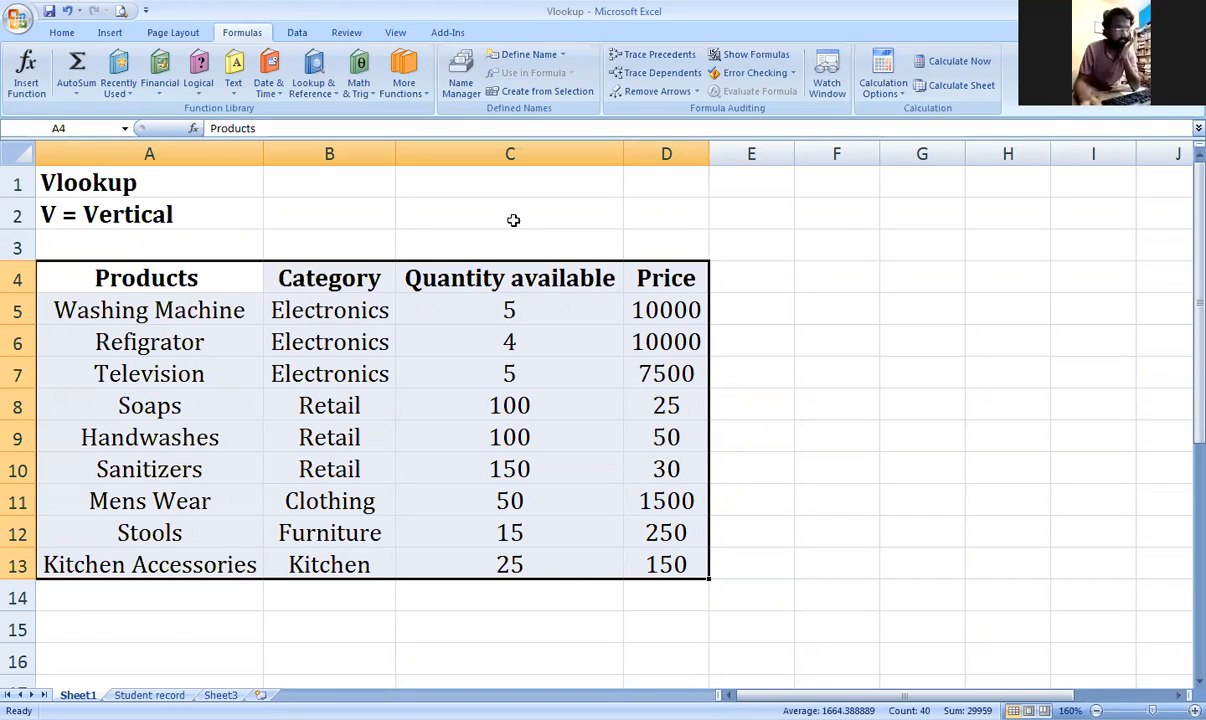
left_click(505, 177)
left_click(673, 189)
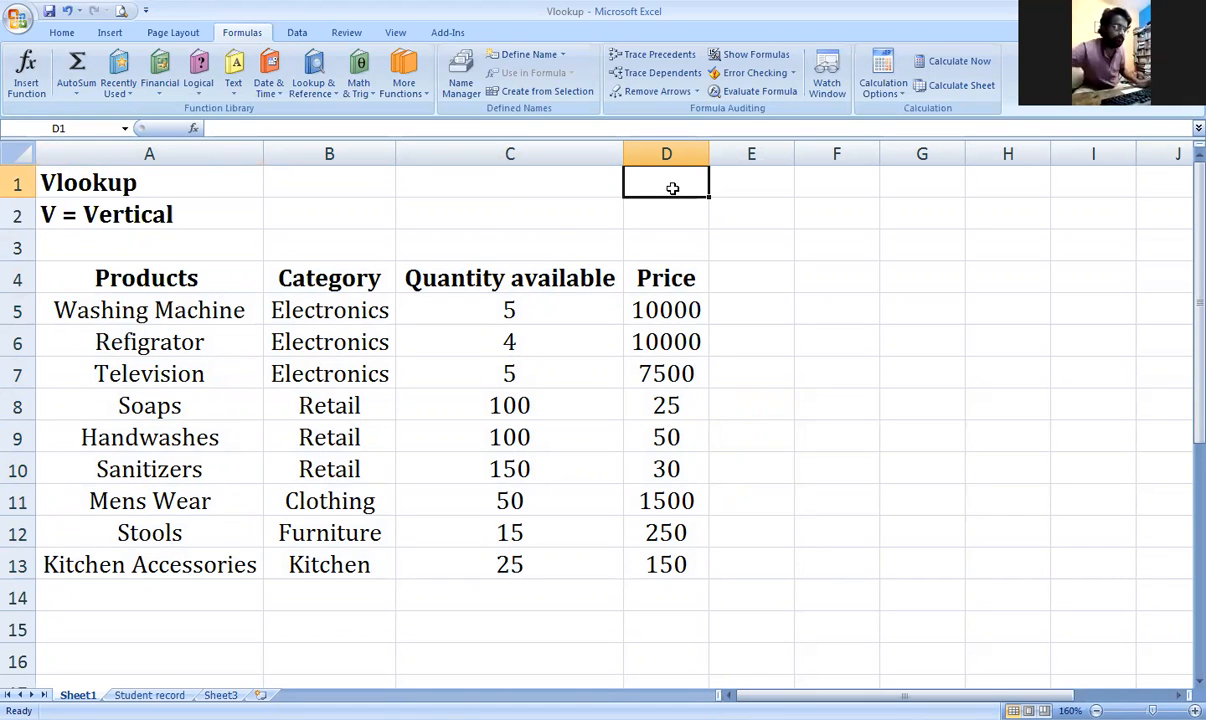
Step: Copy Washing Machine from A5 into C1 and begin =vlookup( in D1
left_click(574, 185)
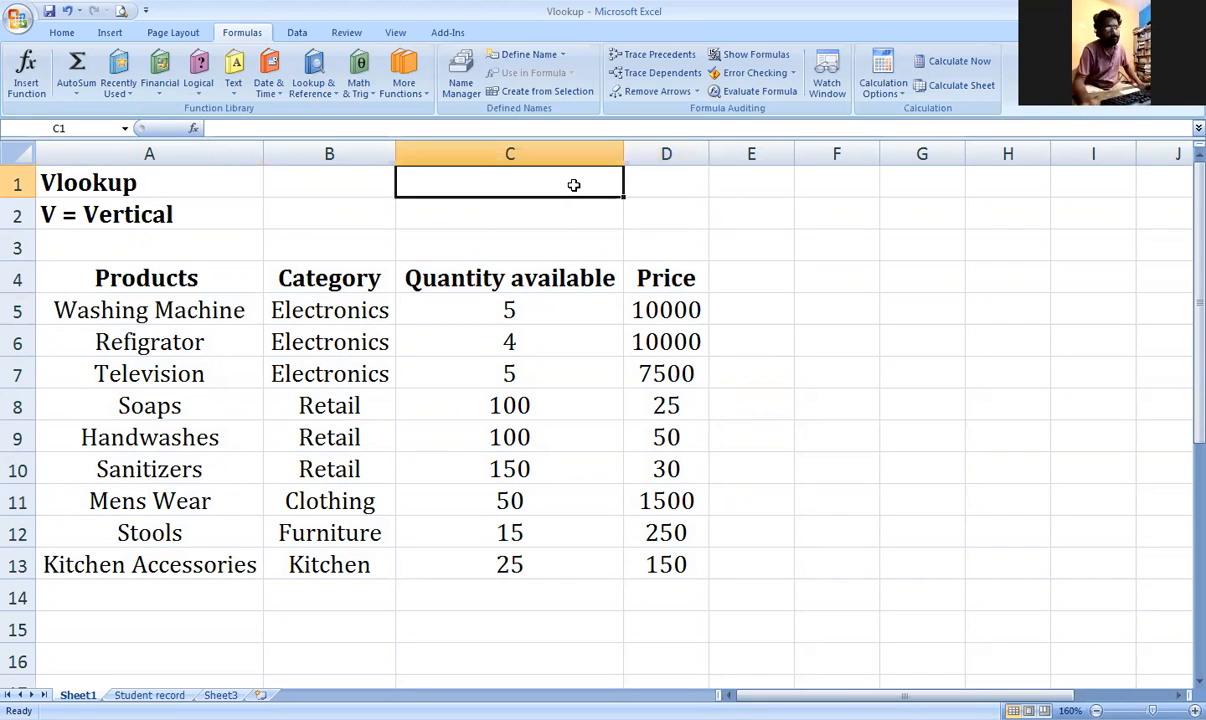
left_click(247, 309)
key("ctrl+c")
left_click(487, 183)
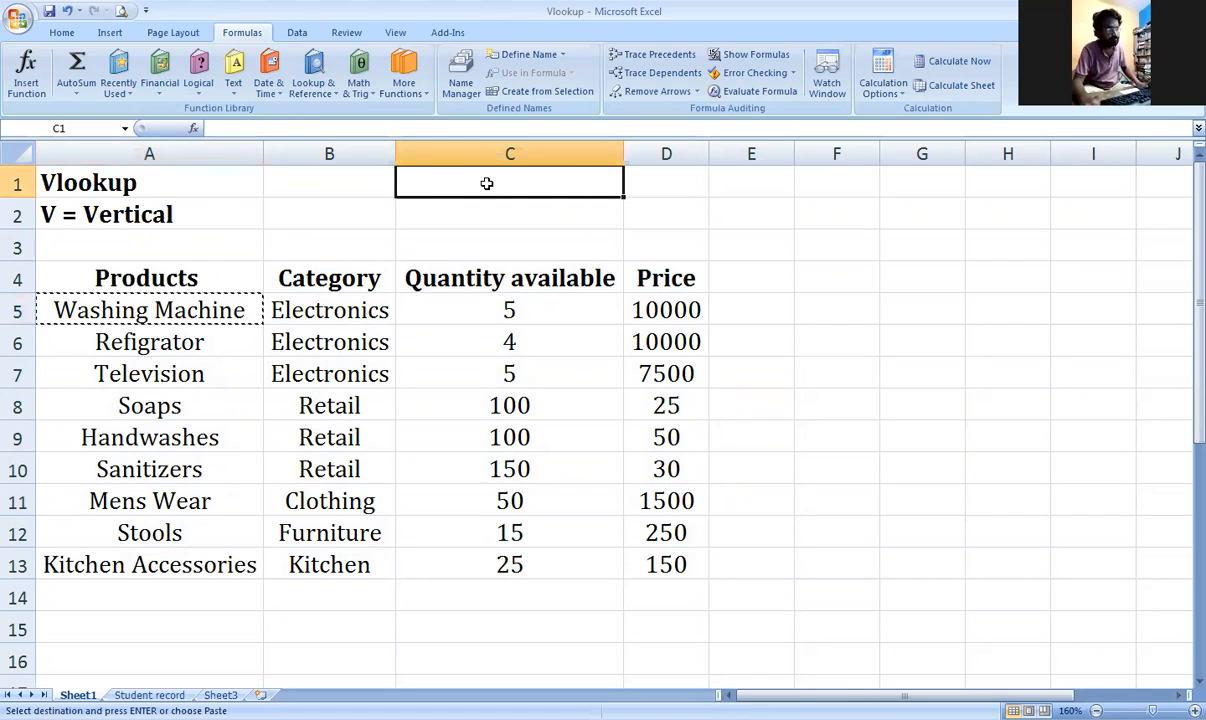
key("ctrl+v")
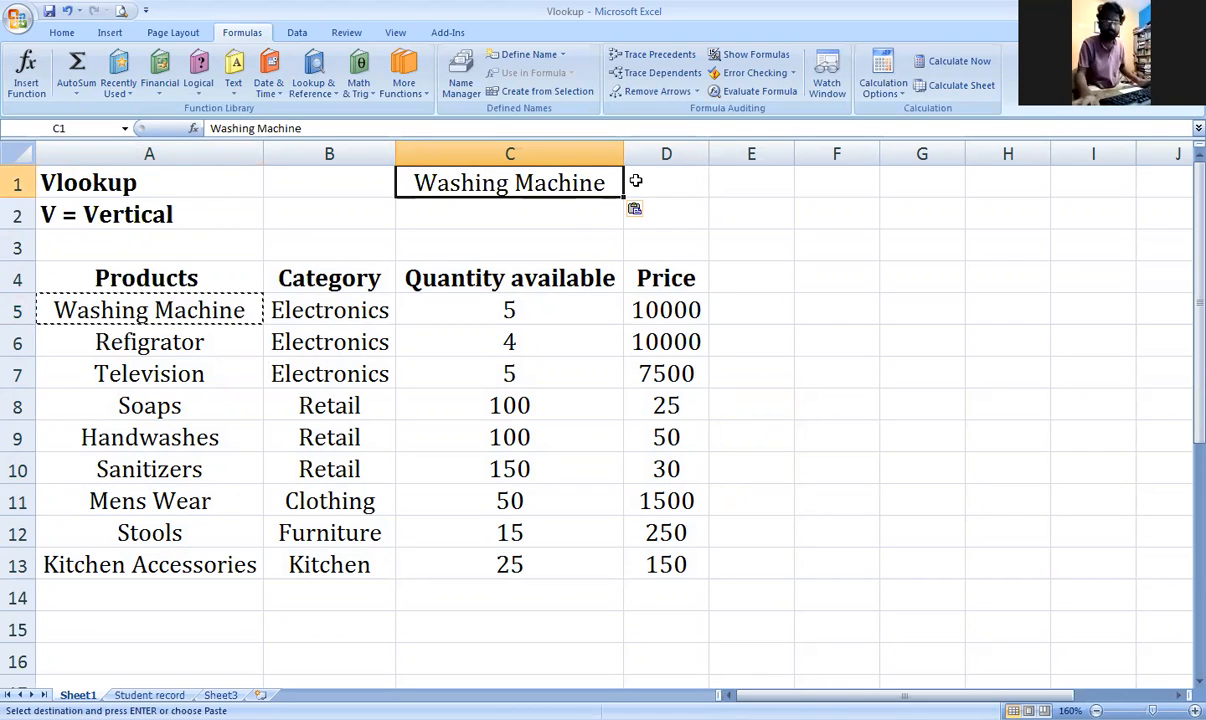
left_click(637, 181)
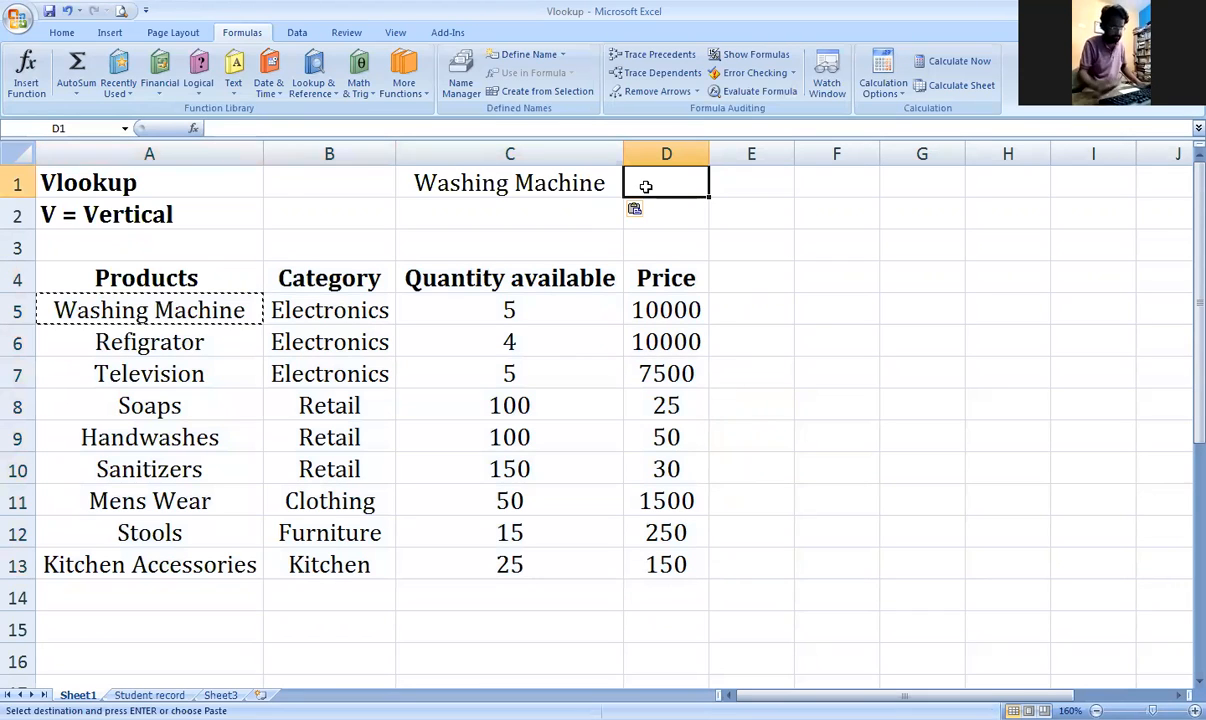
type("=")
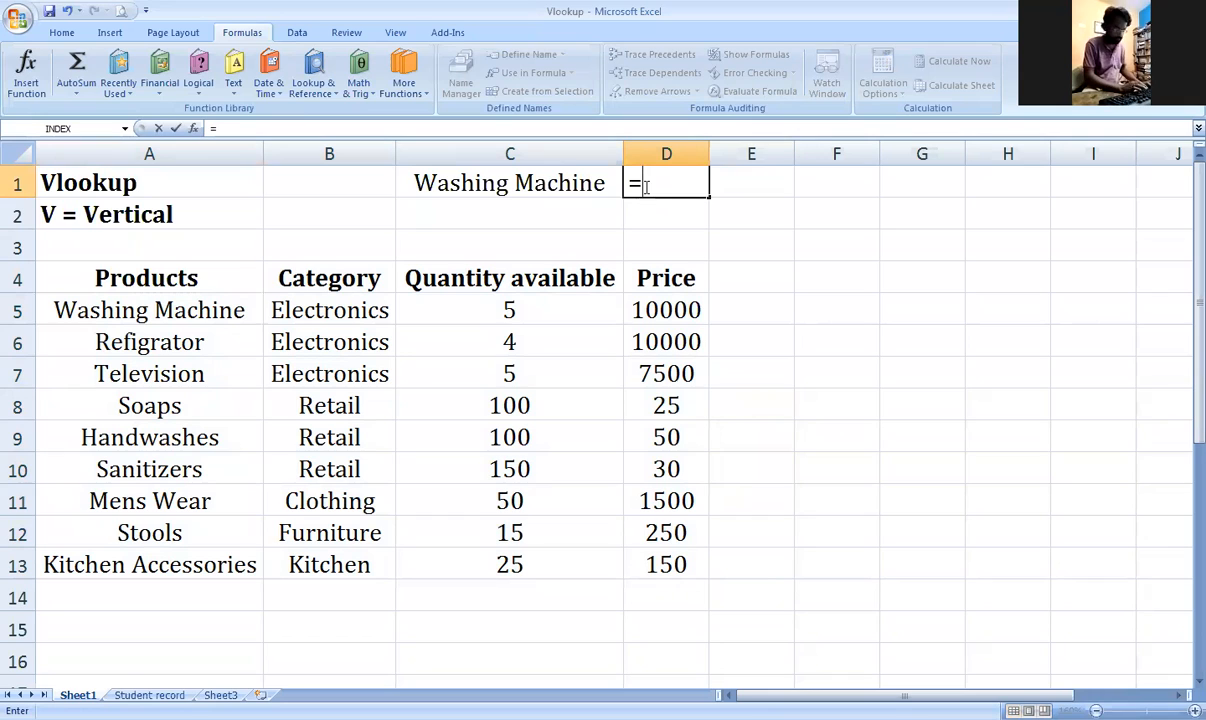
type("v")
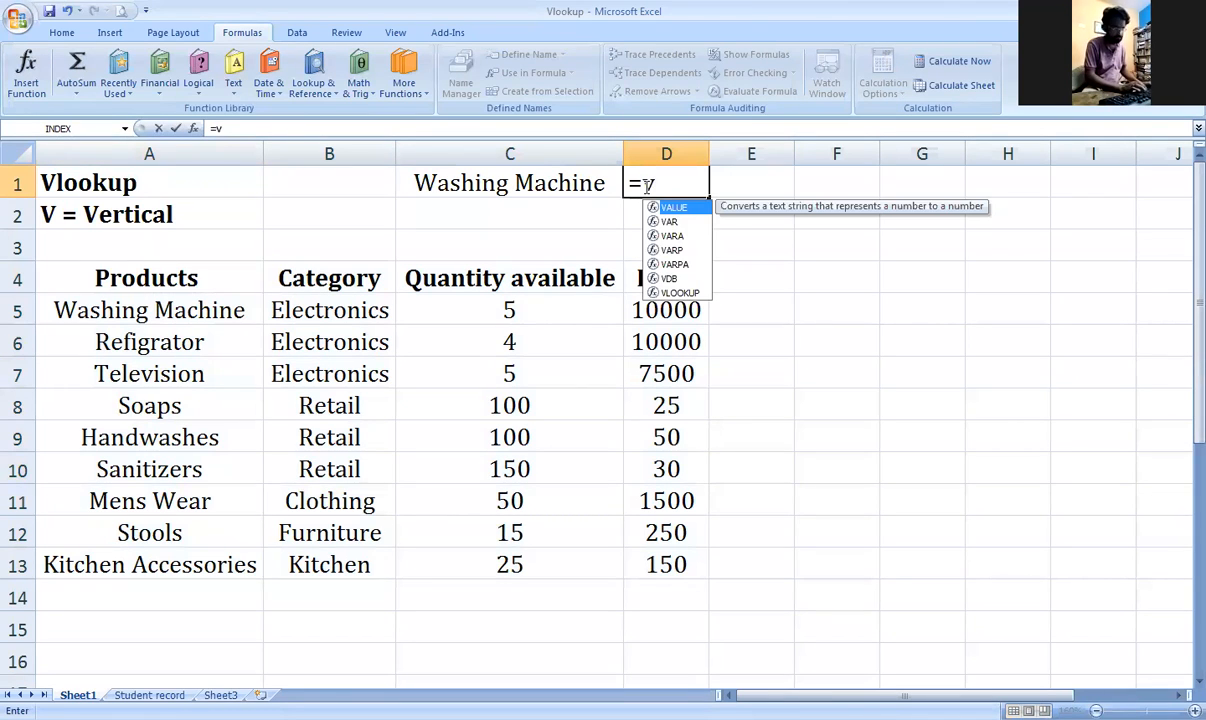
type("lookup")
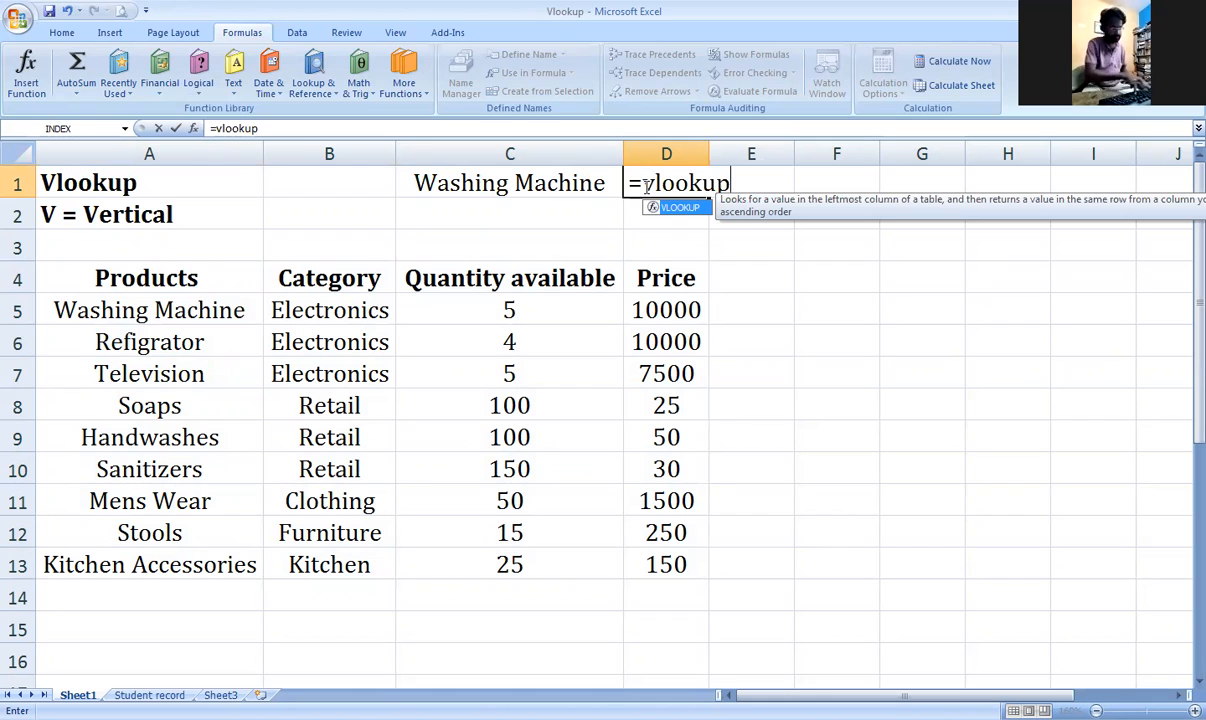
type("(")
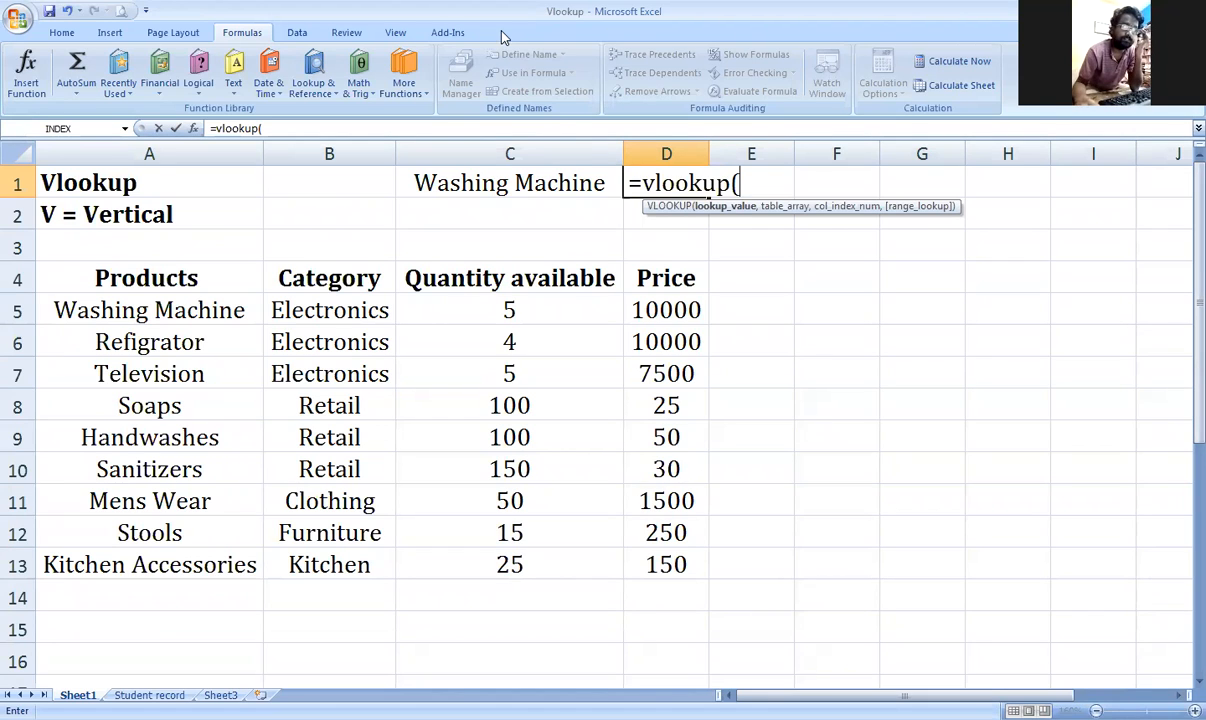
Step: Add C1 as the lookup value and A4:D13 as the table range to D1's VLOOKUP
key("alt+Tab")
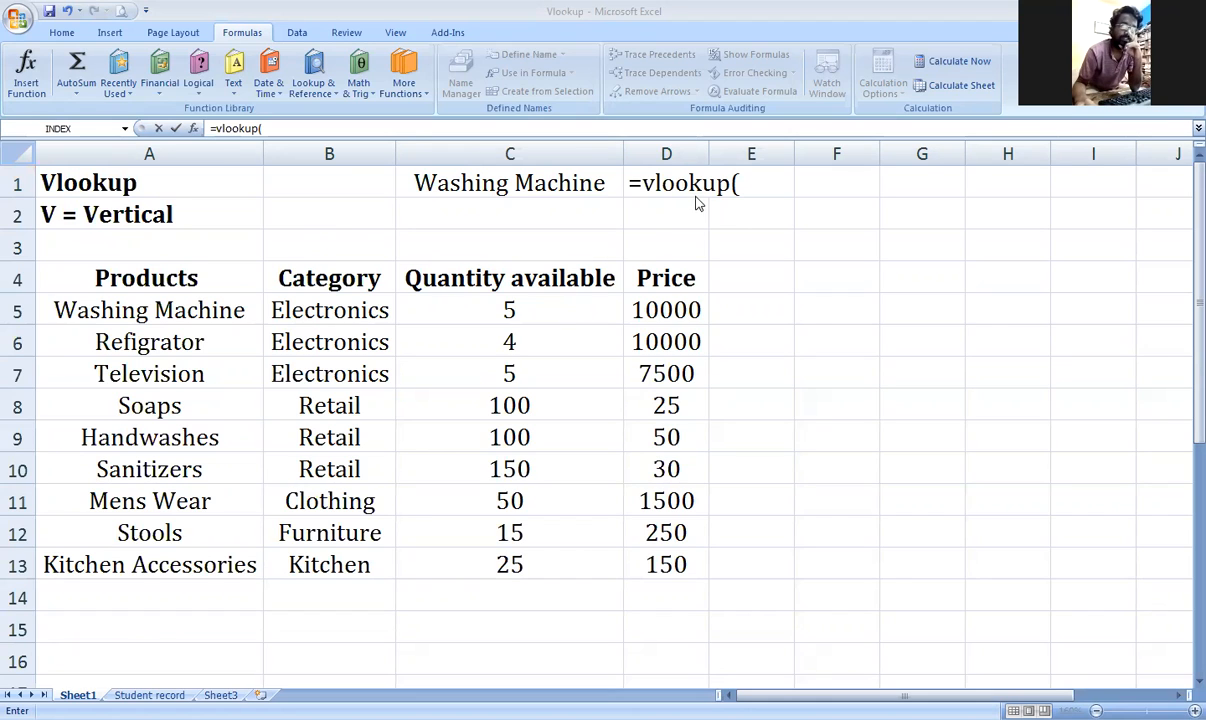
left_click(739, 183)
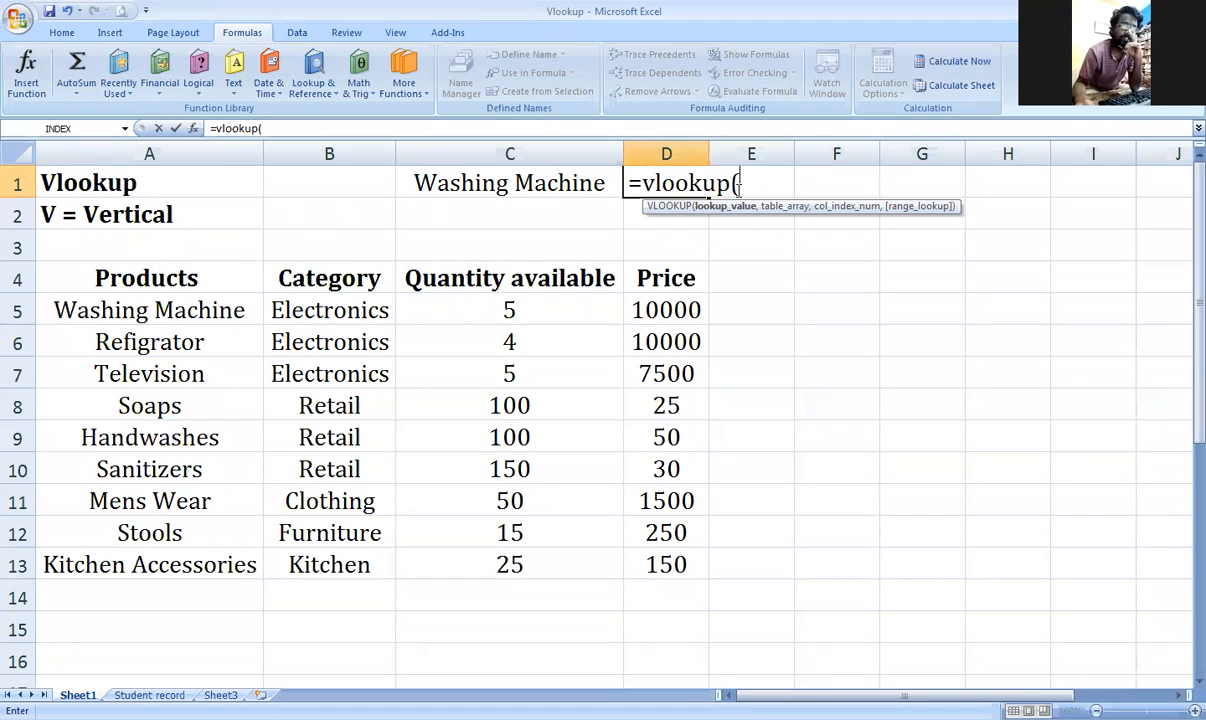
left_click(551, 185)
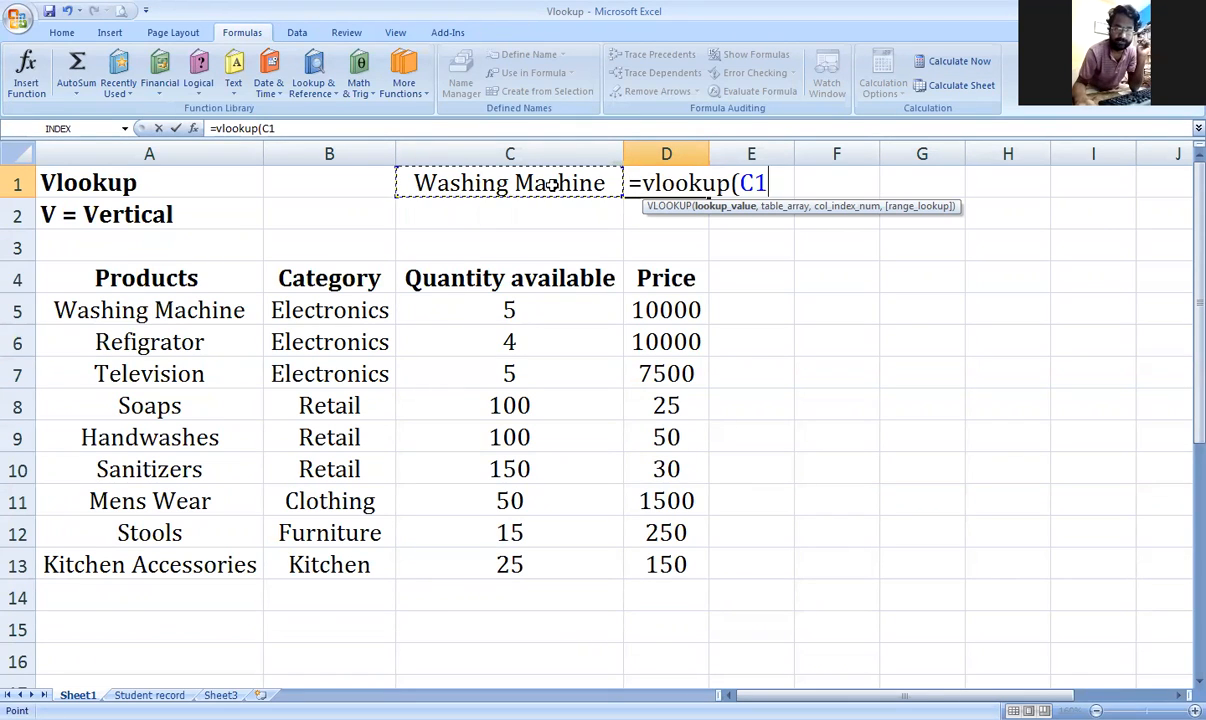
type(",")
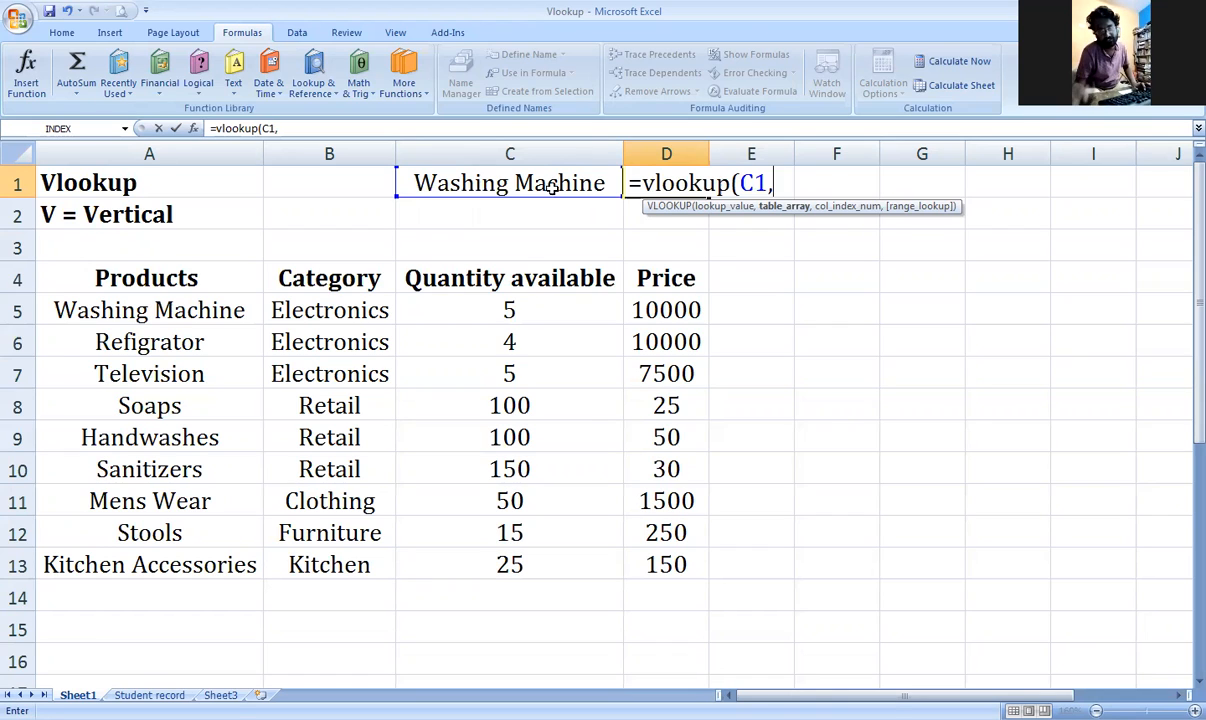
left_click_drag(199, 268, 677, 565)
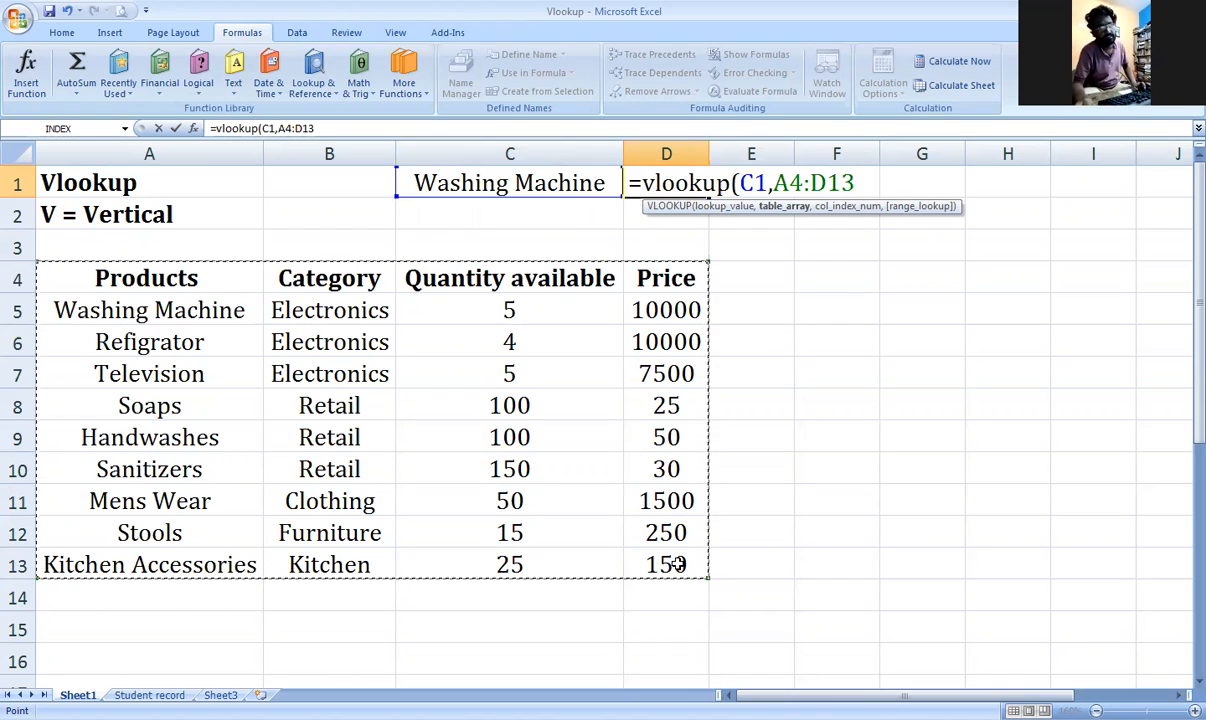
type(",")
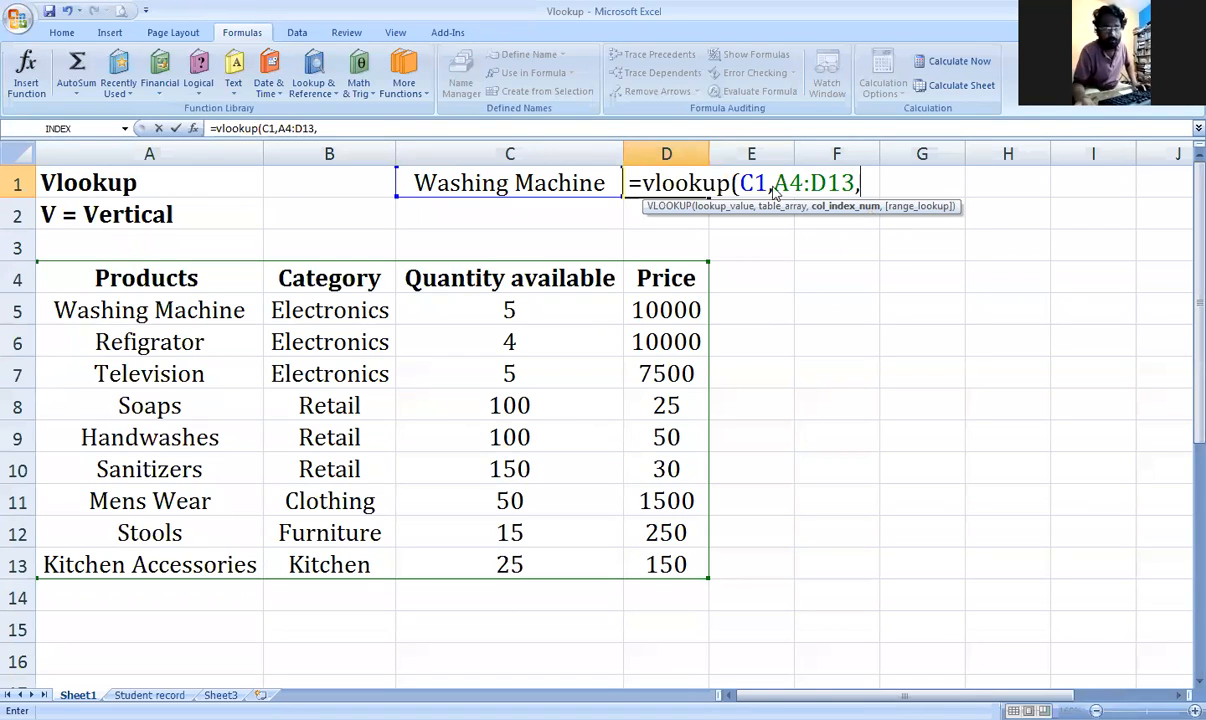
left_click(618, 36)
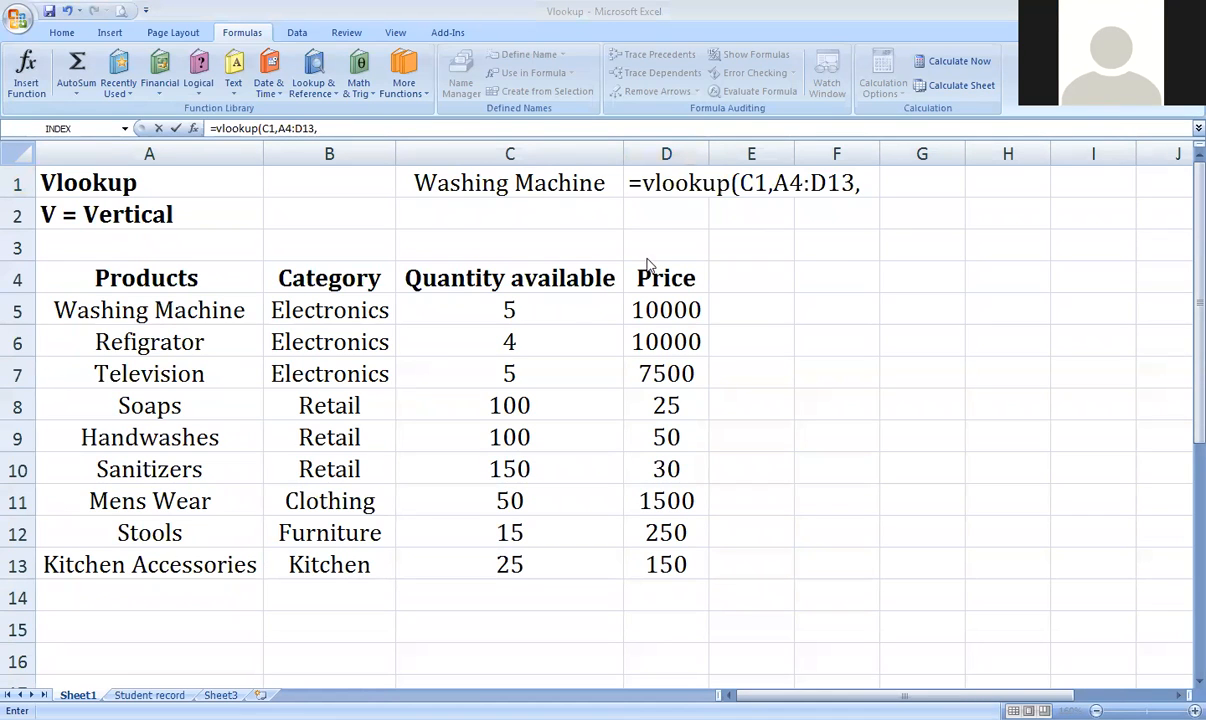
Step: Complete D1 as =vlookup(C1,A4:D13,4,false) so it shows Washing Machine's price 10000
left_click(862, 187)
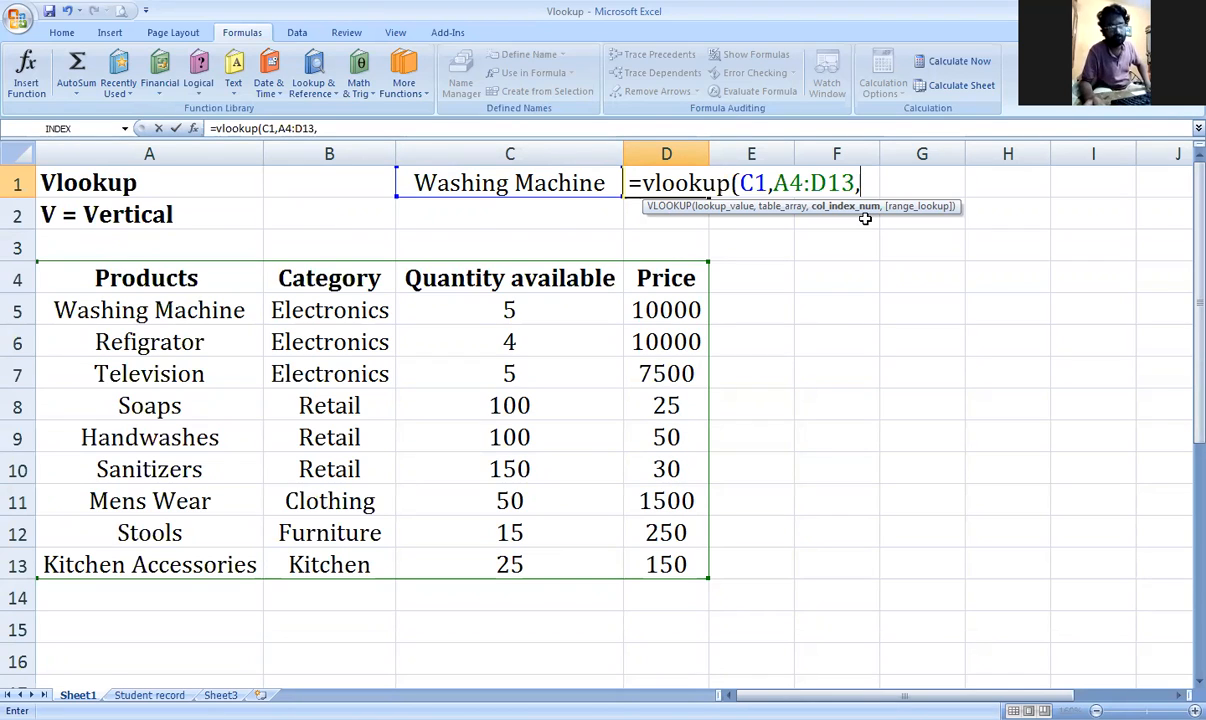
type("4")
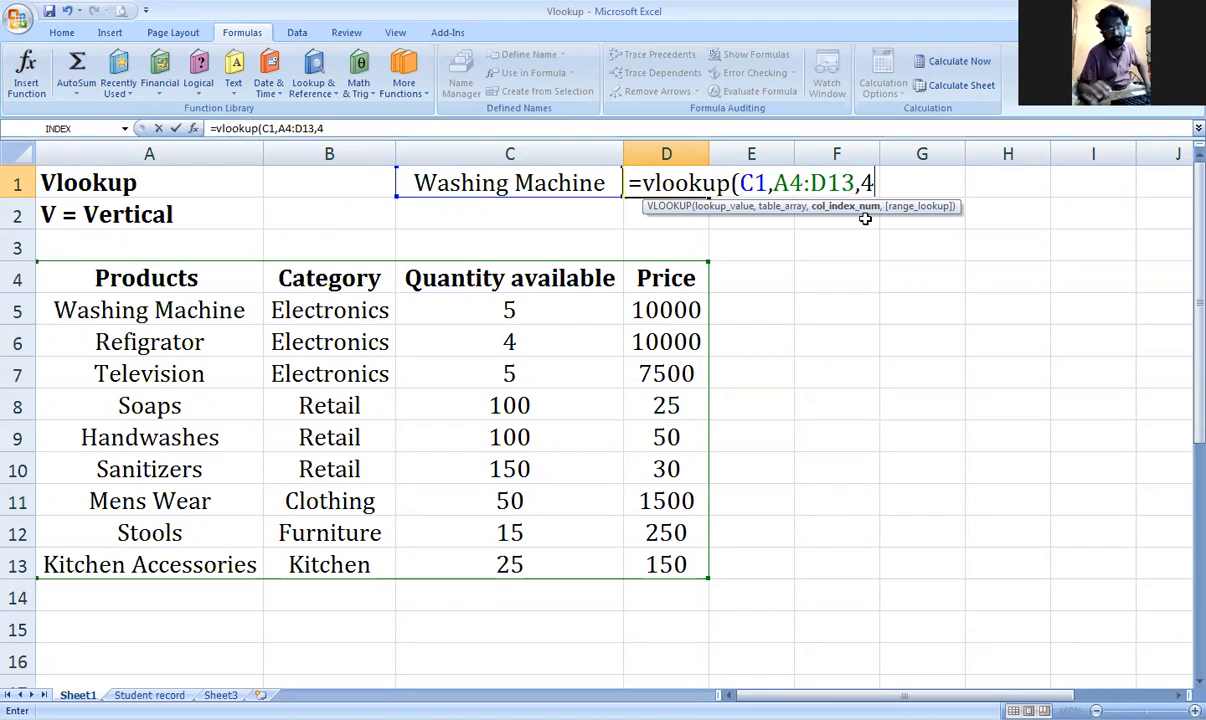
type(",")
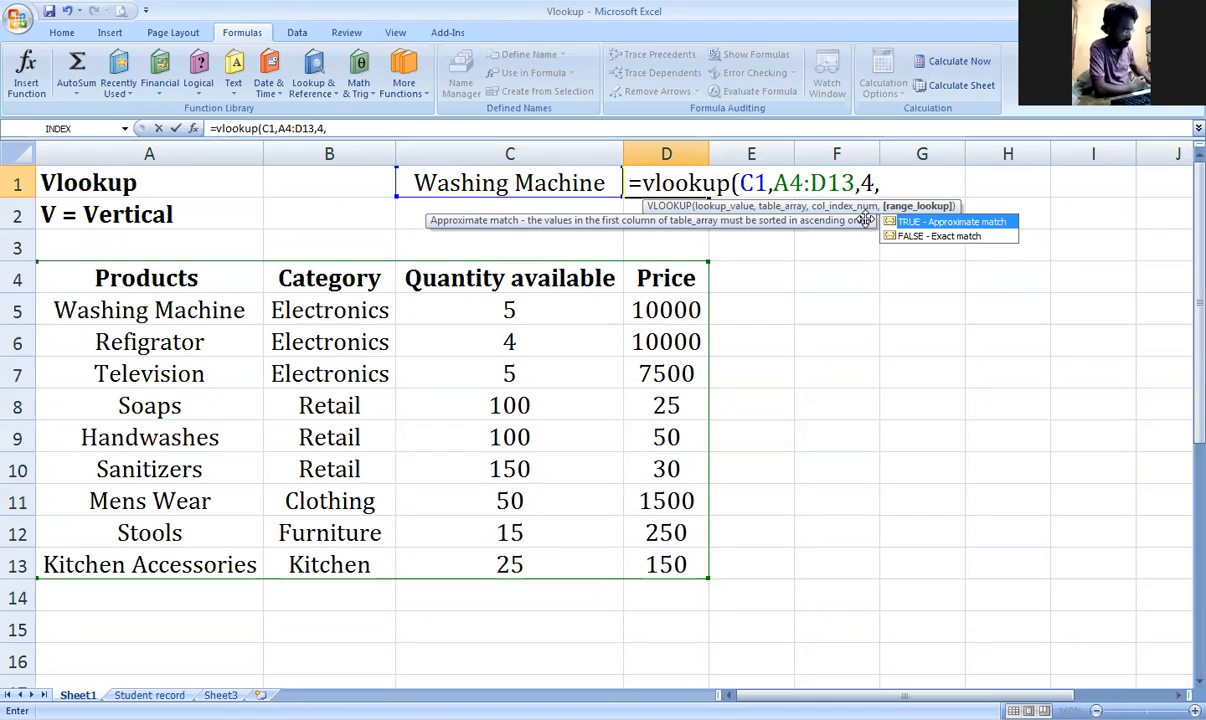
type("false")
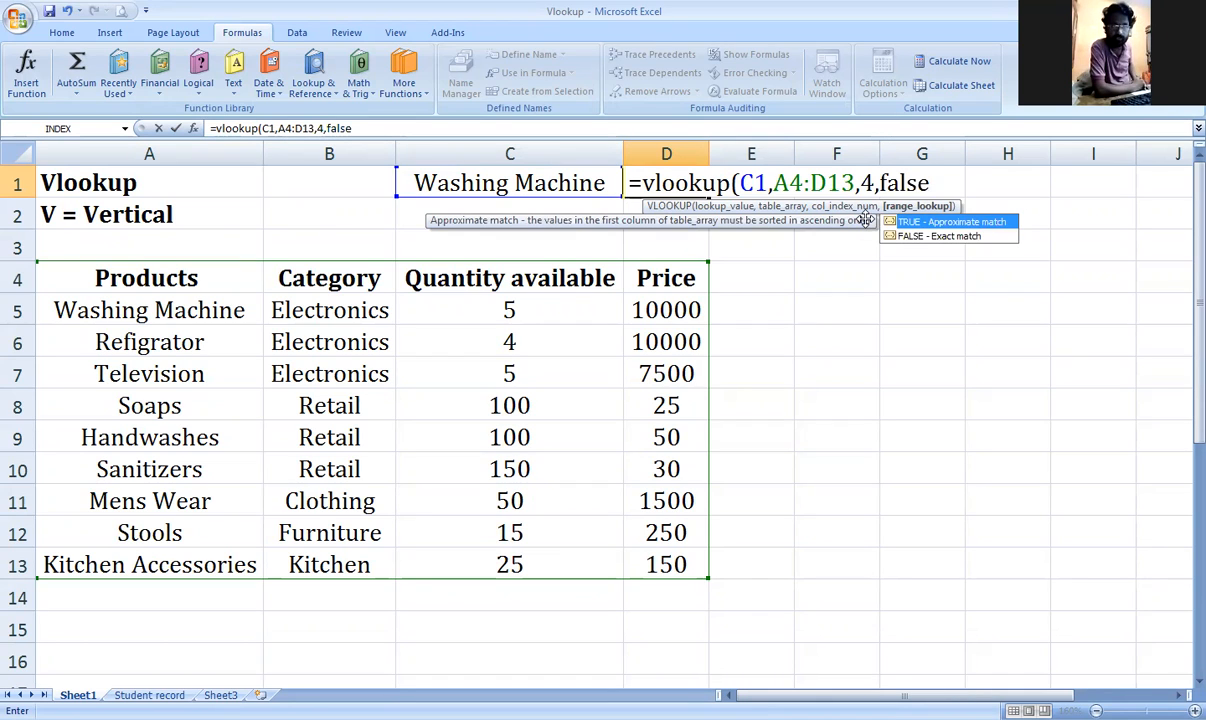
type(")")
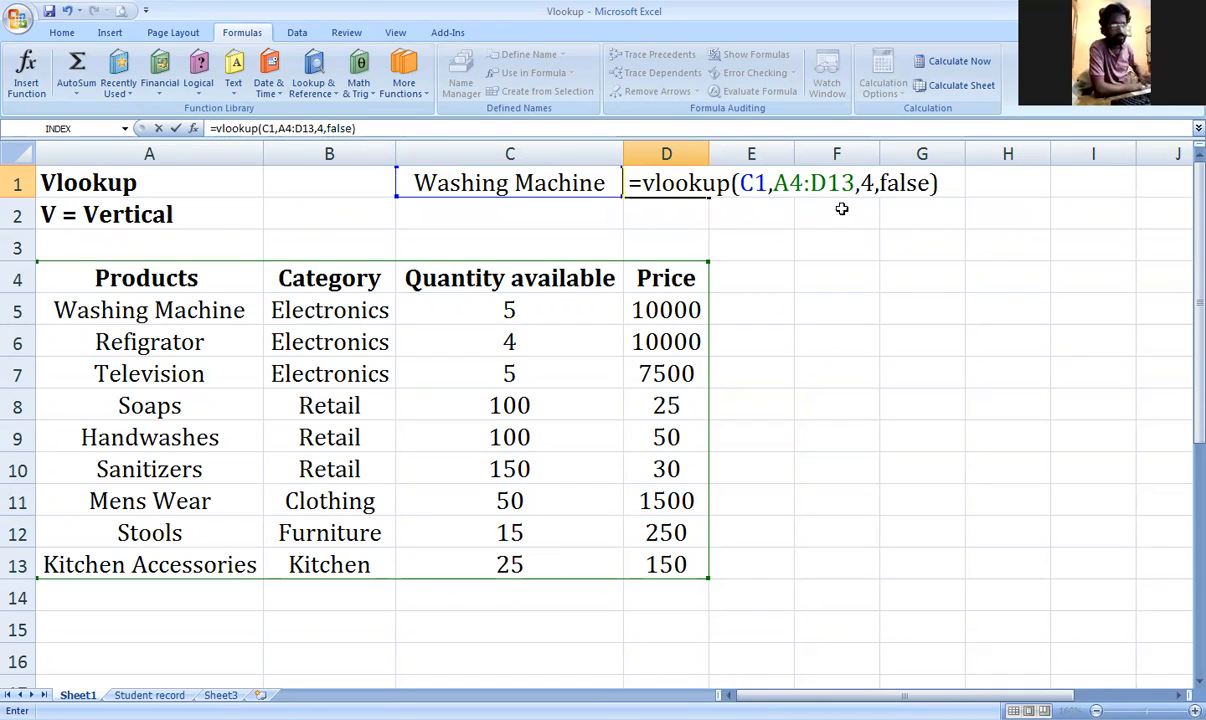
key("Return")
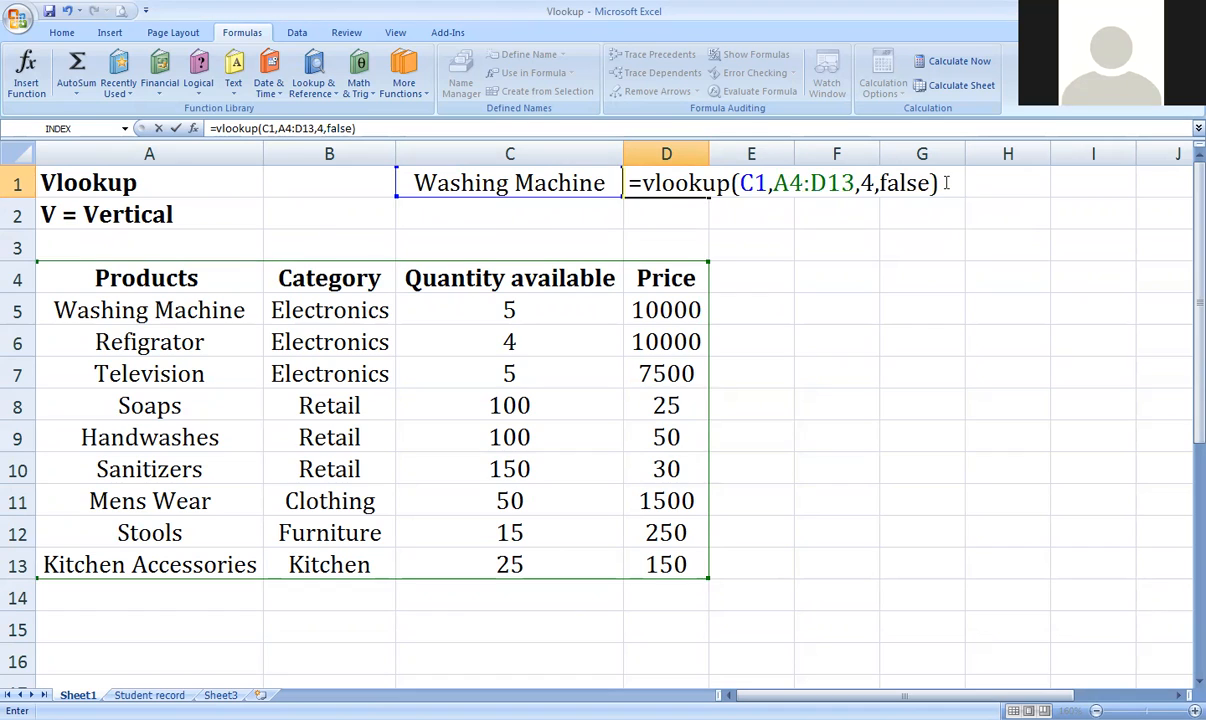
key("Return")
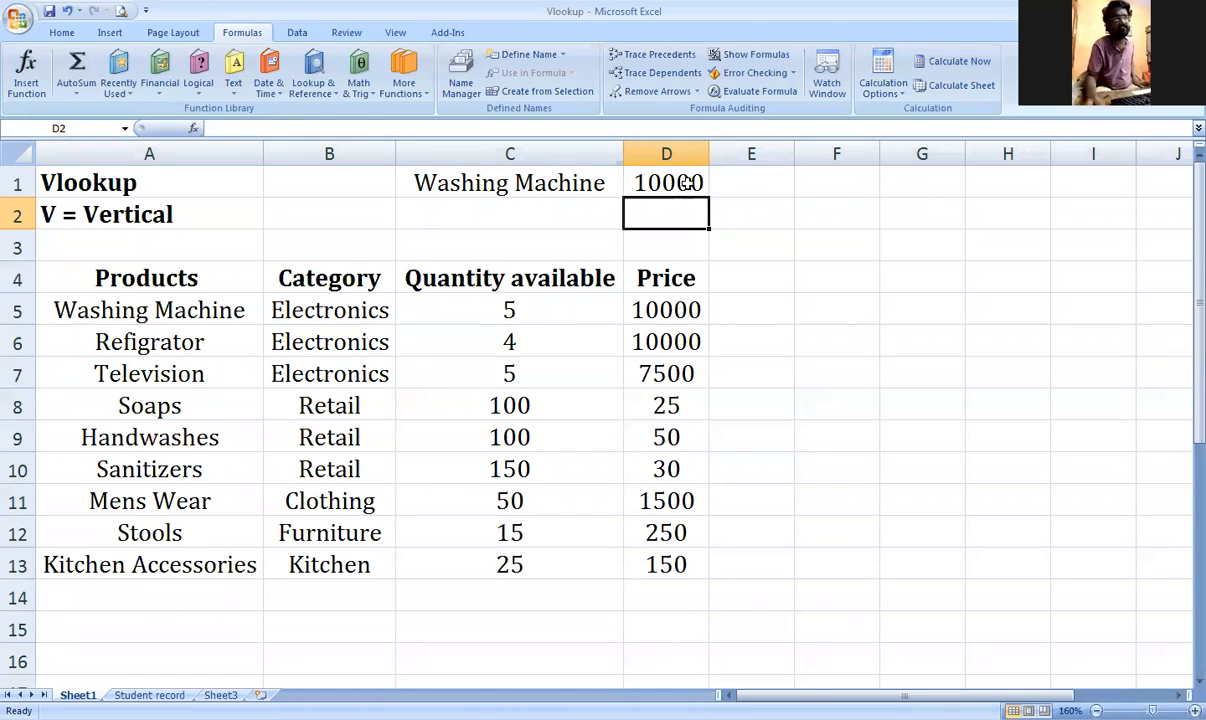
Step: Test the lookup by pasting Refigrator, then Television into C1
left_click(650, 185)
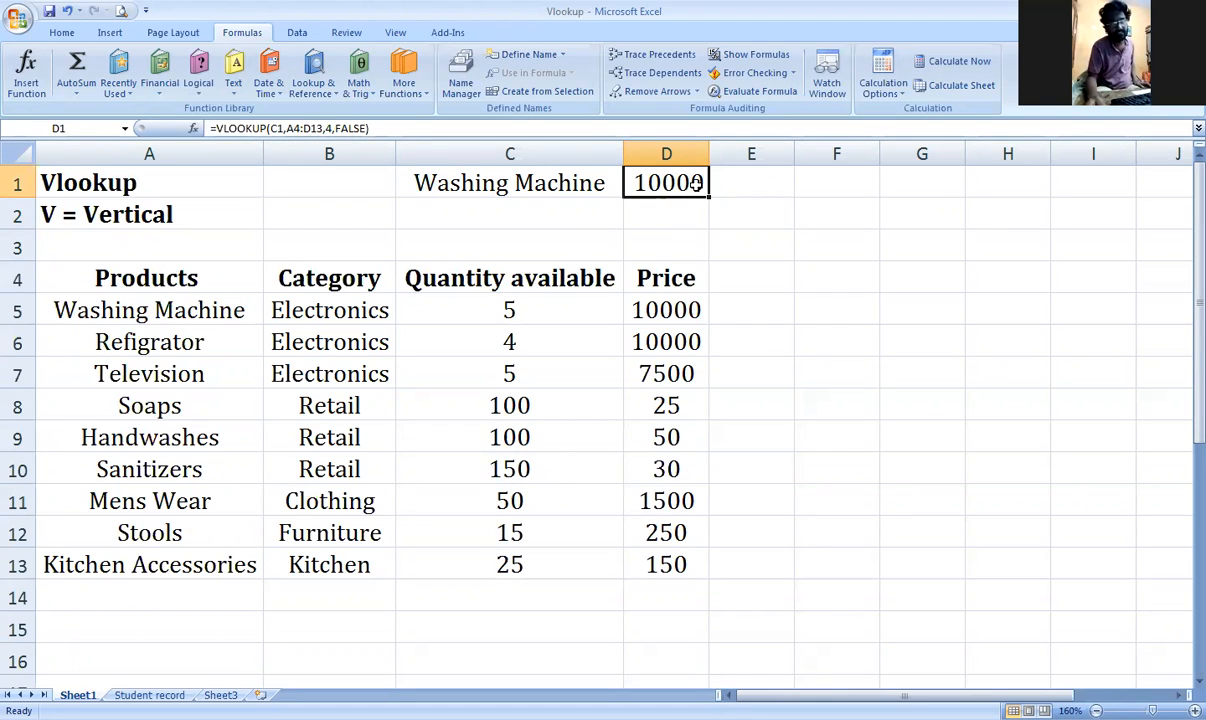
left_click(584, 184)
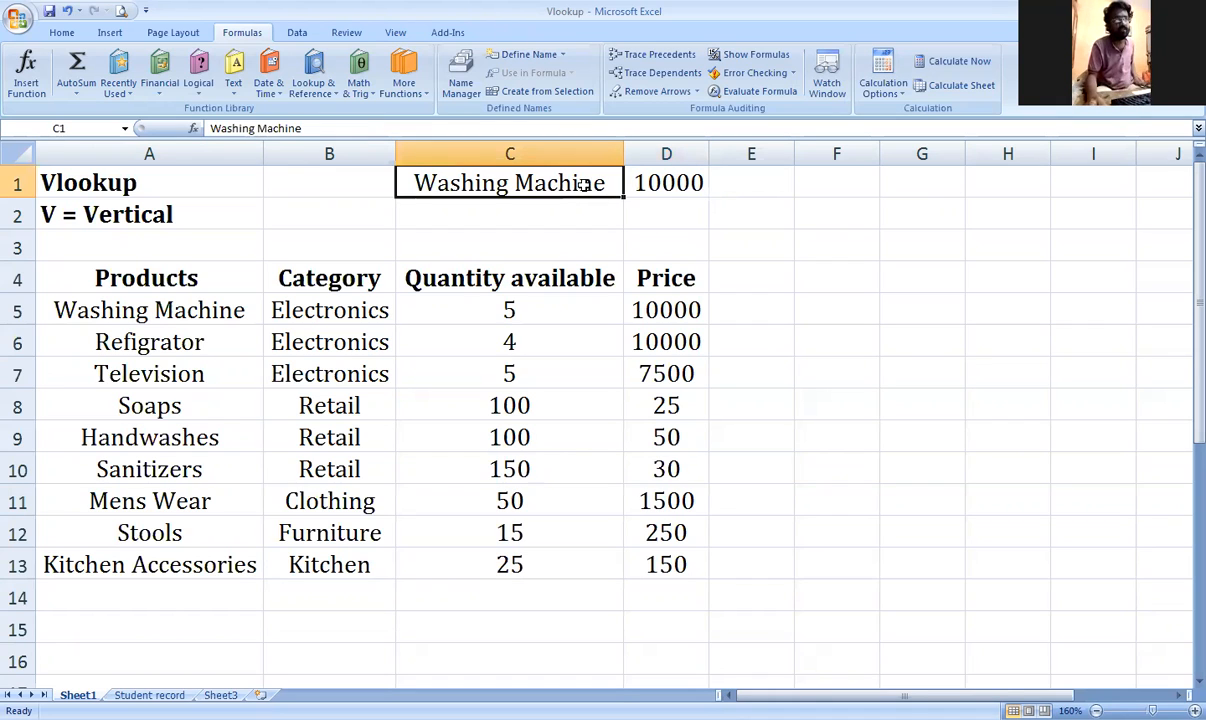
left_click(228, 342)
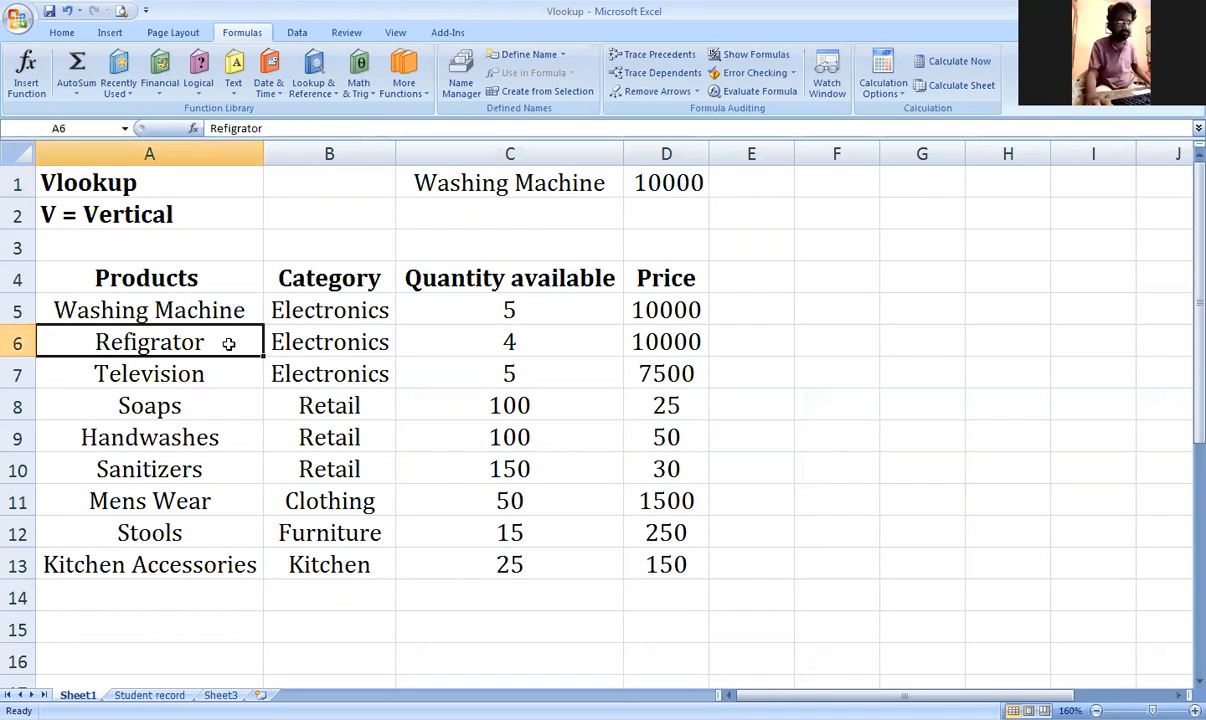
key("ctrl+c")
left_click(505, 184)
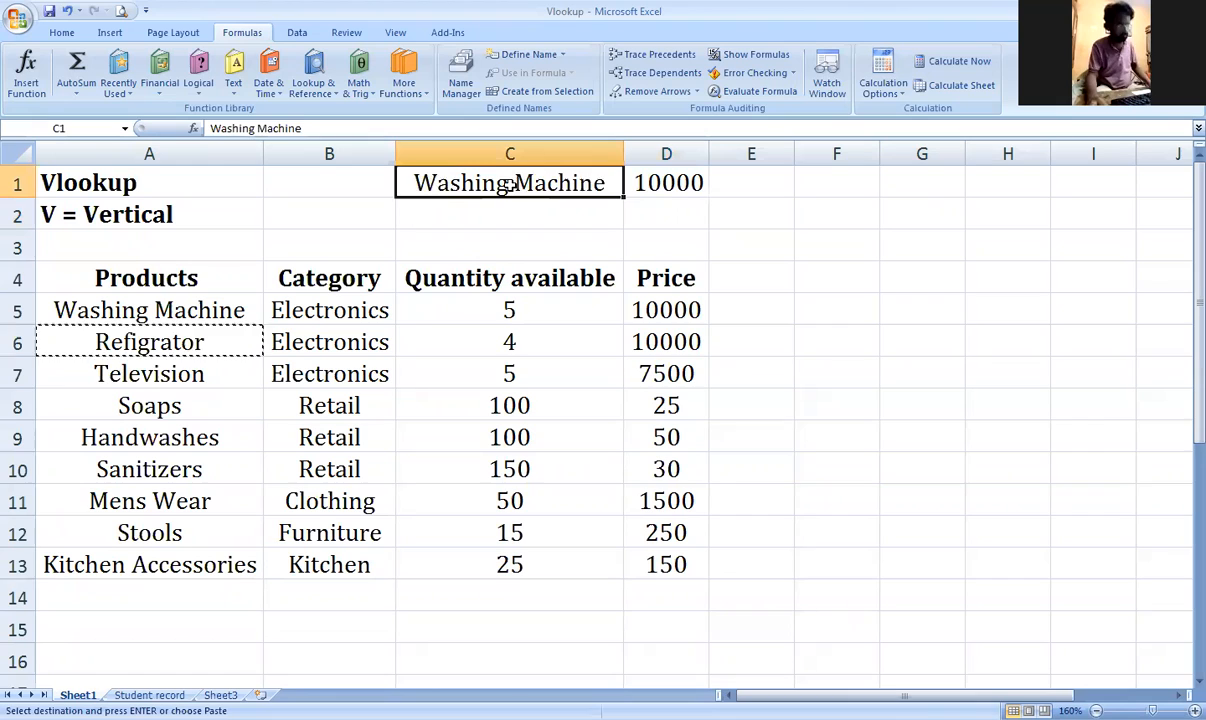
key("ctrl+v")
key("Escape")
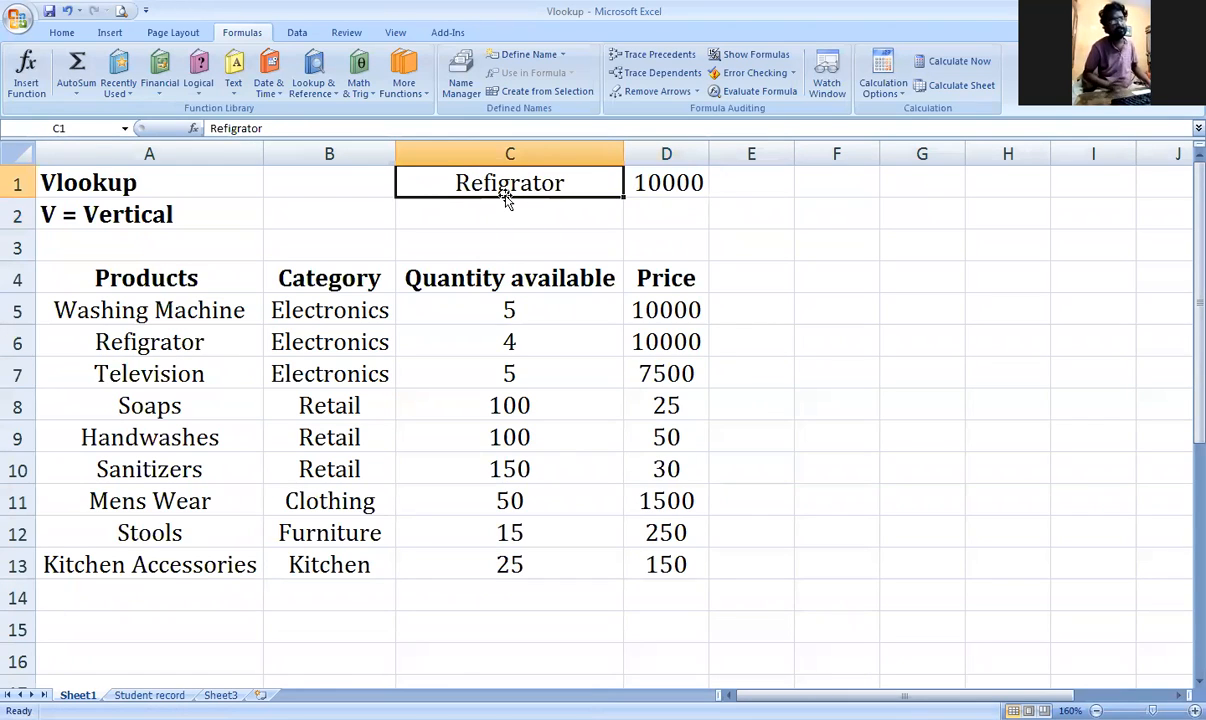
left_click(530, 240)
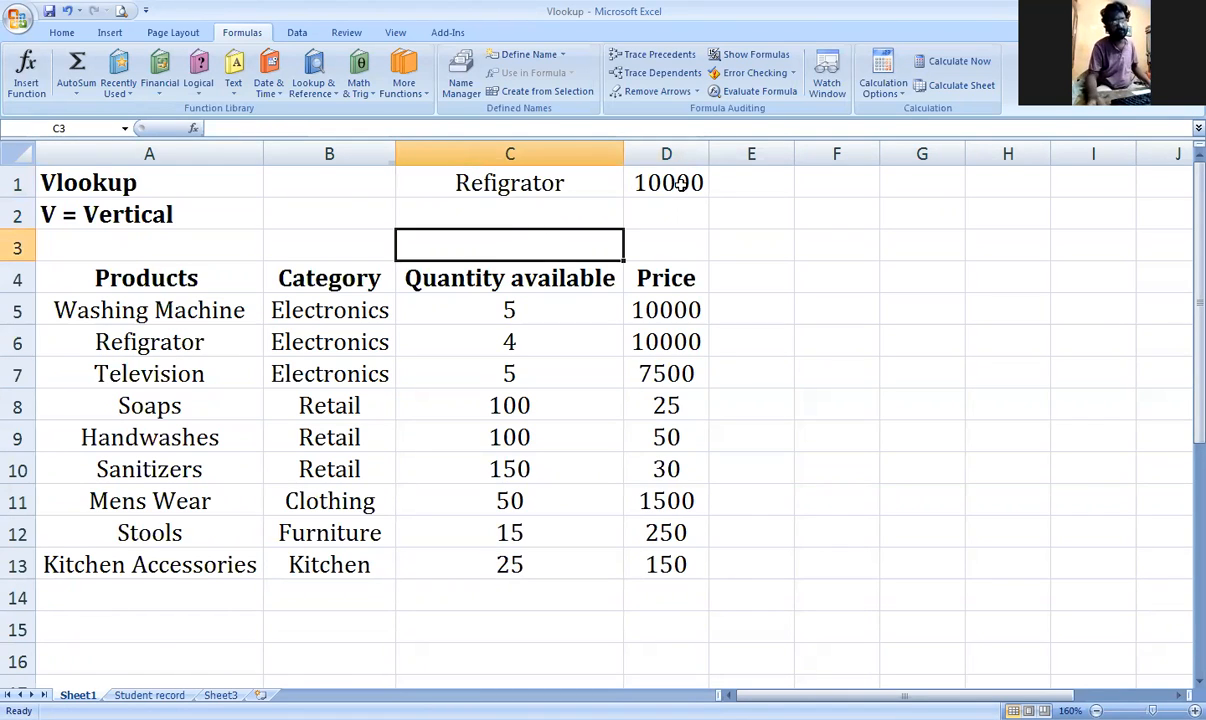
left_click(172, 373)
key("ctrl+c")
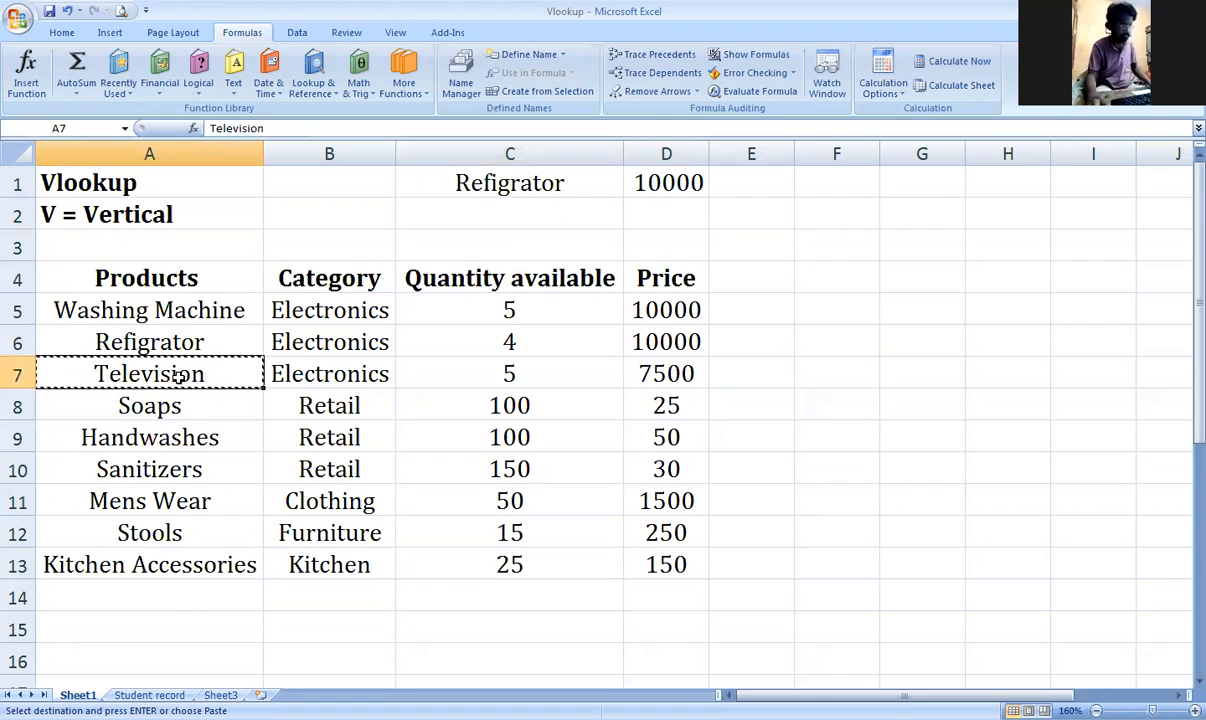
left_click(460, 186)
key("ctrl+v")
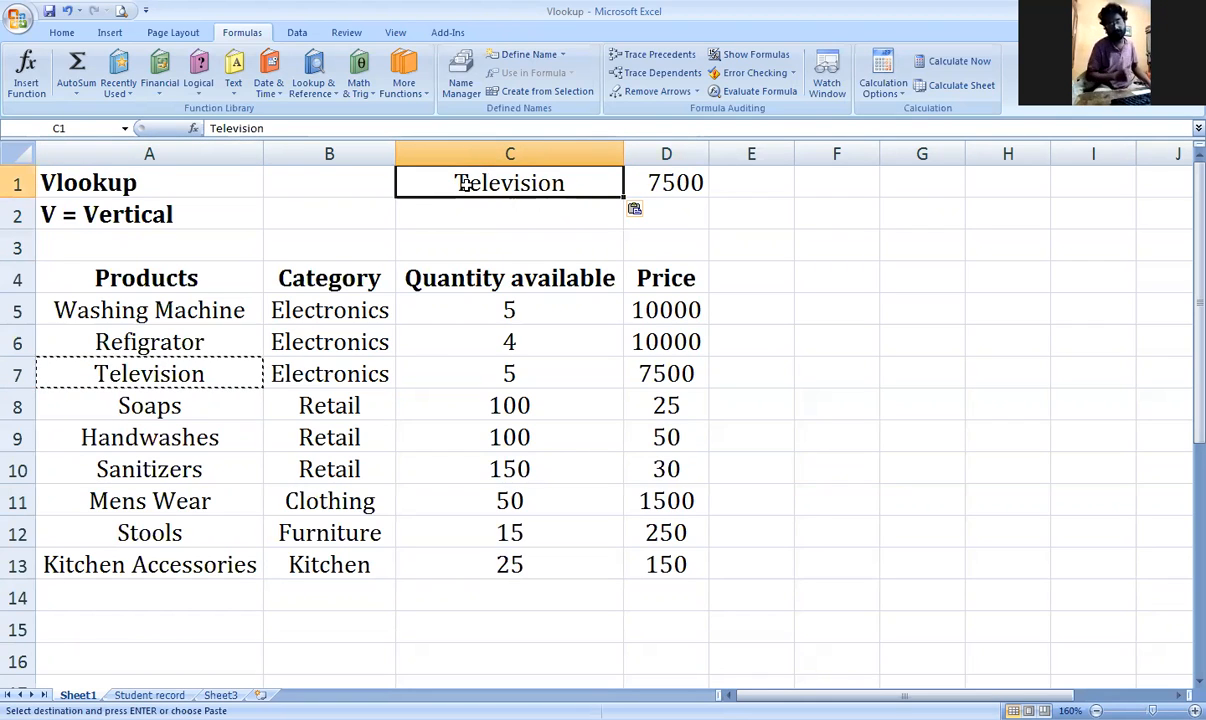
Step: Paste Sanitizers, then Kitchen Accessories into C1 to check their looked-up prices
left_click(237, 467)
key("ctrl+c")
left_click(532, 180)
key("ctrl+v")
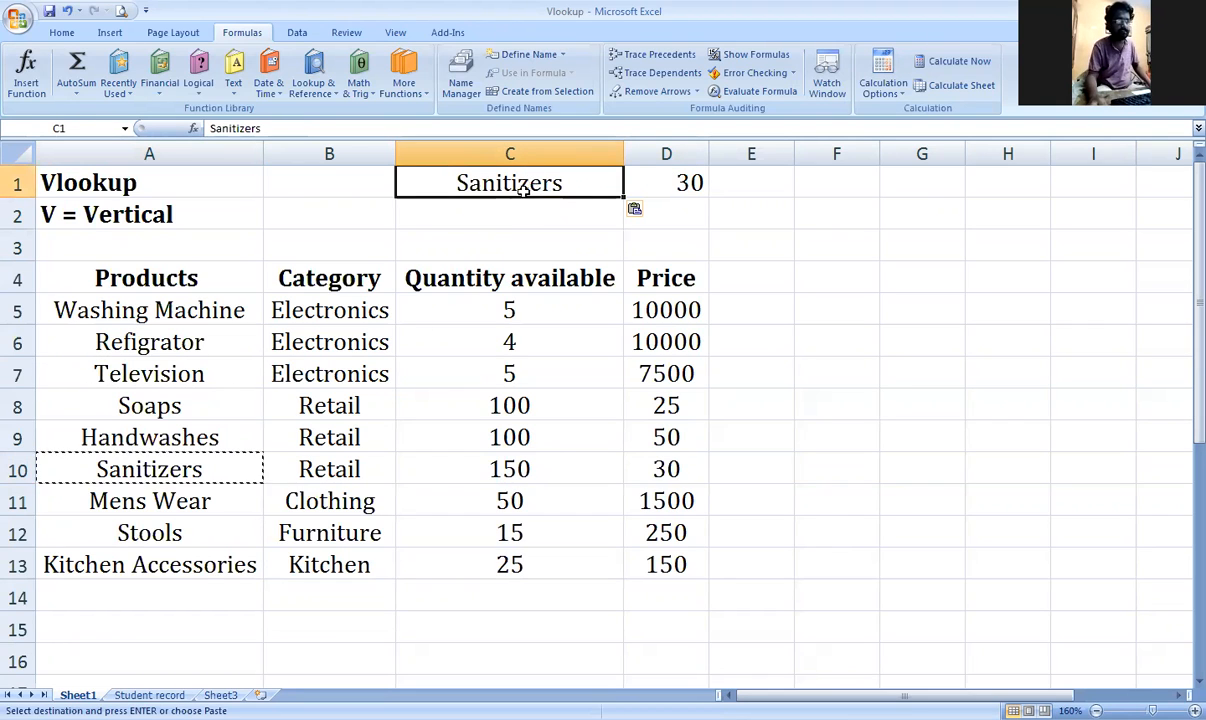
left_click(203, 565)
key("ctrl+c")
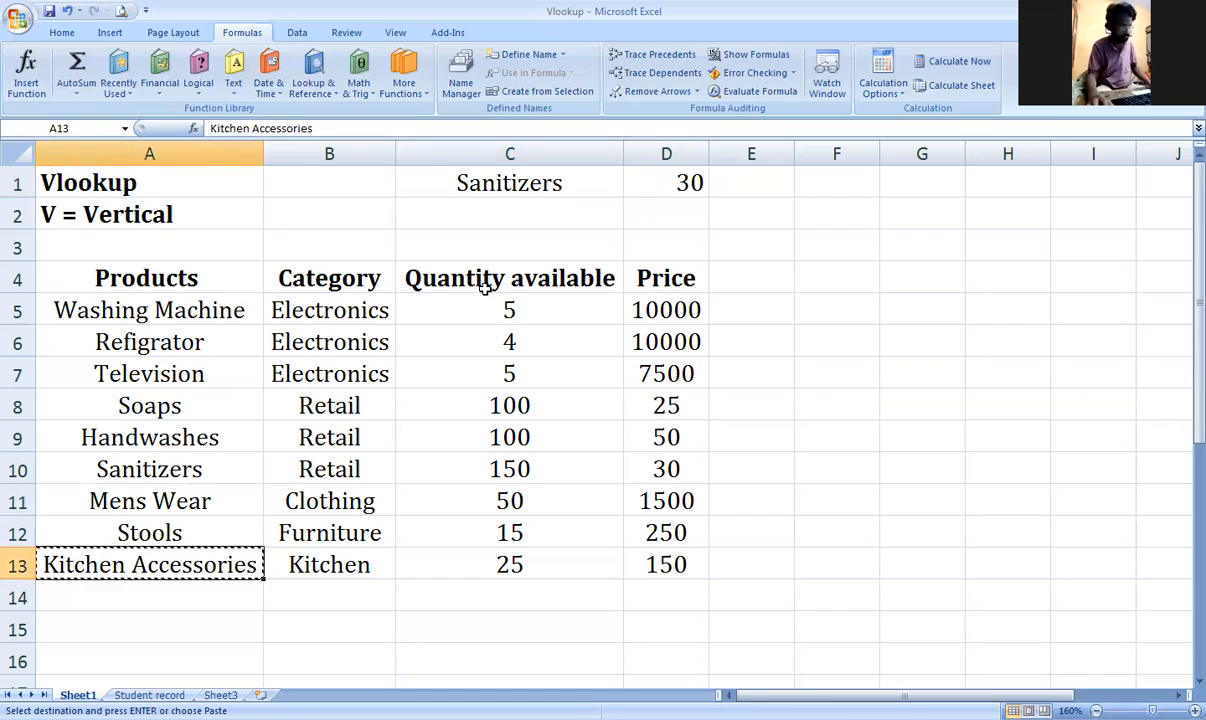
left_click(552, 186)
key("ctrl+v")
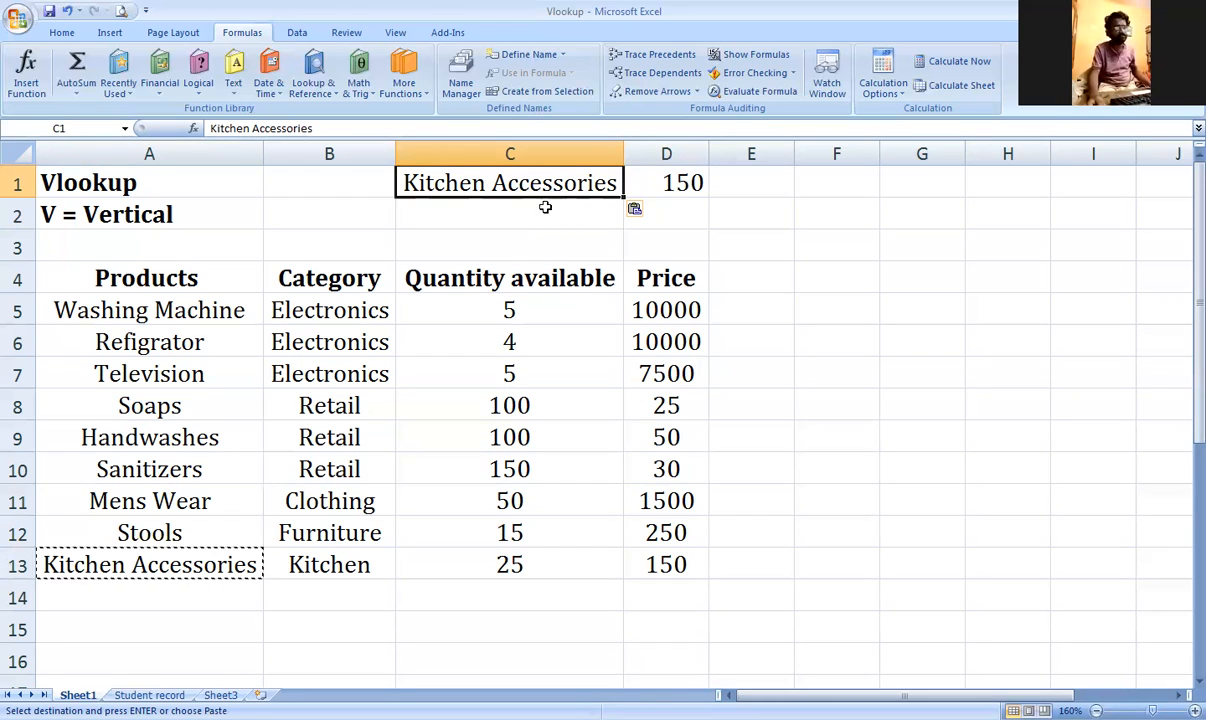
Step: Paste Handwashes into C1 so D1 returns its price of 50
left_click(215, 438)
key("ctrl+c")
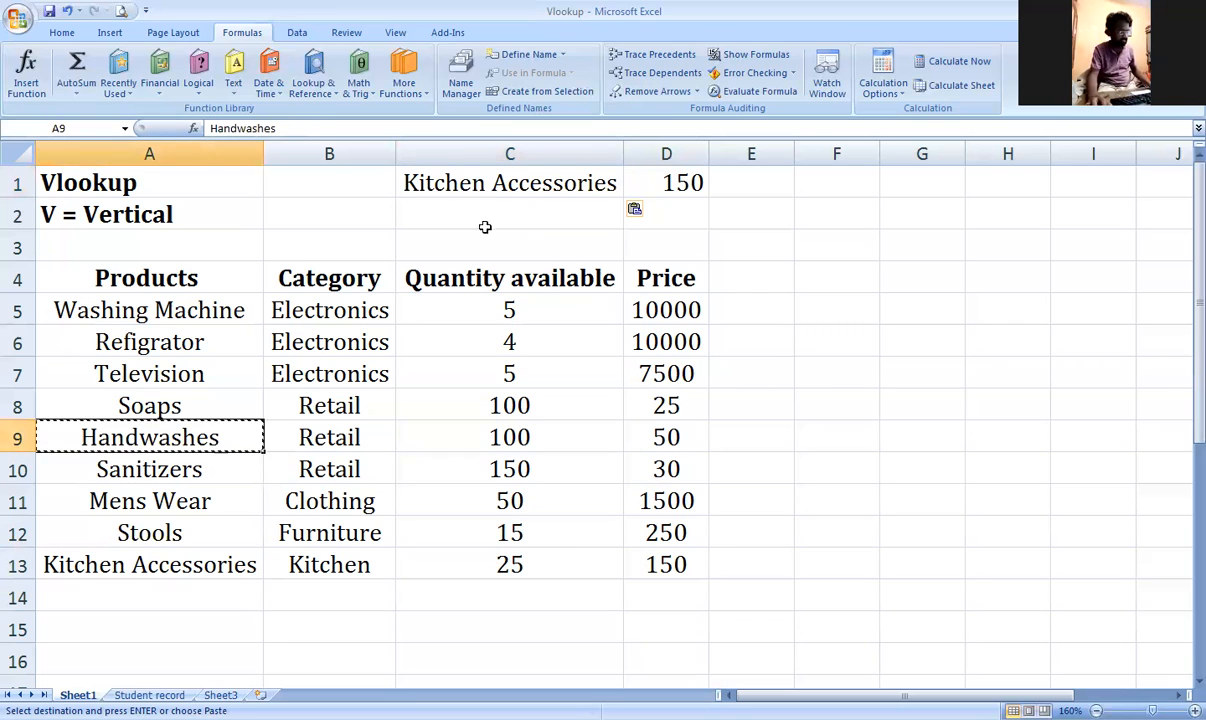
left_click(500, 188)
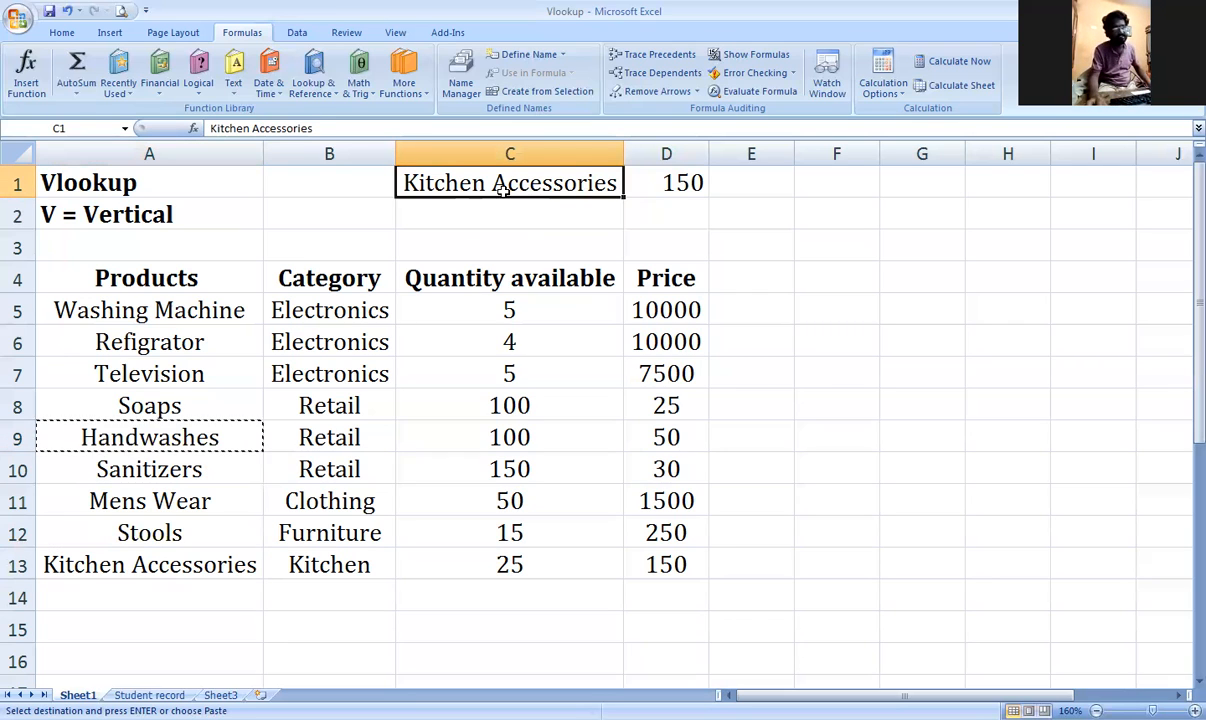
key("ctrl+v")
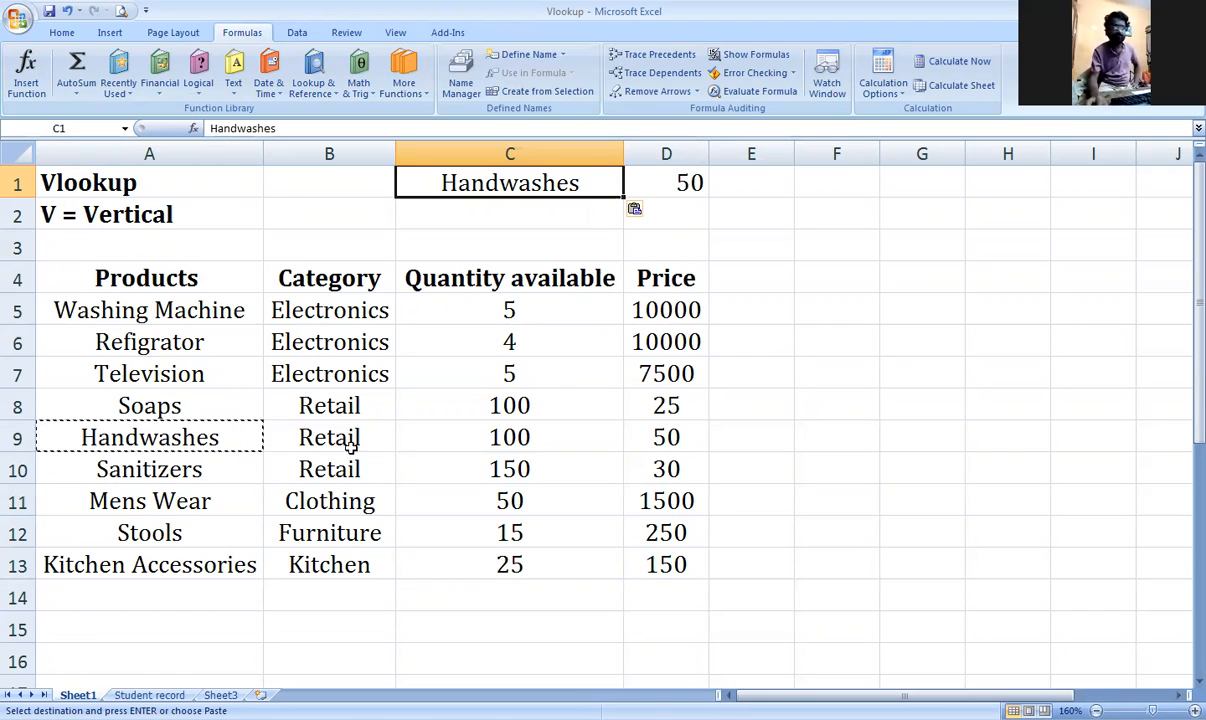
Step: Make the Frequently asked Products heading in A19 bold
scroll(284, 466, "down", 1)
scroll(284, 466, "down", 2)
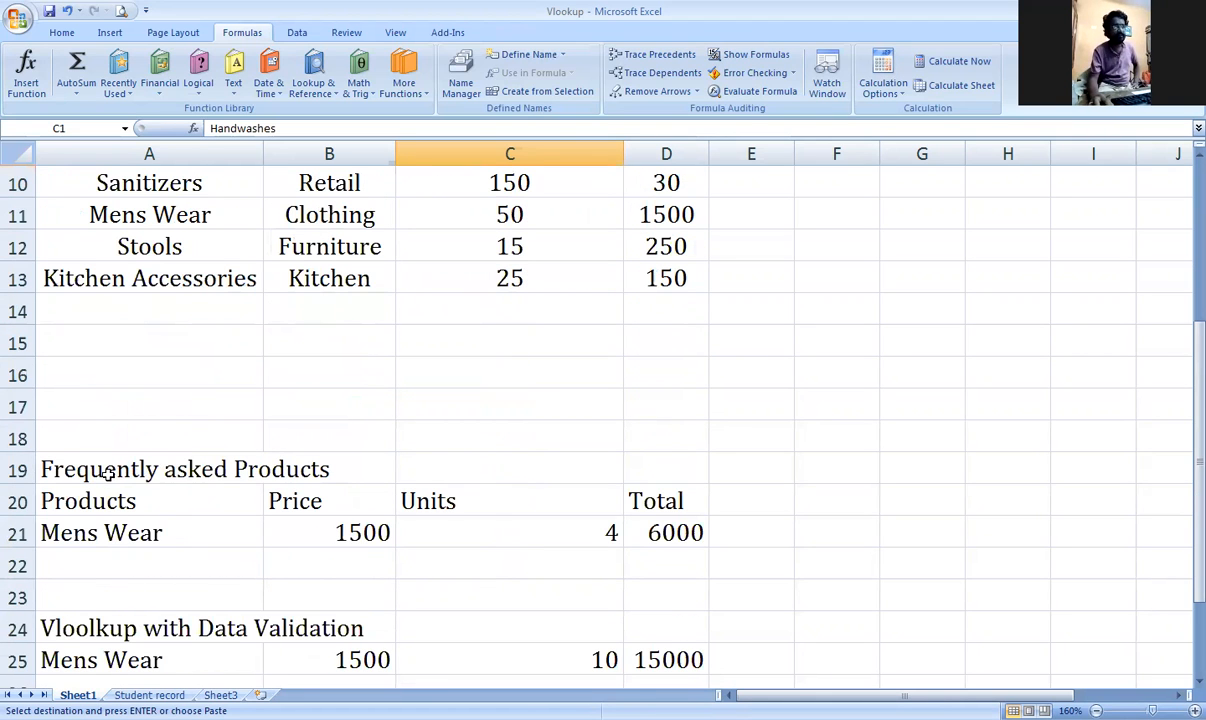
scroll(118, 387, "down", 1)
scroll(145, 390, "up", 1)
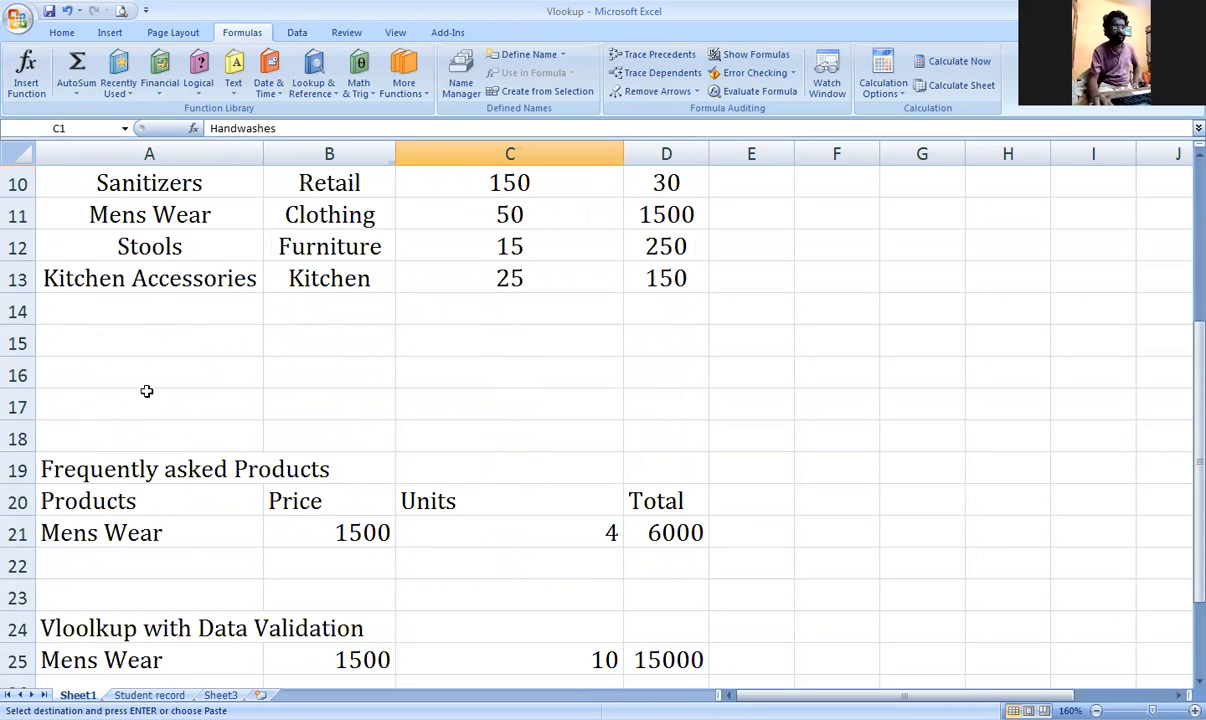
scroll(295, 410, "down", 1)
left_click(148, 373)
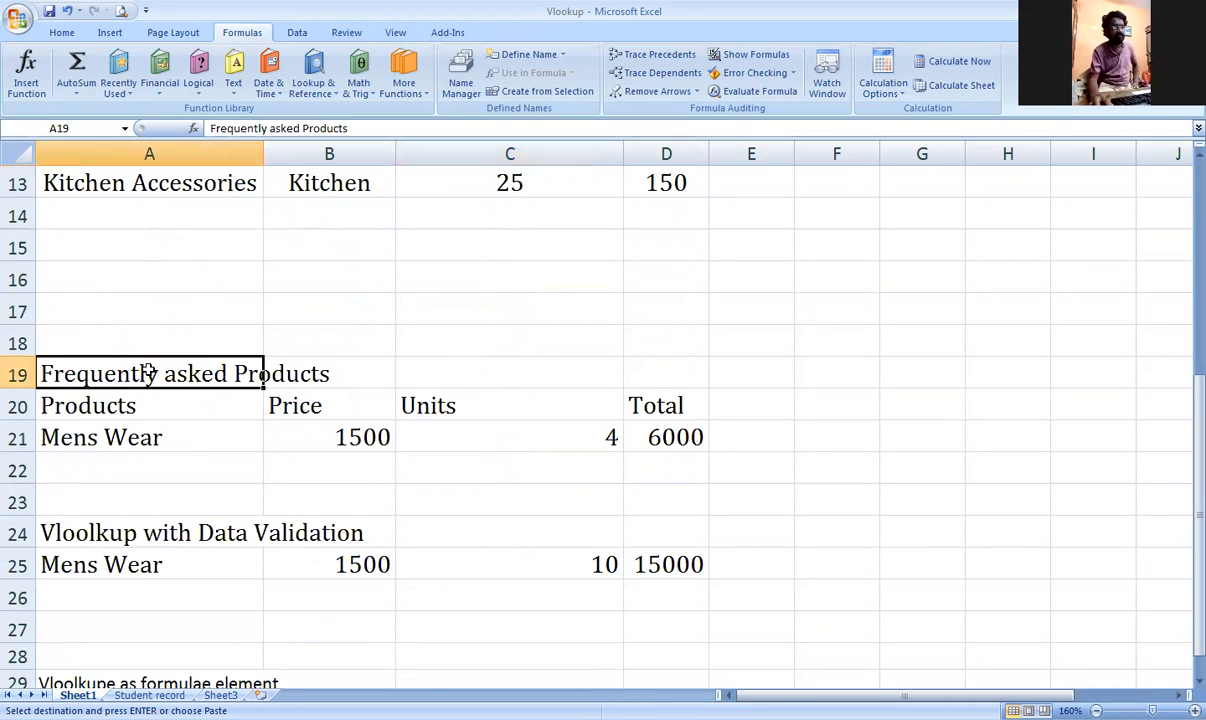
key("ctrl+b")
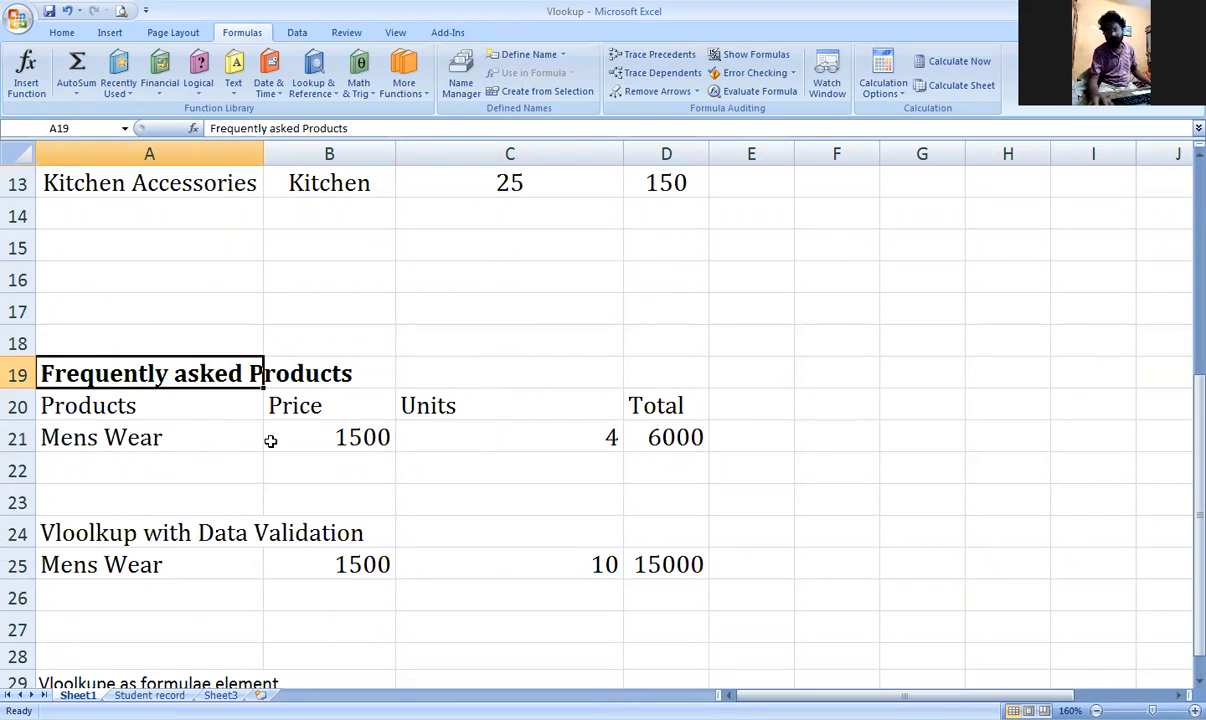
Step: Select the Mens Wear summary row A21:E21, then cell B22
scroll(270, 441, "up", 3)
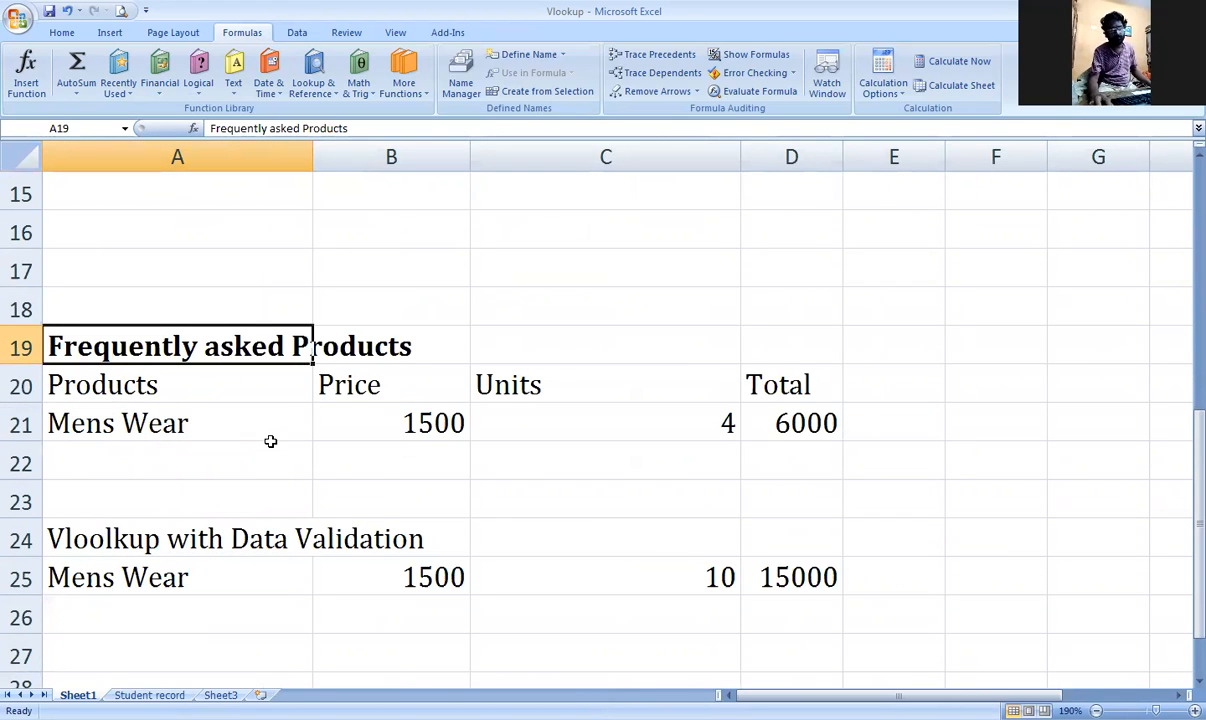
left_click_drag(160, 423, 882, 406)
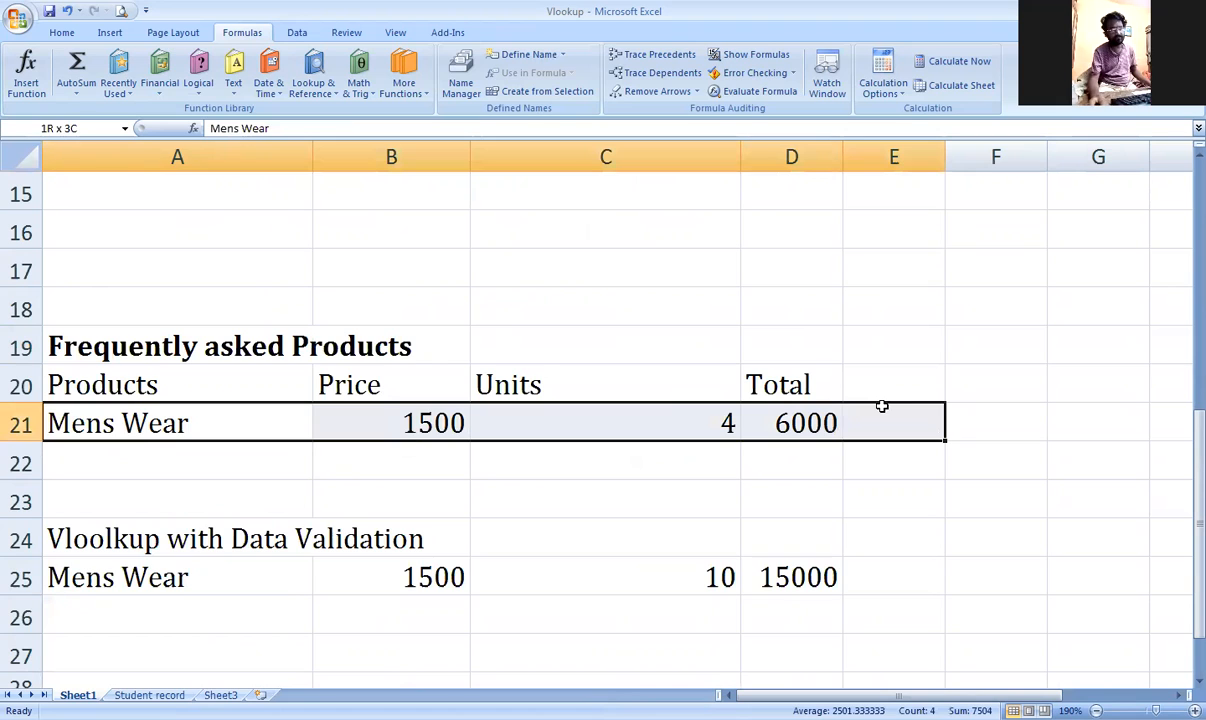
left_click(409, 456)
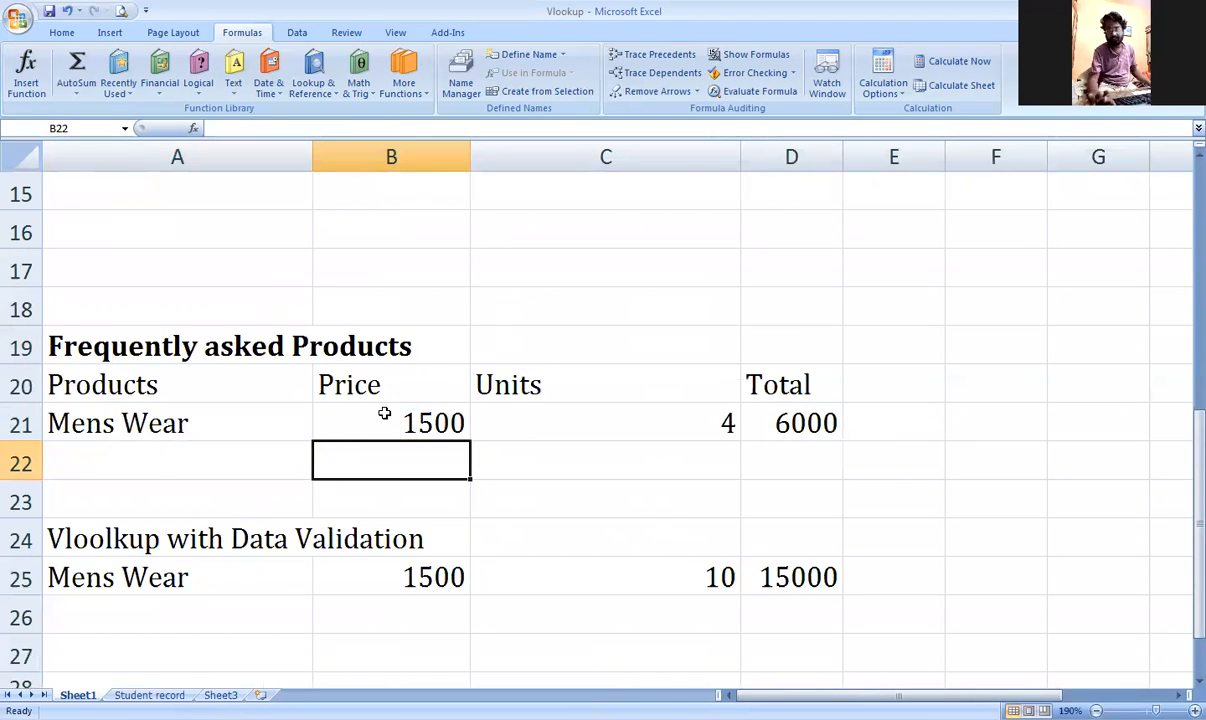
Step: Start a VLOOKUP in B22 with A22 as lookup value and A4:D13 as the table
type("vlo")
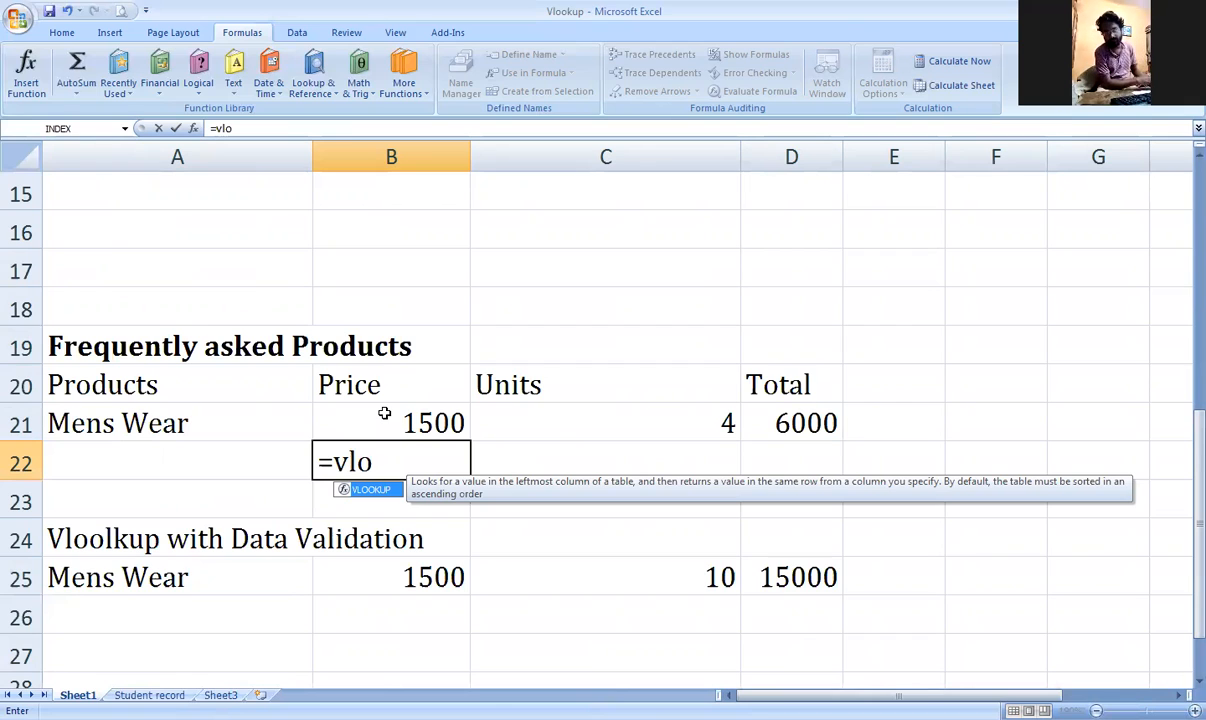
key("Tab")
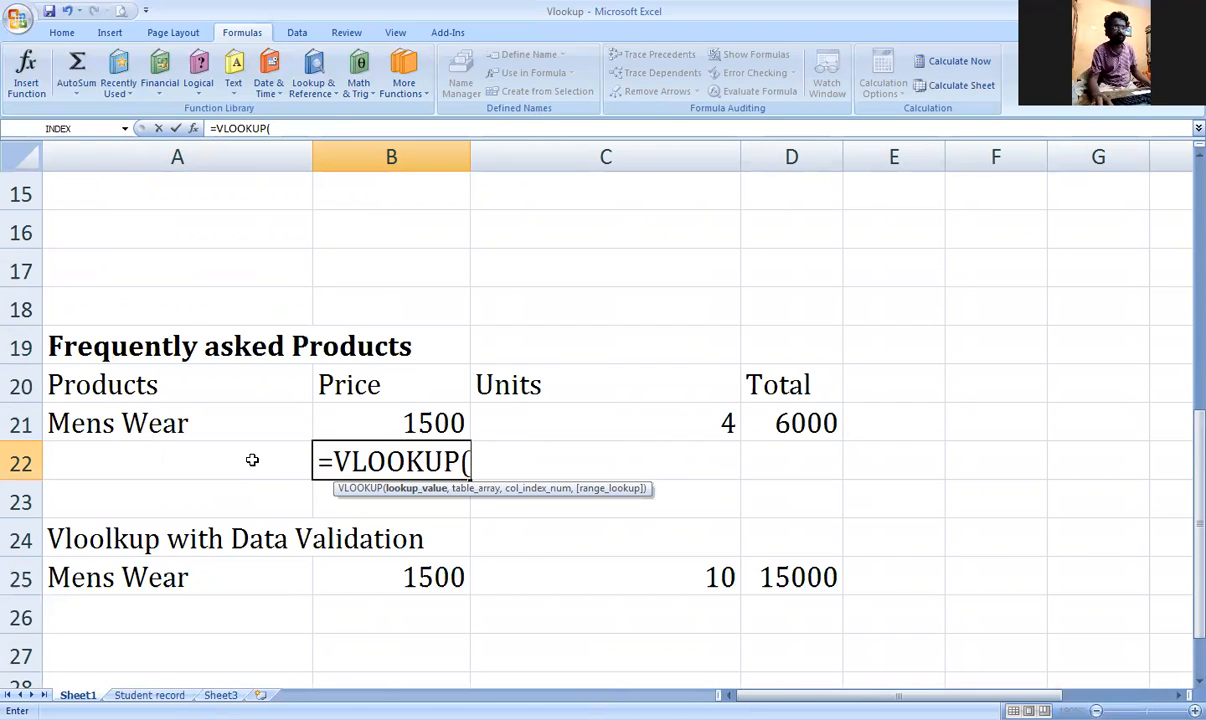
left_click(192, 458)
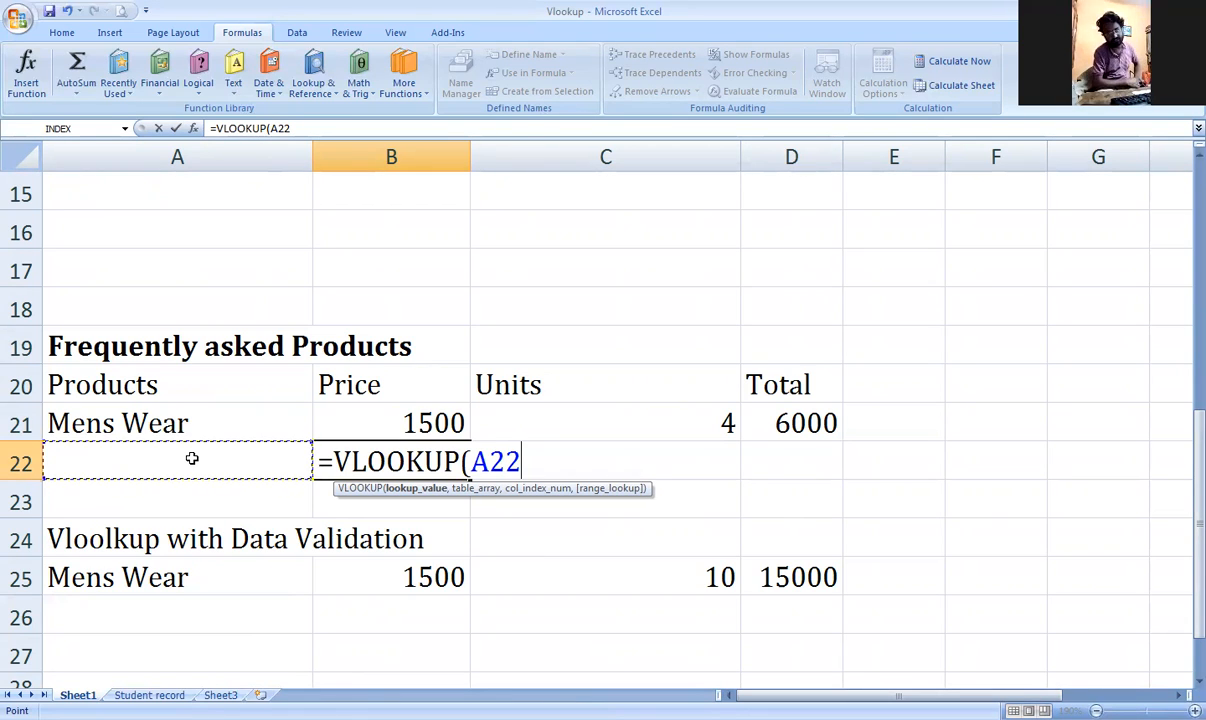
type(",")
scroll(192, 458, "up", 1)
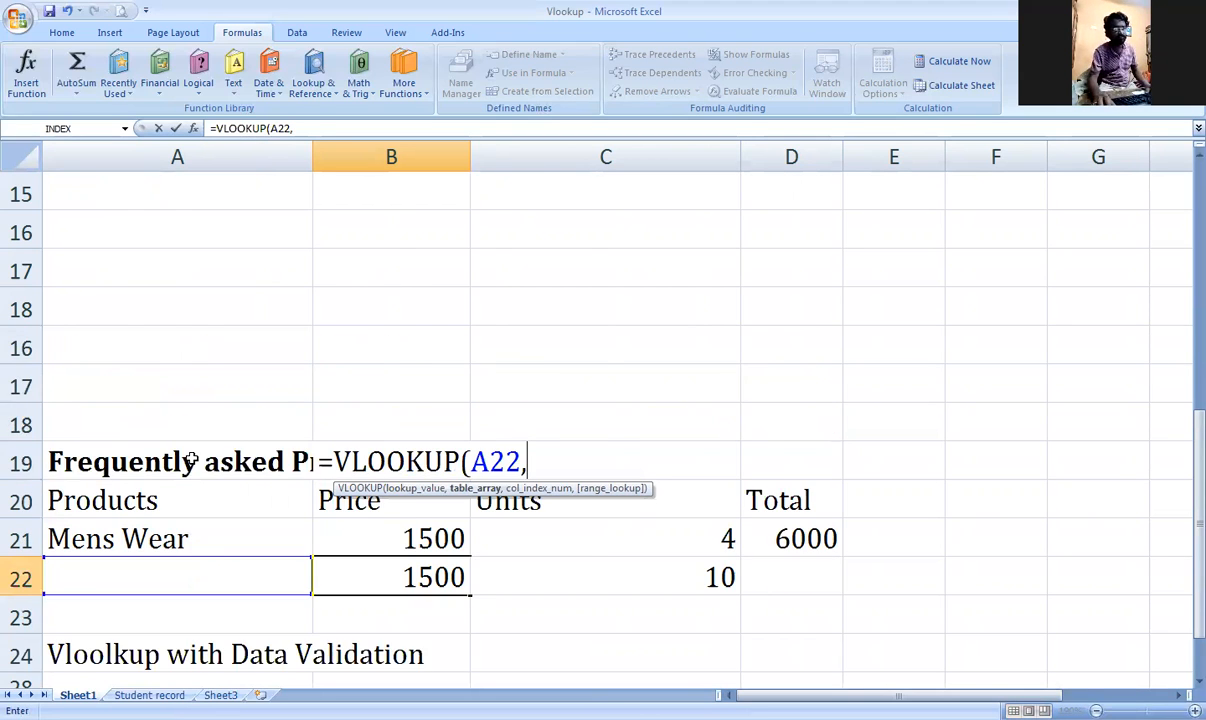
scroll(192, 458, "up", 4)
left_click_drag(190, 235, 792, 577)
scroll(605, 550, "down", 3)
scroll(605, 550, "down", 1)
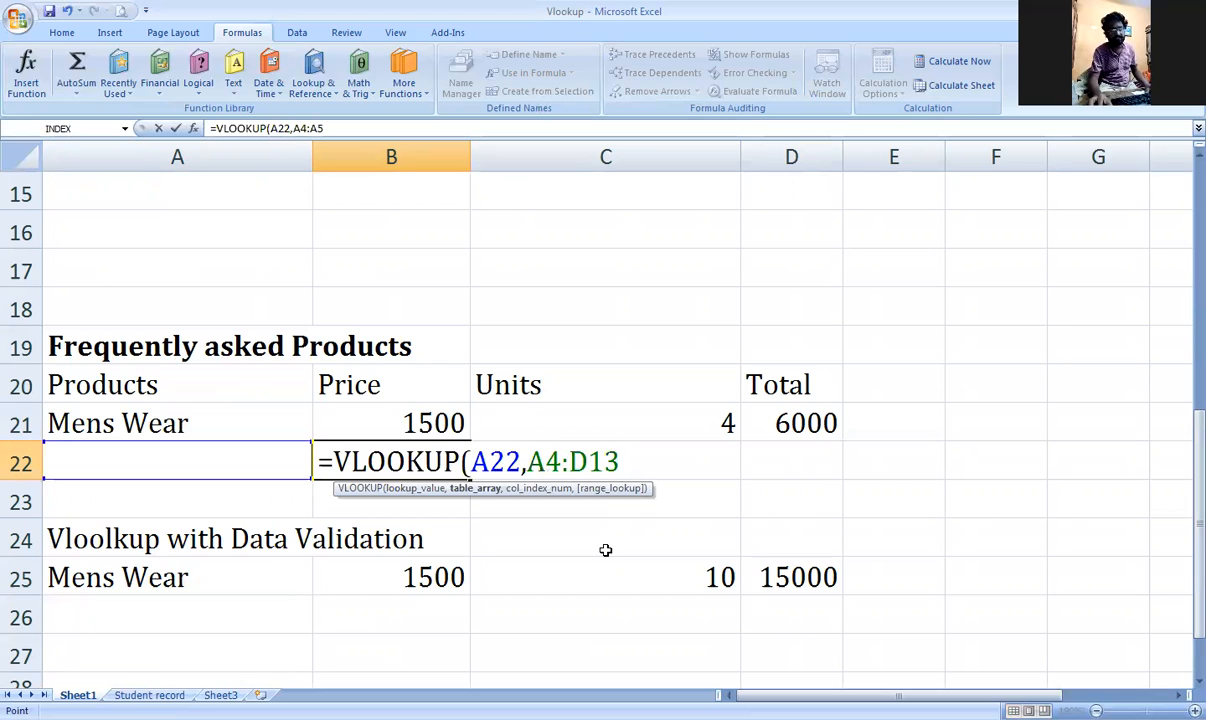
Step: Finish it with column 4 and exact match 0, giving =VLOOKUP(A22,A4:D13,4,0)
type(",")
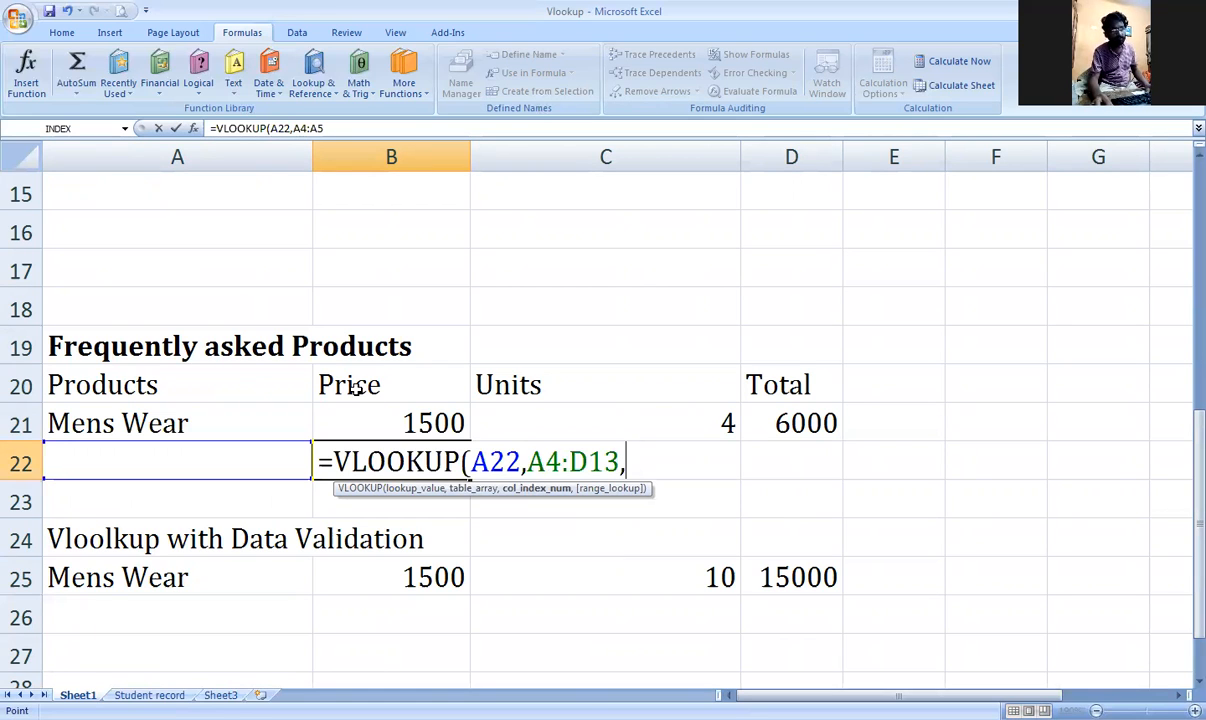
scroll(356, 389, "up", 1)
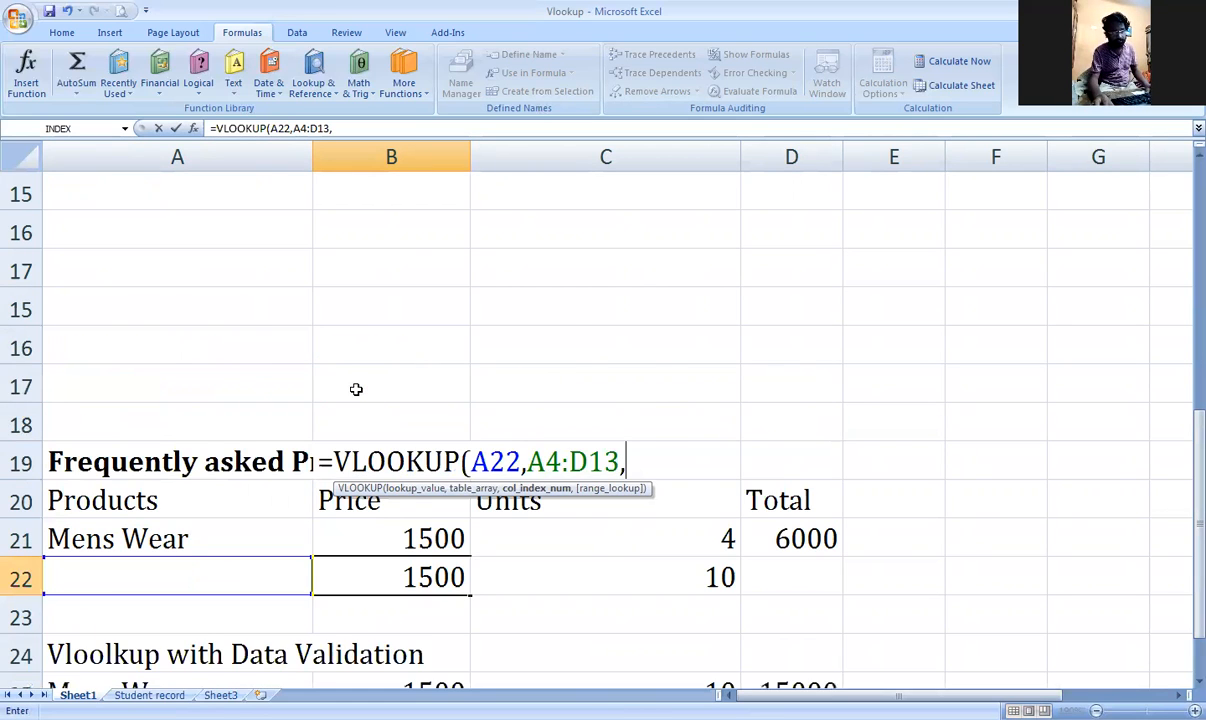
scroll(218, 292, "up", 5)
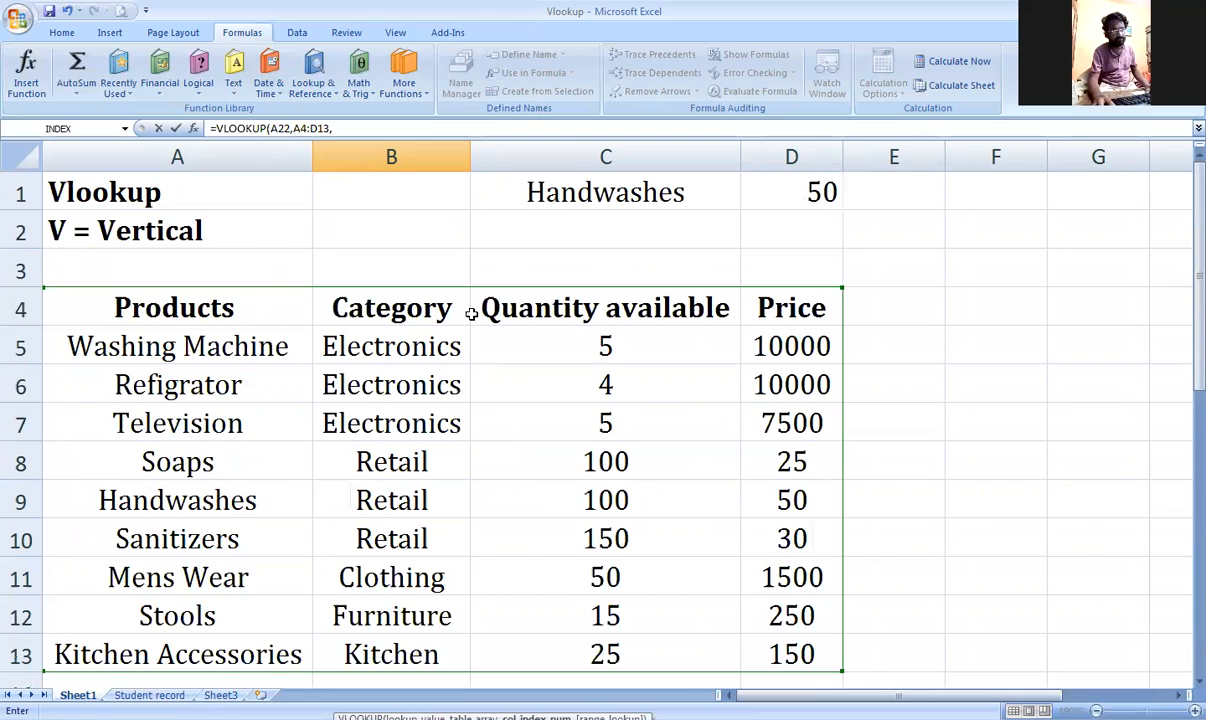
scroll(792, 310, "down", 2)
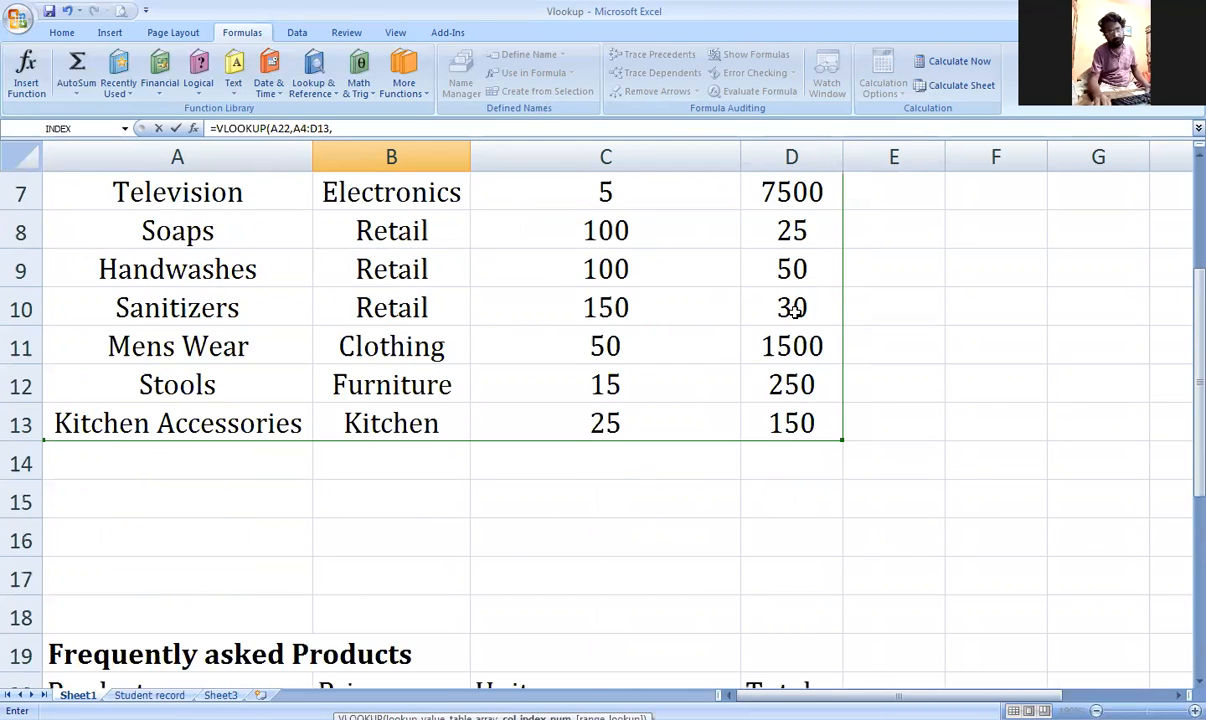
scroll(792, 310, "down", 4)
type("4")
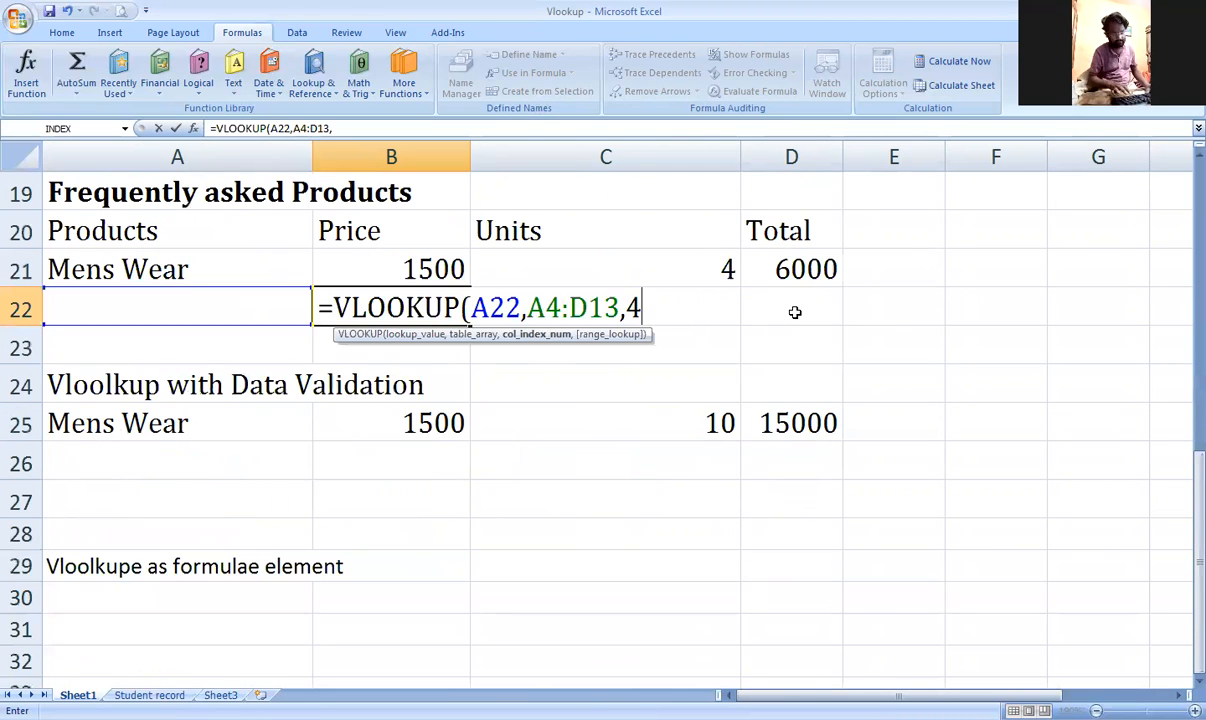
type(",")
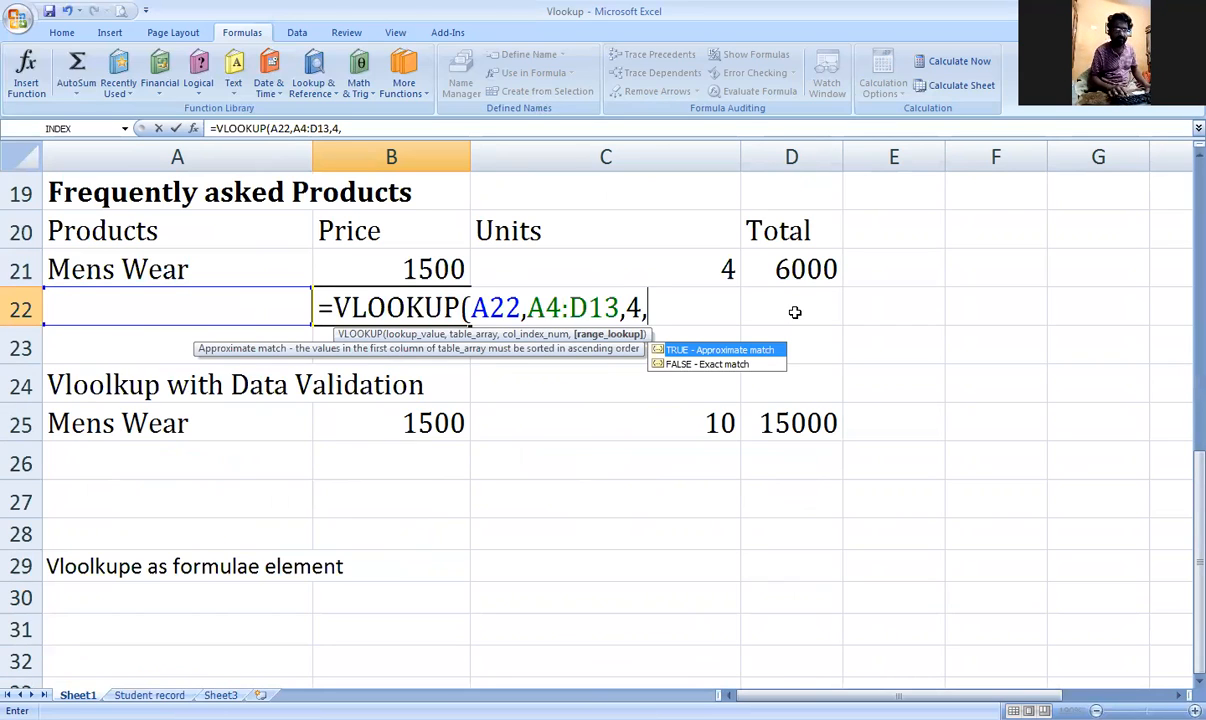
type("0)")
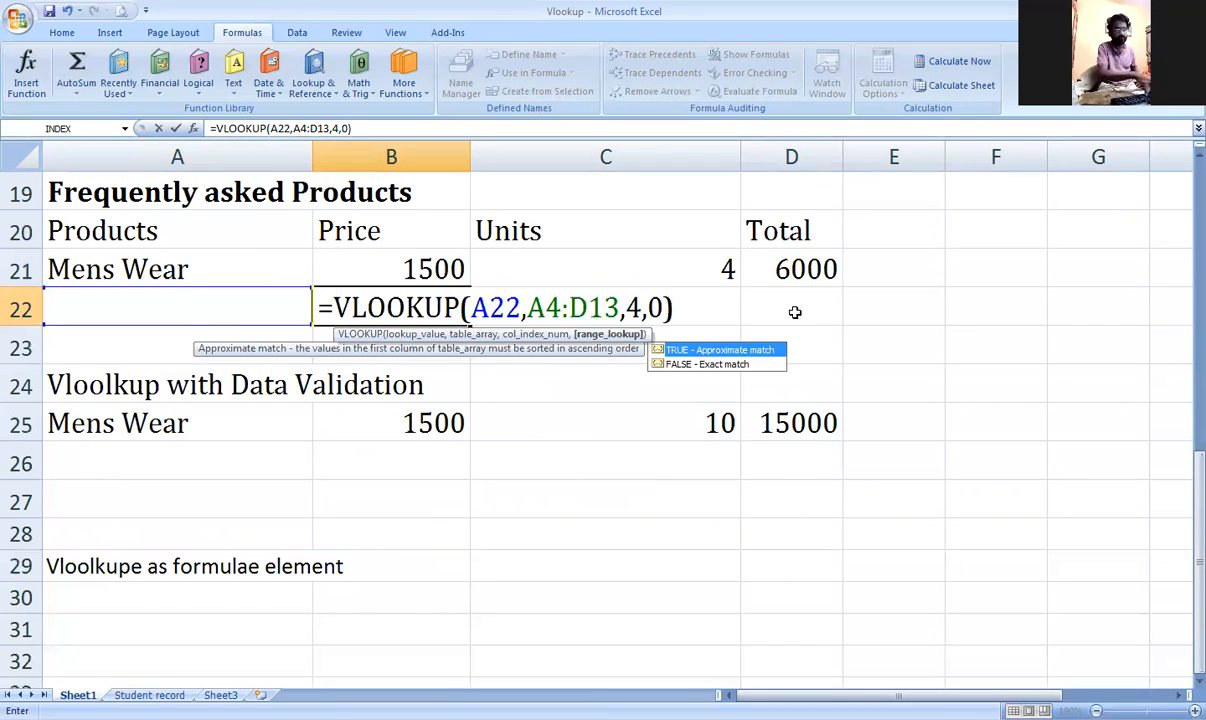
key("Return")
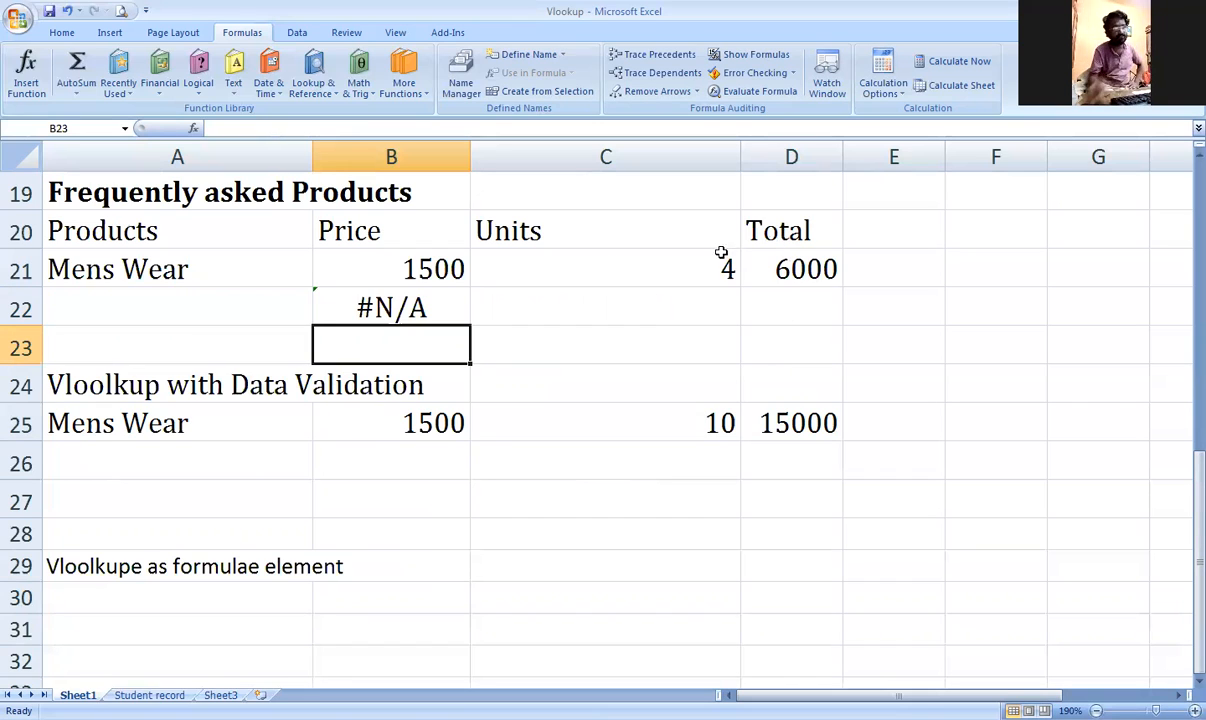
left_click(235, 310)
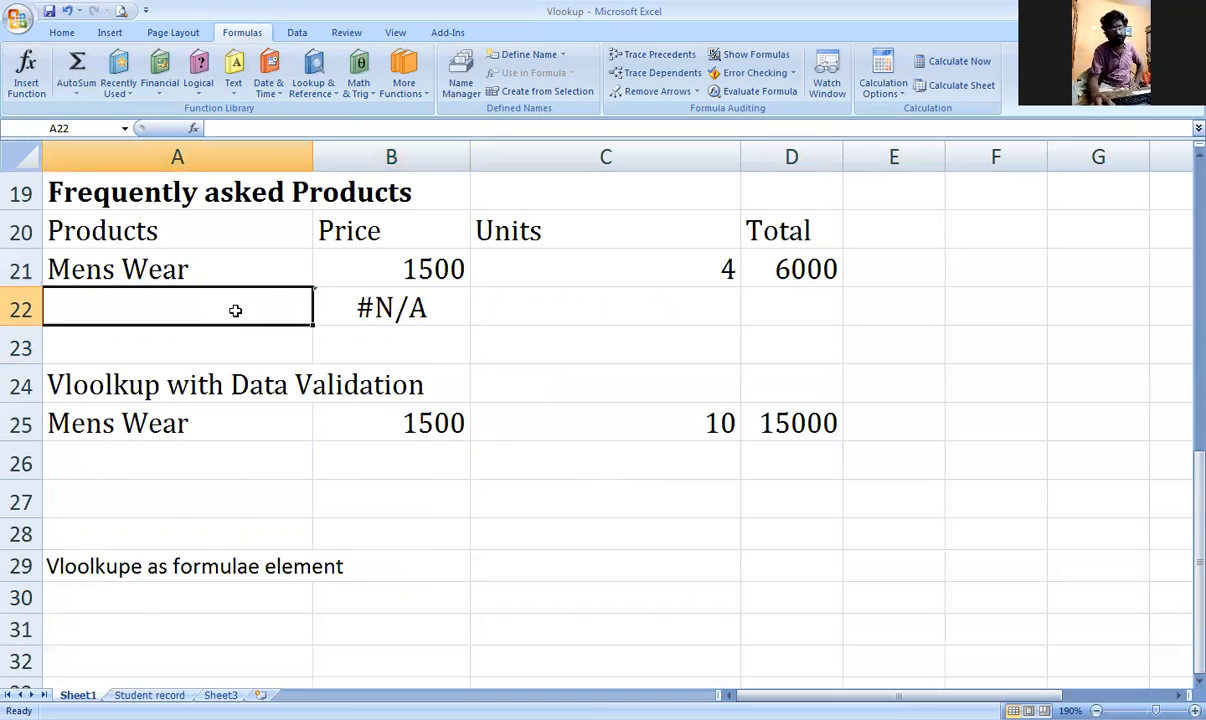
Step: Test the B22 lookup by pasting Stools, then Refigrator into A22
scroll(235, 310, "up", 3)
left_click(245, 263)
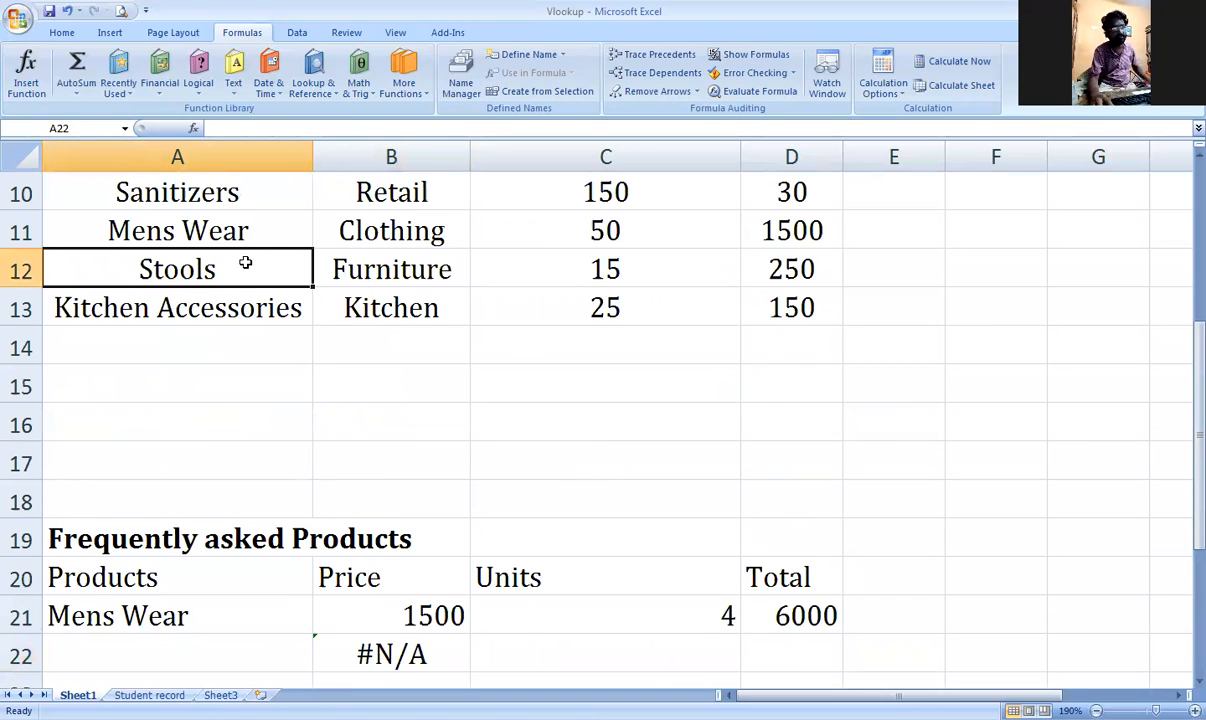
key("ctrl+c")
scroll(245, 290, "down", 3)
left_click(270, 311)
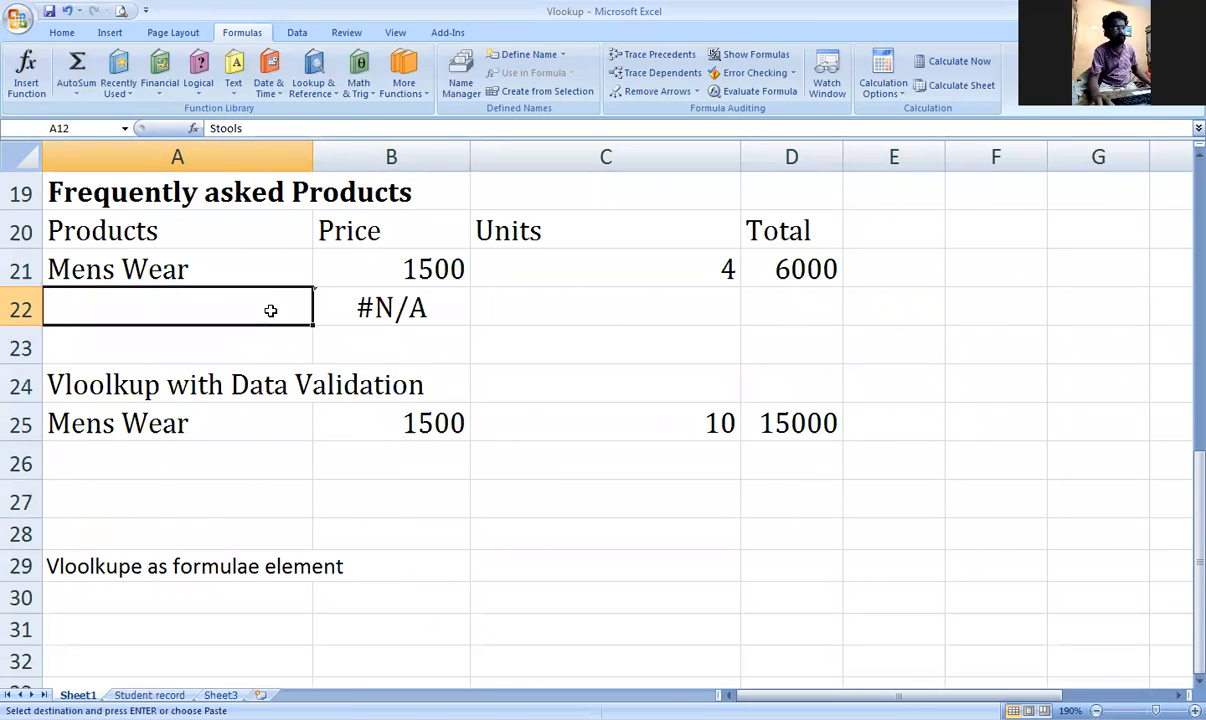
key("ctrl+v")
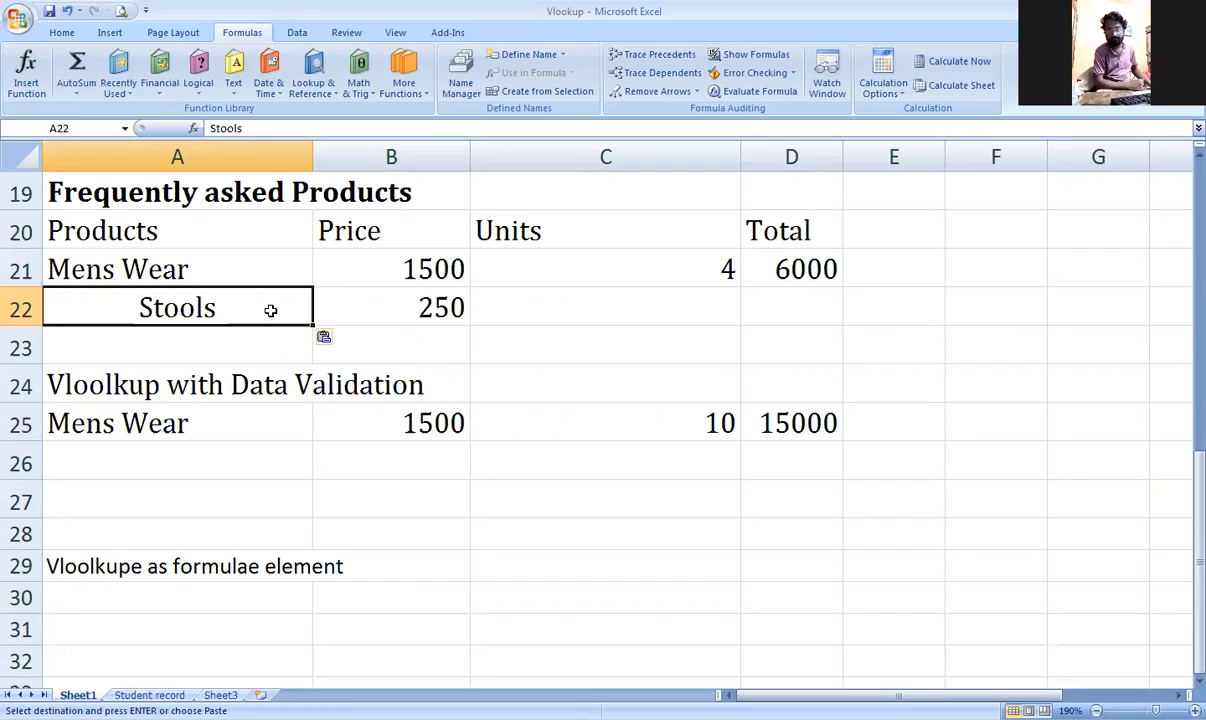
left_click(369, 314)
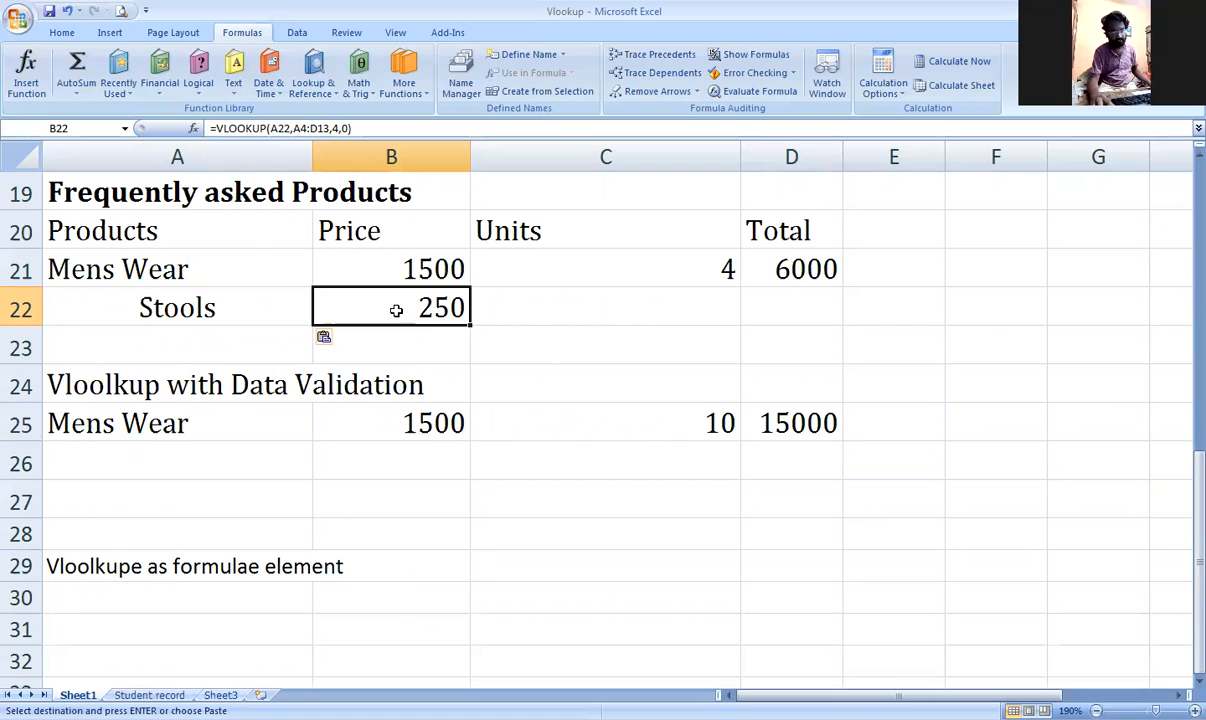
scroll(210, 290, "up", 2)
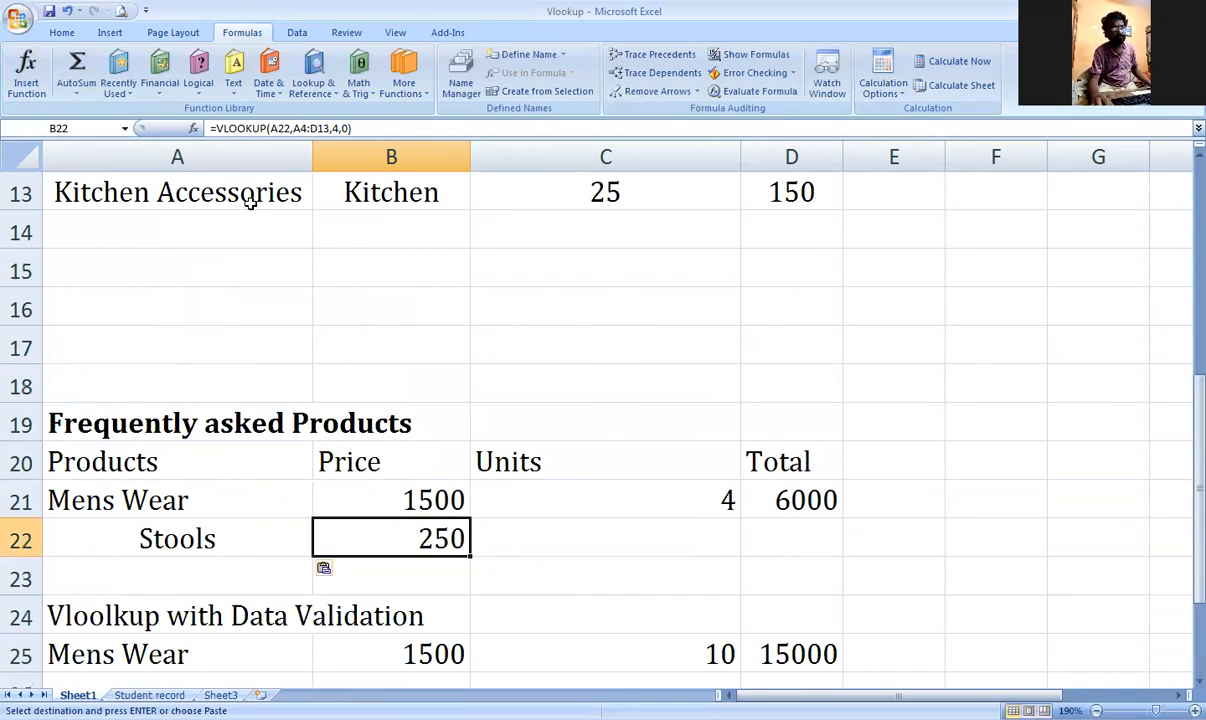
scroll(236, 200, "up", 3)
left_click(213, 268)
key("ctrl+c")
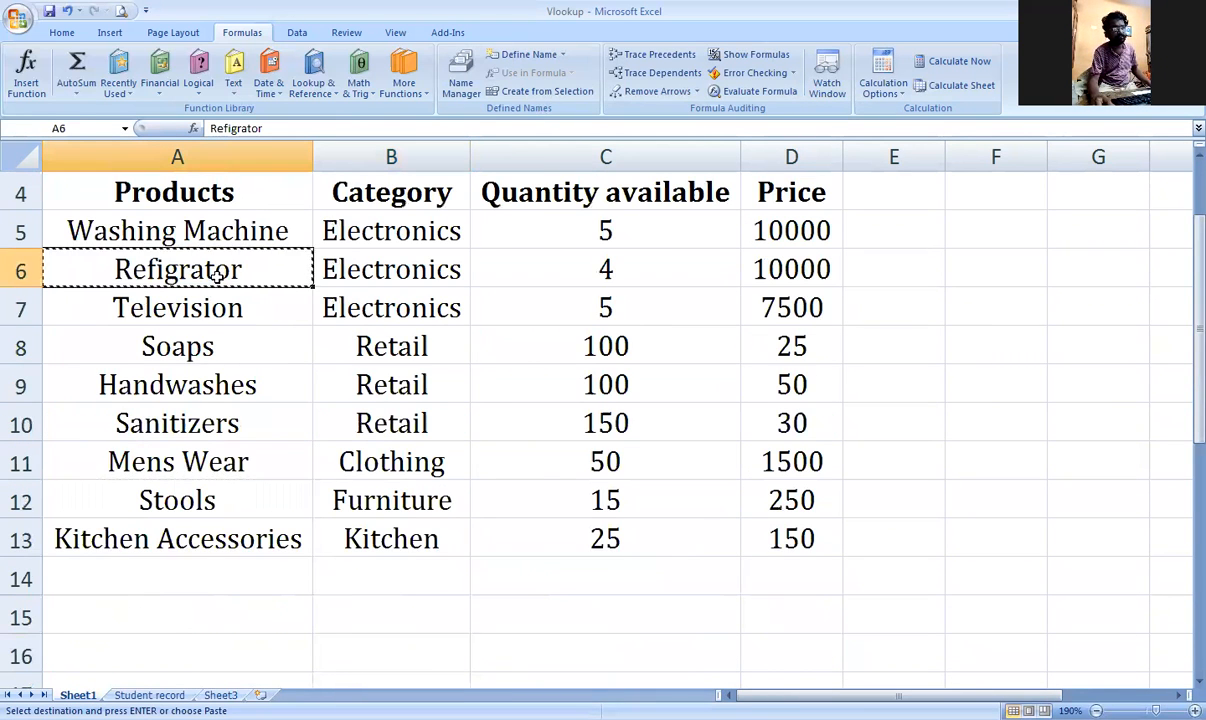
scroll(216, 272, "down", 4)
left_click(245, 422)
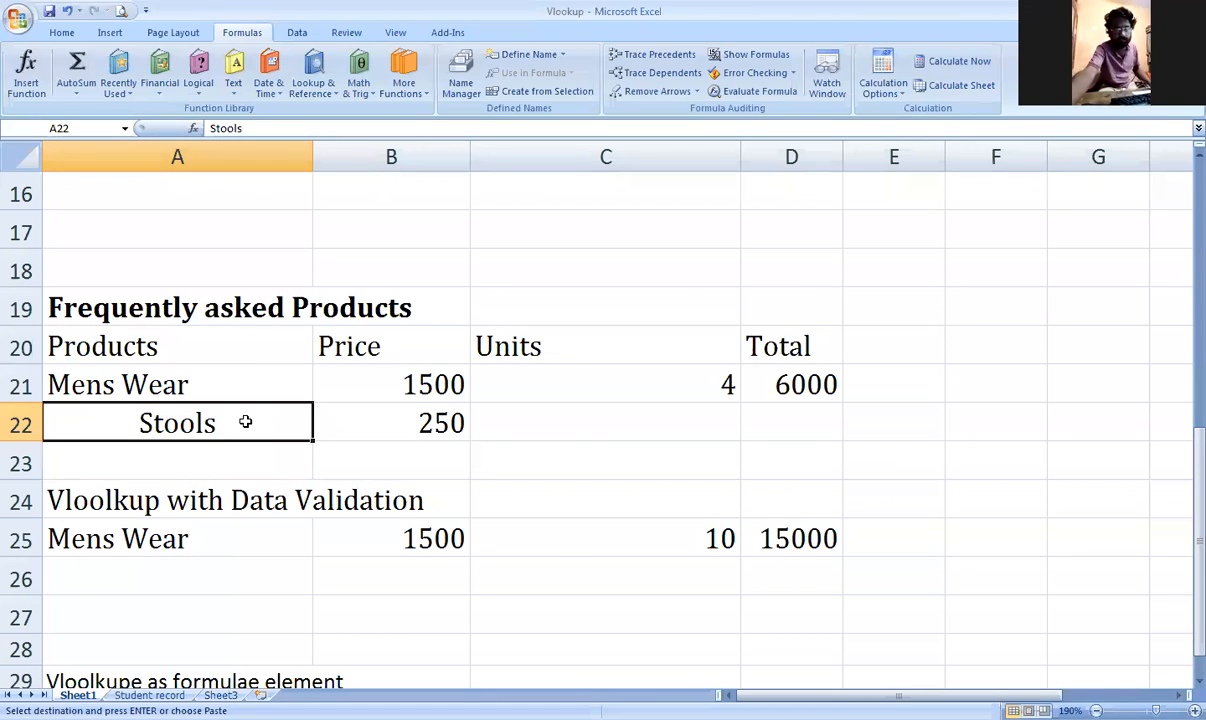
key("ctrl+v")
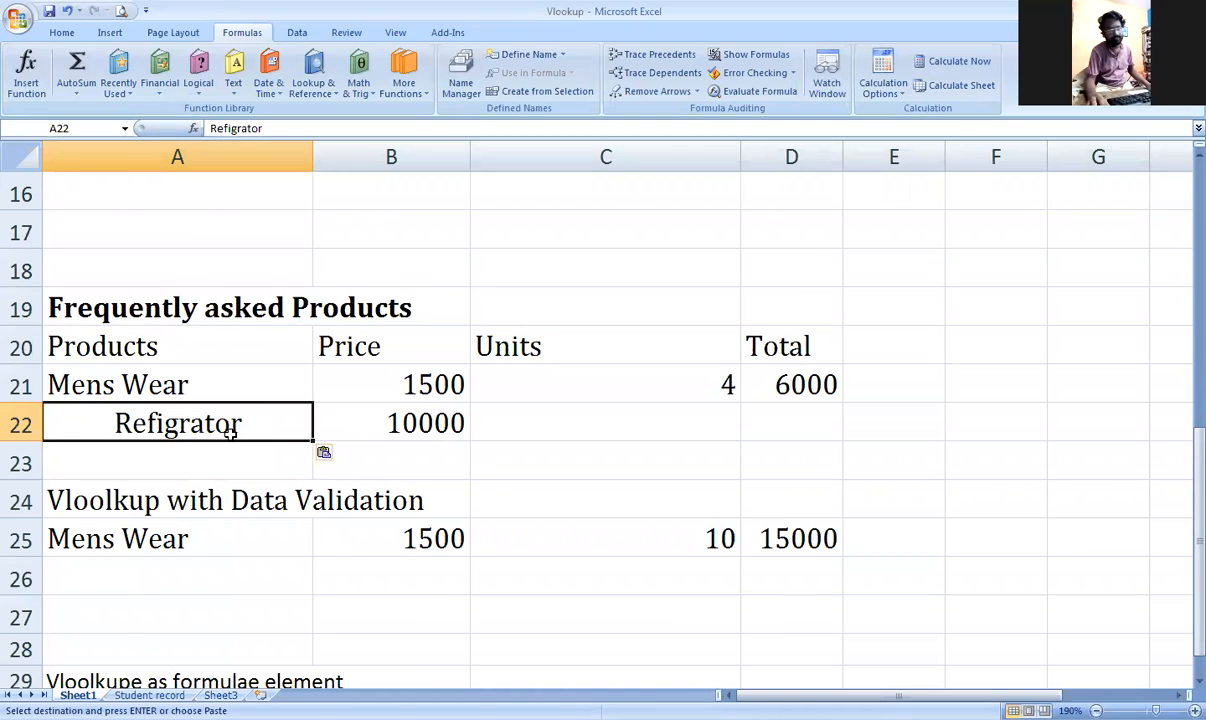
Step: Paste Mens Wear, then Soaps into A22, which returns the price 25
scroll(225, 400, "up", 2)
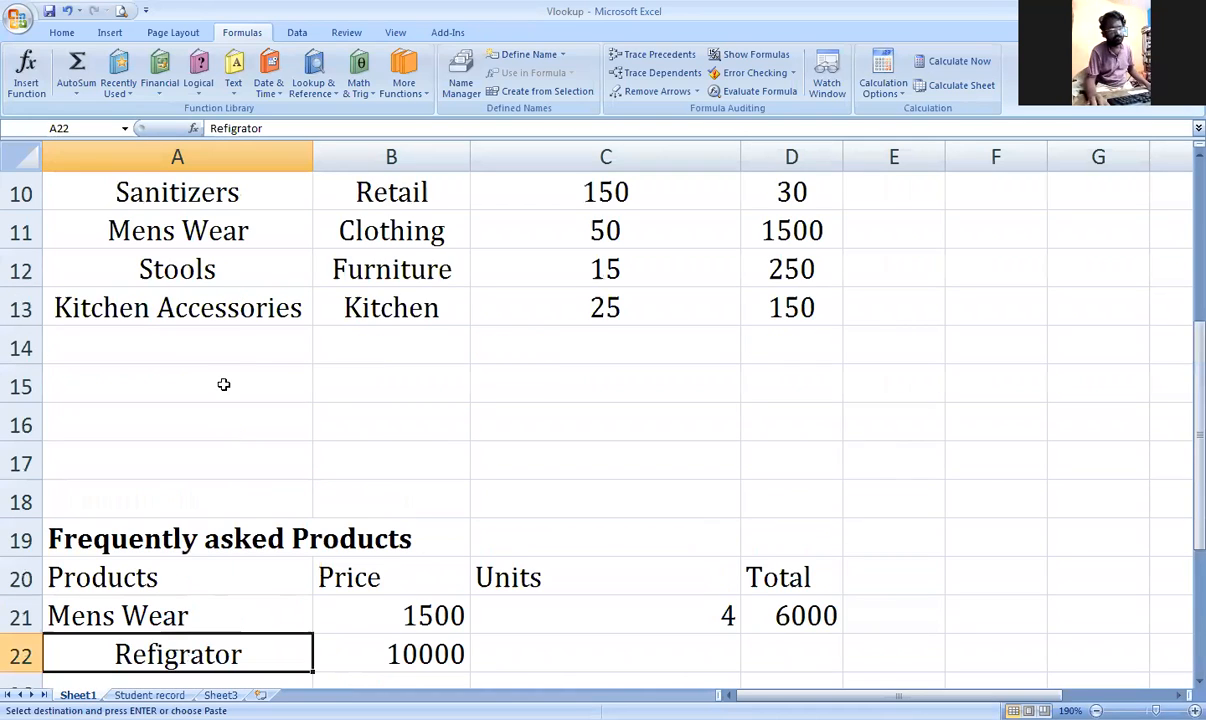
left_click(238, 214)
key("ctrl+c")
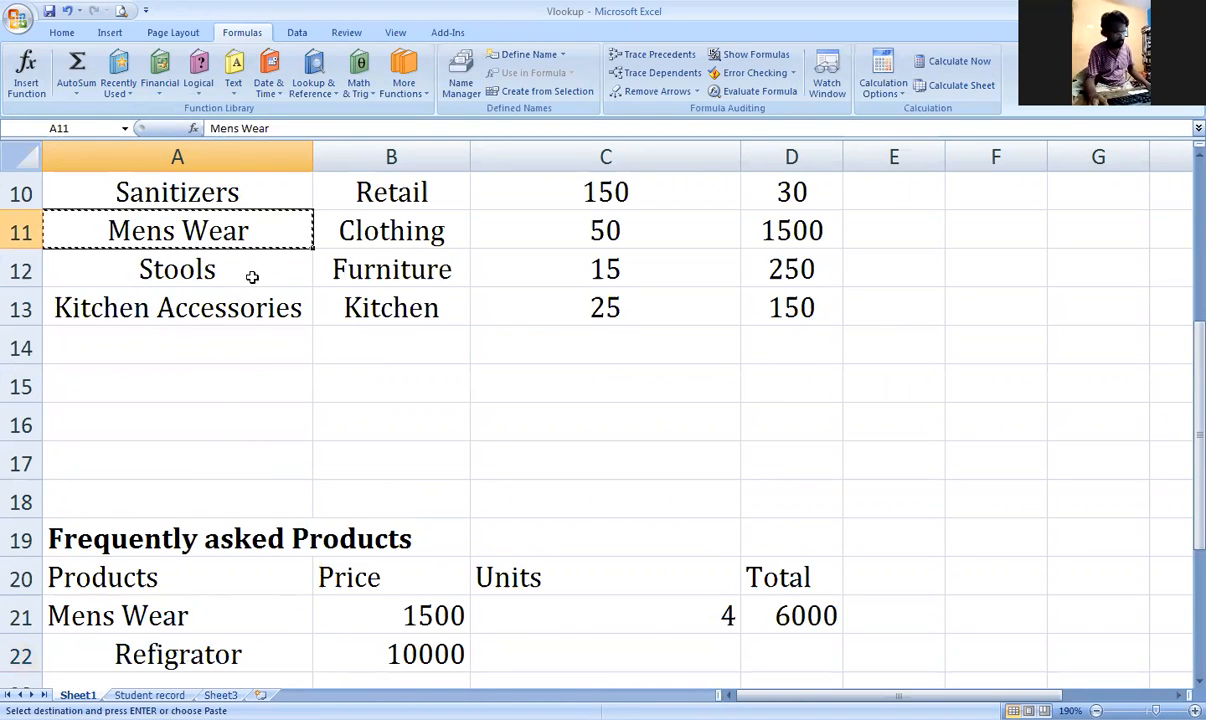
left_click(261, 653)
scroll(261, 650, "down", 3)
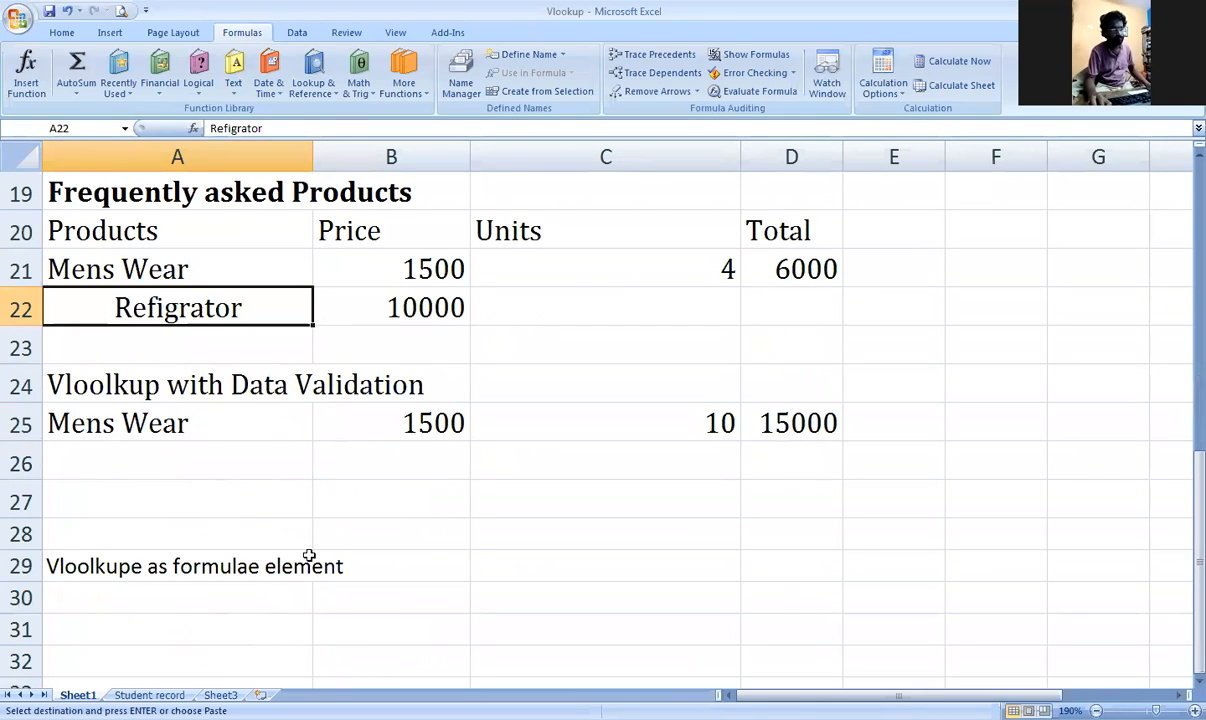
key("ctrl+v")
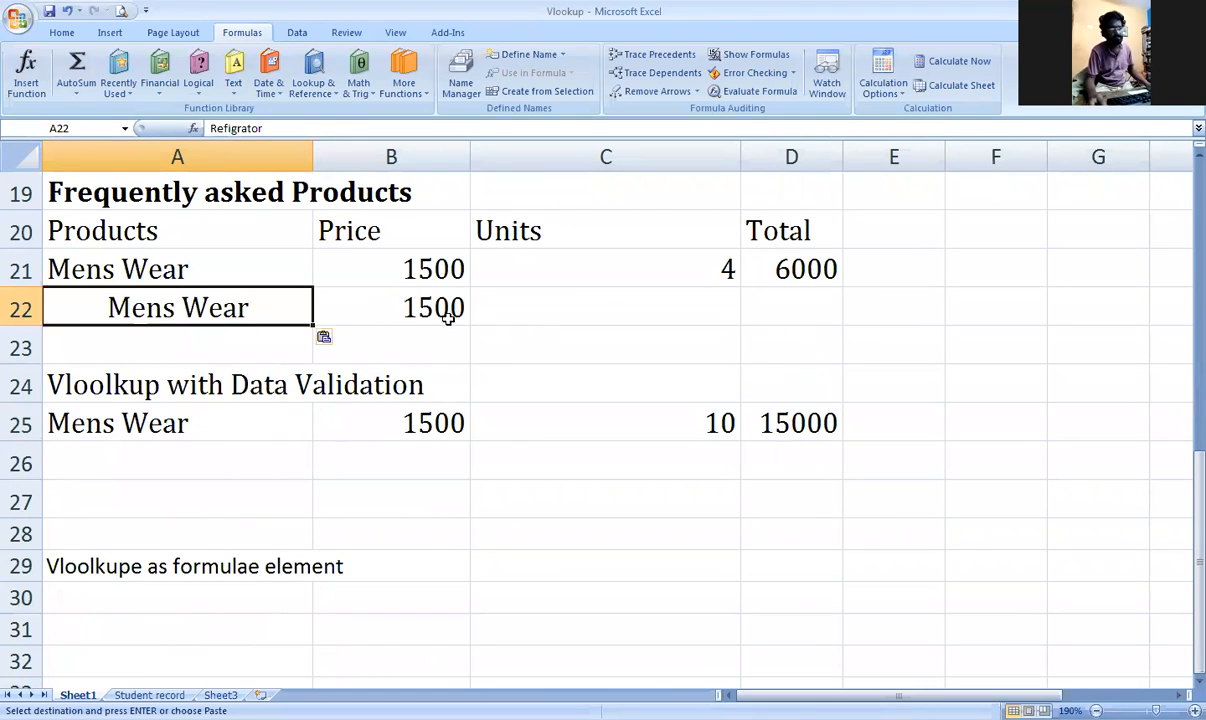
left_click(571, 302)
scroll(272, 392, "up", 3)
scroll(268, 385, "up", 3)
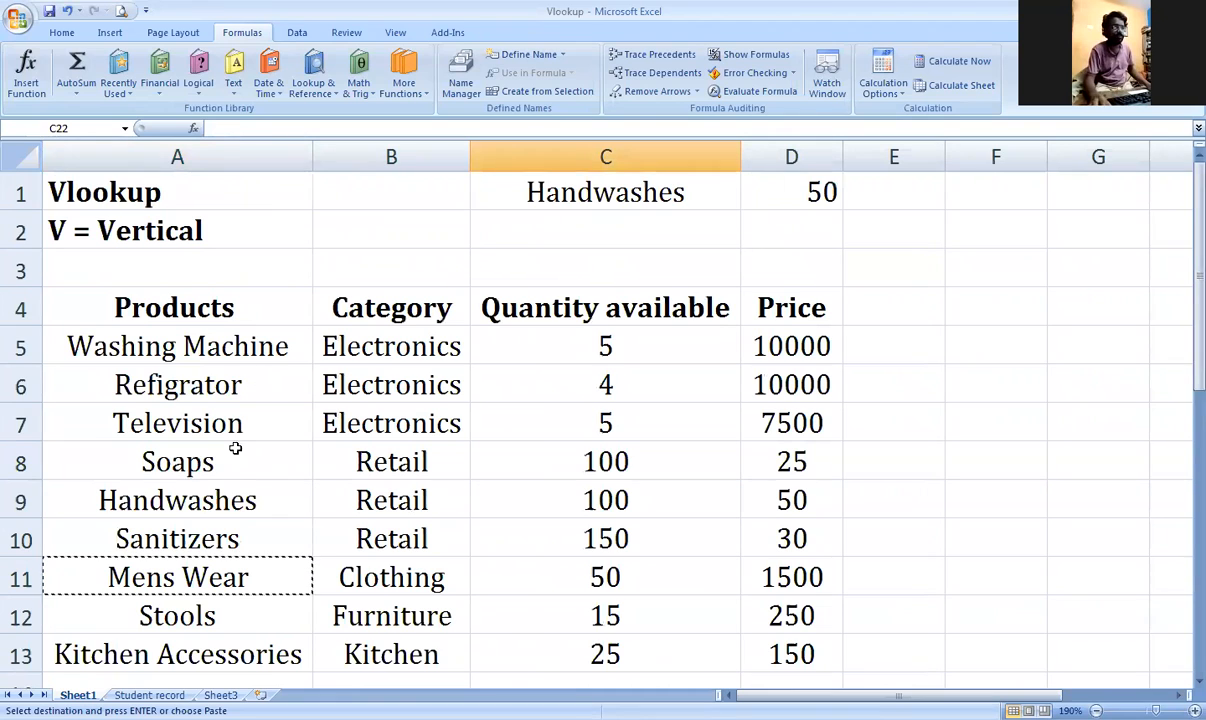
left_click(240, 466)
key("ctrl+c")
scroll(248, 467, "down", 4)
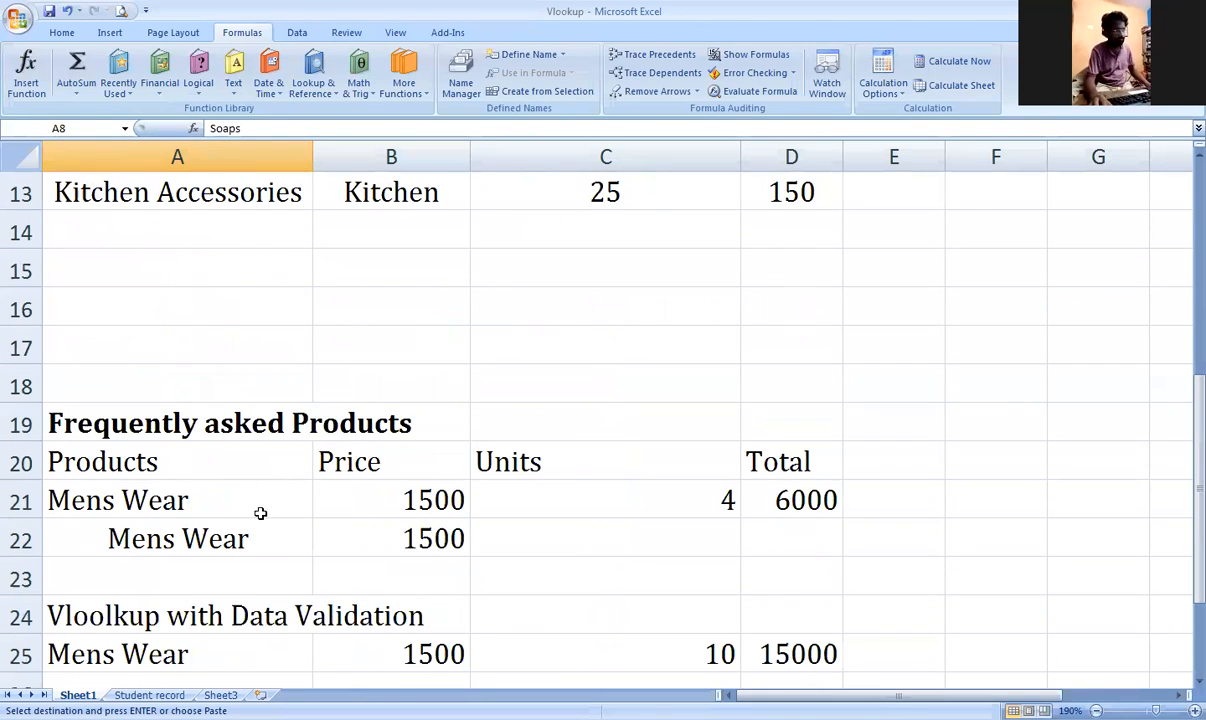
left_click(261, 538)
key("ctrl+v")
left_click(541, 535)
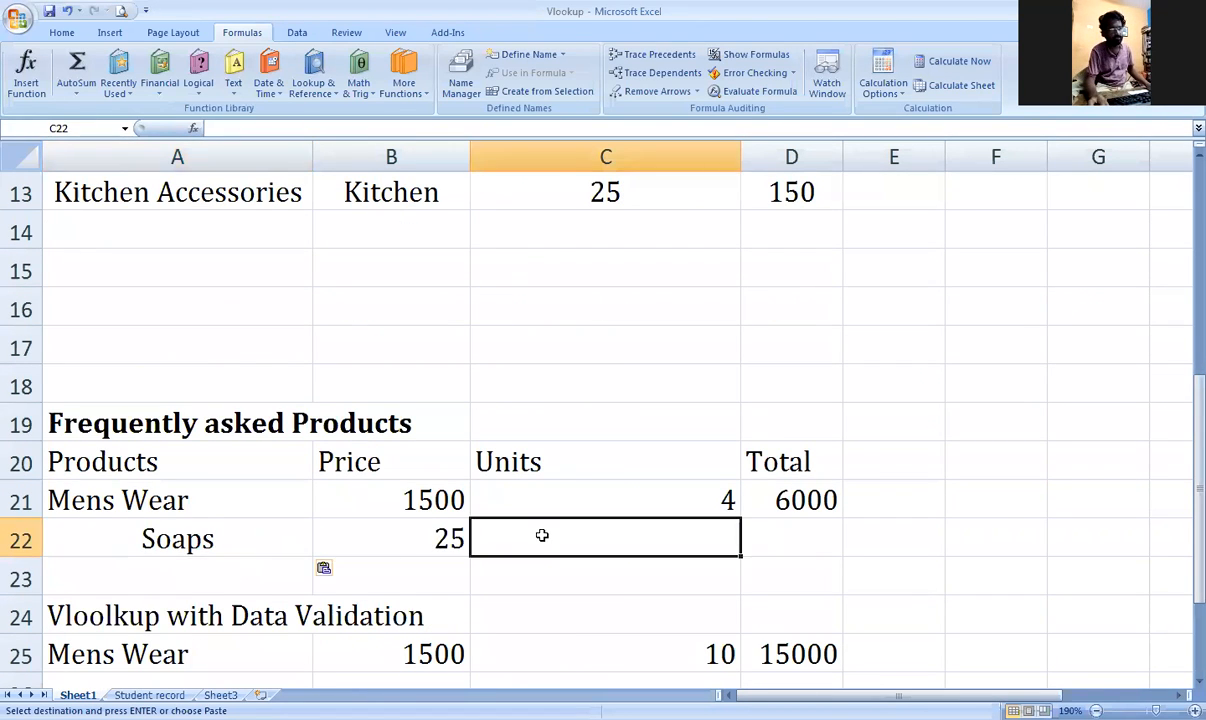
Step: Enter 10 units in C22 and total =B22*C22 in D22, giving 250
type("10")
key("Tab")
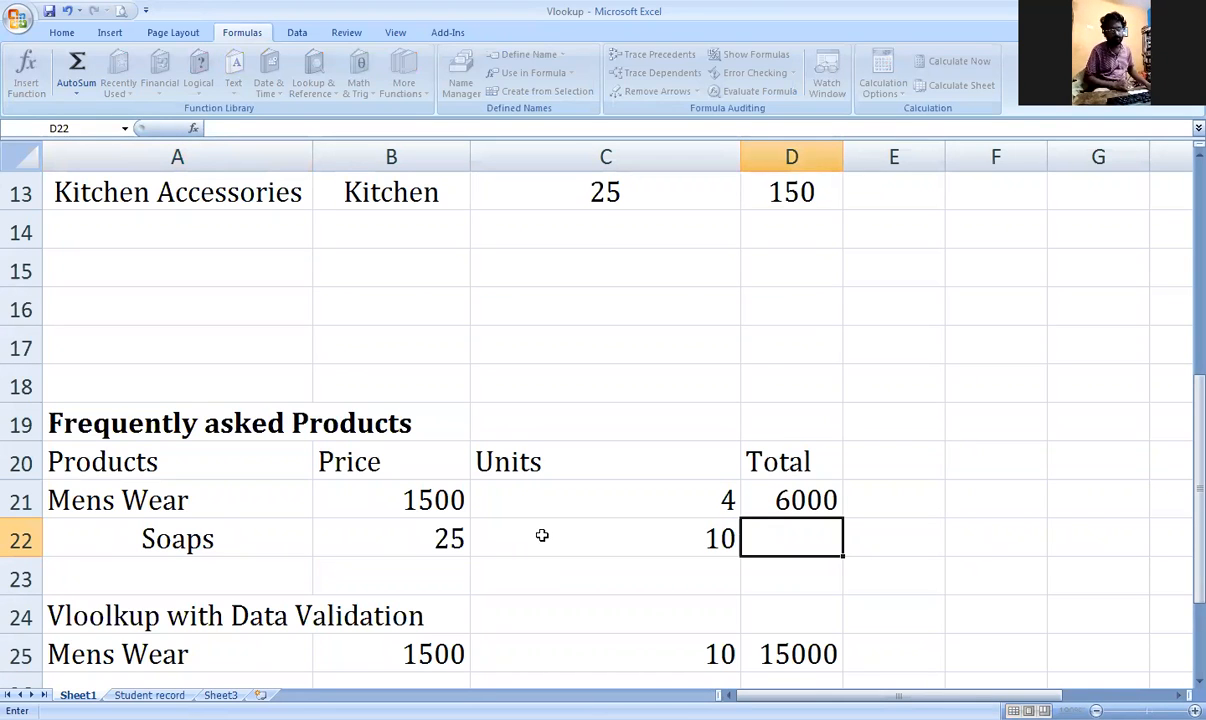
type("=")
left_click(447, 540)
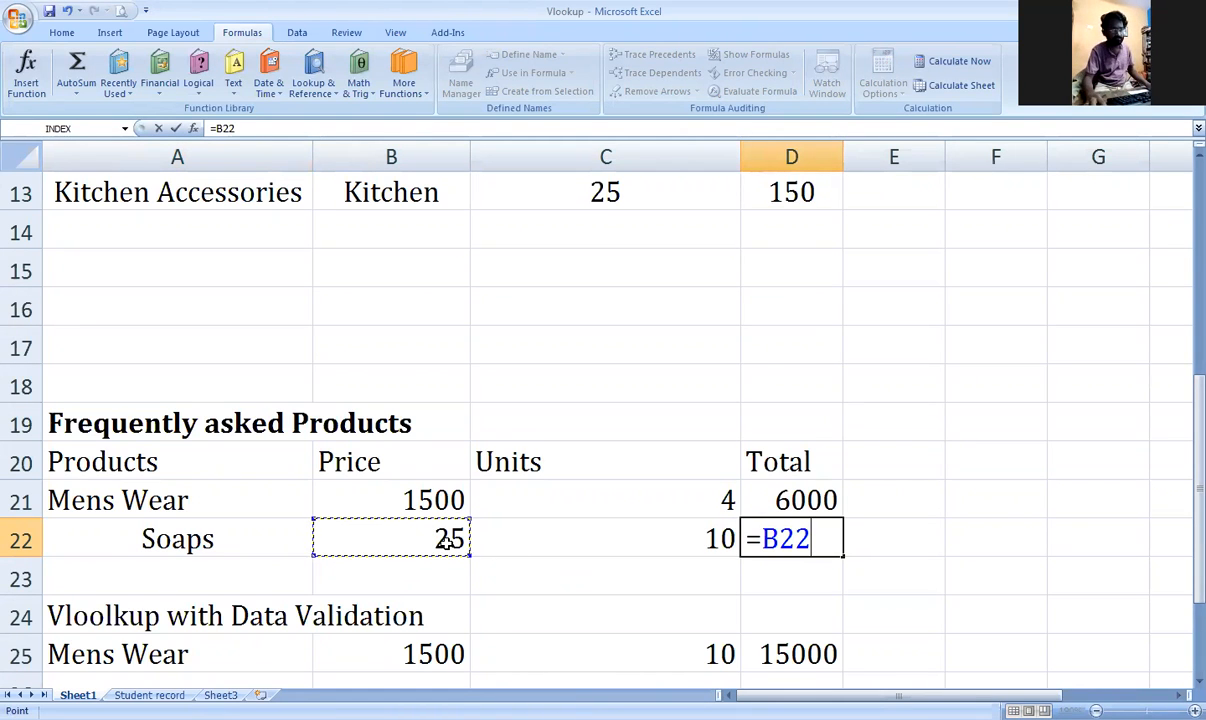
type("*")
left_click(532, 543)
key("Return")
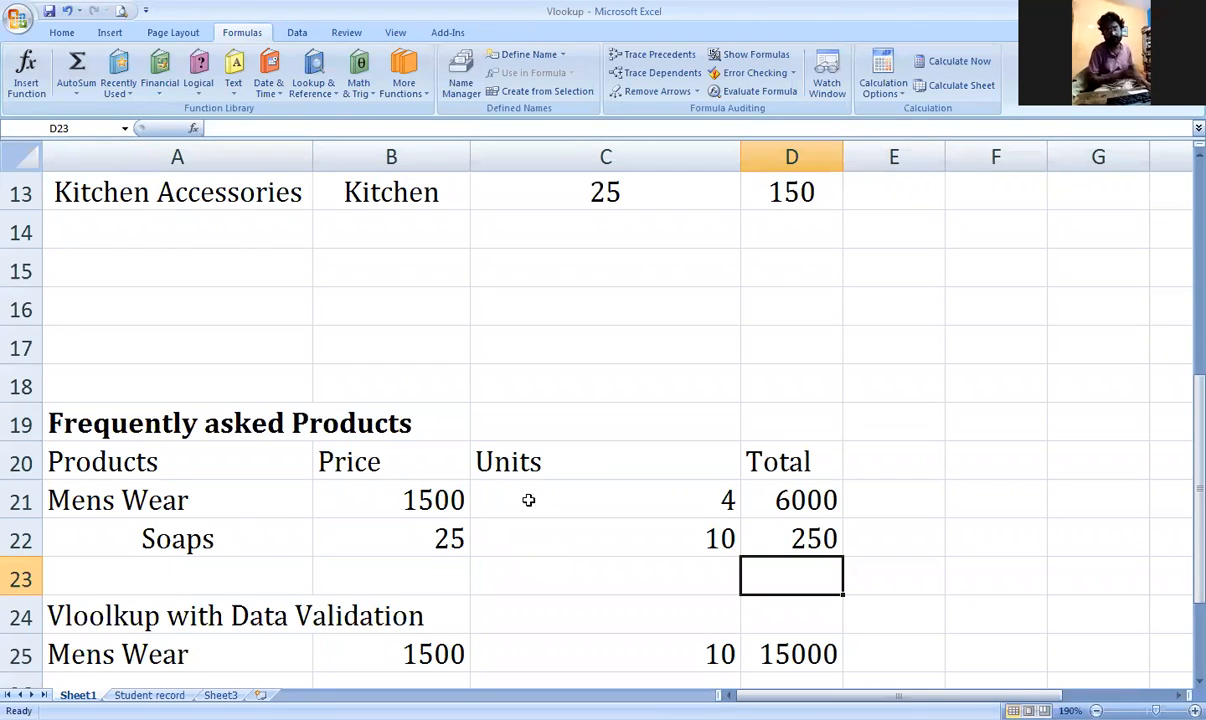
Step: Make the Vloolkup with Data Validation heading bold
left_click(415, 495)
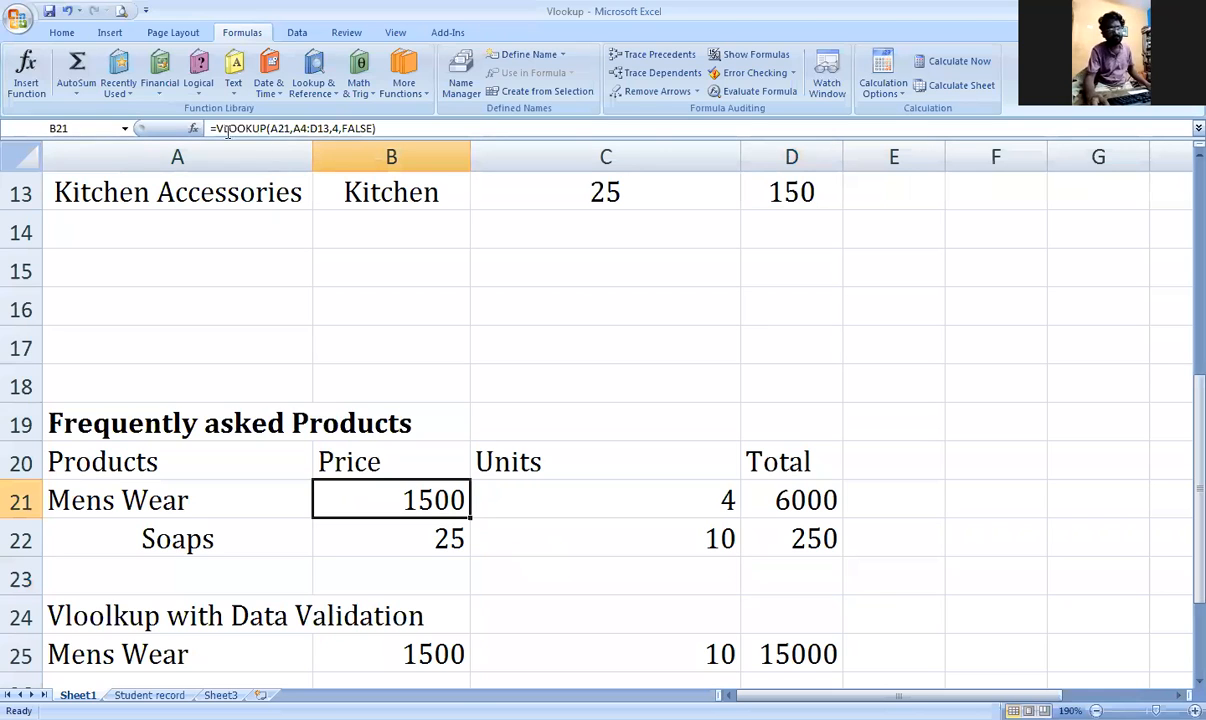
scroll(375, 430, "down", 2)
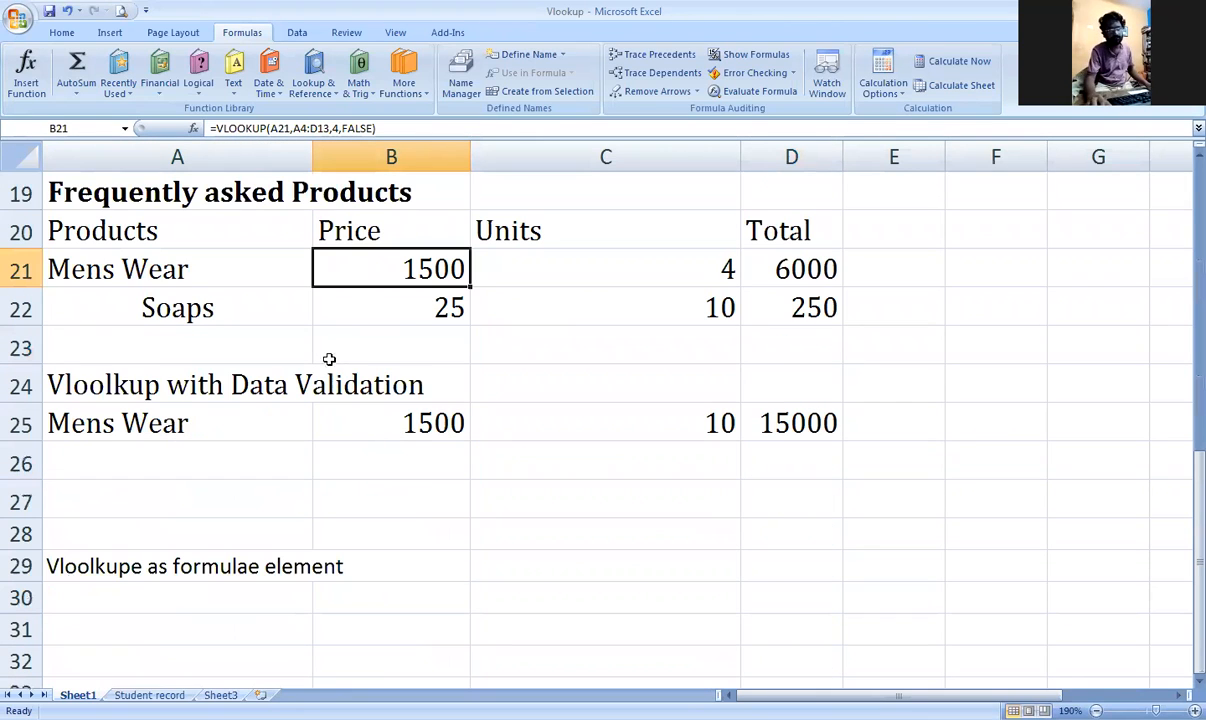
left_click(786, 345)
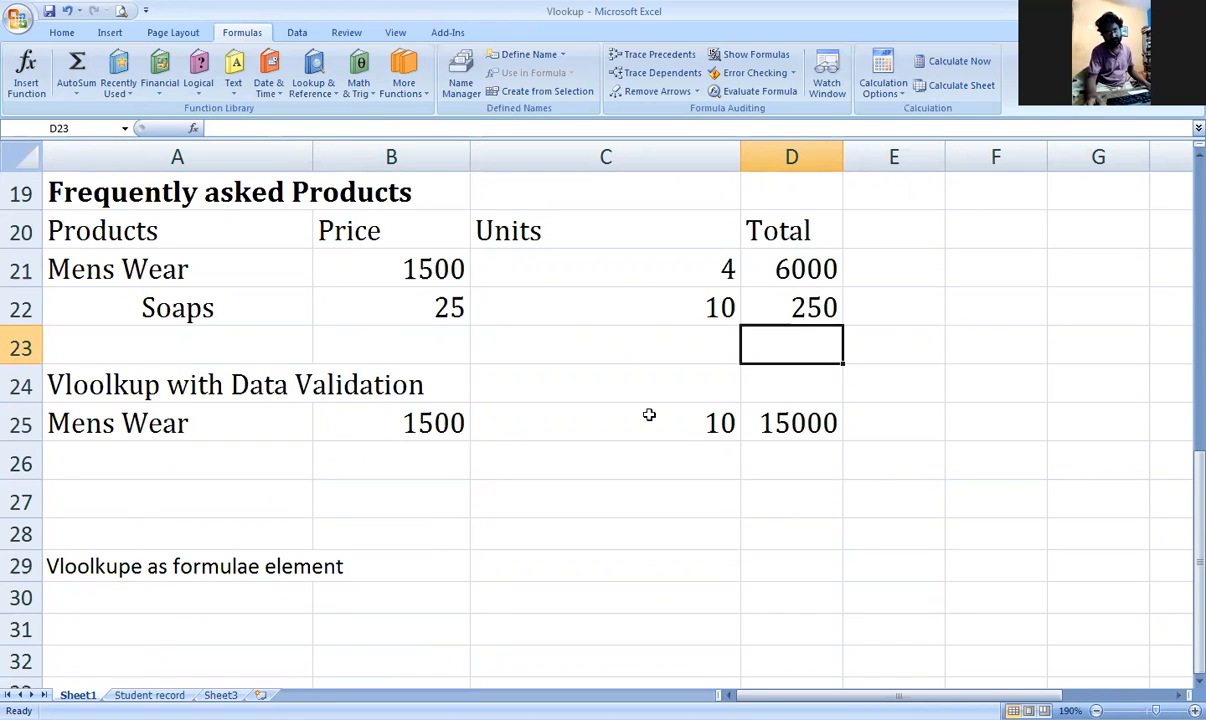
left_click(170, 388)
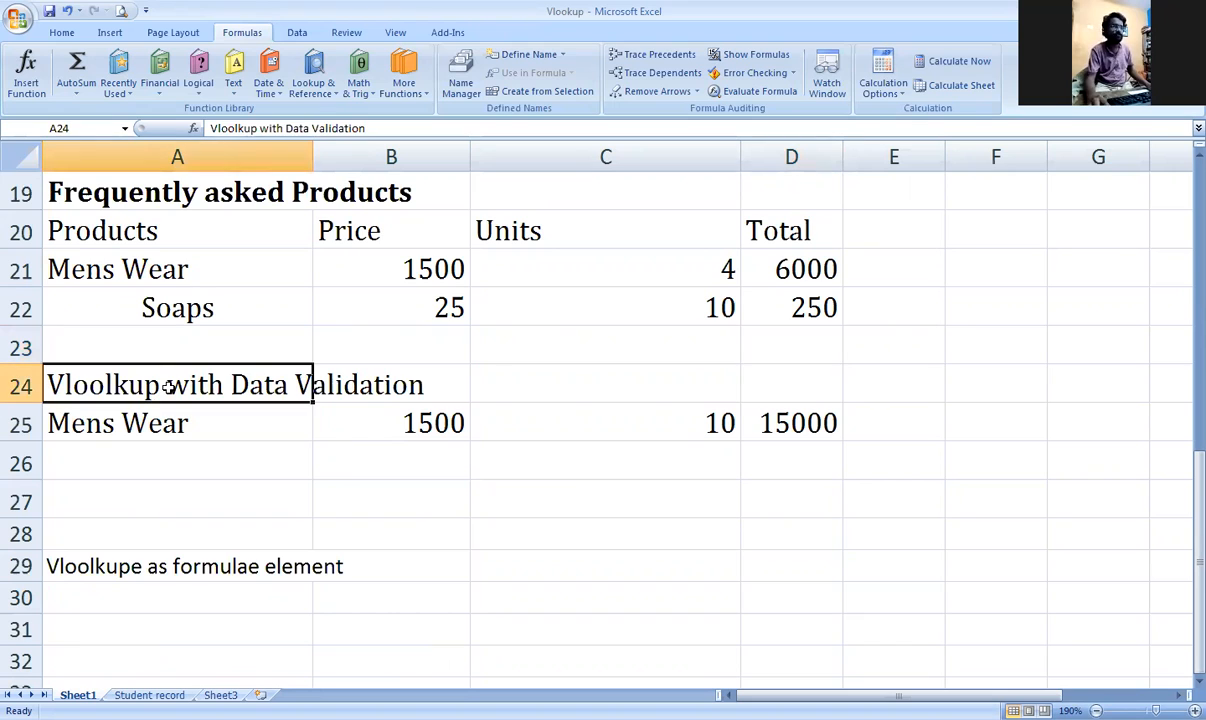
key("ctrl+b")
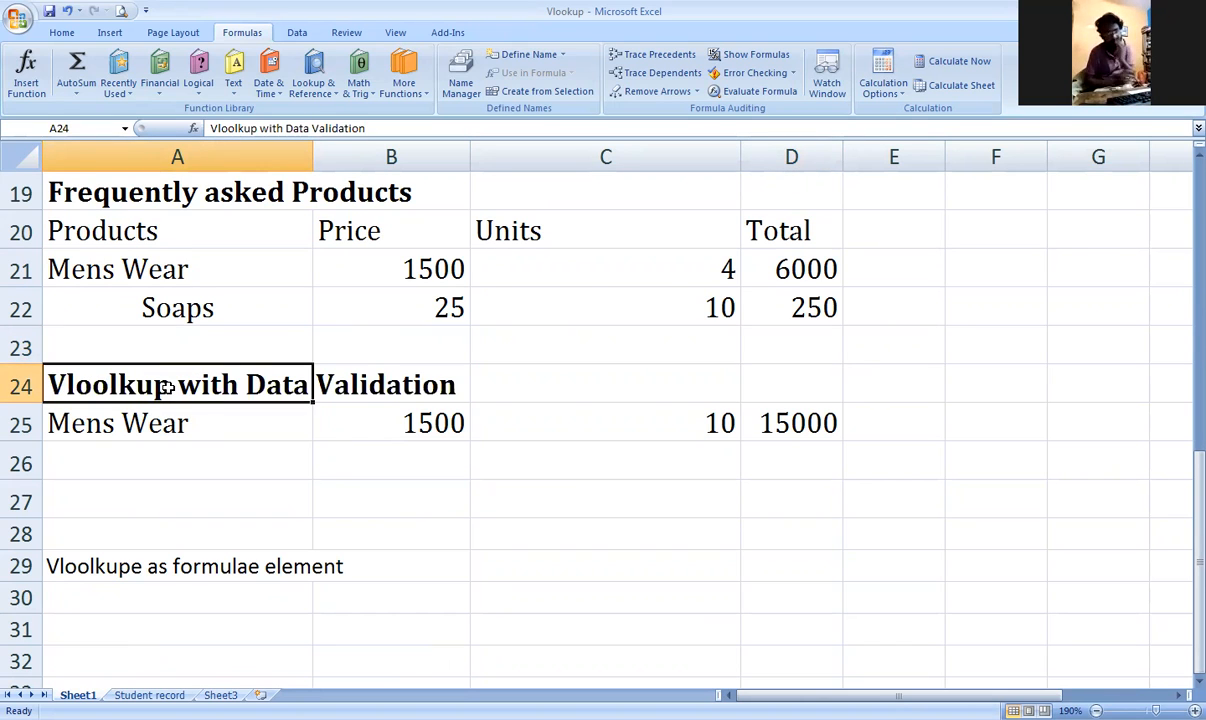
Step: Check A25's product dropdown, keeping Mens Wear selected
left_click(202, 423)
left_click(320, 433)
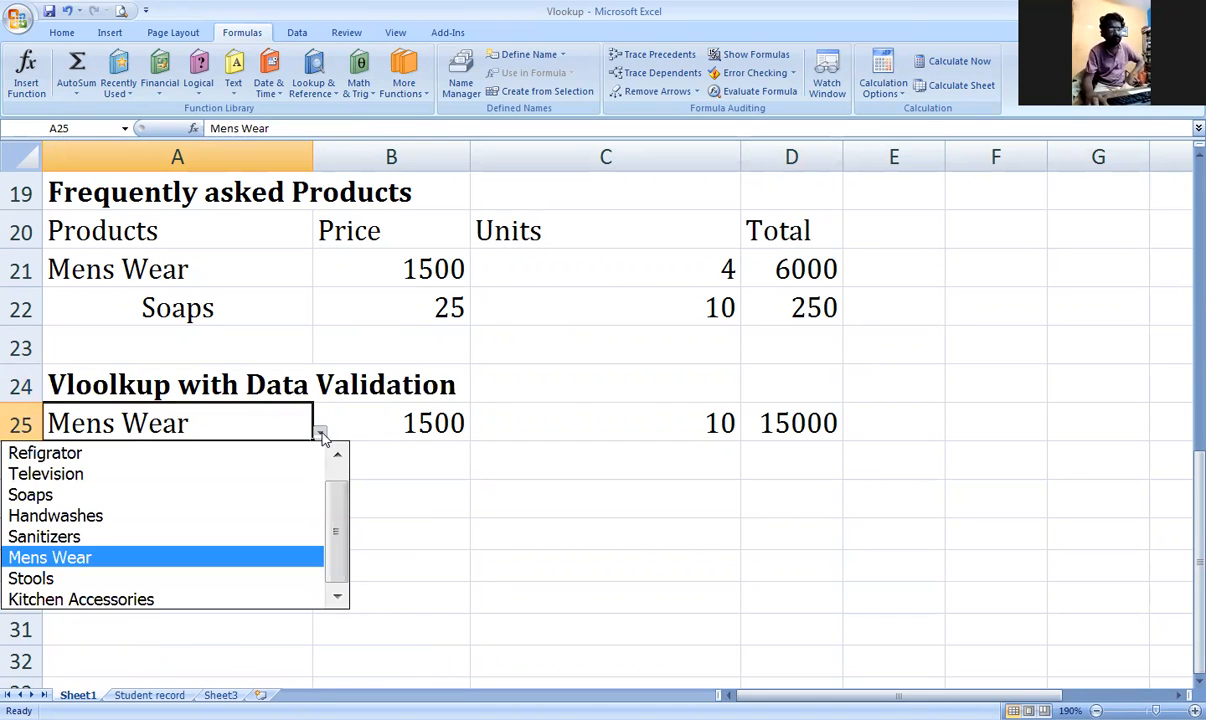
left_click(388, 460)
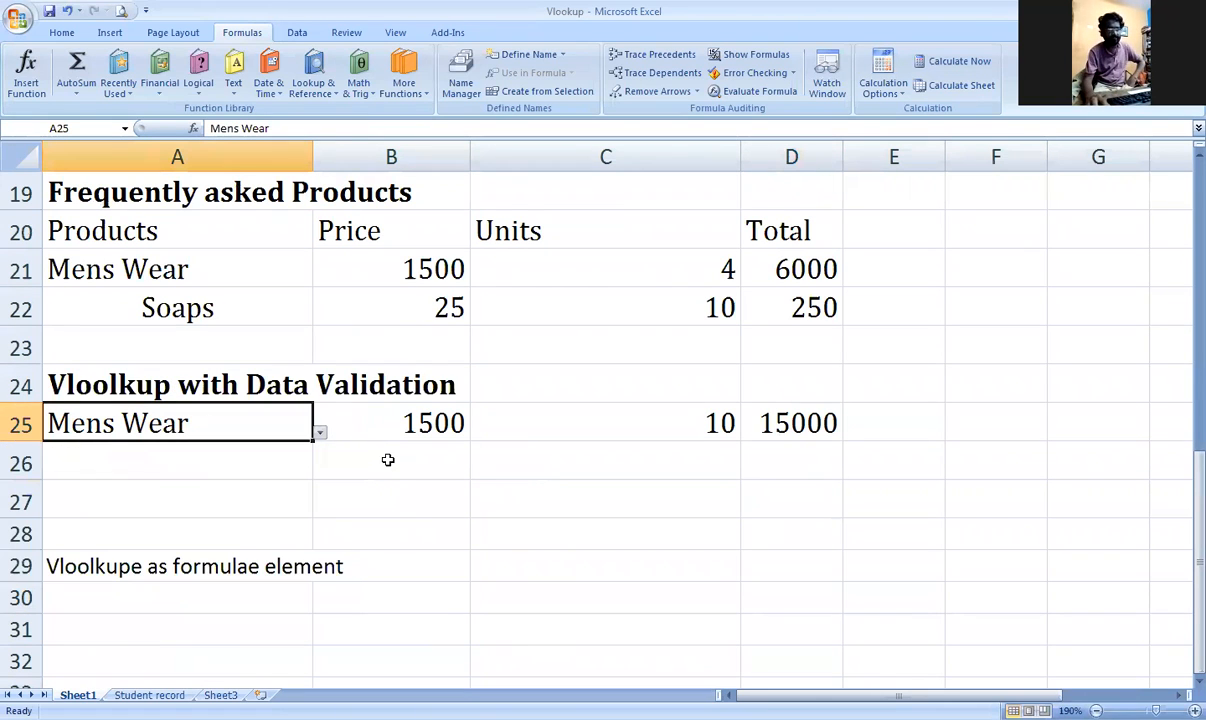
left_click(279, 468)
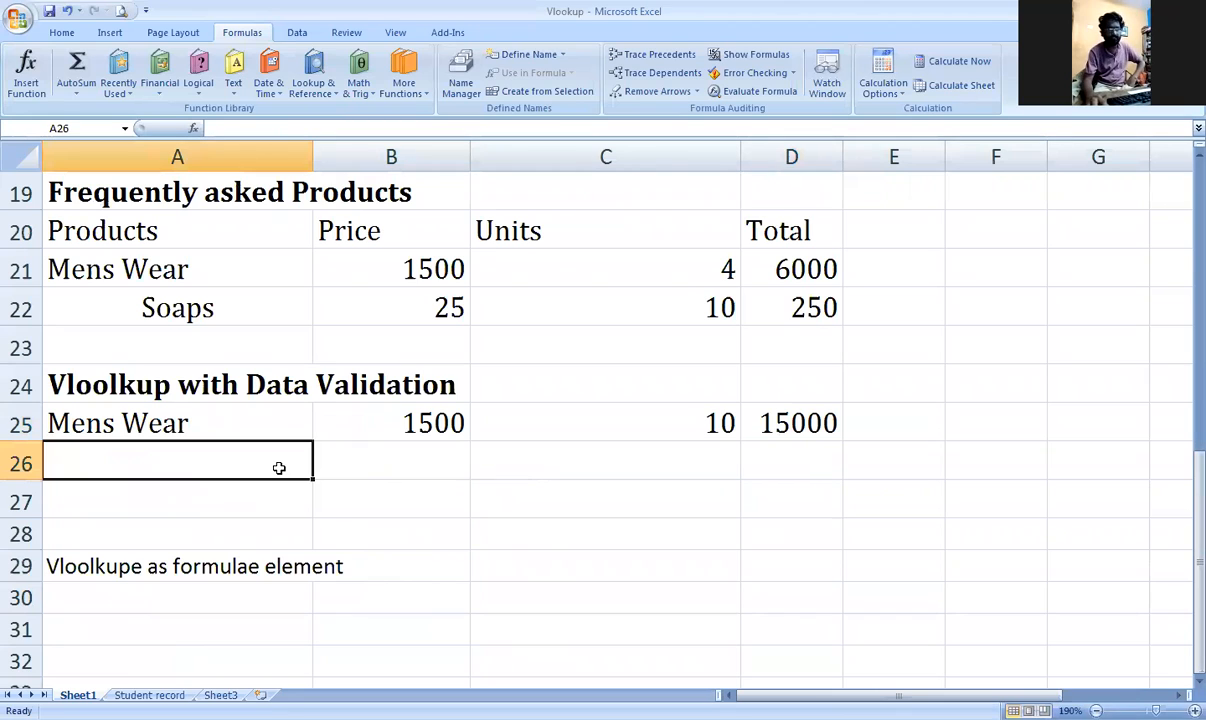
Step: Enter =VLOOKUP(A26,A4:D13,4,0) in B26
left_click(379, 458)
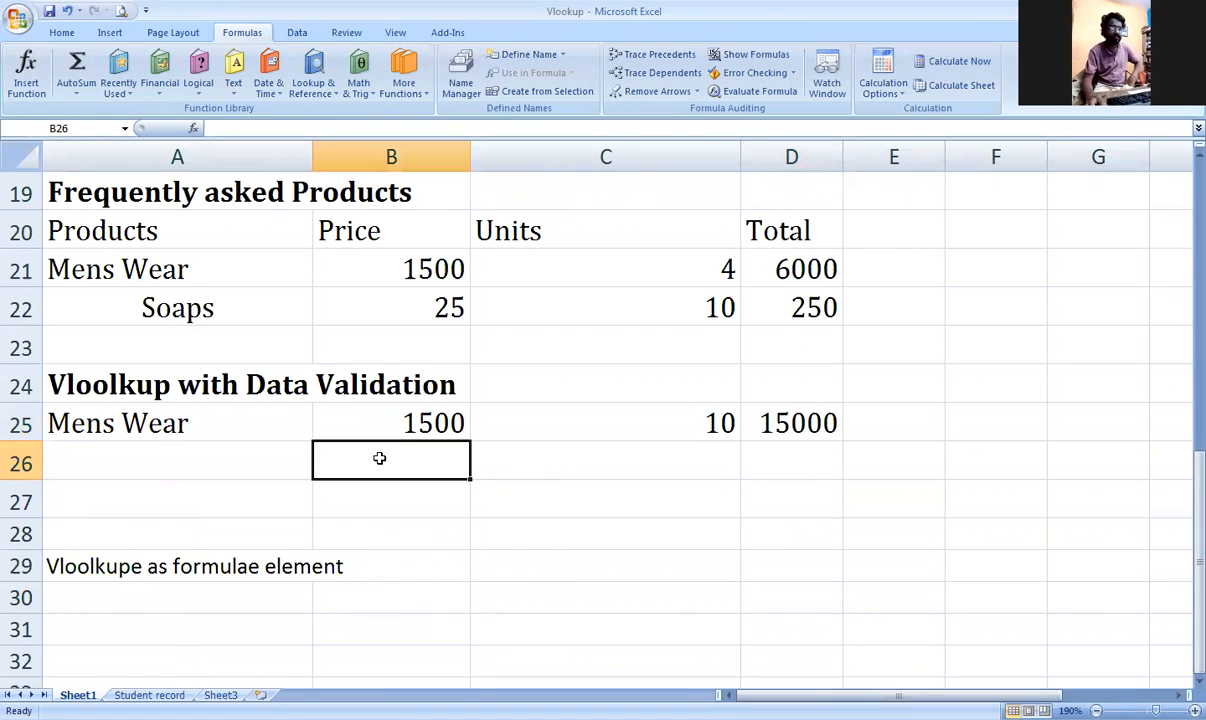
type("=")
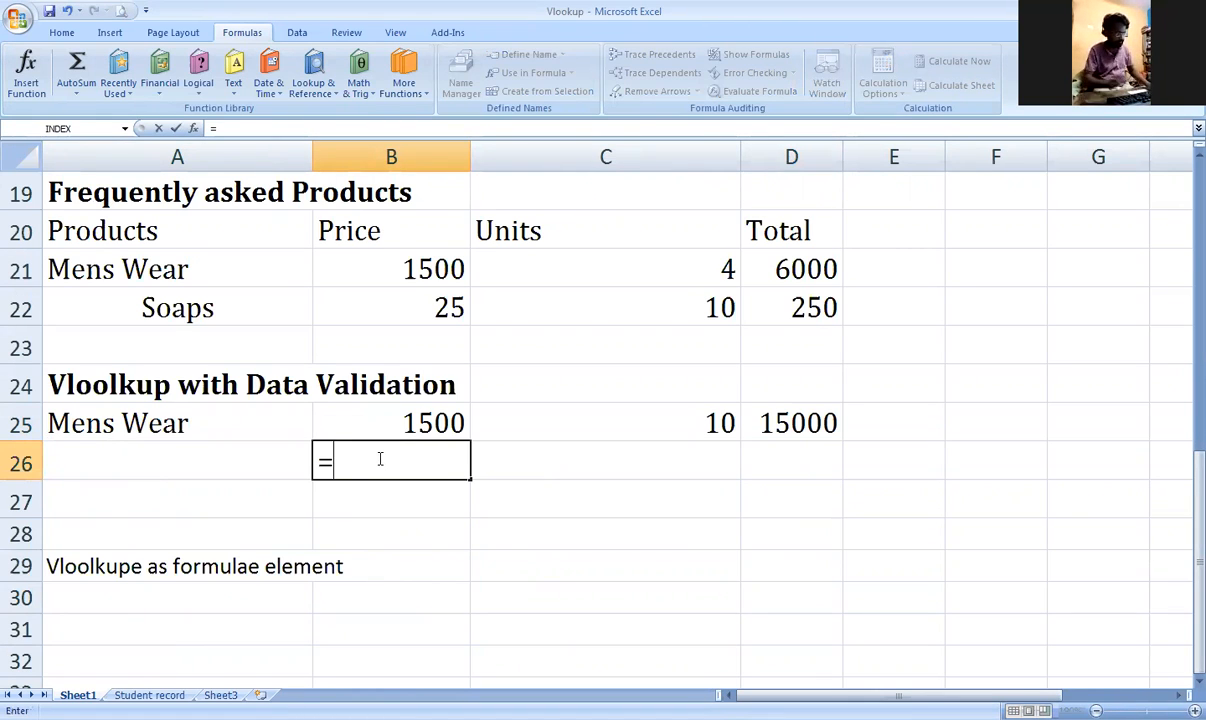
type("vlook")
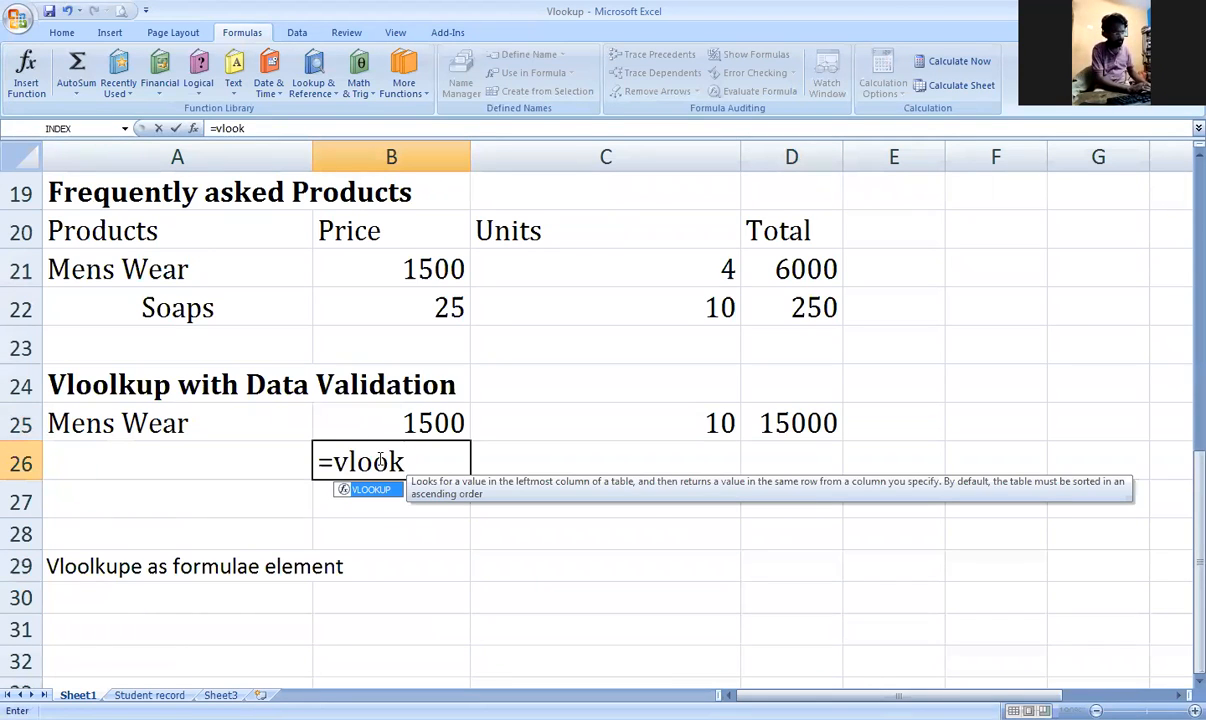
key("Tab")
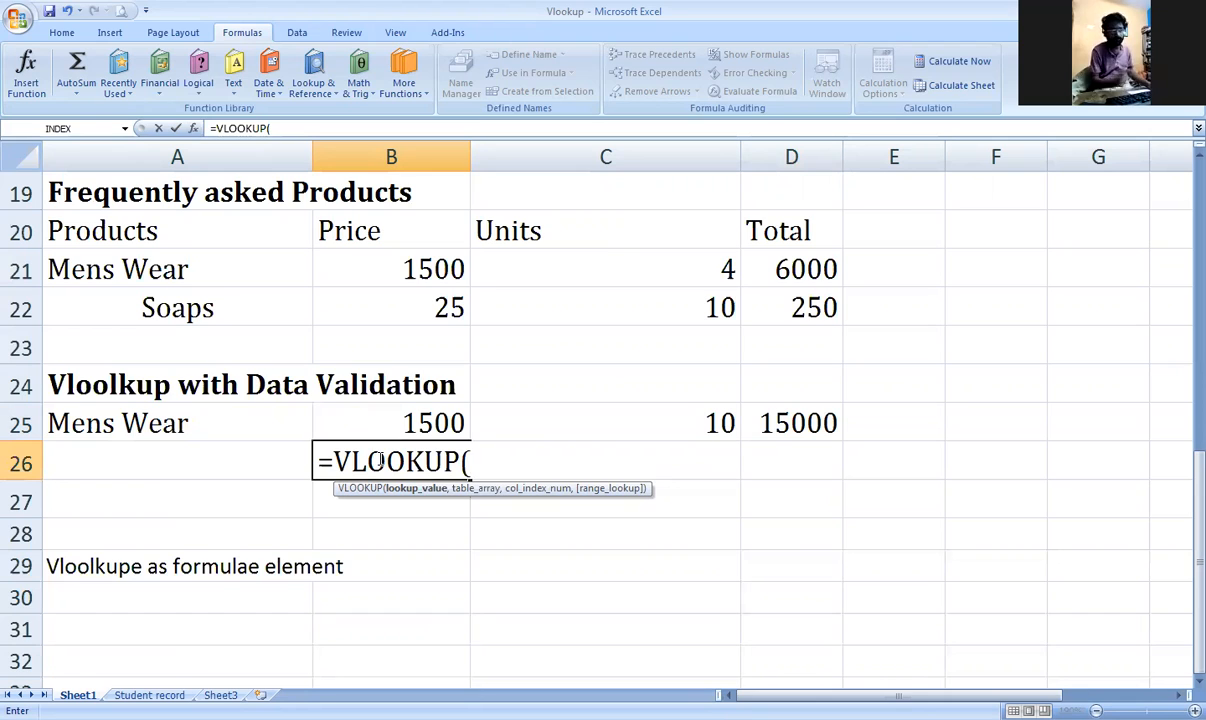
left_click(243, 455)
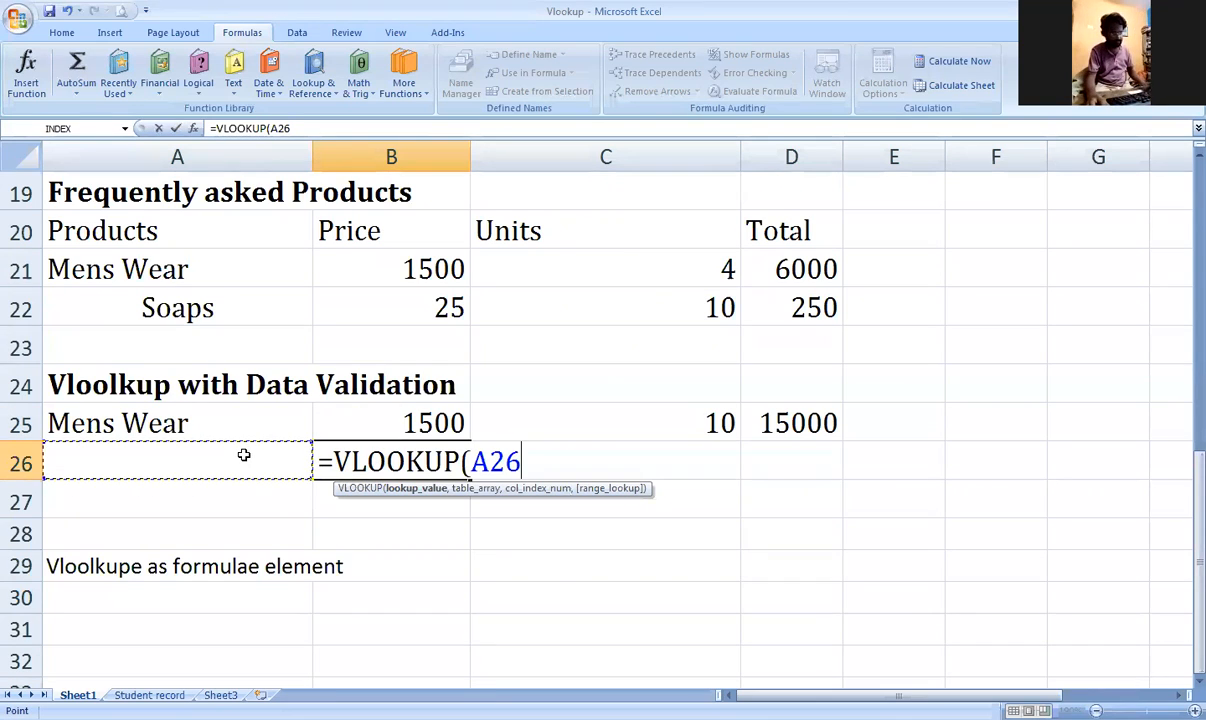
type(",")
scroll(322, 344, "up", 1)
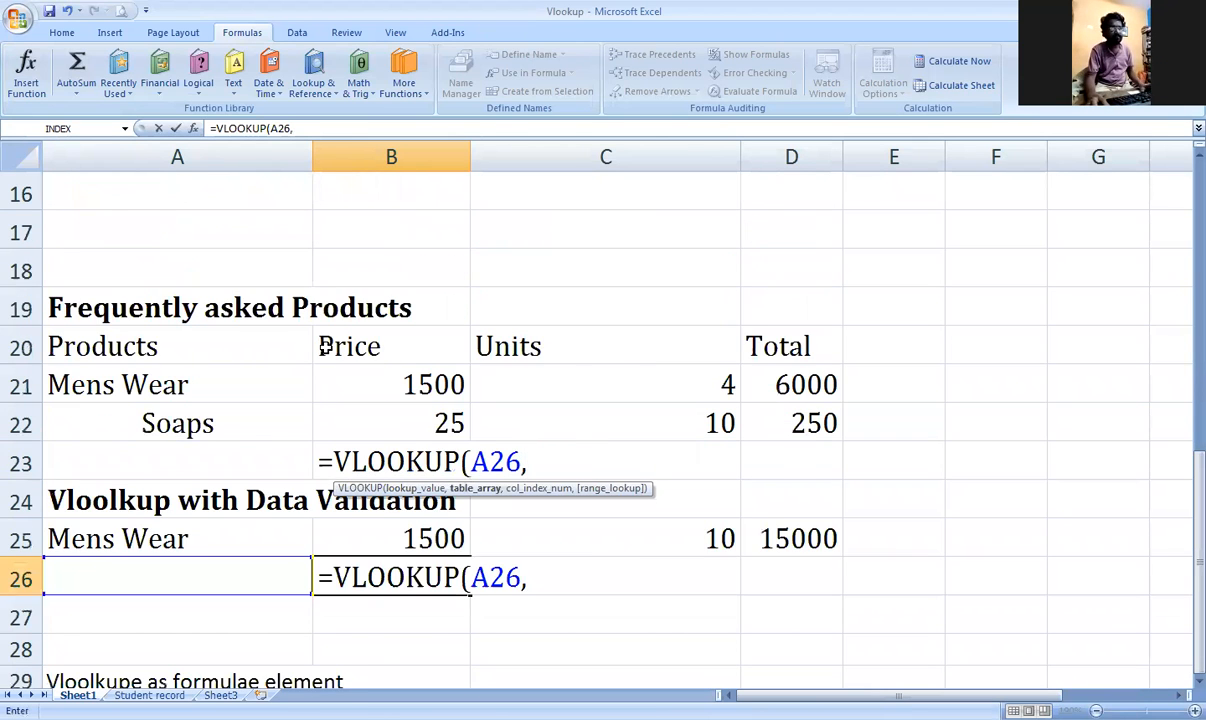
scroll(322, 344, "up", 5)
left_click_drag(237, 313, 791, 654)
scroll(672, 578, "down", 5)
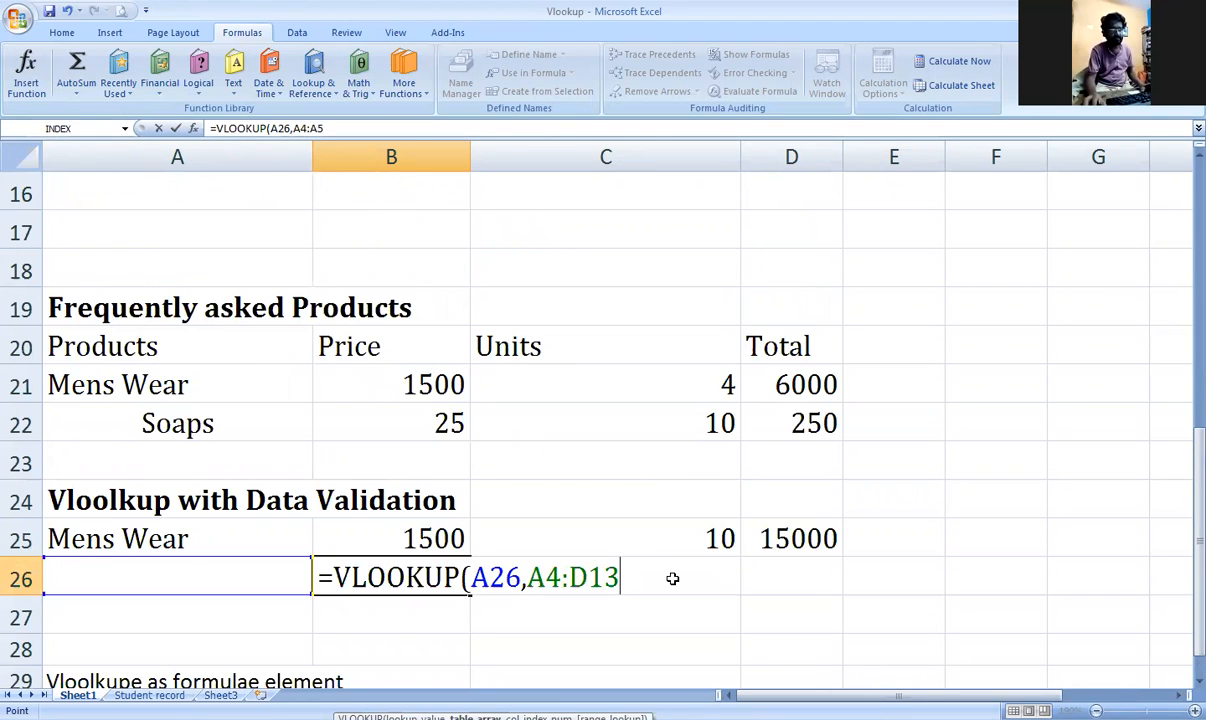
scroll(672, 578, "down", 1)
type(",4,0)")
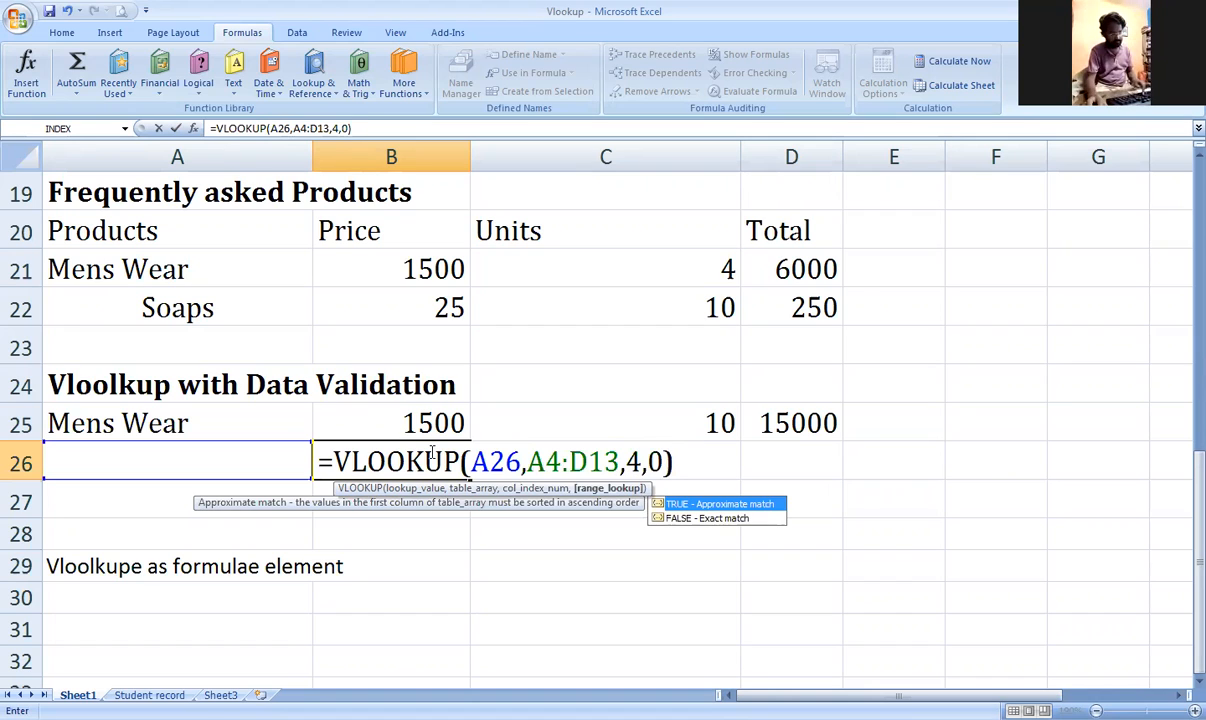
key("Return")
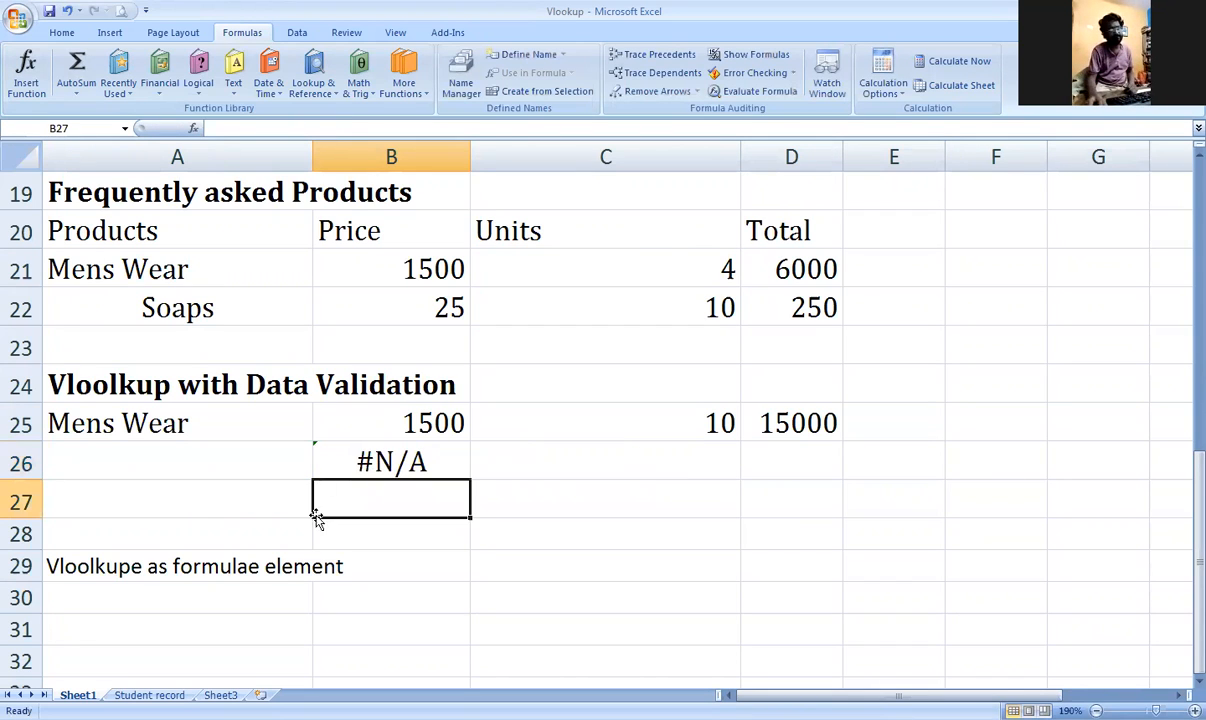
Step: Delete the old note in A29 and return to A26
left_click(398, 565)
left_click(273, 566)
key("Delete")
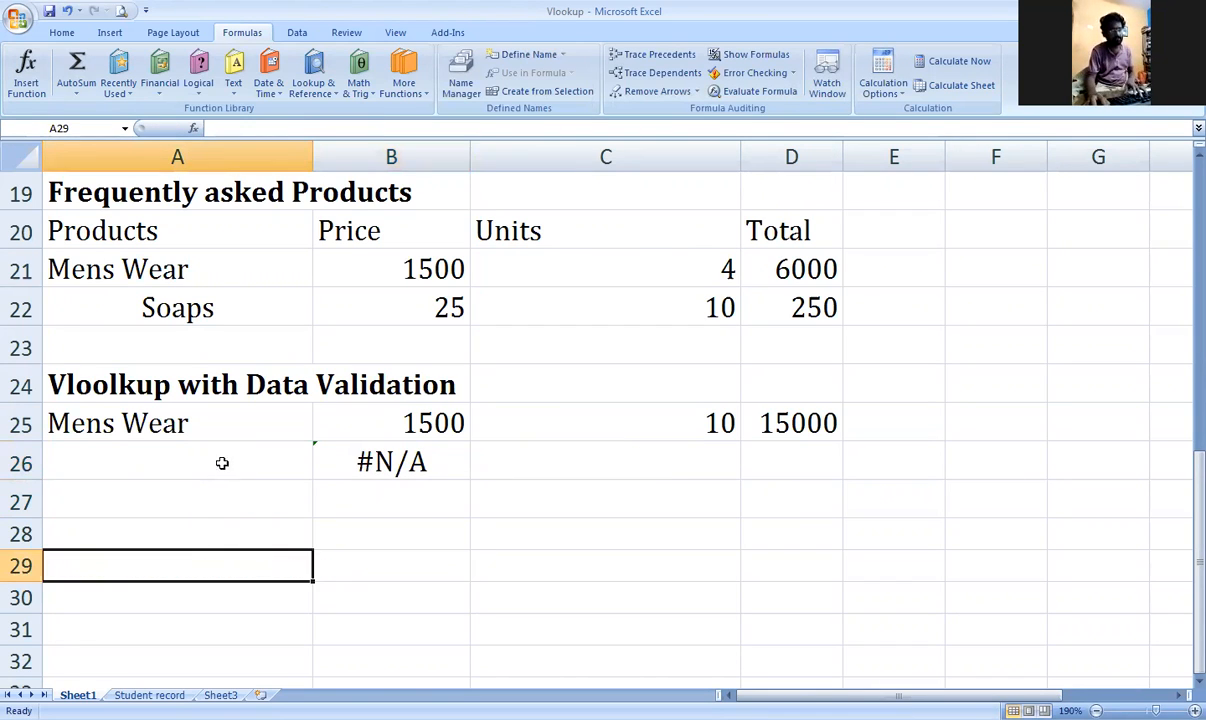
left_click(222, 460)
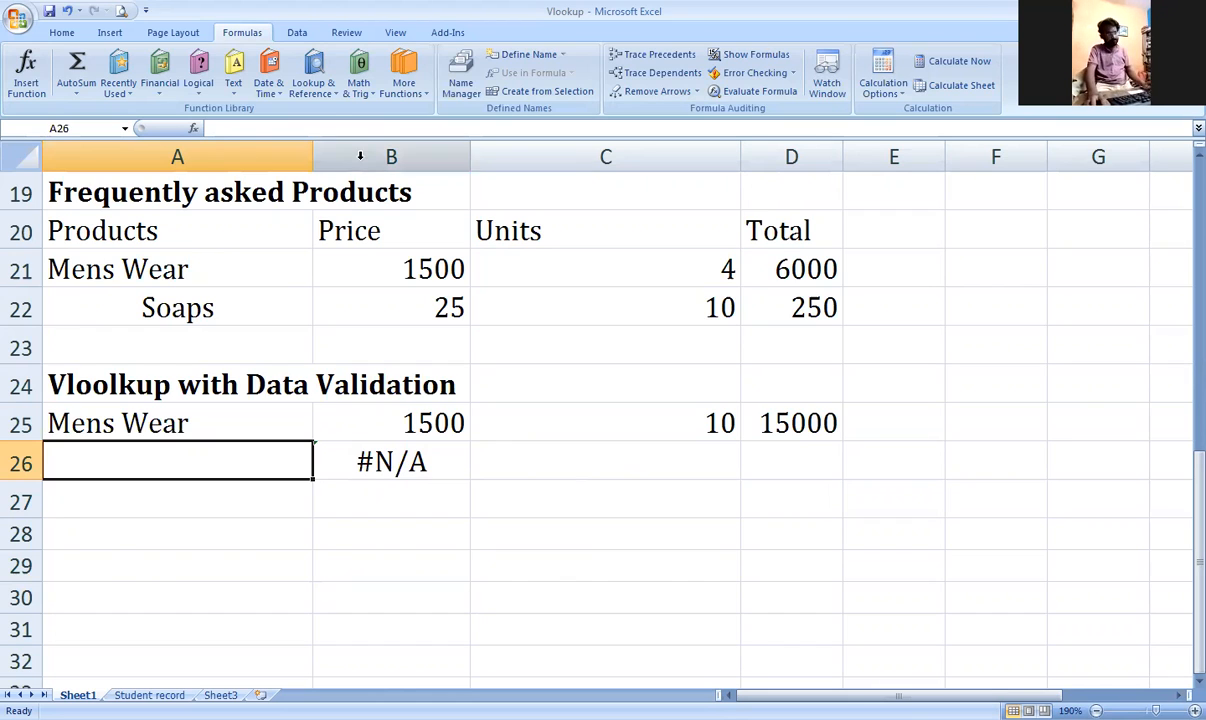
Step: Give A26 a List data validation sourced from the product names in A5:A13
left_click(297, 32)
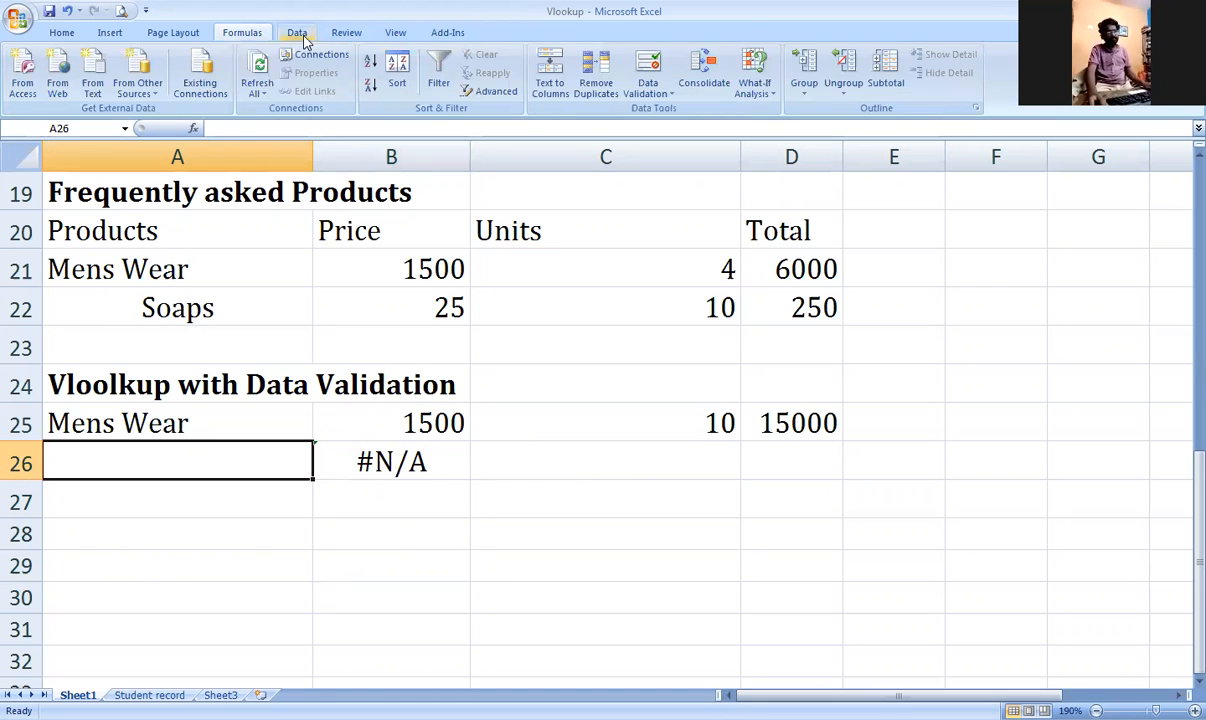
left_click(653, 96)
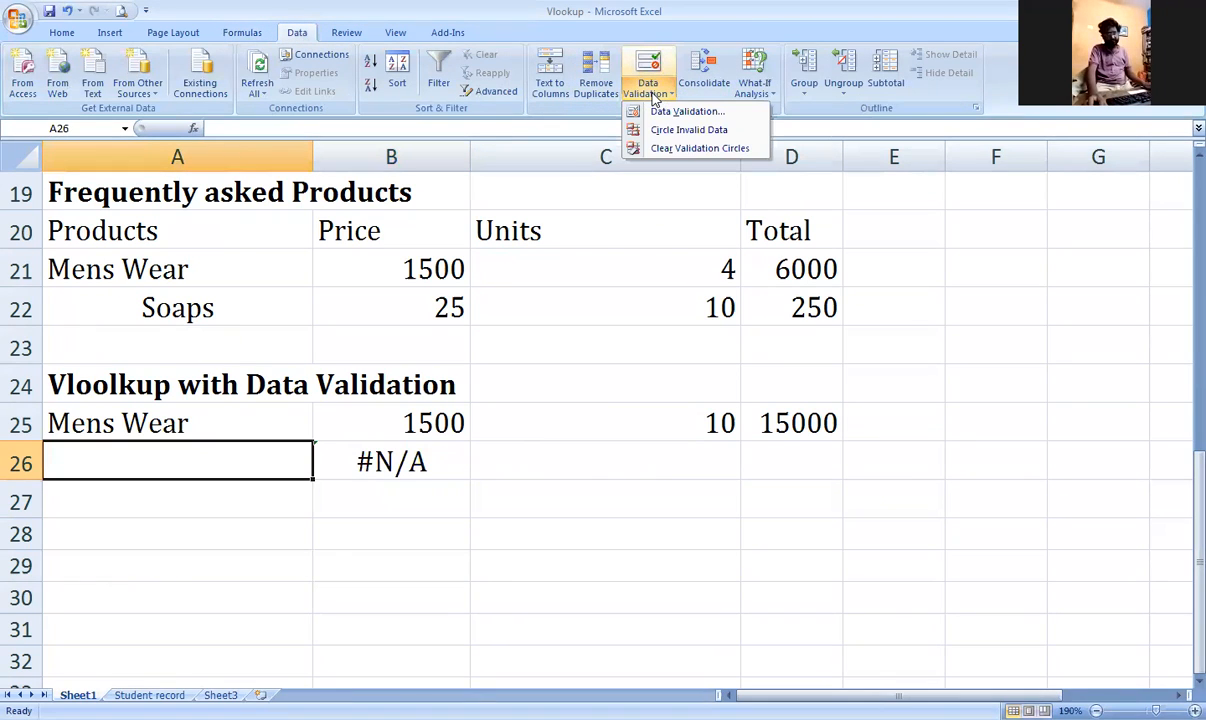
left_click(670, 112)
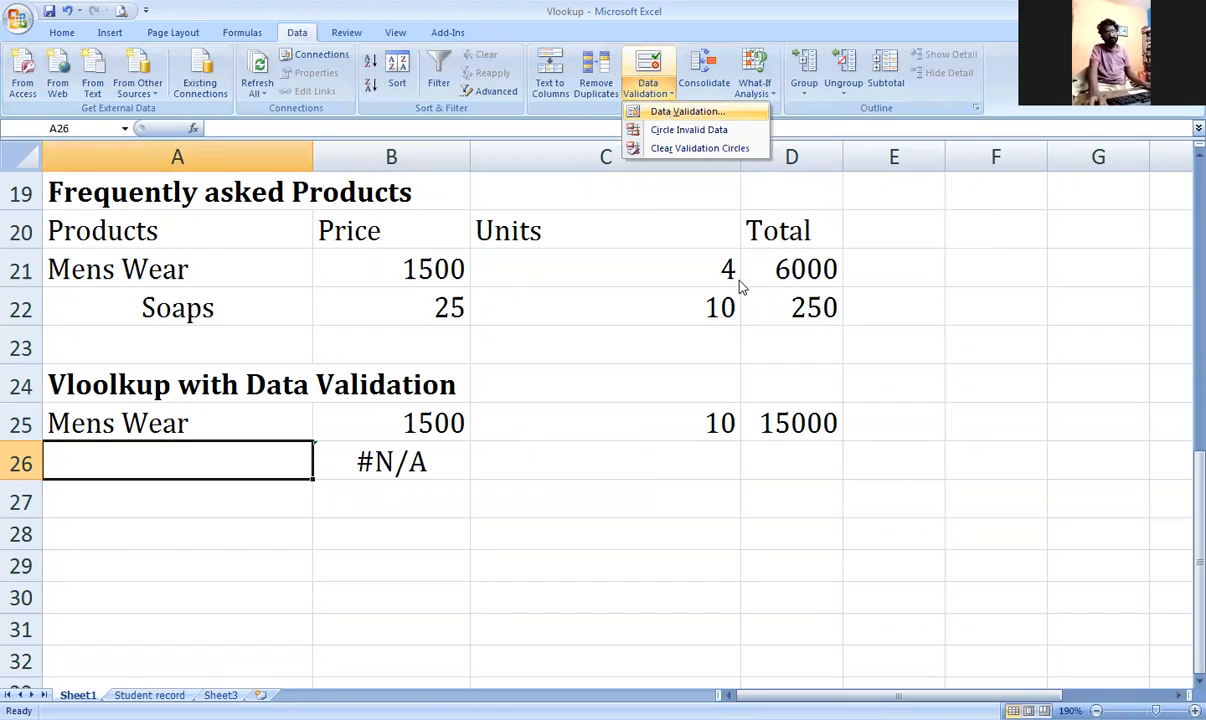
left_click(791, 287)
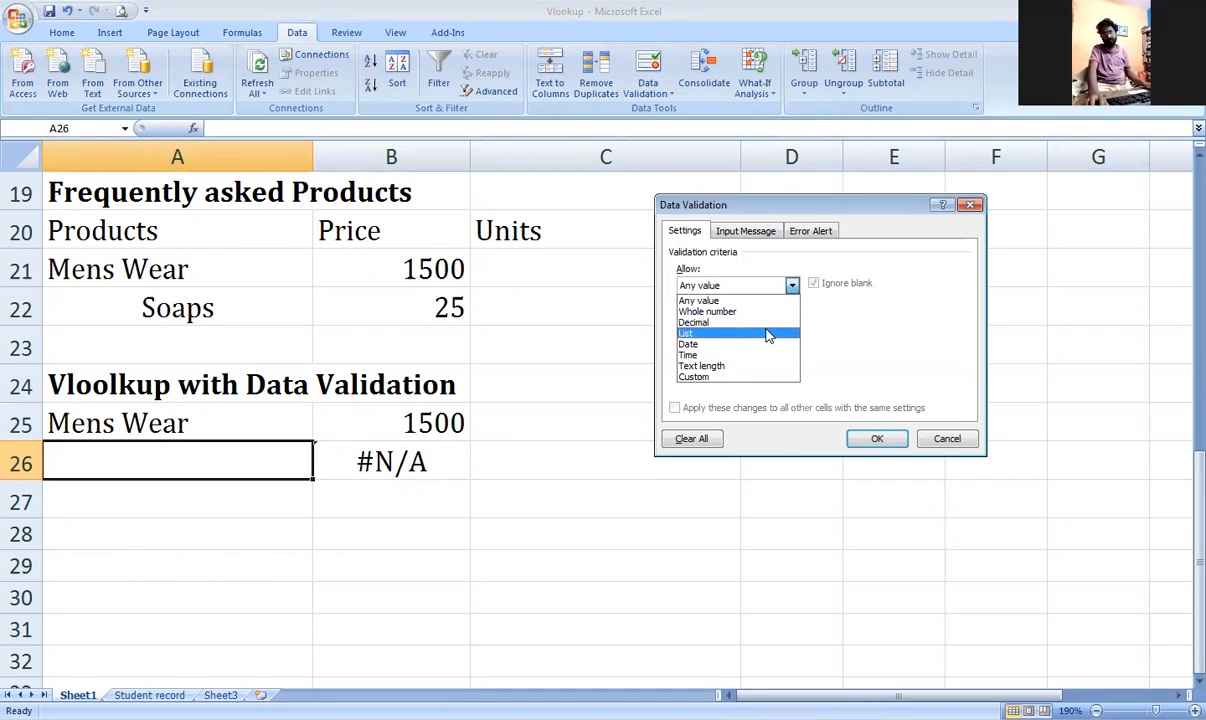
left_click(768, 334)
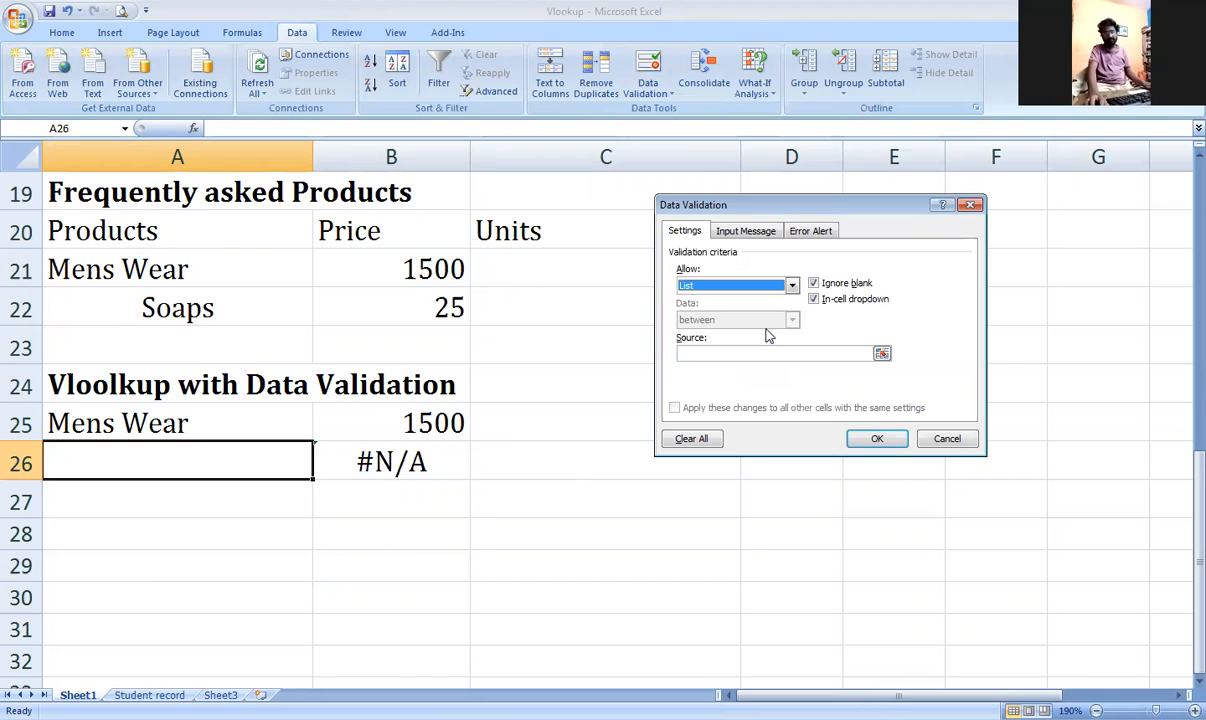
left_click(881, 352)
scroll(292, 242, "up", 3)
scroll(292, 242, "up", 2)
left_click(243, 233)
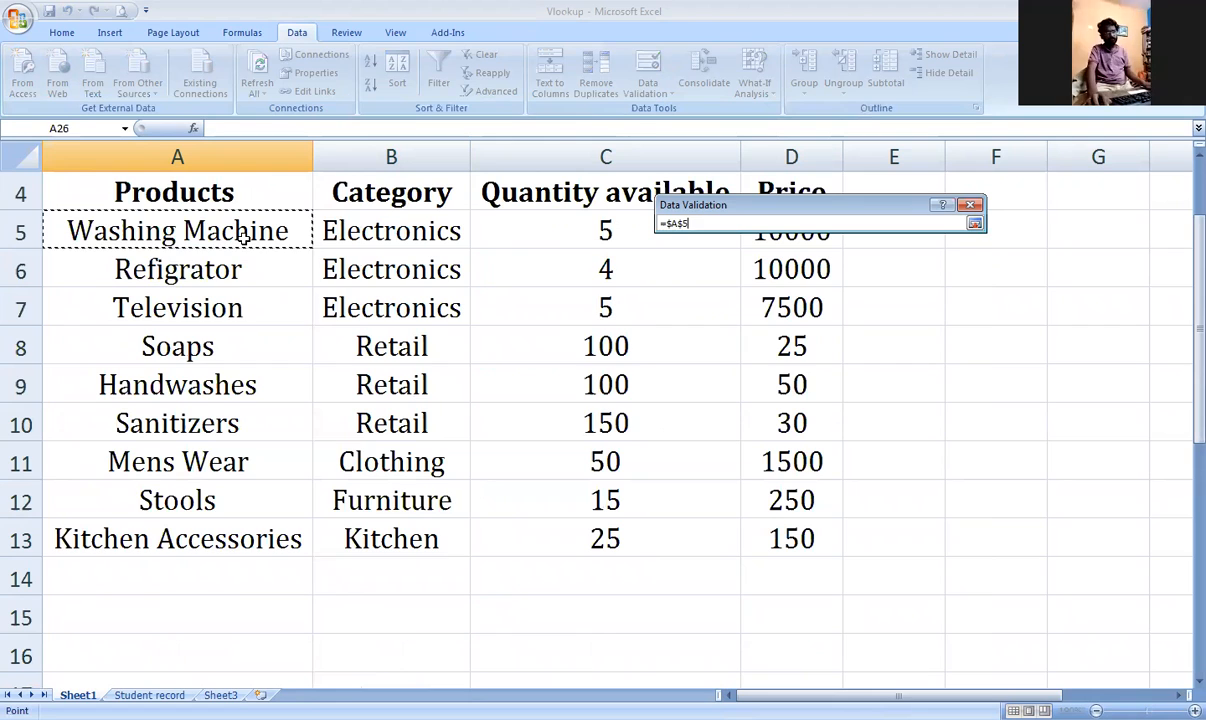
left_click_drag(243, 237, 178, 540)
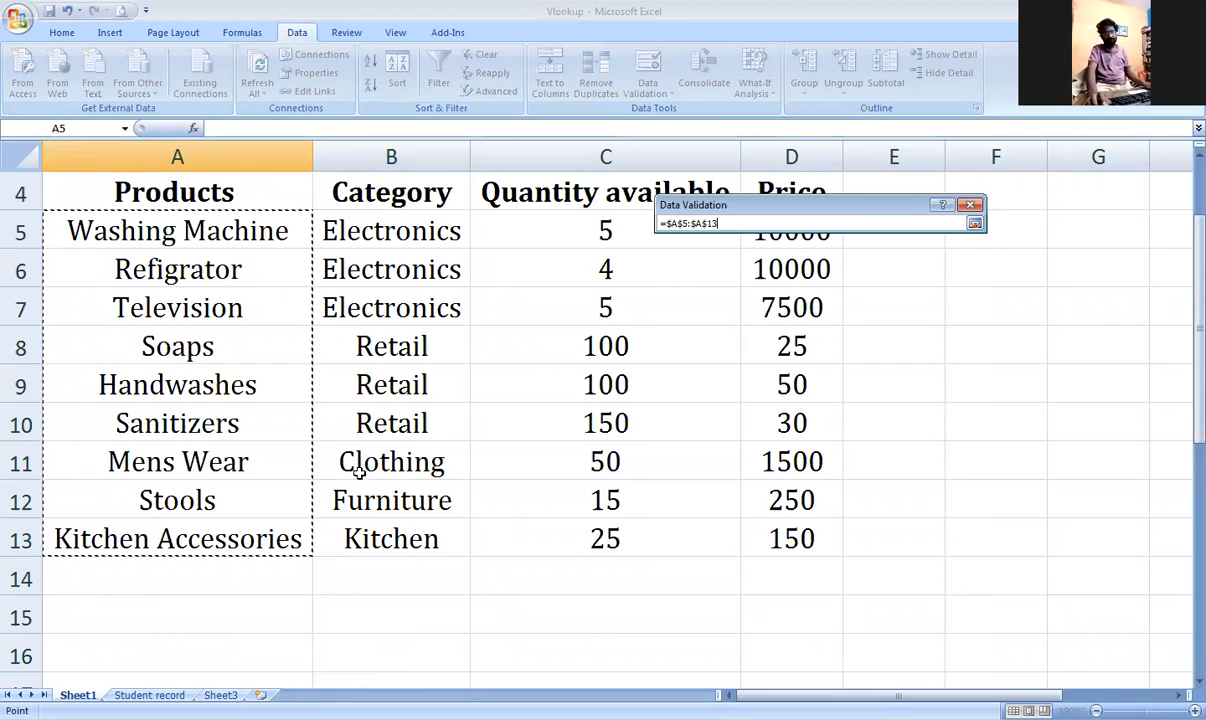
left_click(974, 225)
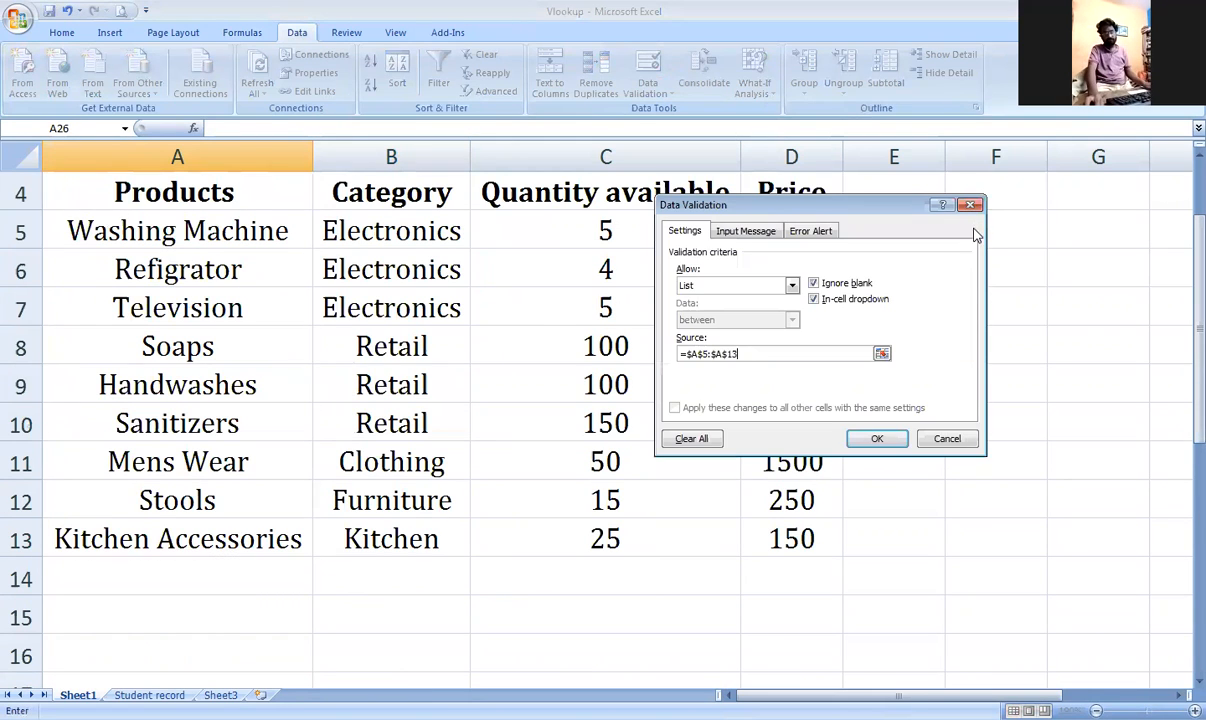
left_click(877, 441)
scroll(654, 426, "down", 9)
scroll(589, 425, "up", 3)
left_click(300, 420)
Step: Try Washing Machine, Television, Handwashes, Mens Wear and Stools in A26's dropdown
left_click(297, 348)
left_click(320, 355)
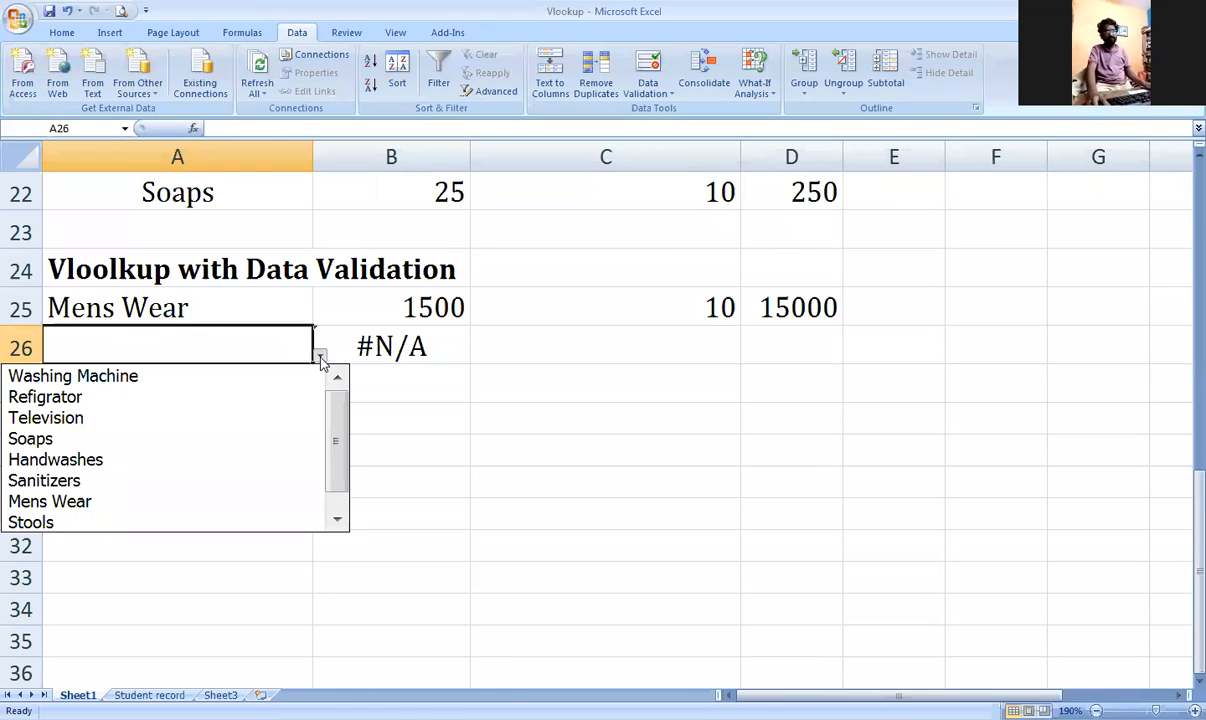
left_click(272, 380)
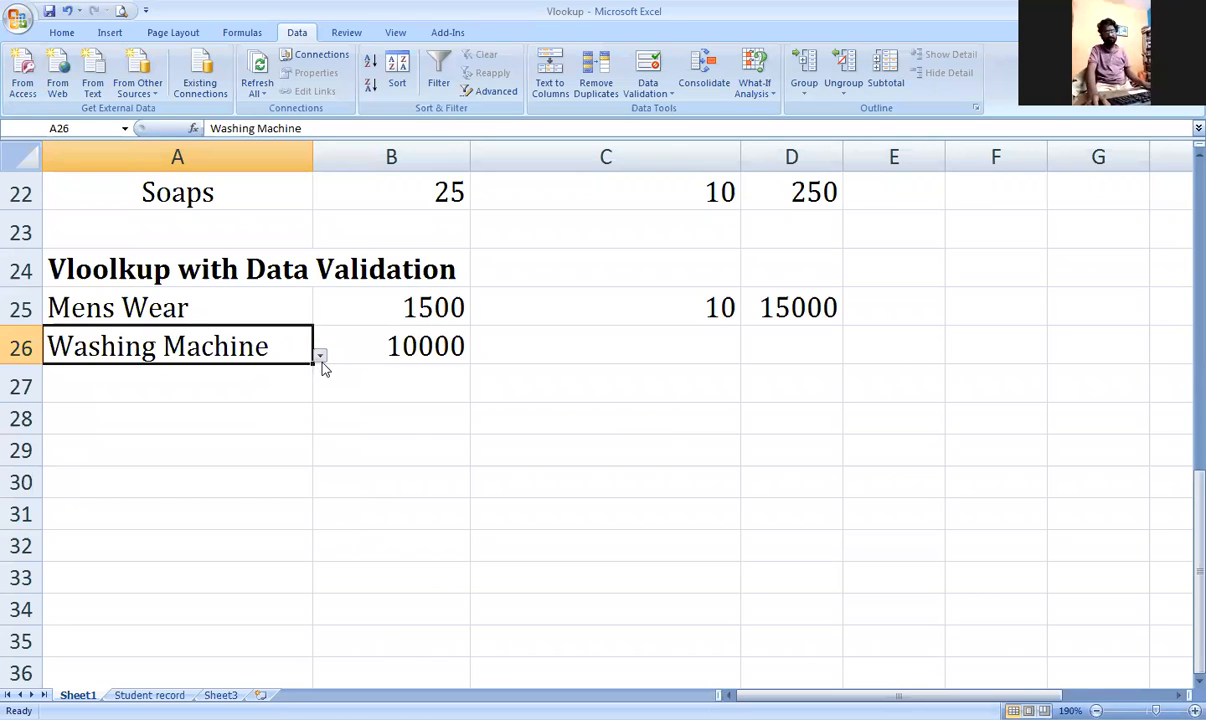
left_click(320, 355)
left_click(280, 418)
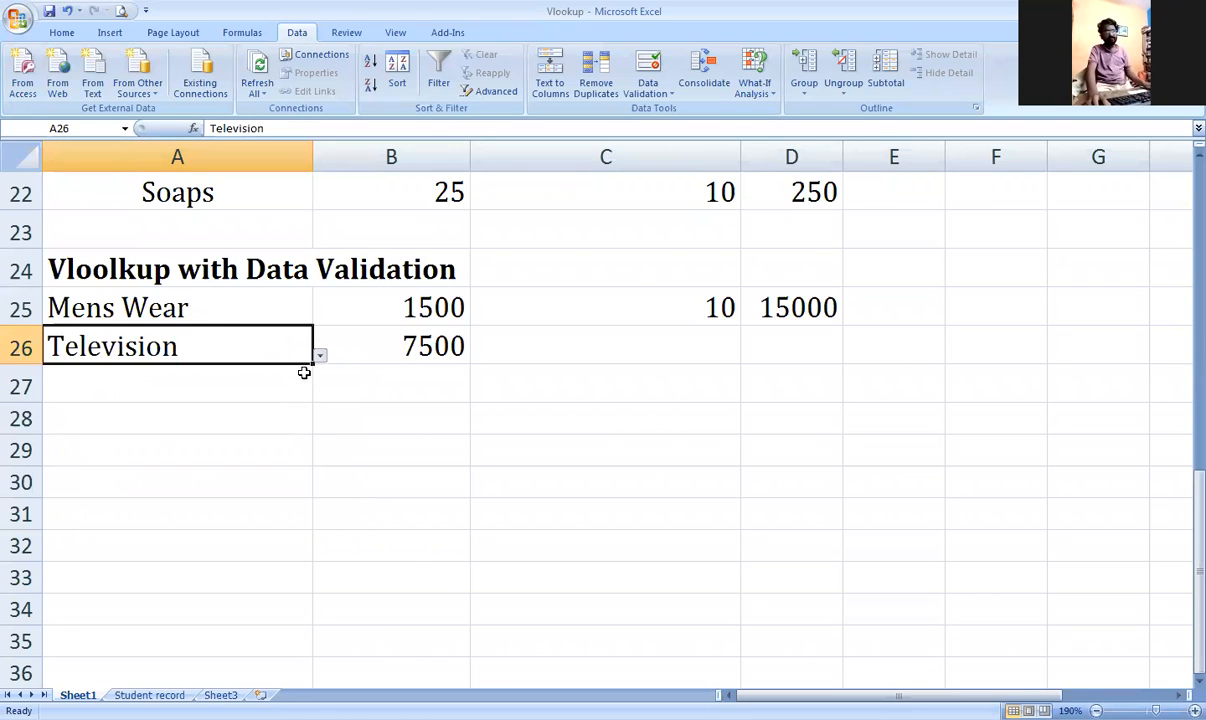
left_click(320, 355)
left_click(302, 438)
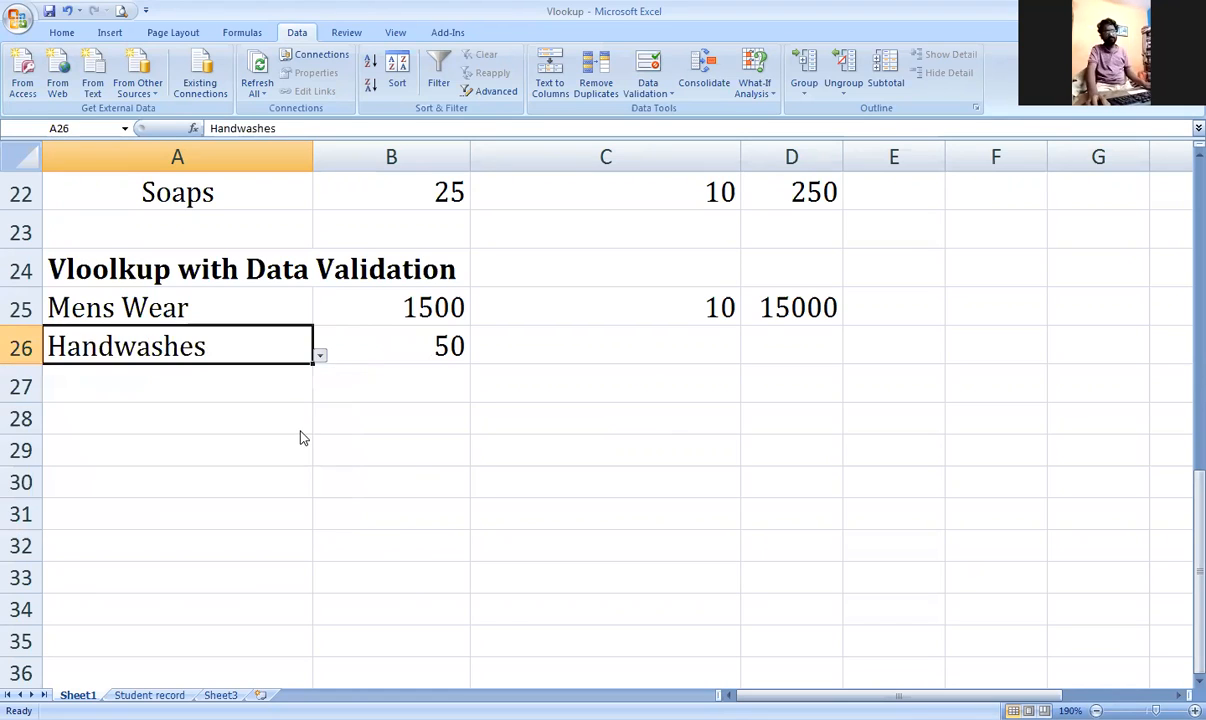
left_click(320, 355)
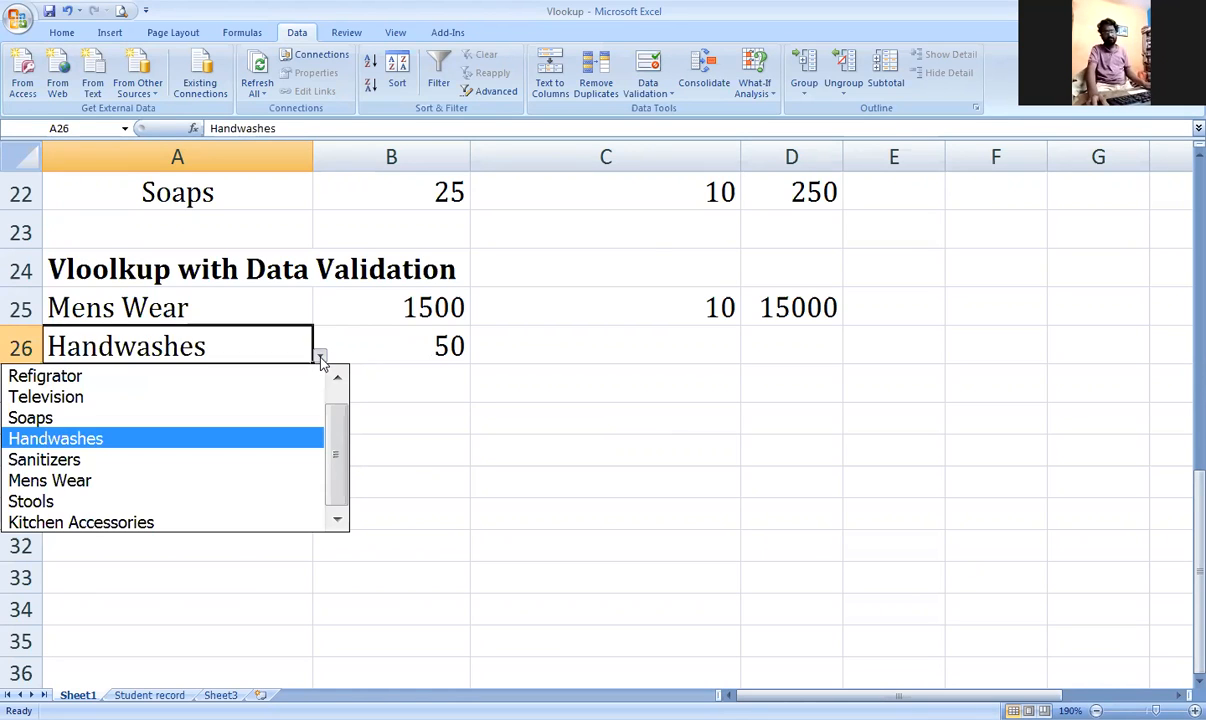
left_click(285, 478)
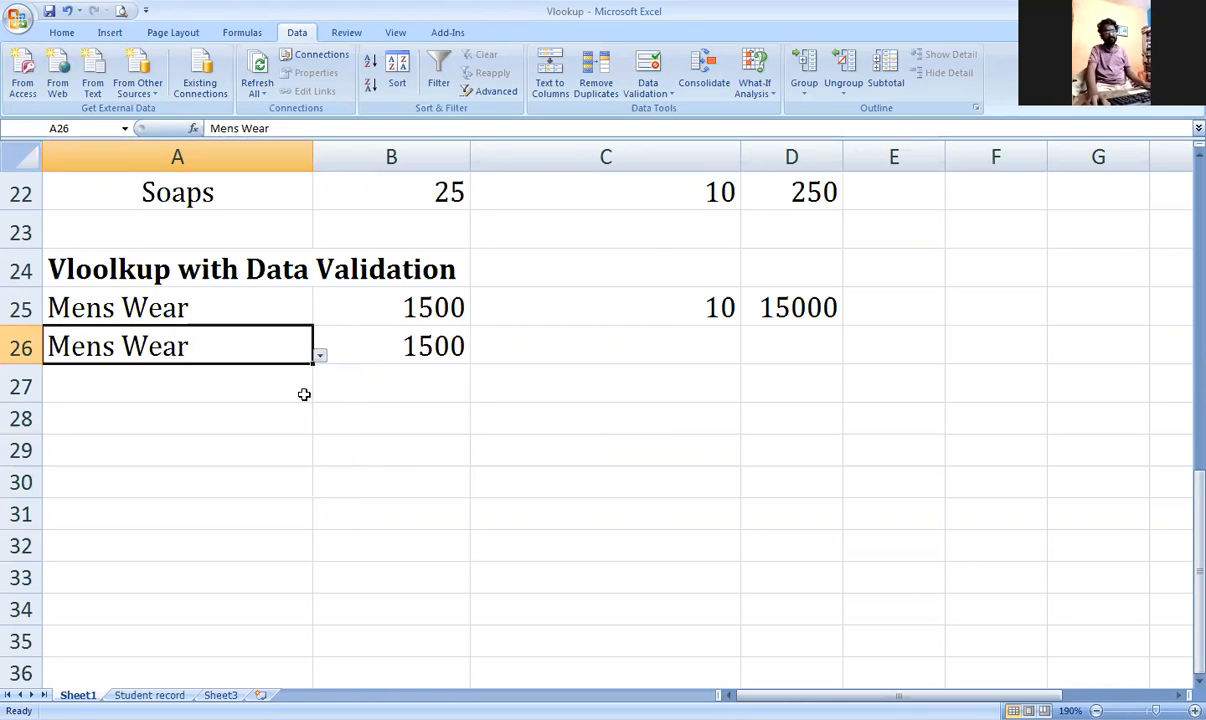
left_click(320, 355)
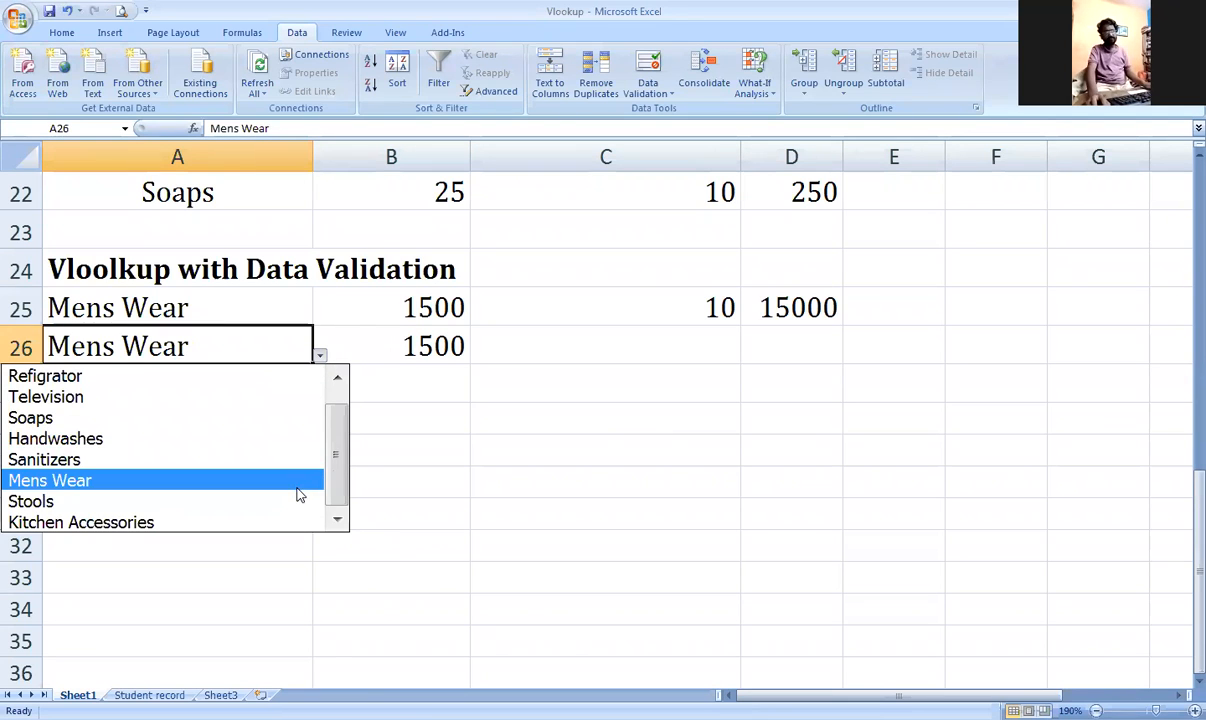
left_click(296, 489)
left_click(320, 355)
left_click(272, 500)
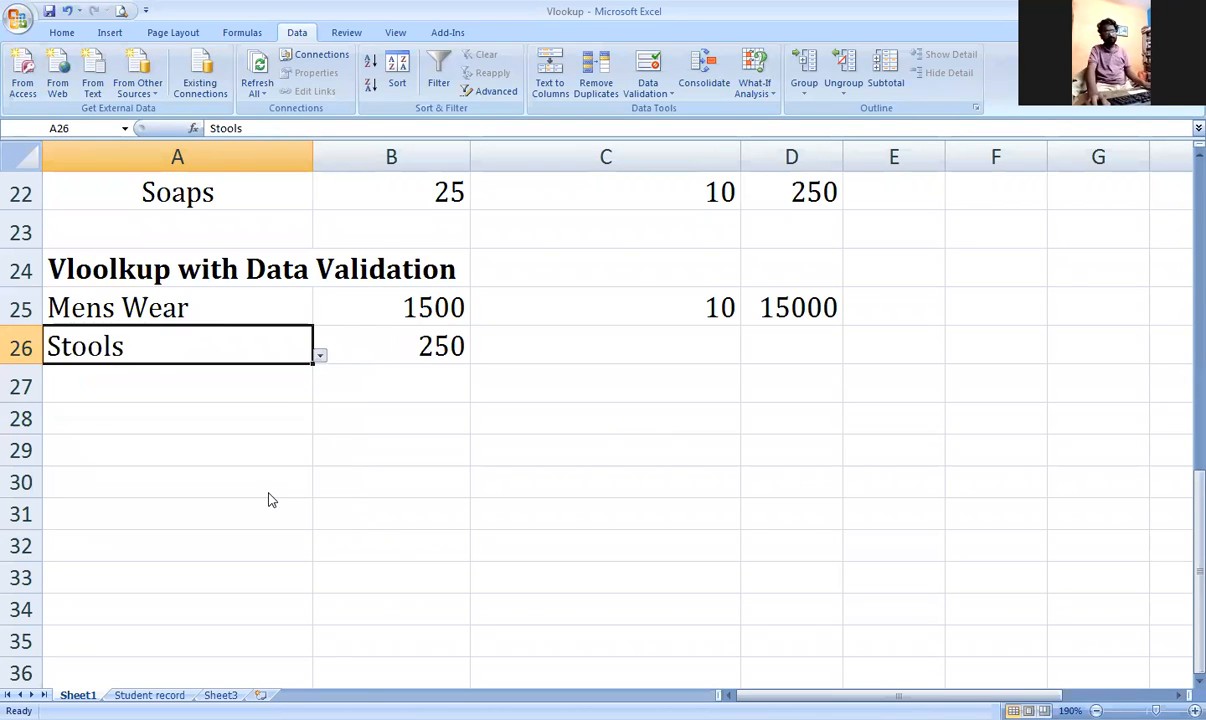
Step: Check B26's price, then choose Kitchen Accessories in A26
left_click(318, 358)
left_click(284, 344)
left_click(320, 355)
left_click(275, 520)
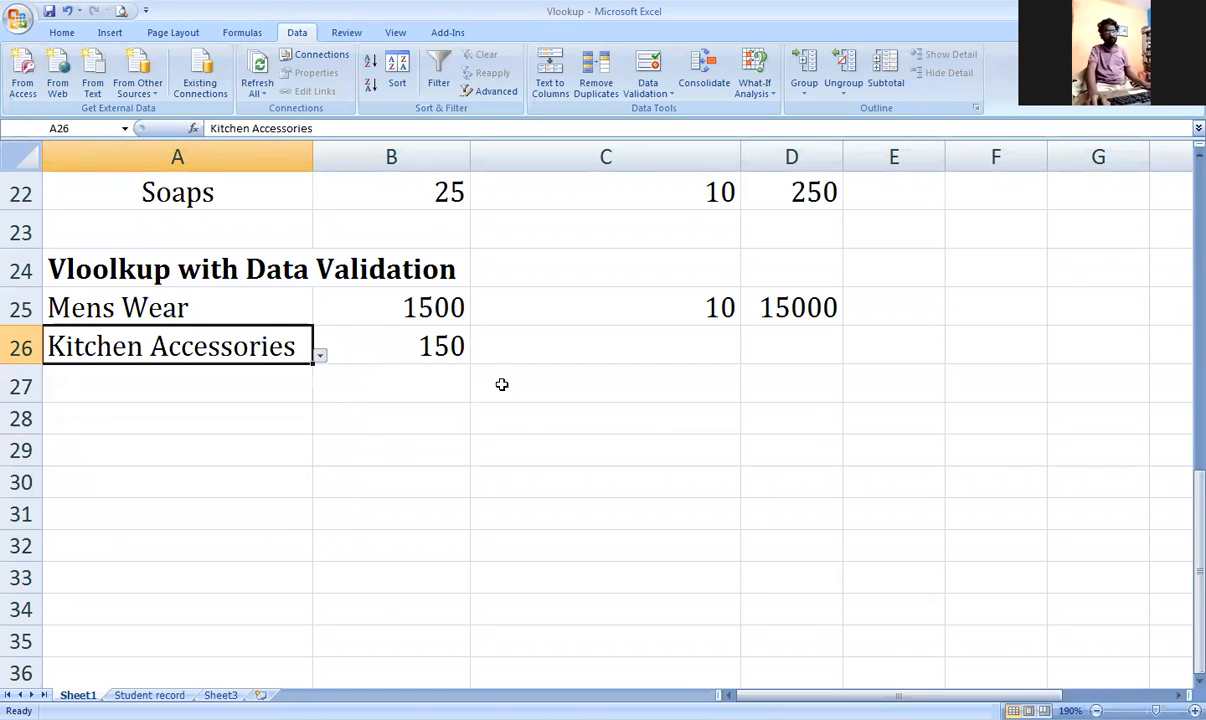
Step: Enter 15 units in C26 and the total =B26*C26 in D26
left_click(571, 337)
type("15")
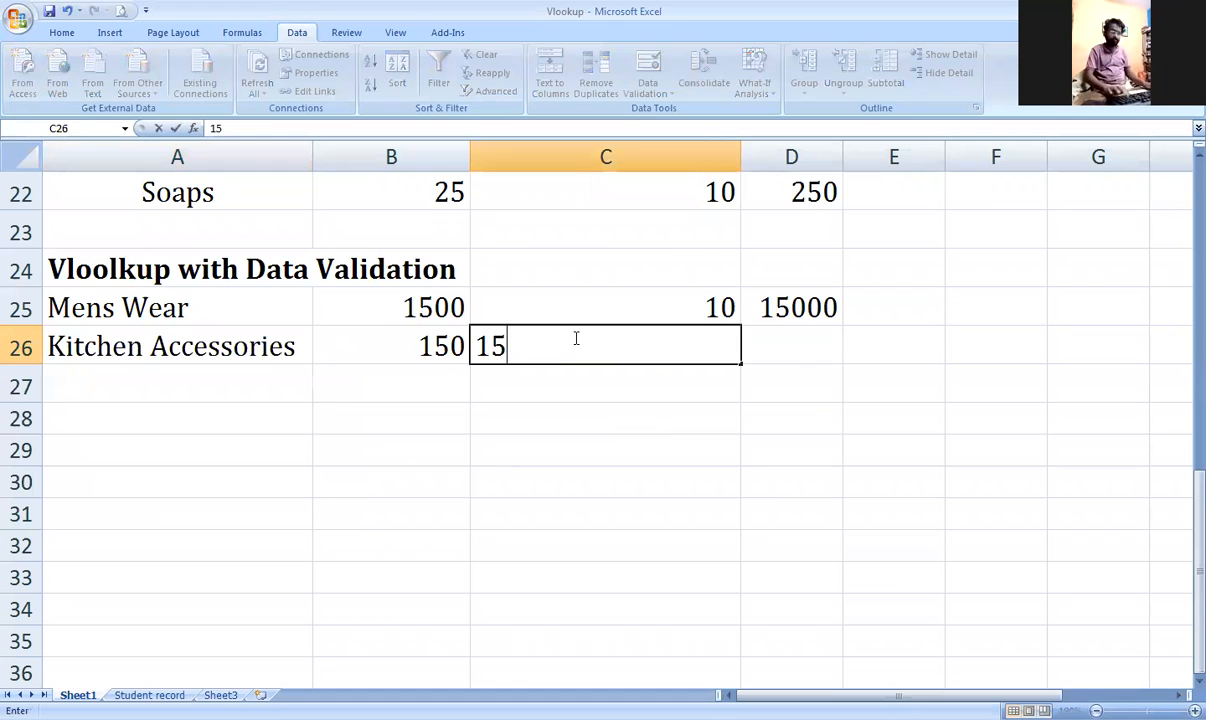
key("Tab")
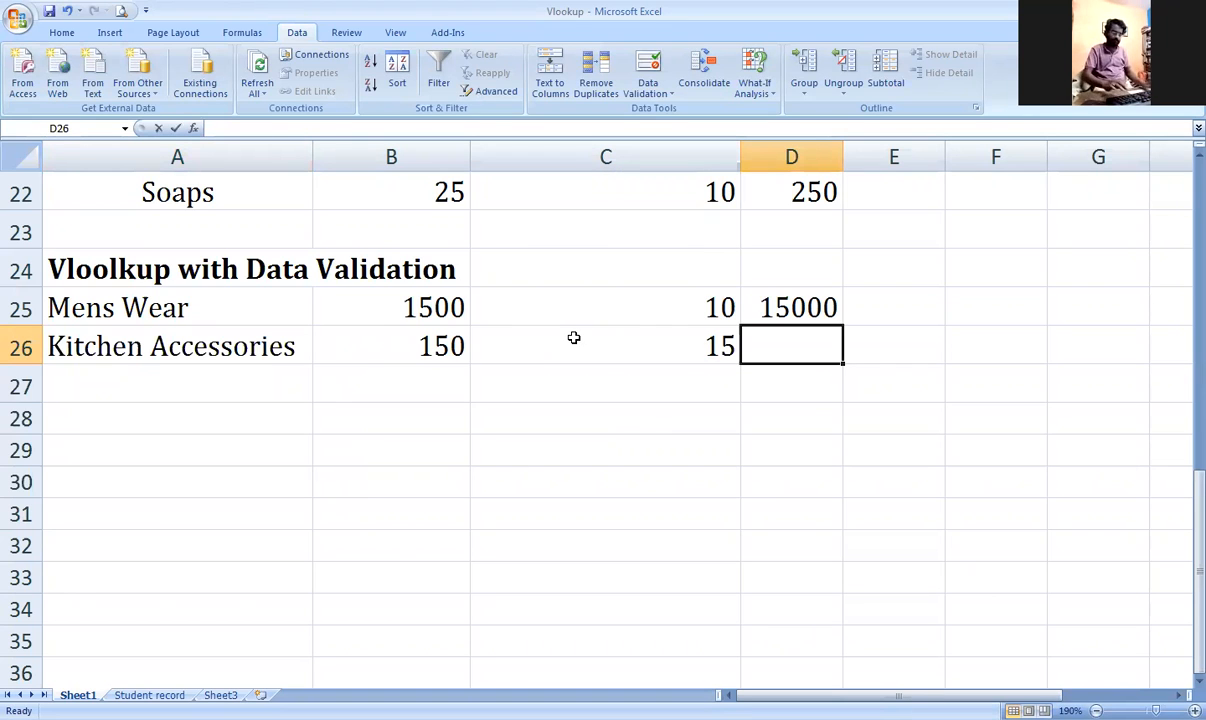
type("=")
left_click(425, 346)
type("*")
left_click(616, 350)
key("Return")
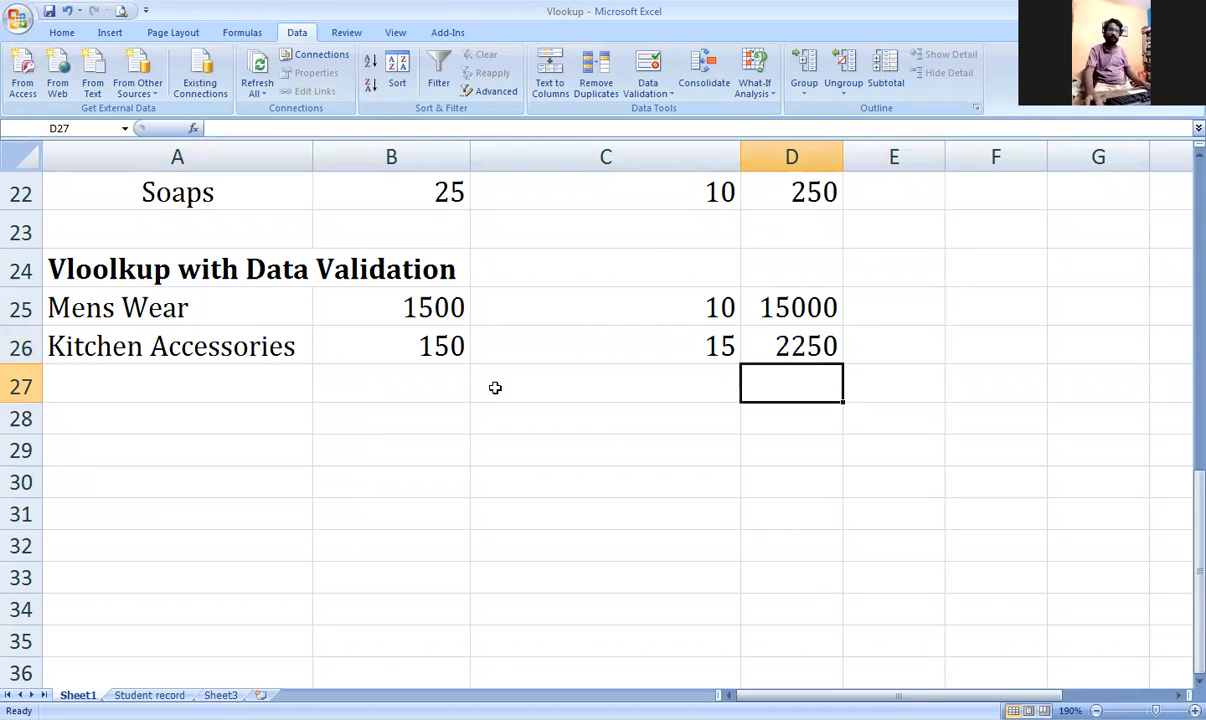
Step: Fill B26's price lookup down to B31 and copy product names A8:A11 into A27:A30
left_click(416, 342)
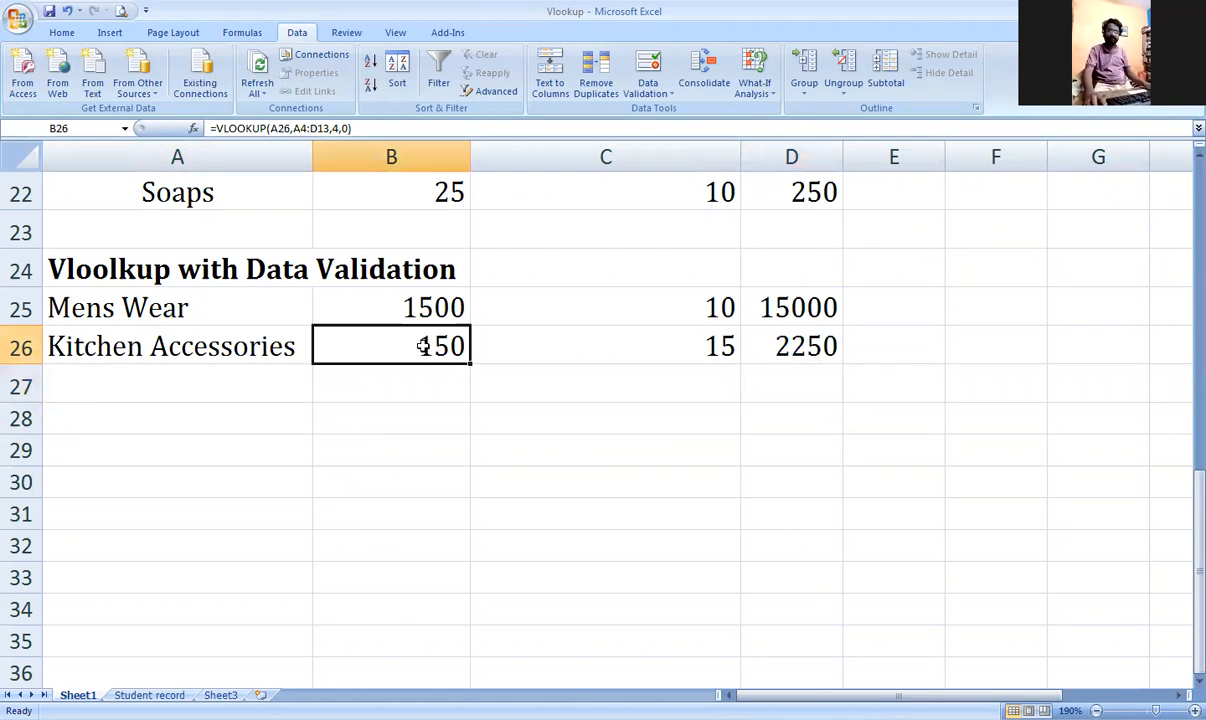
left_click_drag(469, 363, 462, 531)
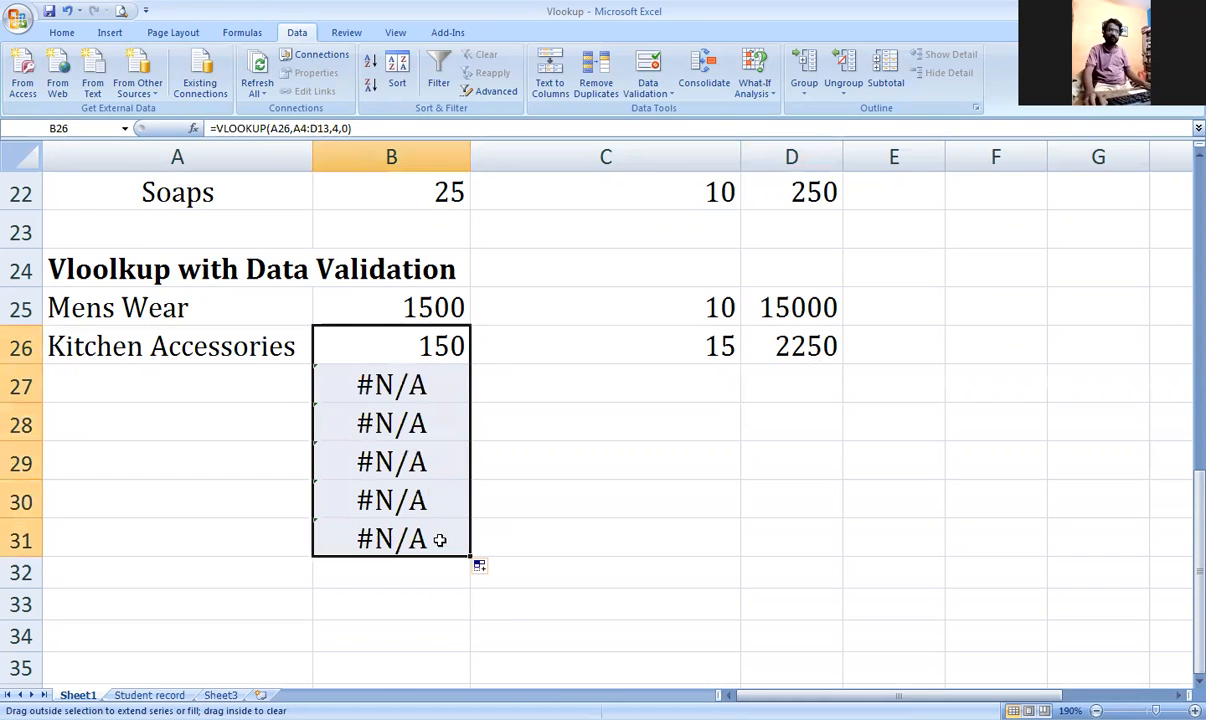
left_click(265, 378)
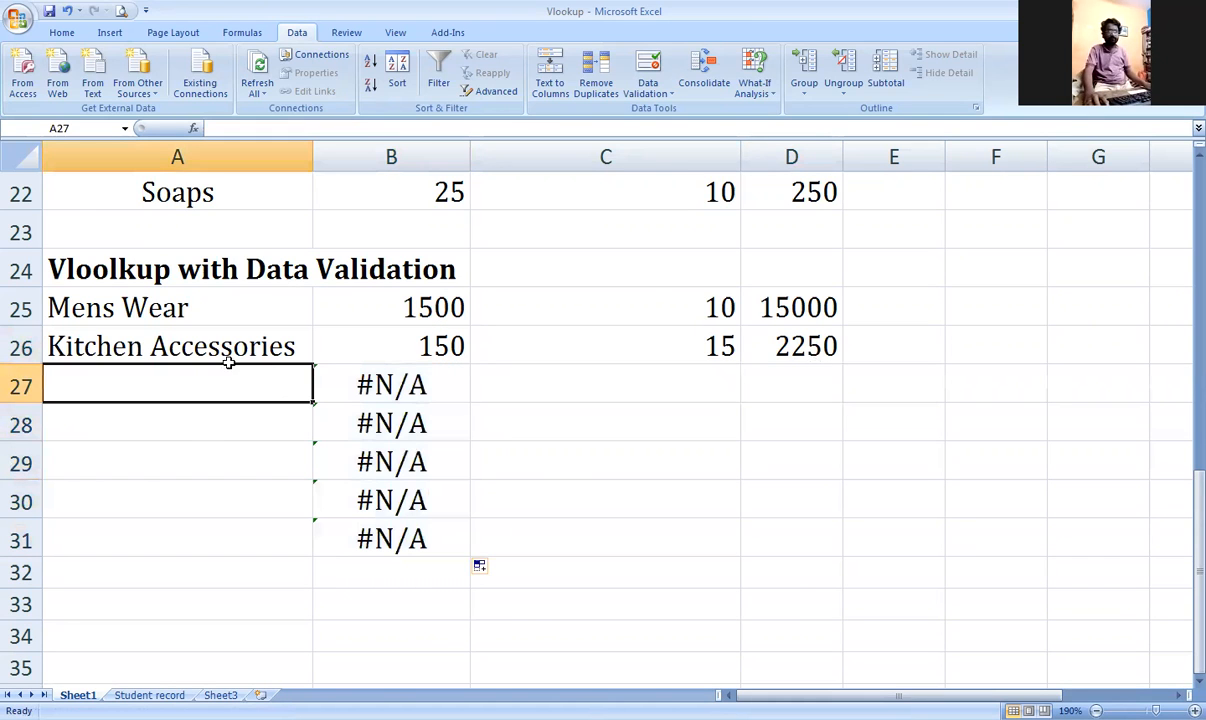
scroll(220, 360, "up", 6)
left_click_drag(220, 358, 229, 461)
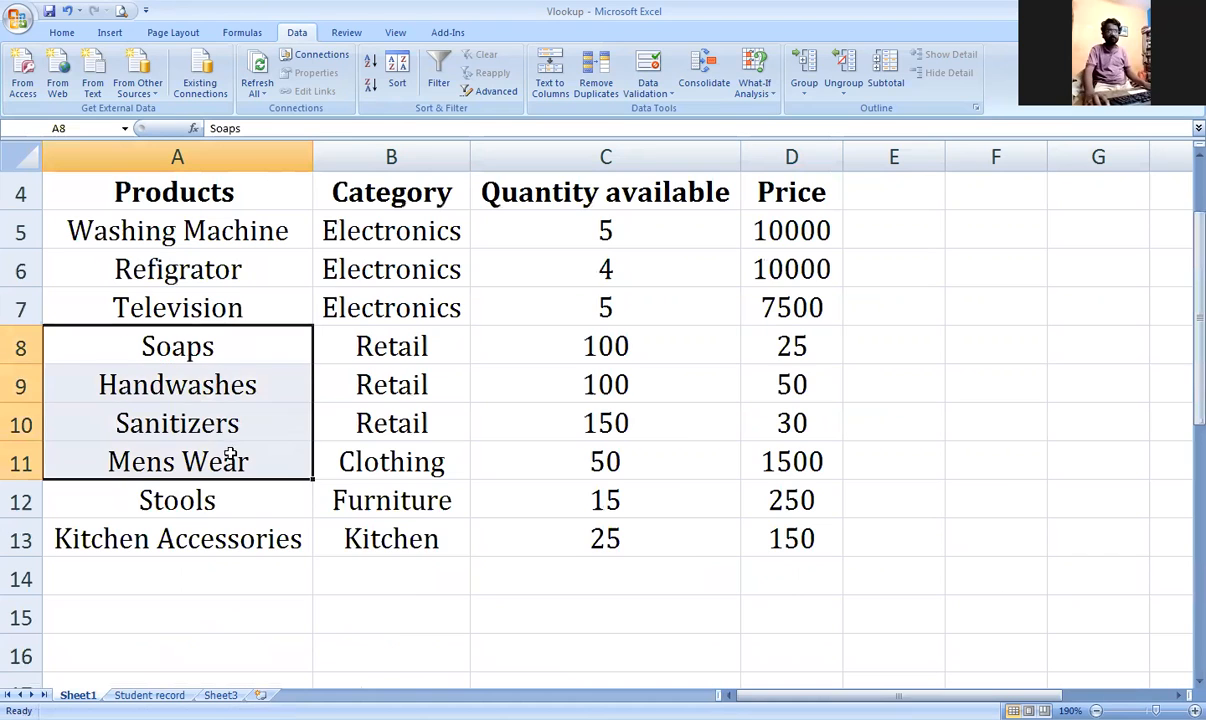
key("ctrl+c")
scroll(229, 461, "down", 5)
left_click(250, 500)
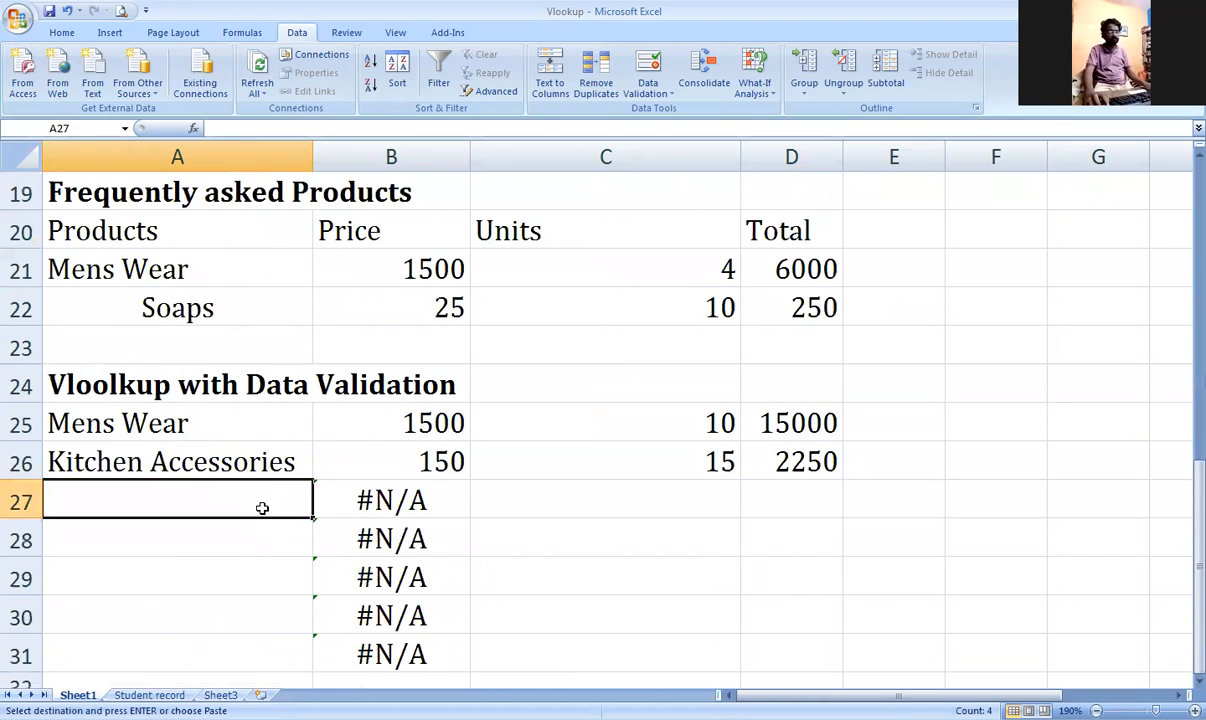
key("ctrl+v")
Step: Paste the product names again at row 31 and fill the price lookup down through B34
scroll(250, 398, "down", 3)
left_click(255, 300)
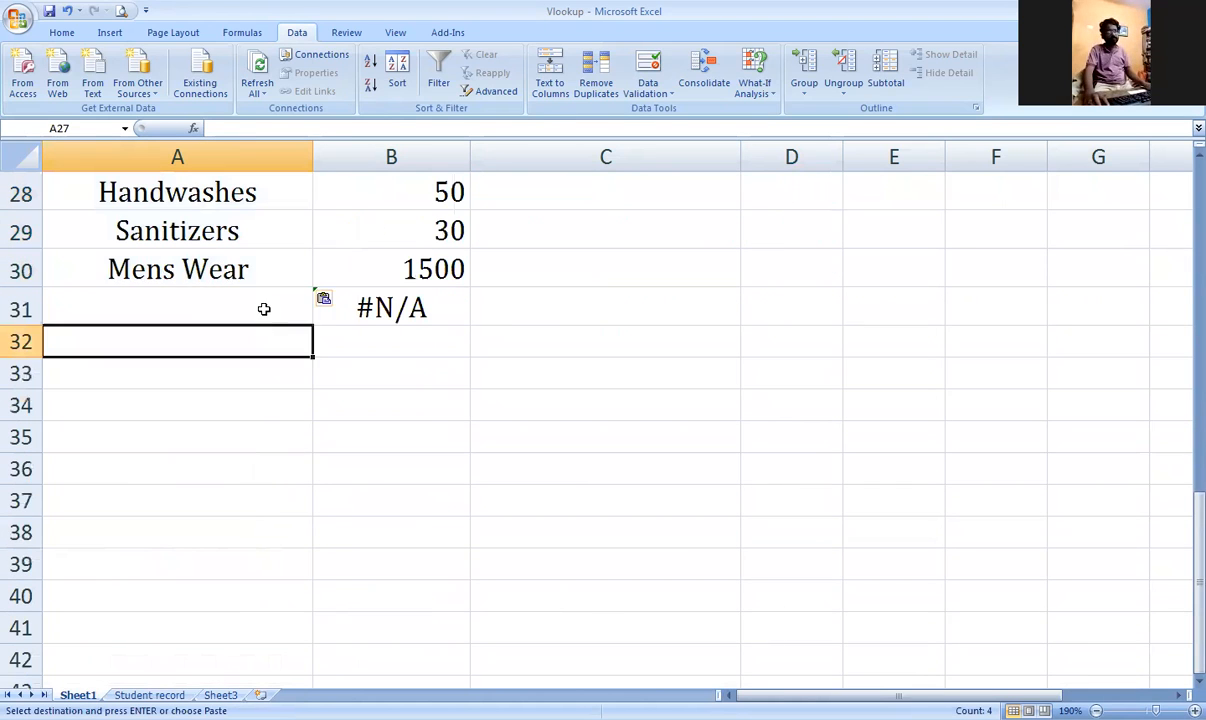
key("ctrl+v")
left_click(398, 313)
left_click_drag(470, 325, 468, 438)
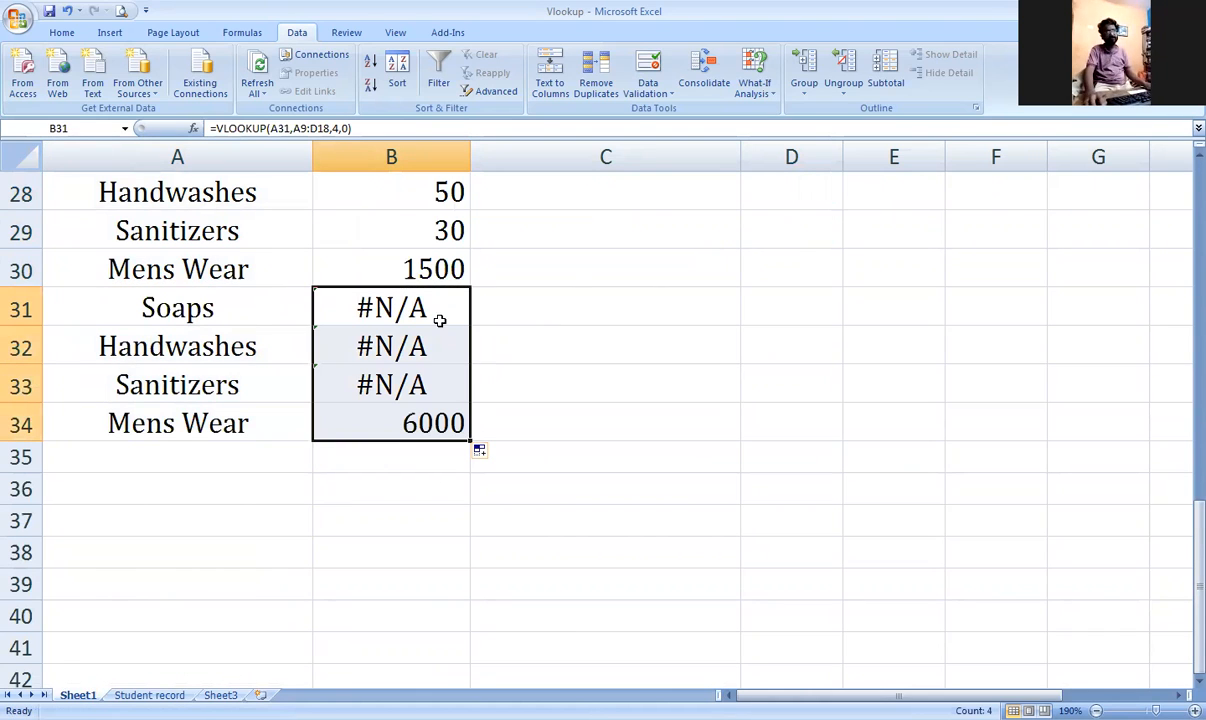
left_click(410, 264)
left_click_drag(470, 287, 458, 391)
left_click(409, 307)
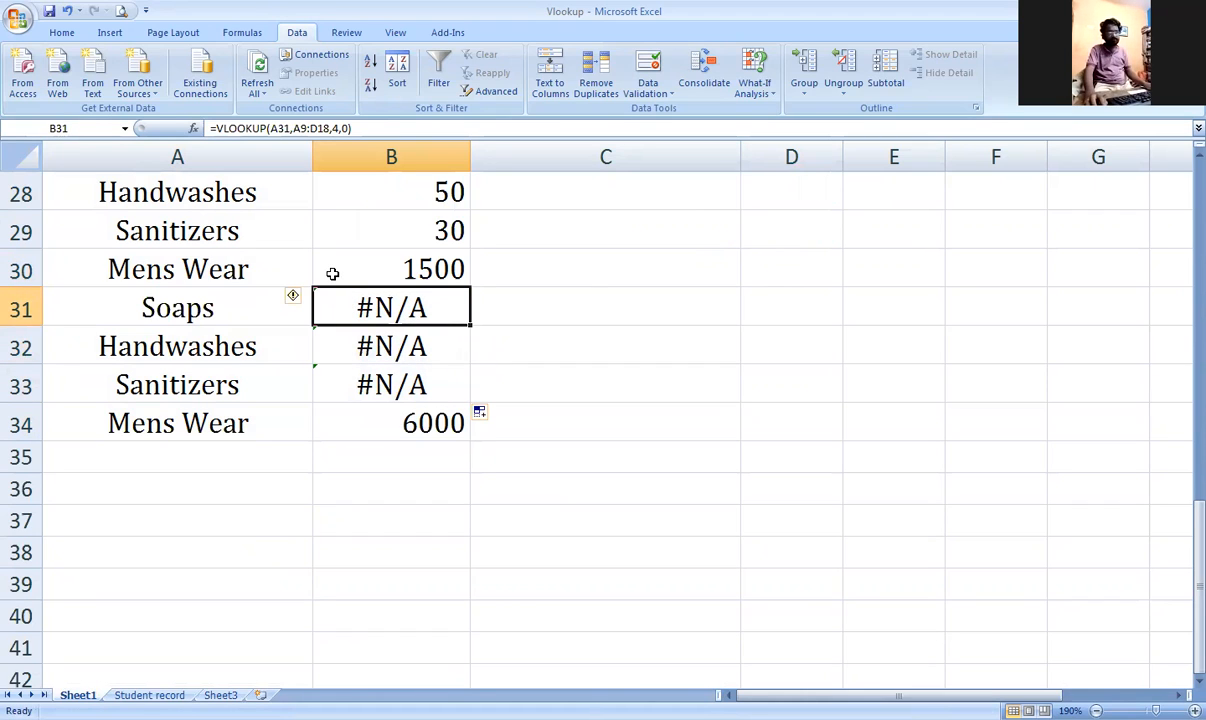
Step: Delete rows 31–33 and clear the leftover Mens Wear 6000 entry below row 30
left_click_drag(22, 307, 46, 374)
key("Delete")
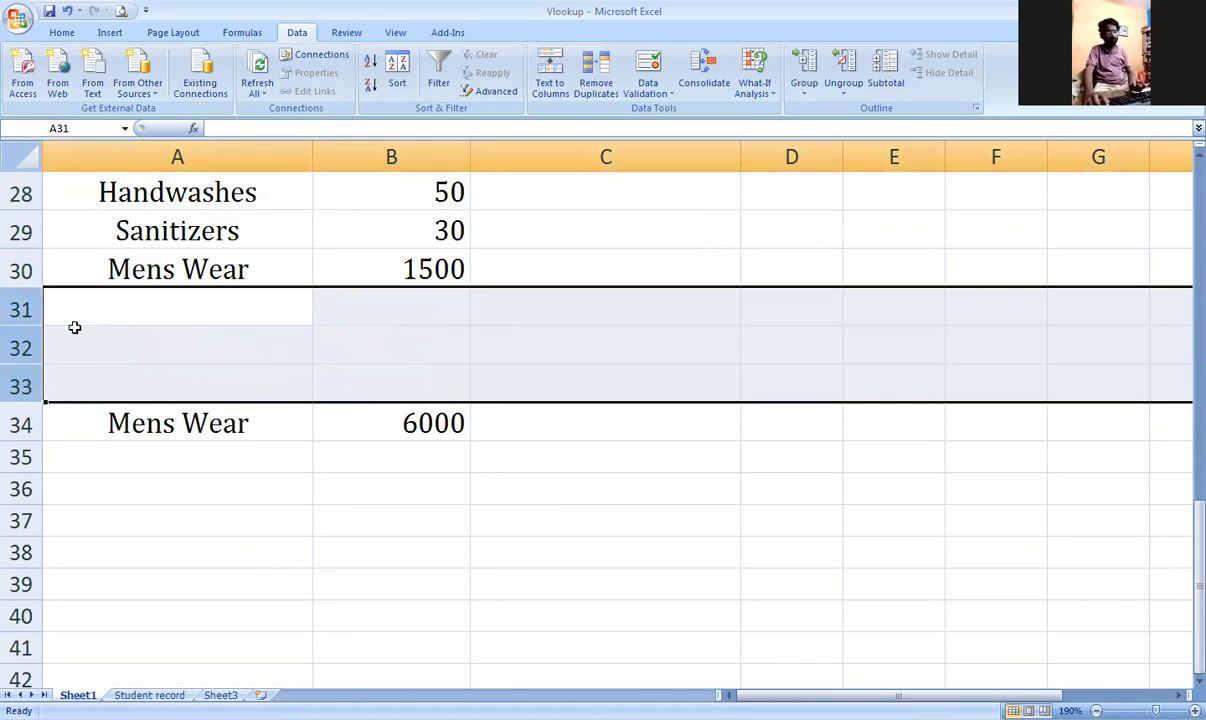
right_click(22, 324)
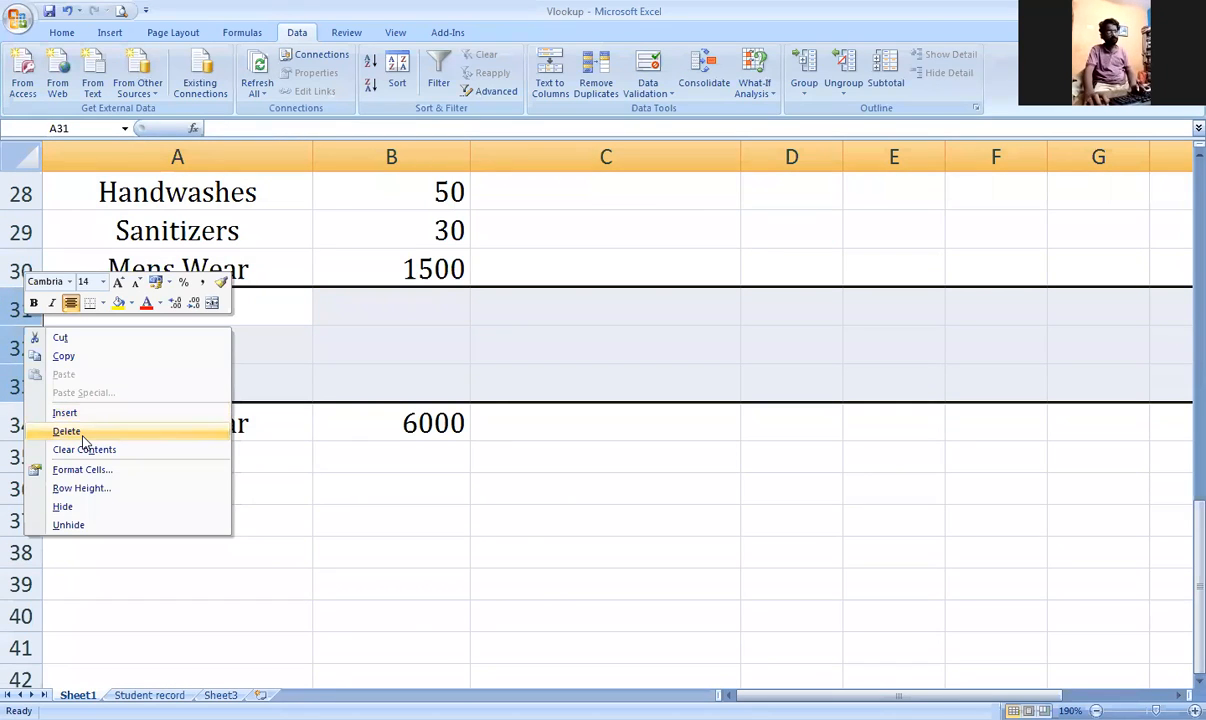
left_click(84, 441)
left_click_drag(200, 309, 374, 312)
key("Delete")
left_click(446, 344)
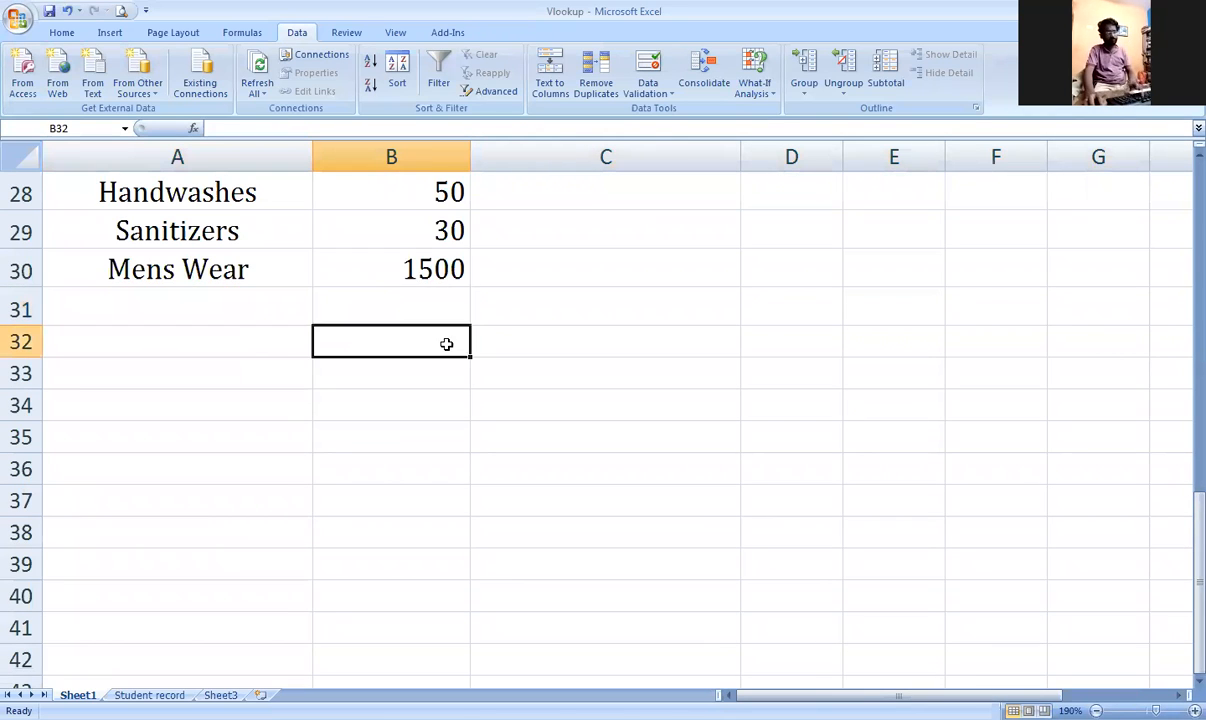
left_click(373, 276)
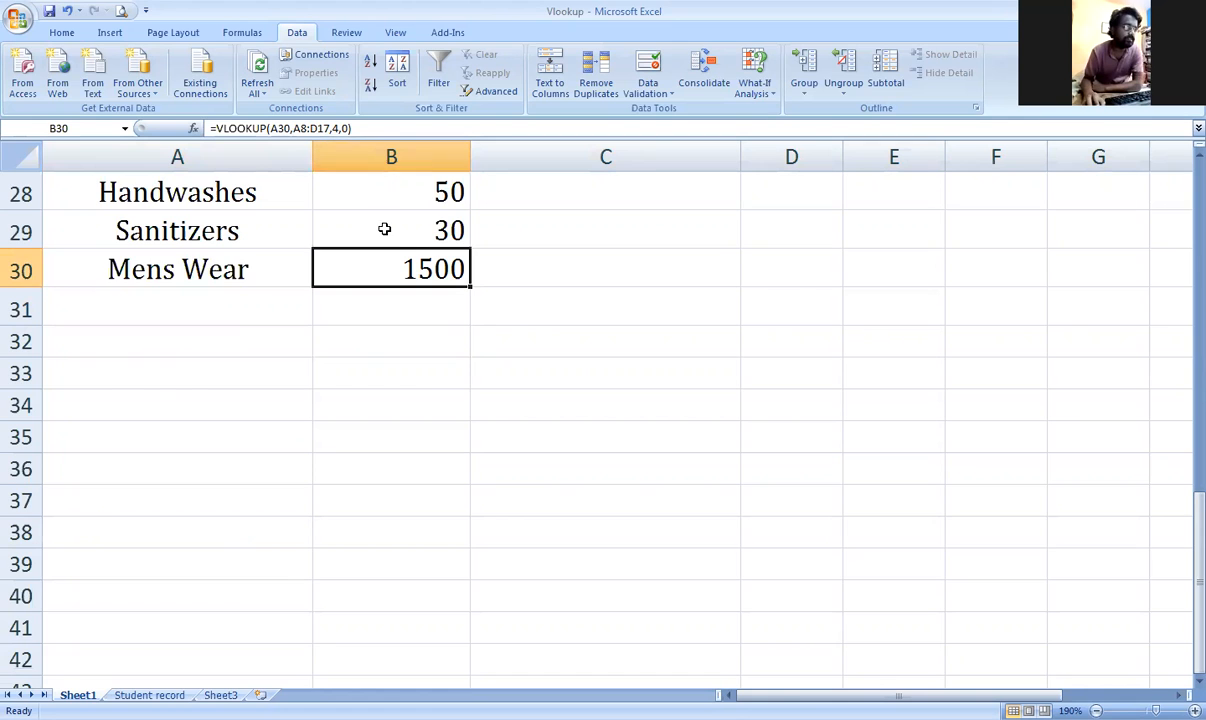
Step: Clear the extra product names and prices in A27:B31
scroll(384, 229, "up", 8)
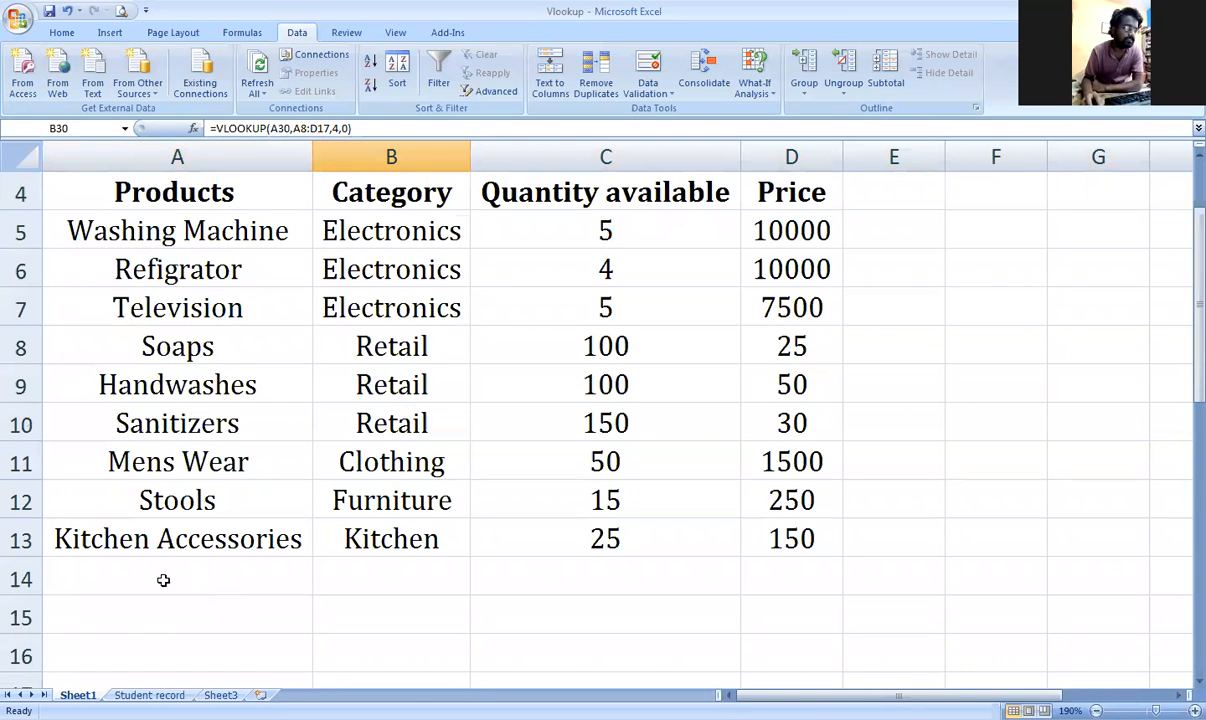
scroll(132, 595, "down", 1)
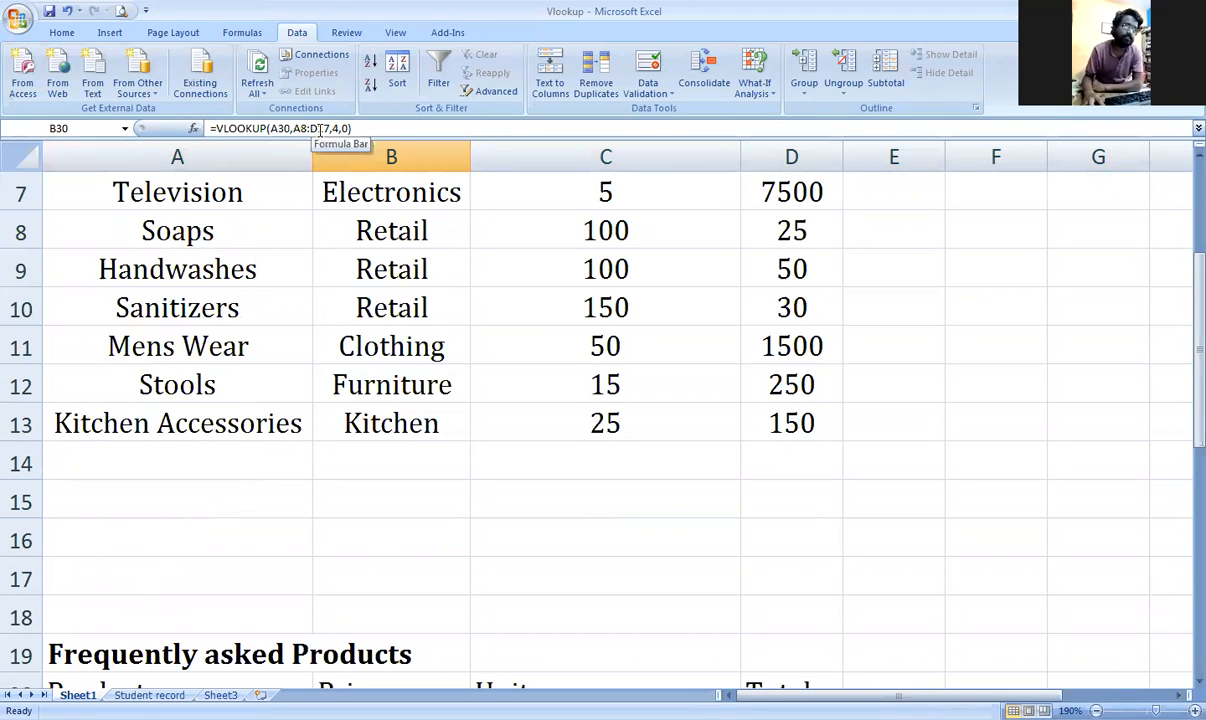
scroll(306, 216, "up", 1)
left_click_drag(256, 190, 781, 542)
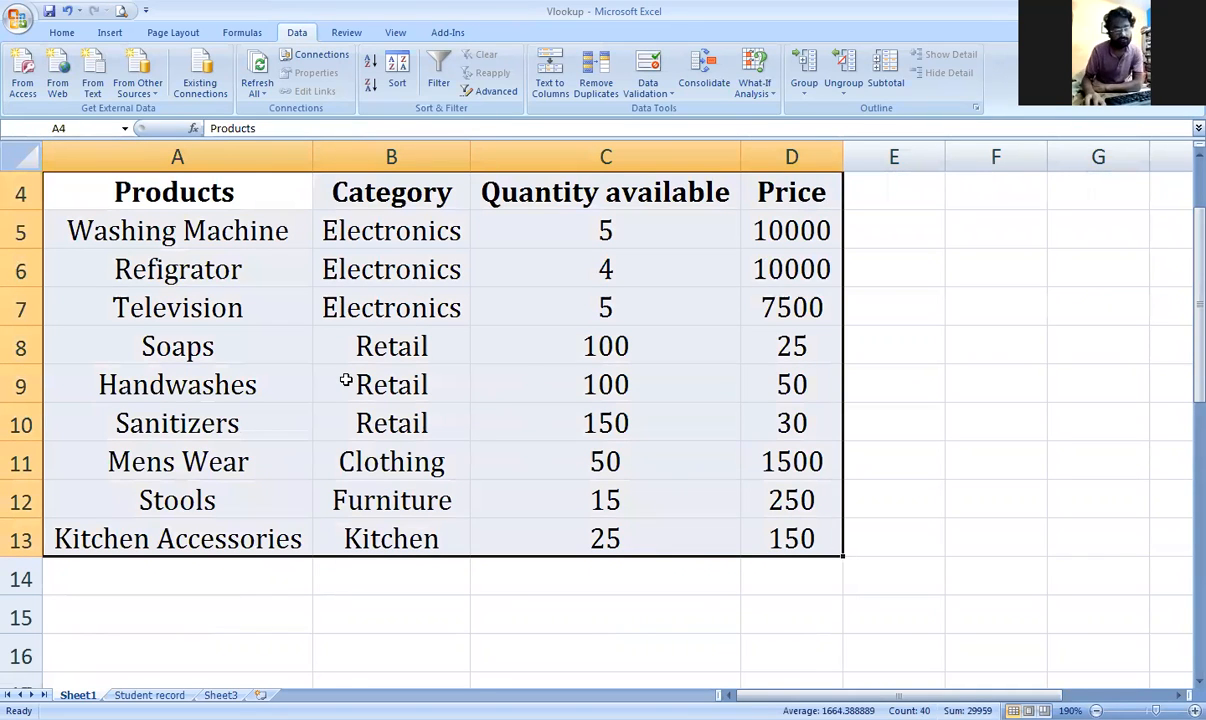
scroll(345, 380, "down", 7)
scroll(345, 380, "up", 3)
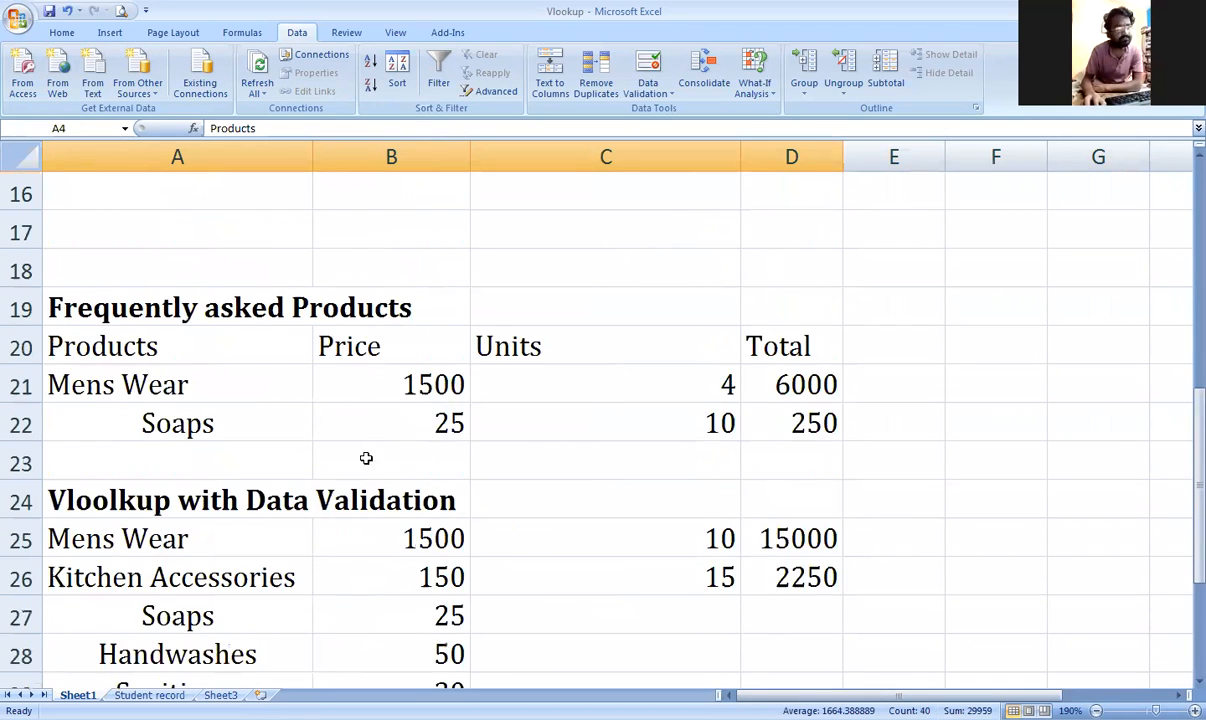
scroll(366, 458, "down", 2)
left_click_drag(140, 384, 415, 511)
key("Delete")
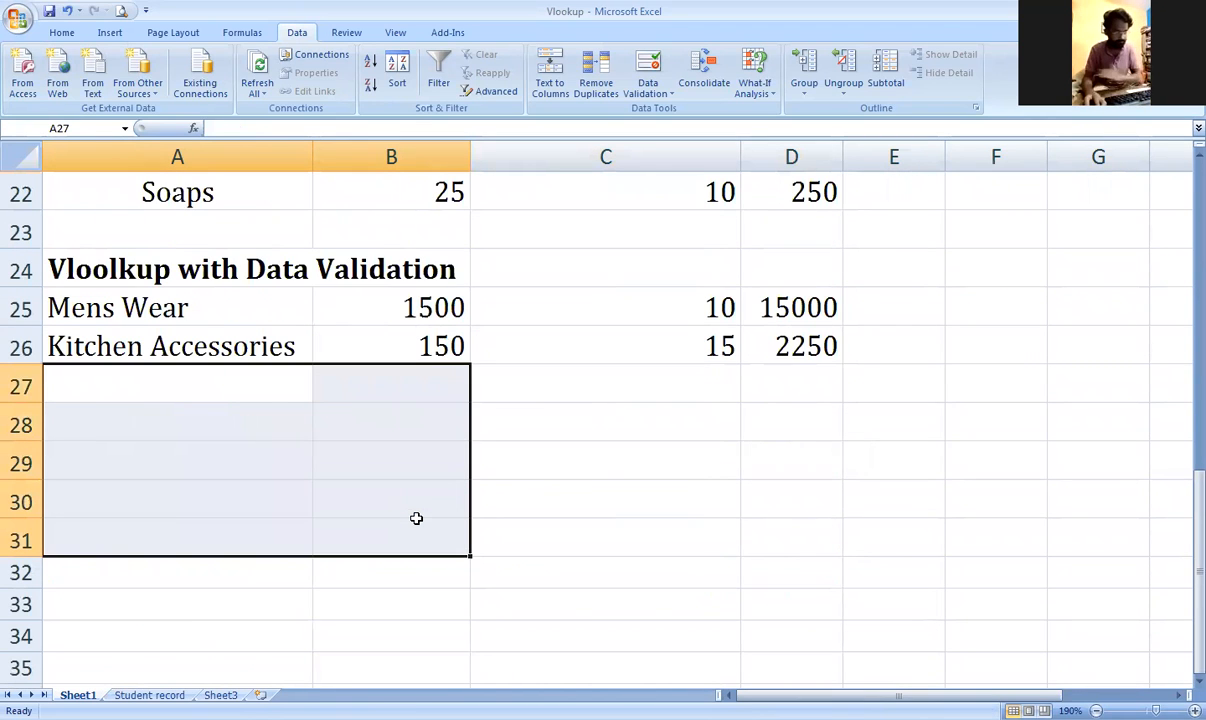
left_click(409, 498)
Step: Check A25's product list without changing it and return to the top of the sheet
left_click(213, 300)
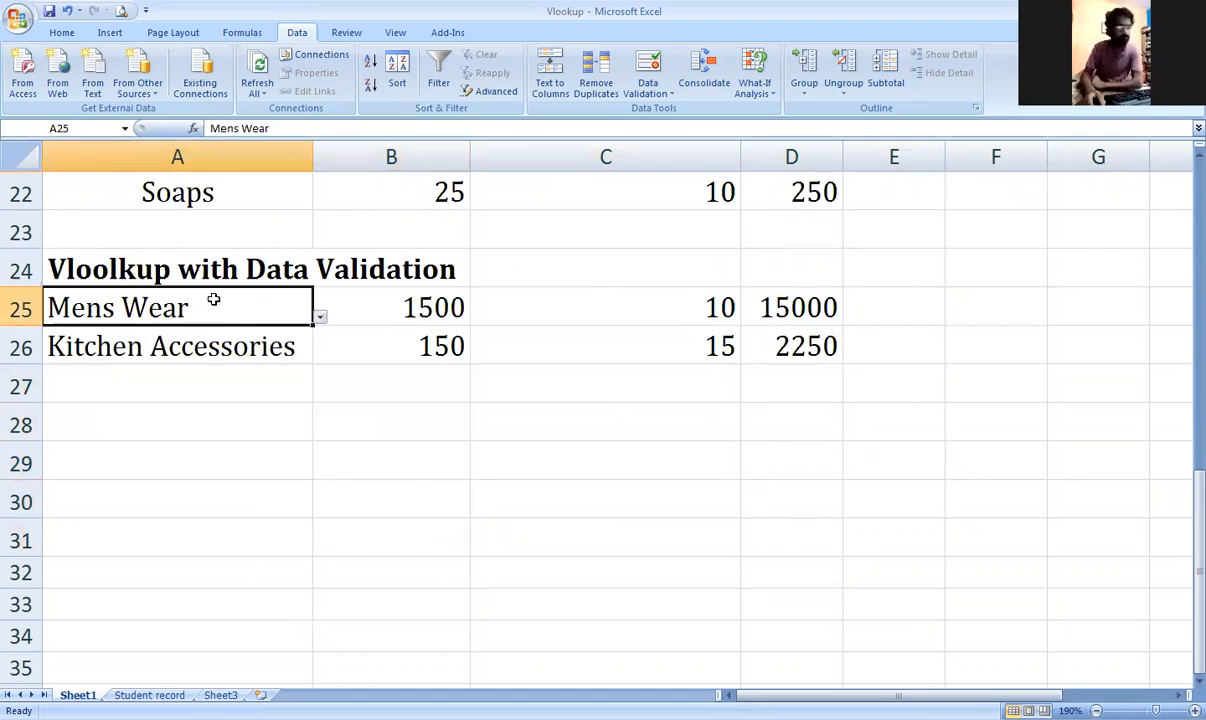
left_click(319, 316)
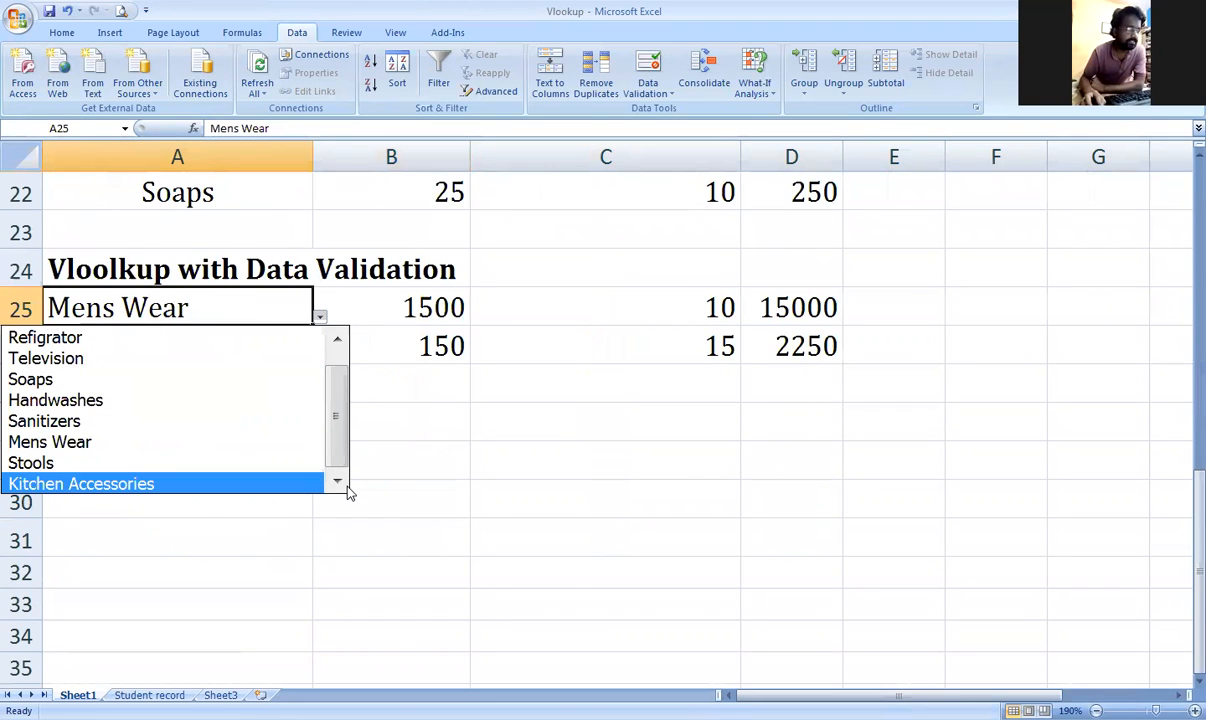
left_click(431, 500)
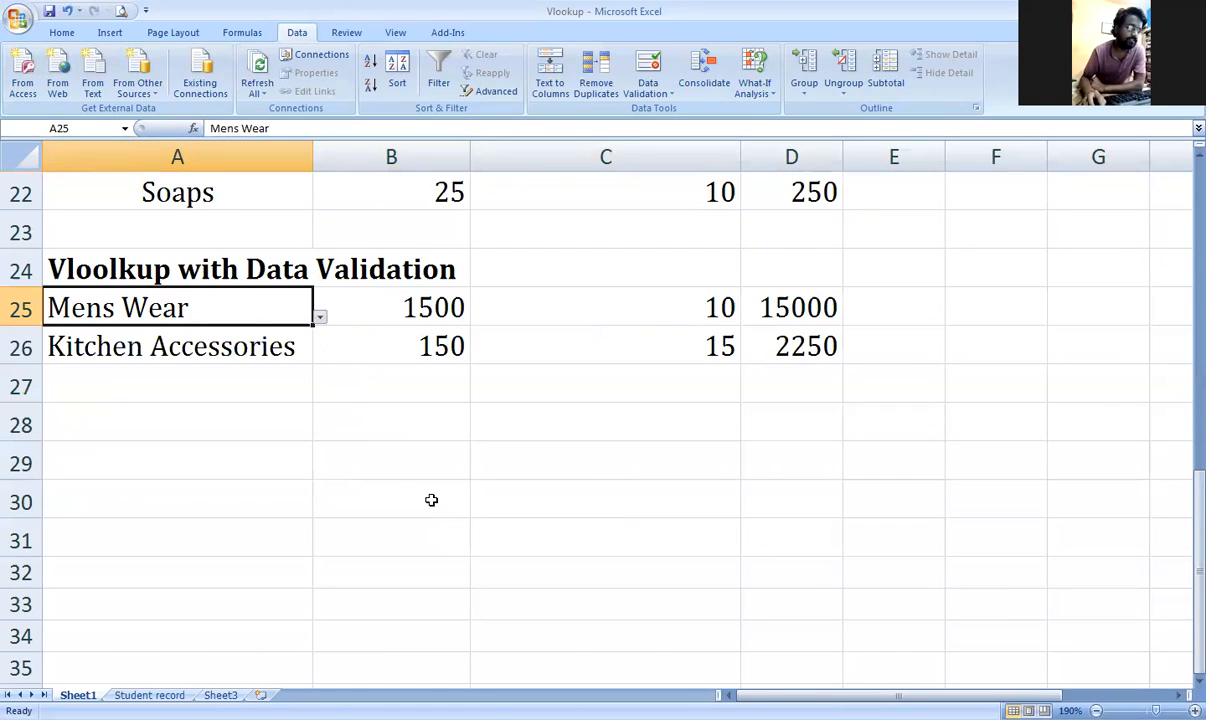
scroll(431, 500, "up", 7)
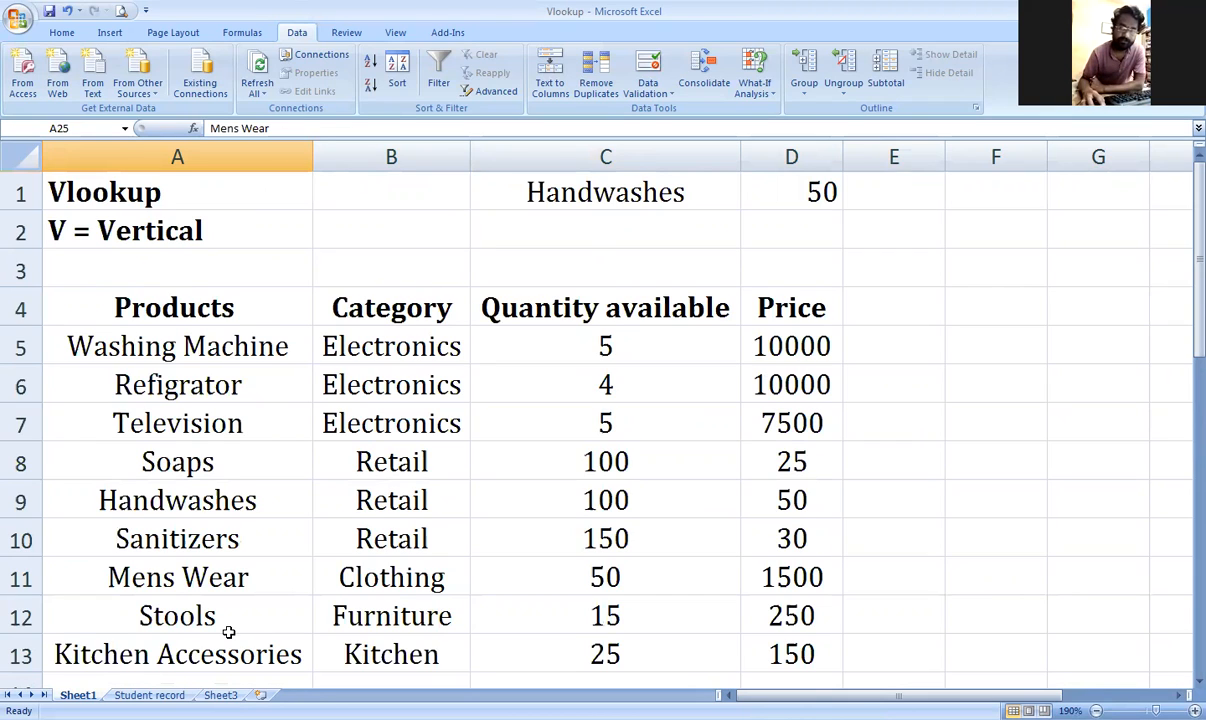
Step: On the Student record sheet, replace A1's Sl. No. heading with RollNo
left_click(149, 695)
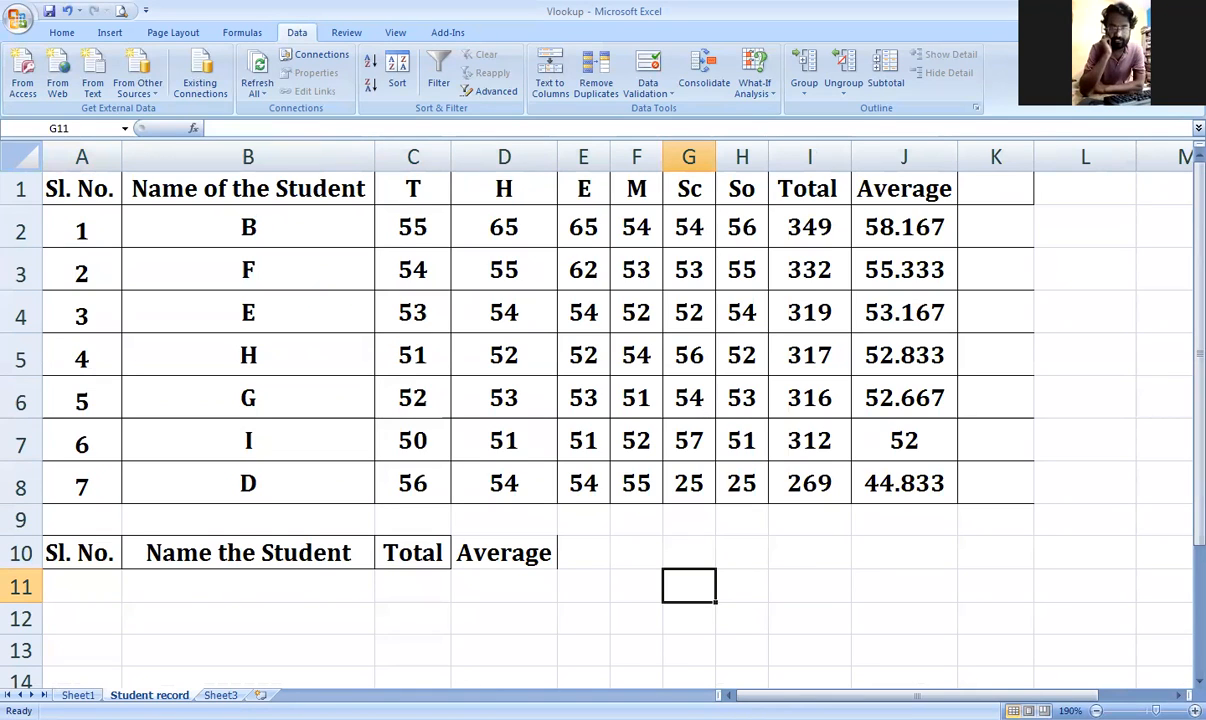
left_click(218, 8)
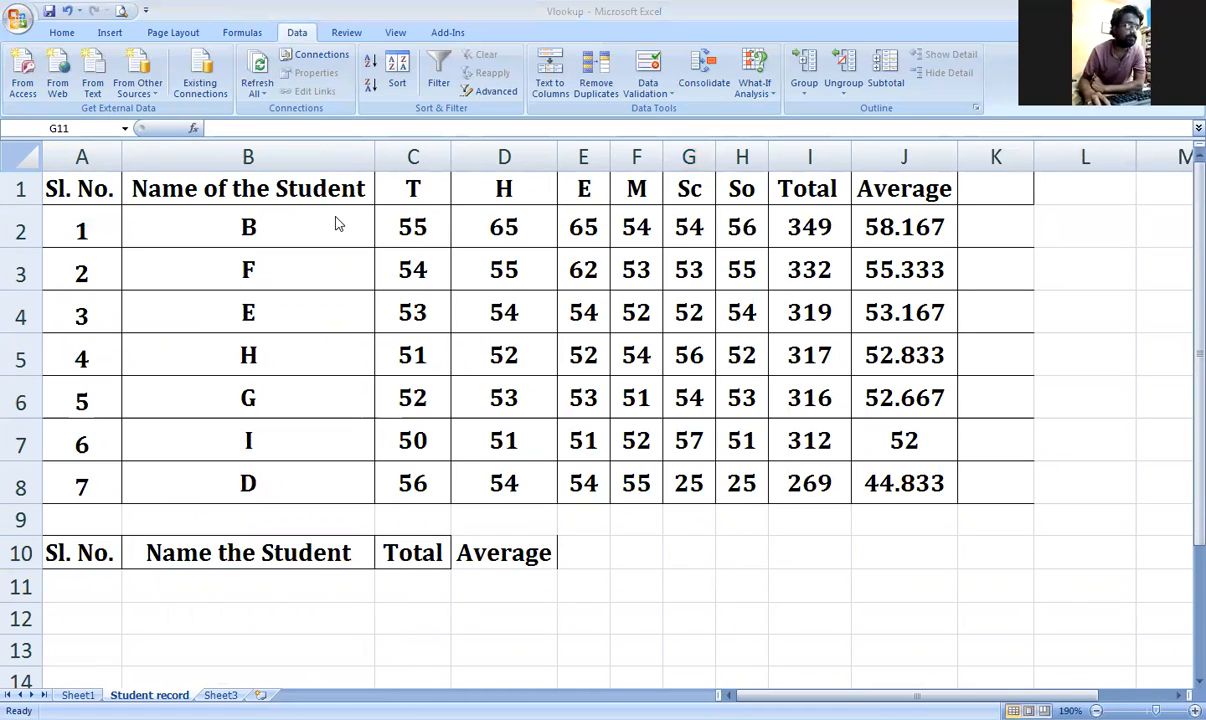
left_click(78, 193)
key("Delete")
type("RollNo")
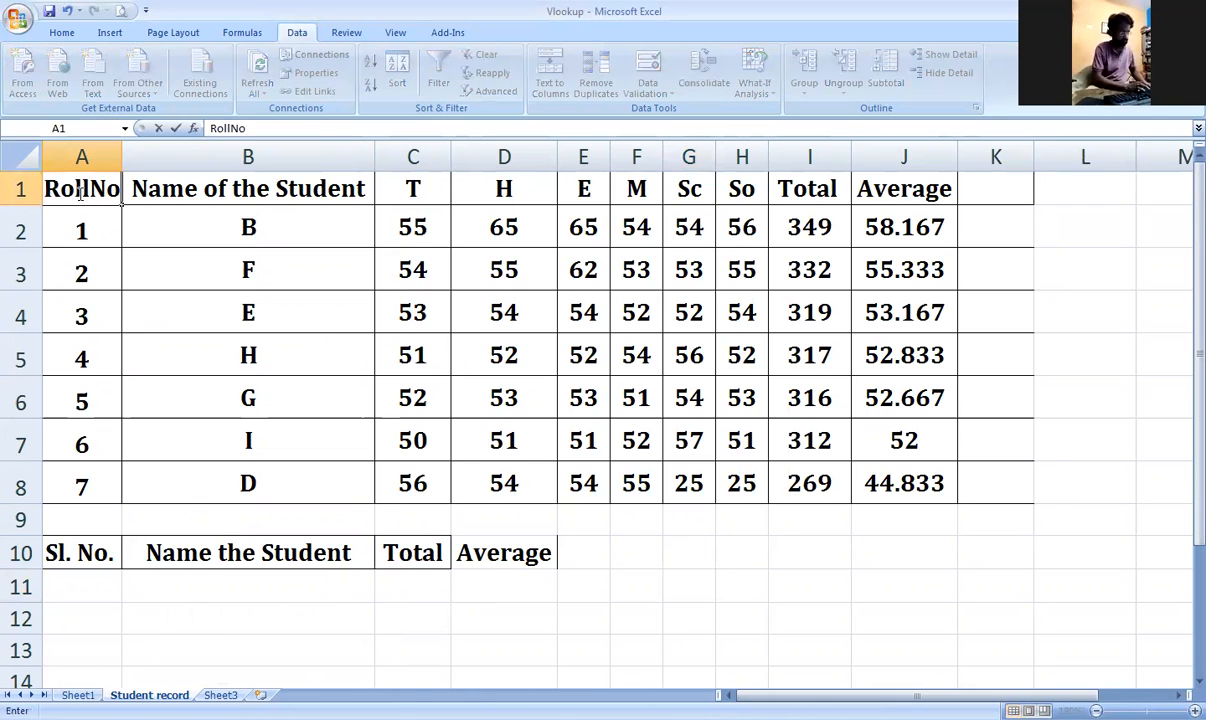
key("Tab")
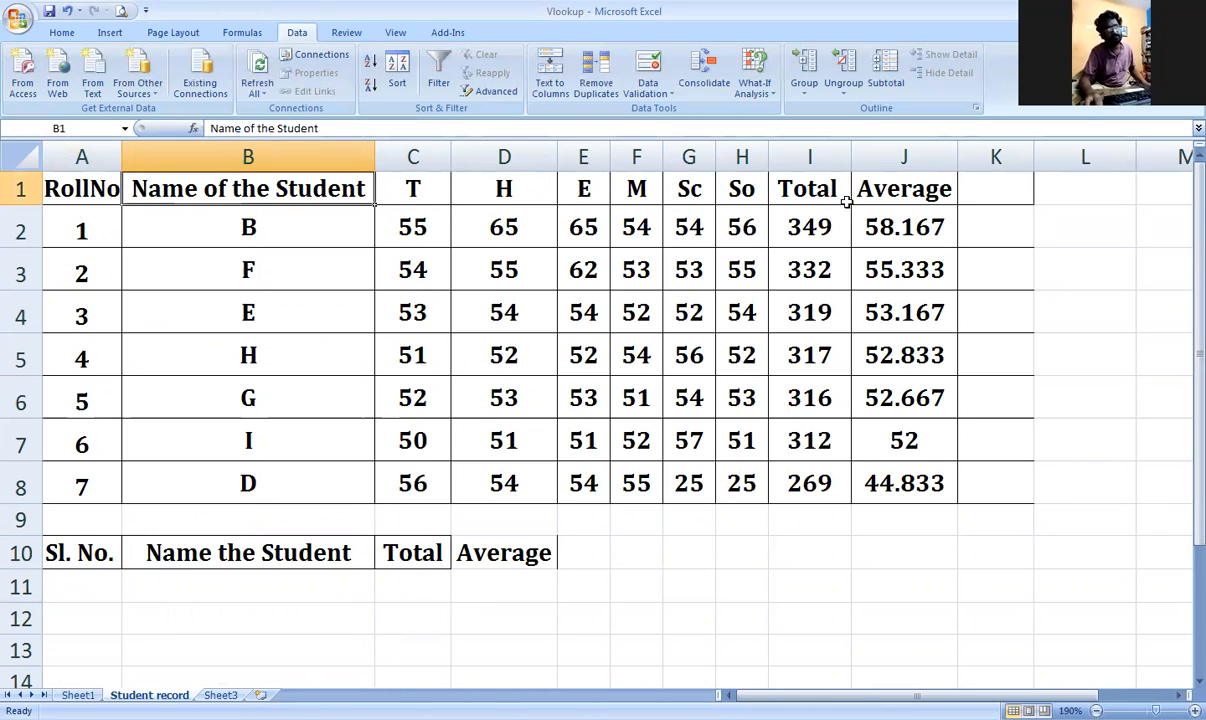
Step: Label A10 as Roll No above the lookup block
left_click(312, 584)
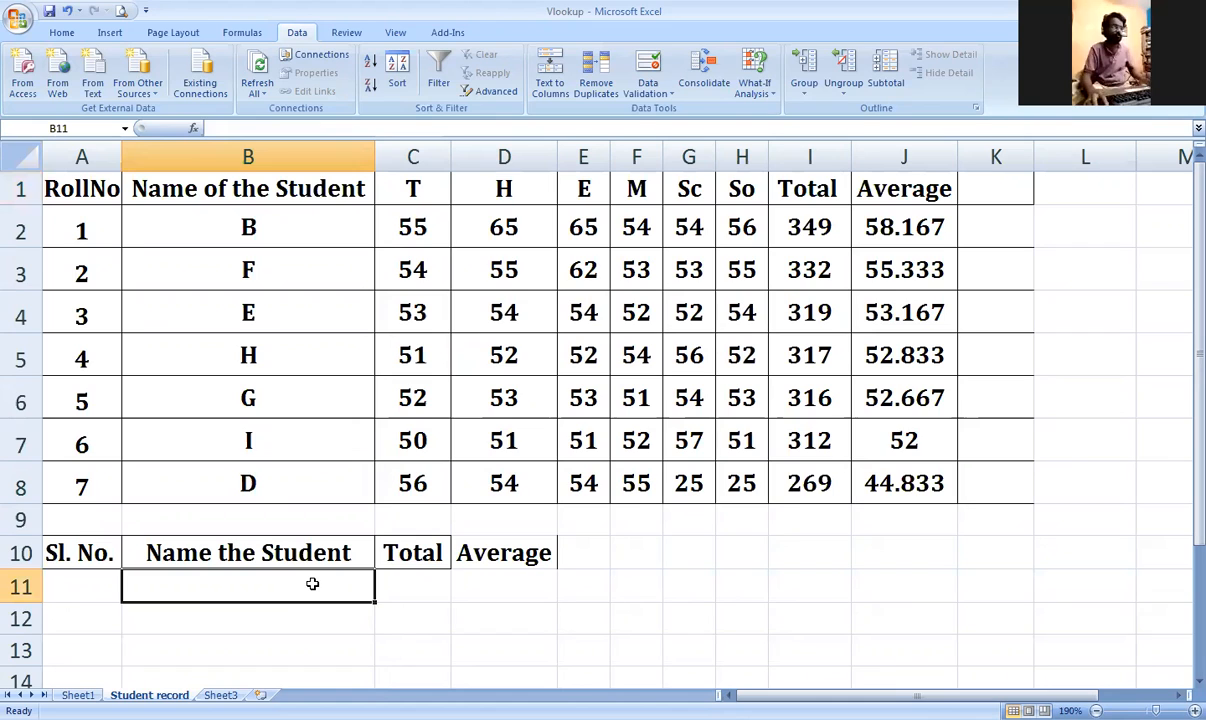
key("Up")
key("Left")
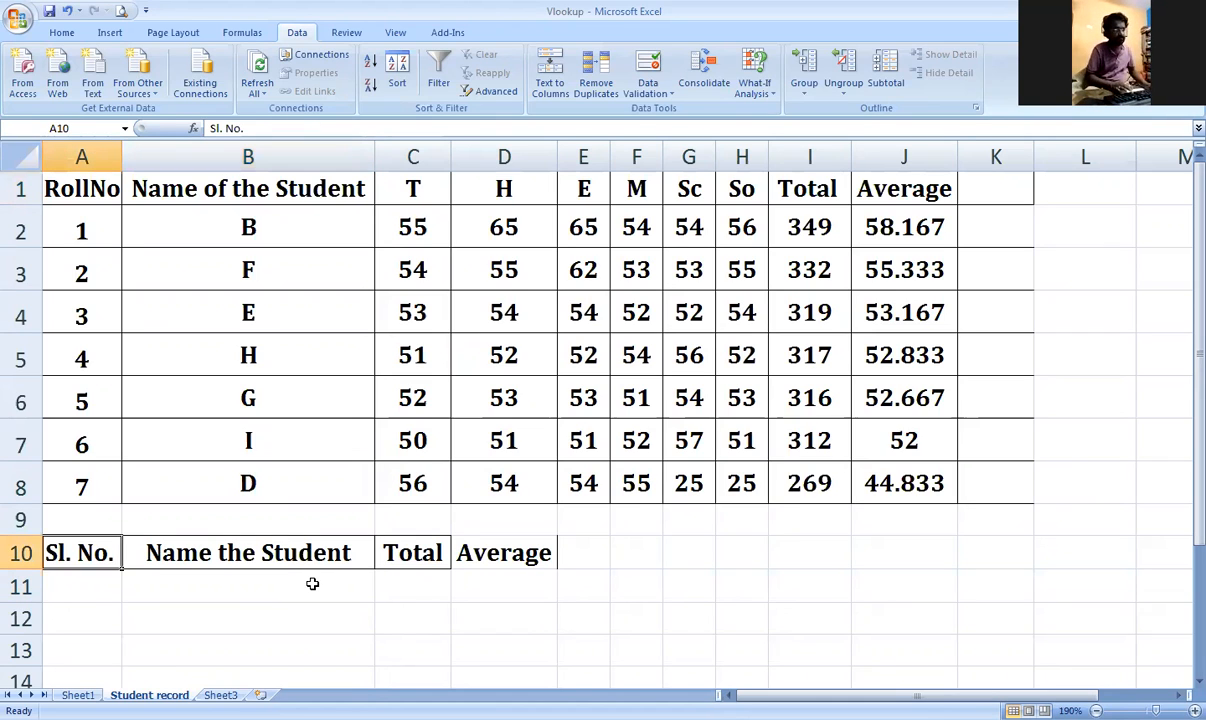
type("Roll No")
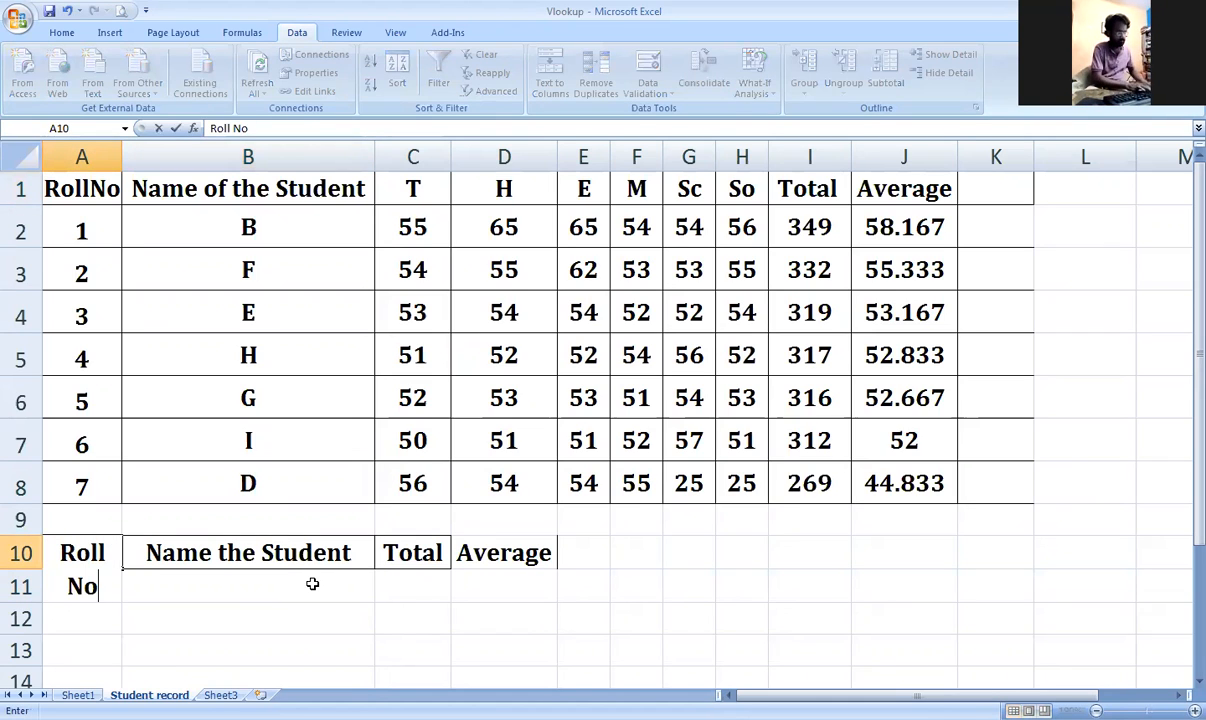
key("Return")
key("Up")
Step: Enter =VLOOKUP(B11,A1:J8,9,0) in C11 to fetch the student's total
left_click(312, 584)
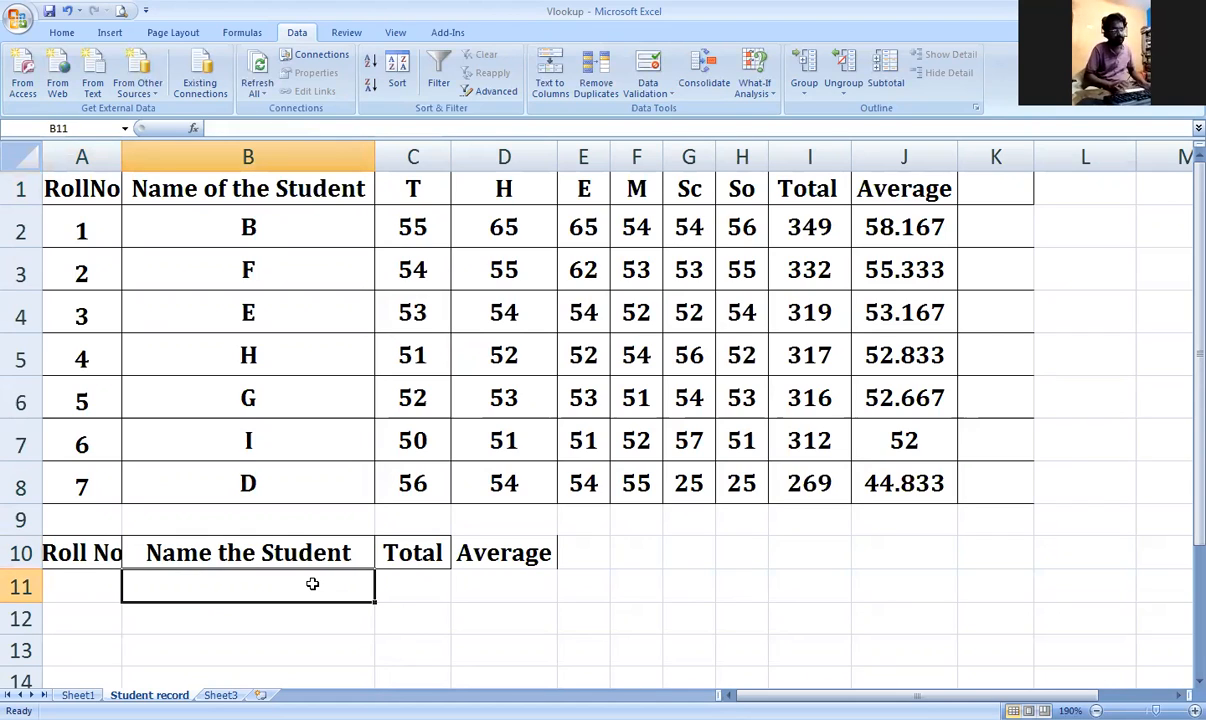
key("Right")
key("Left")
key("Right")
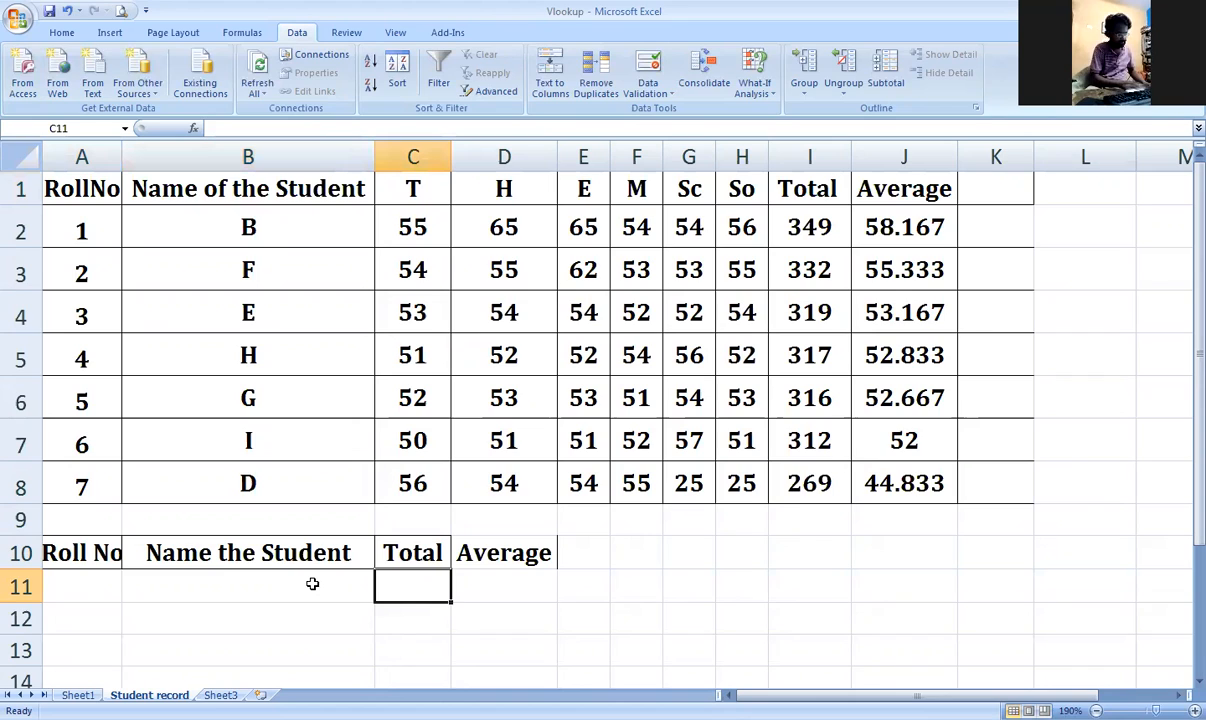
type("=v")
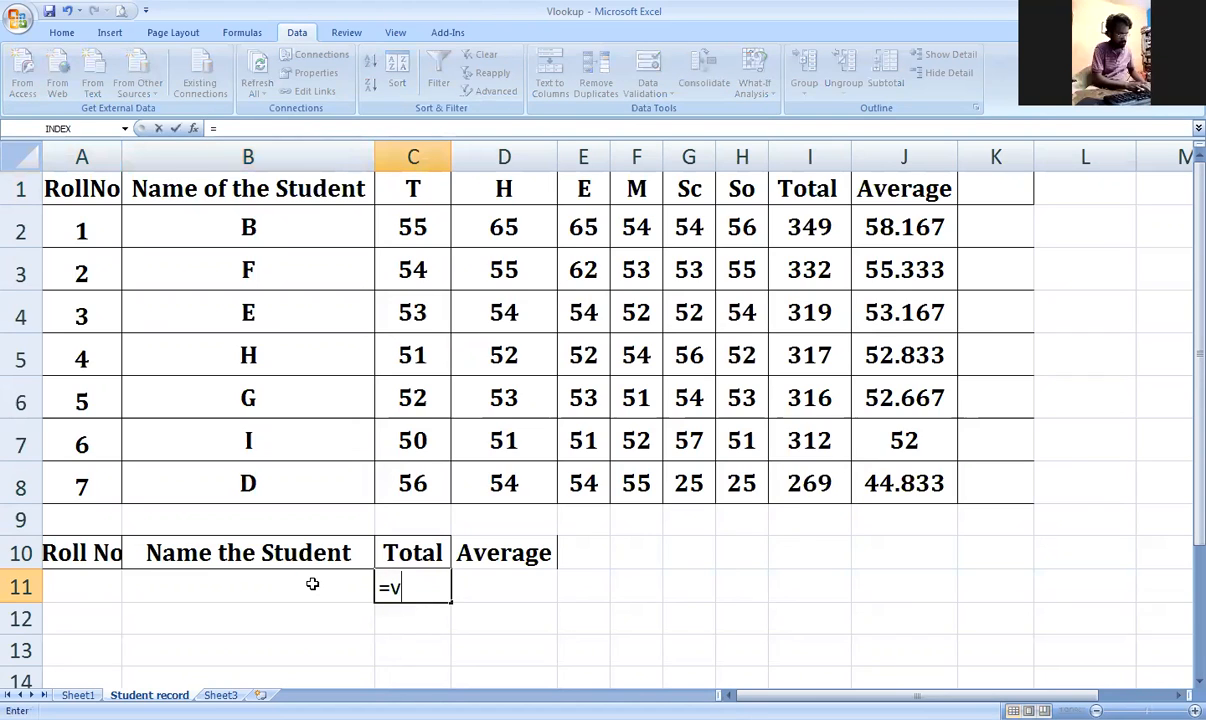
type("lookup")
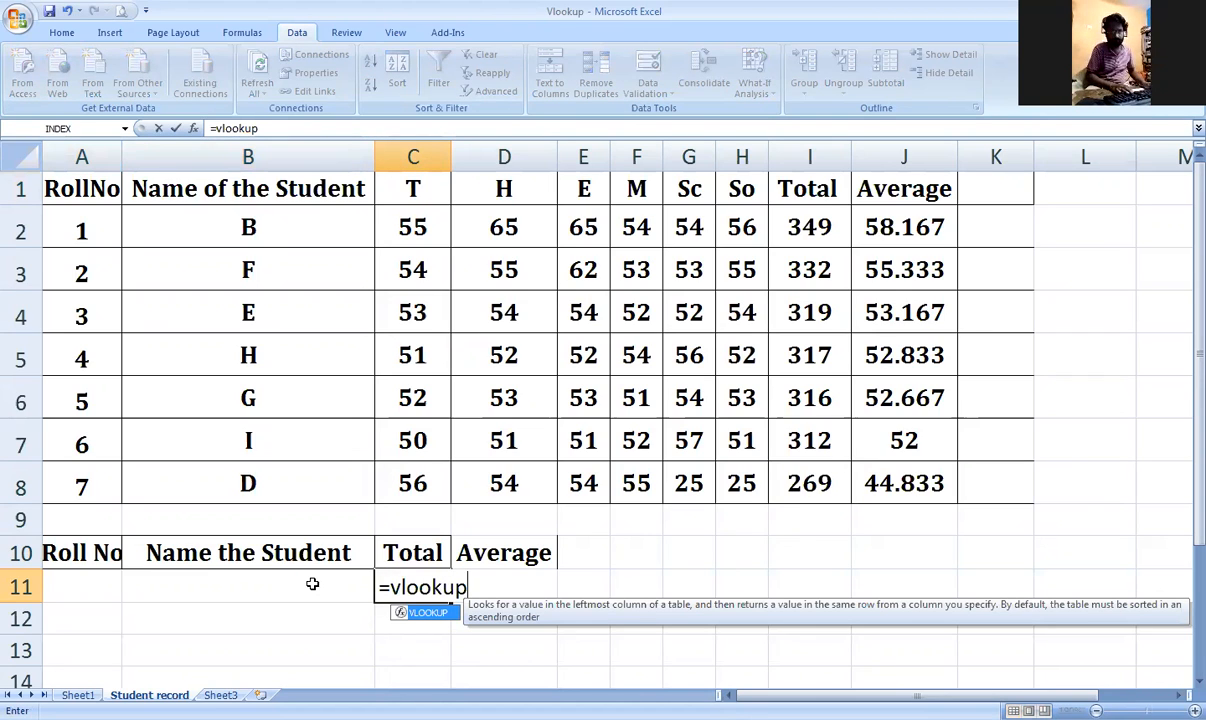
type("(")
key("Left")
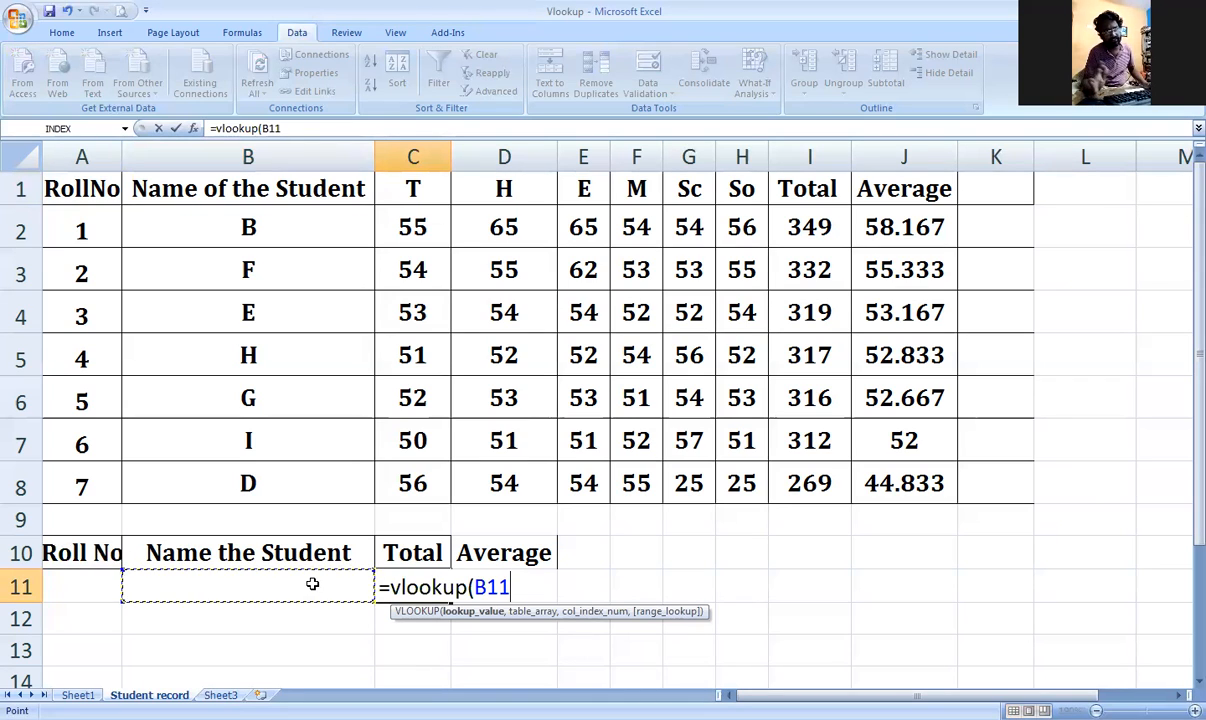
type(",")
left_click_drag(92, 190, 905, 485)
type(",")
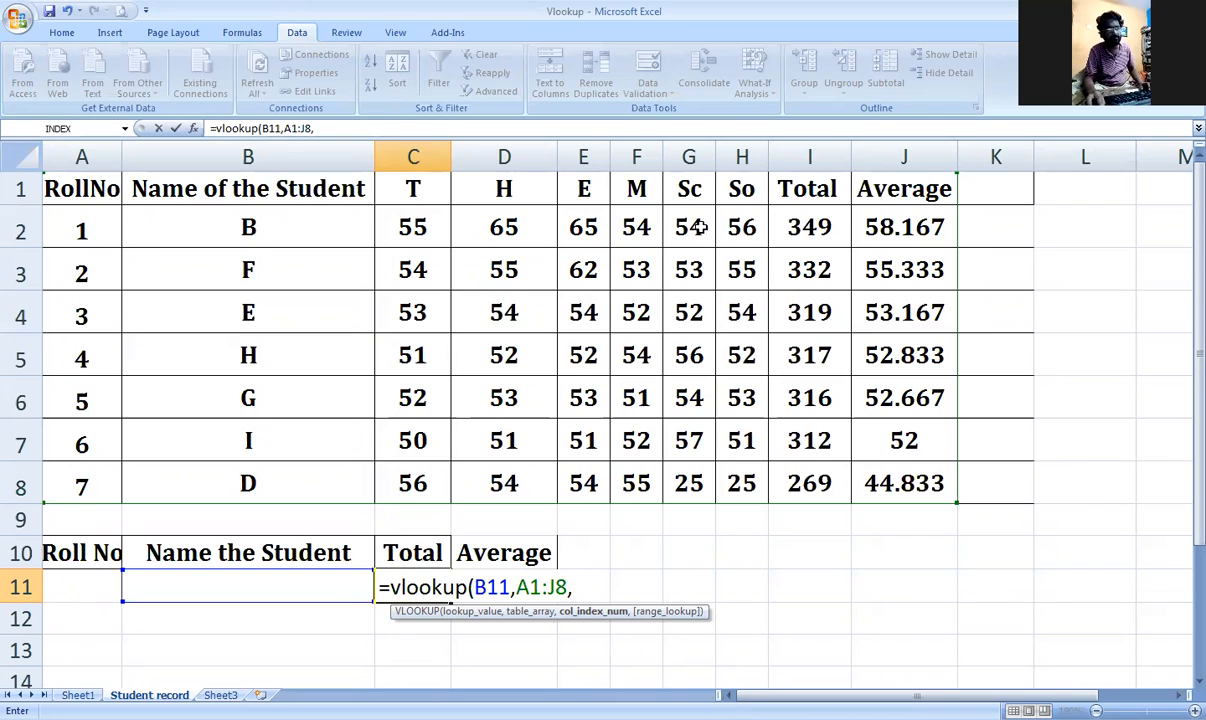
type("9")
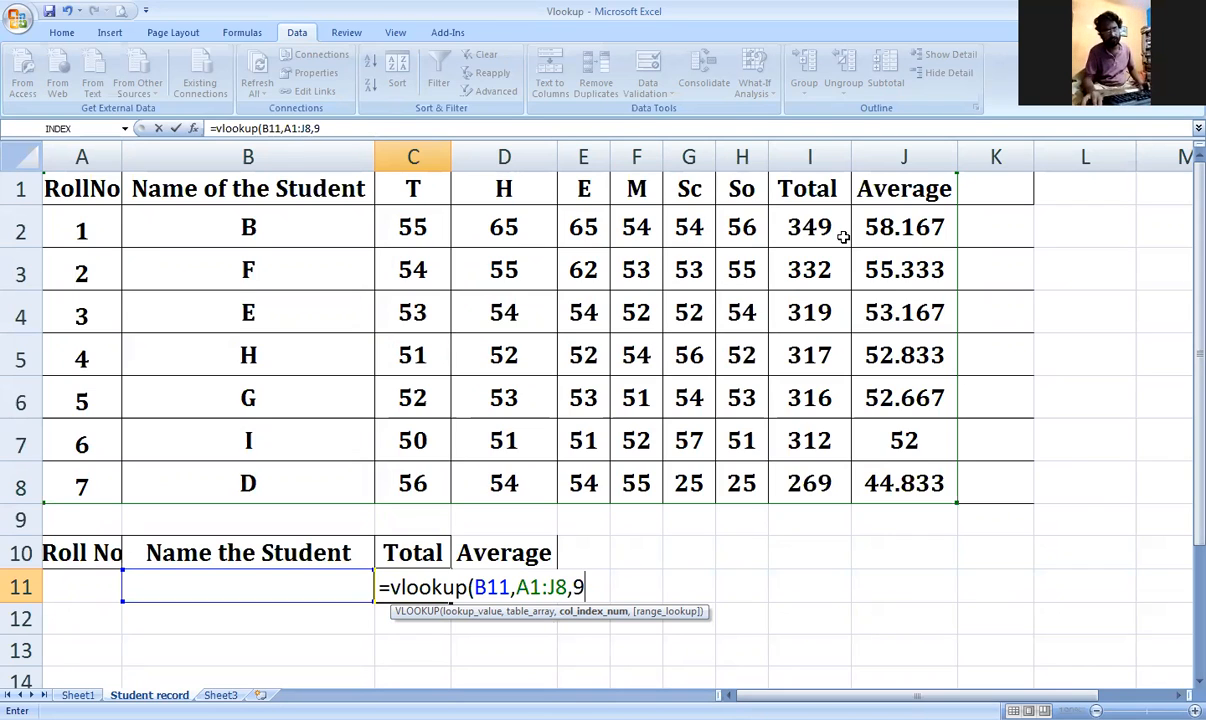
type(",0")
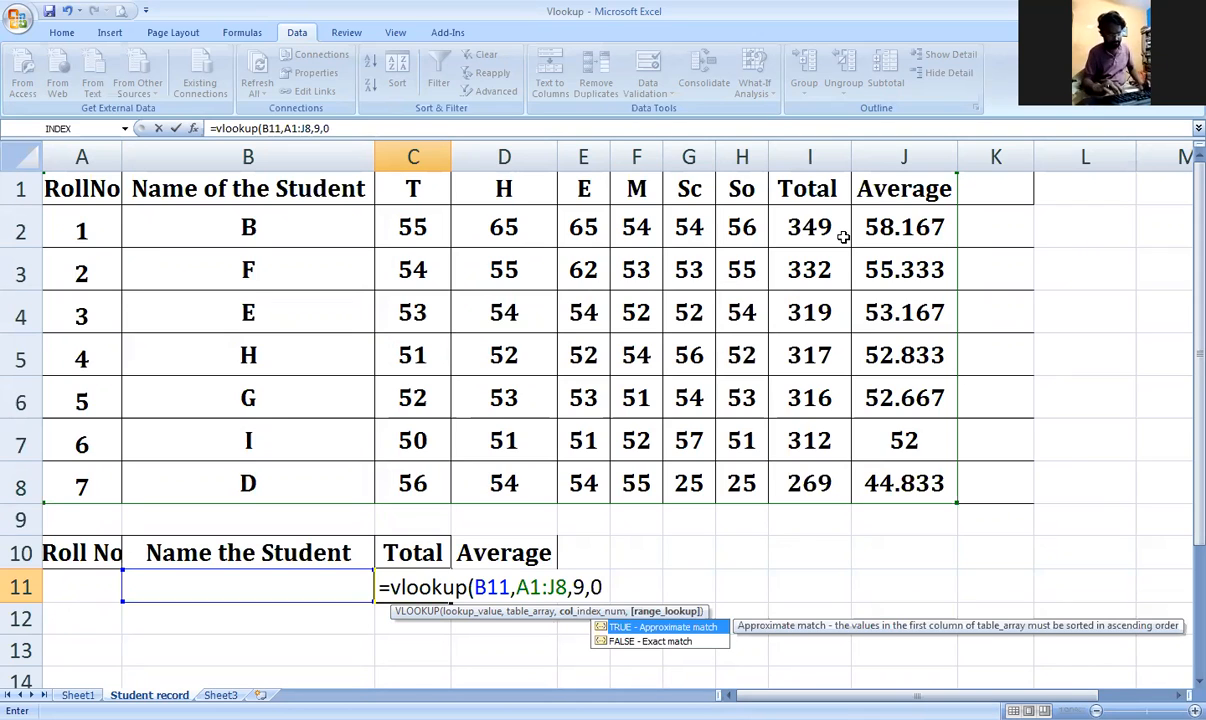
type(")")
key("Return")
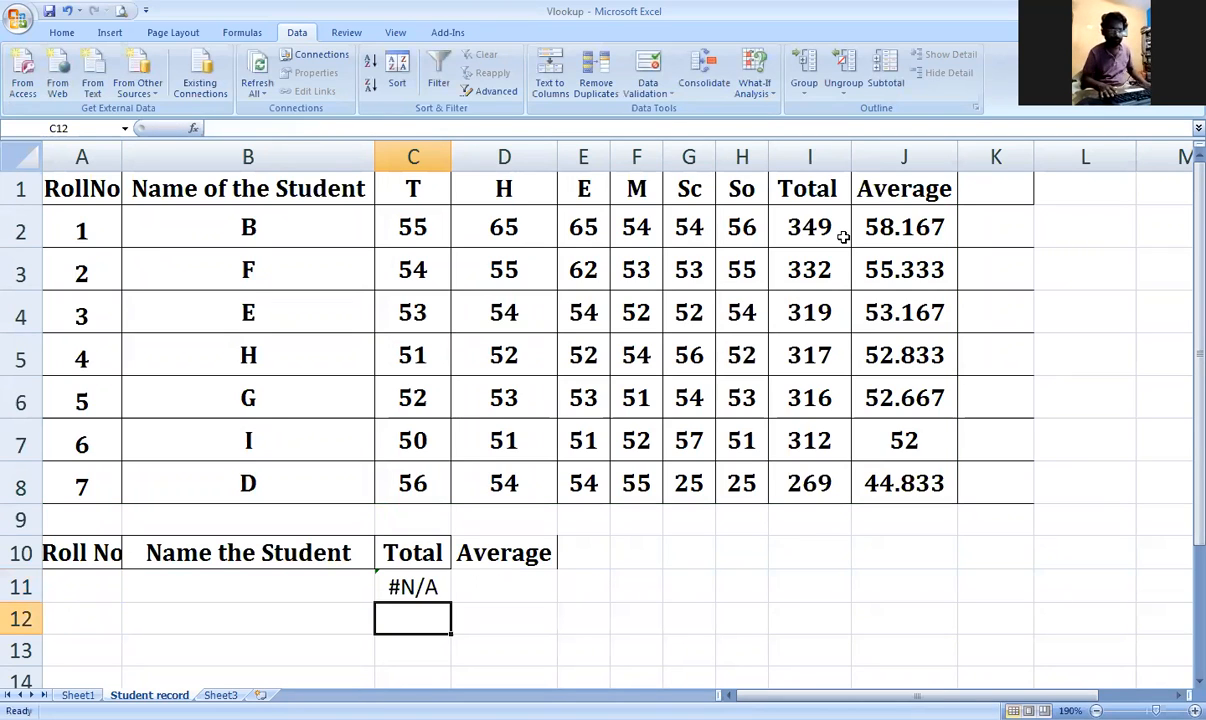
left_click(322, 588)
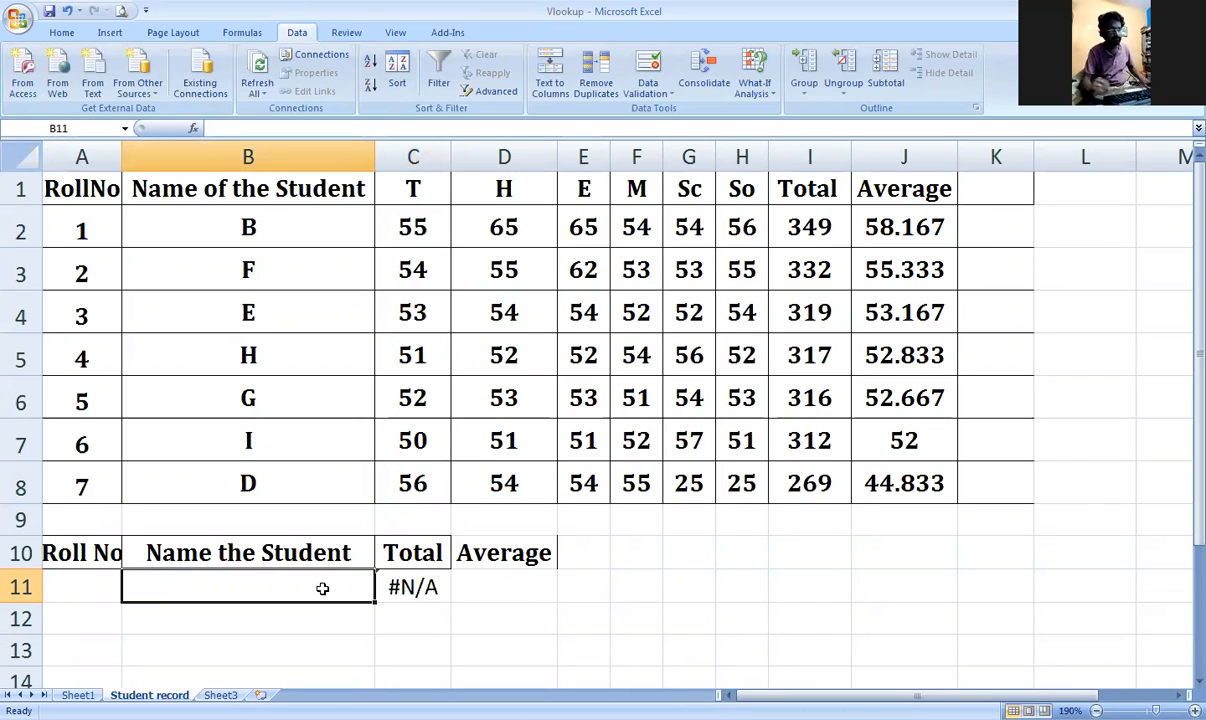
Step: Replace the name in B11 with student G copied from B6
type("B")
key("Return")
left_click(384, 580)
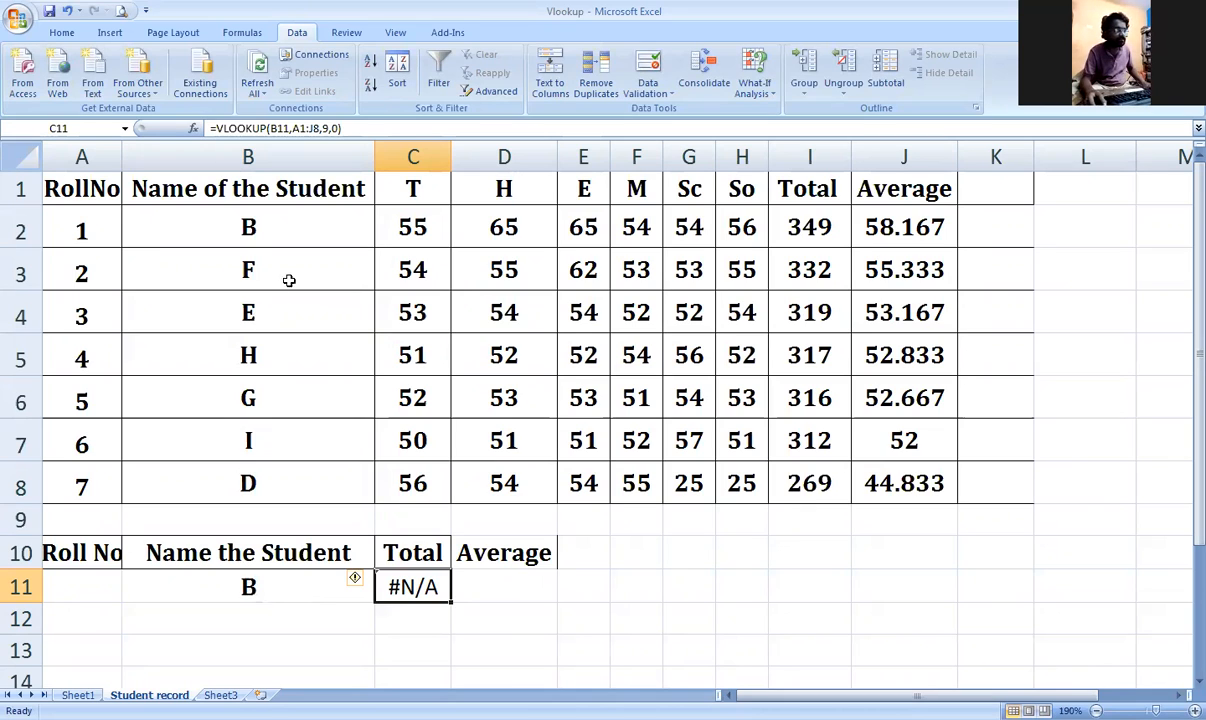
left_click(279, 226)
left_click(420, 587)
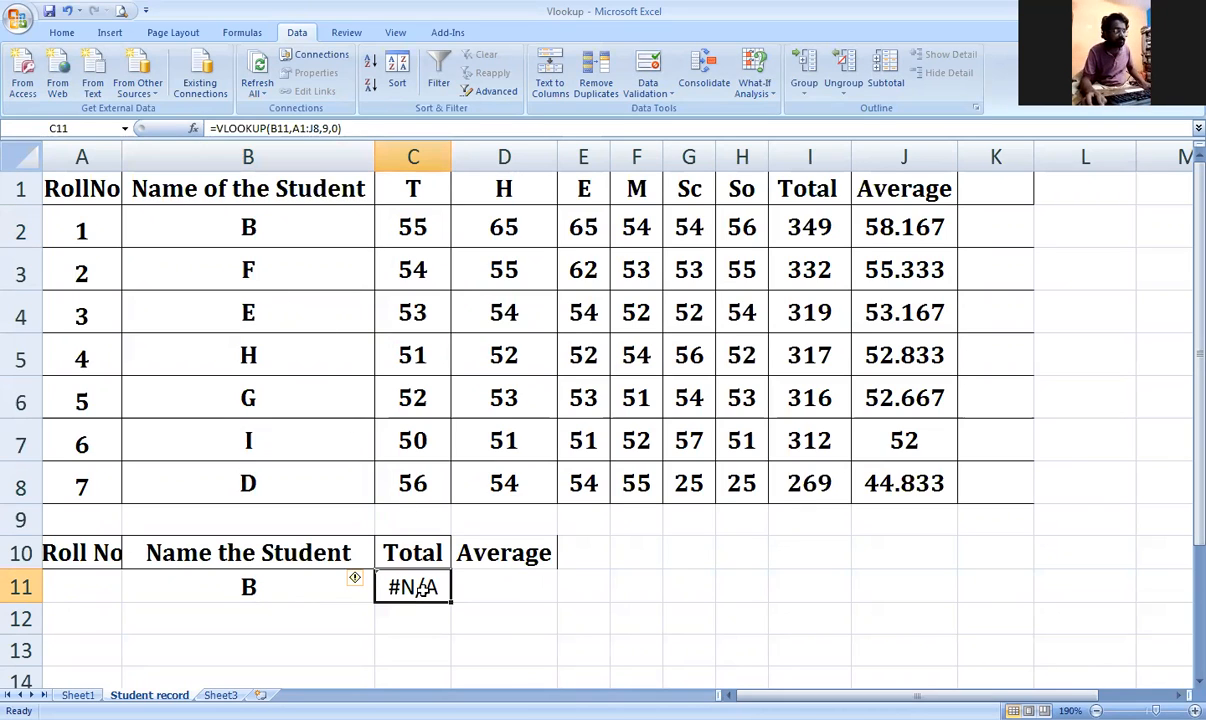
left_click(296, 588)
key("ctrl+c")
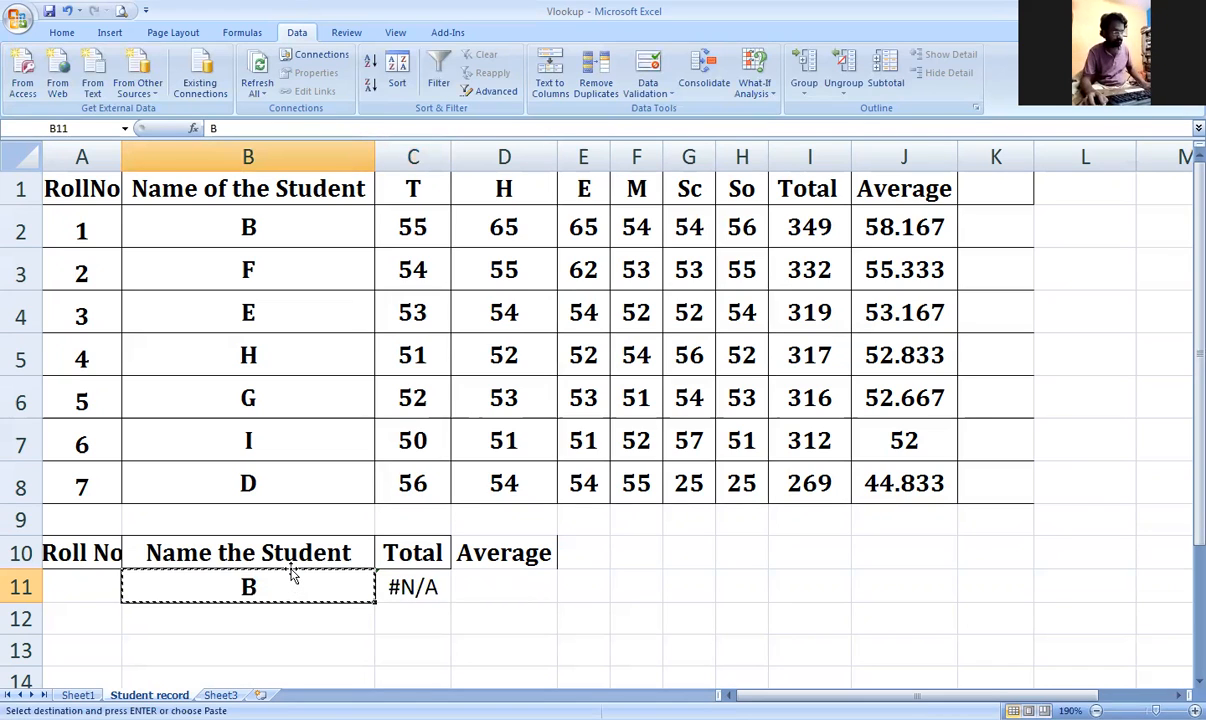
key("Delete")
left_click(258, 401)
key("ctrl+c")
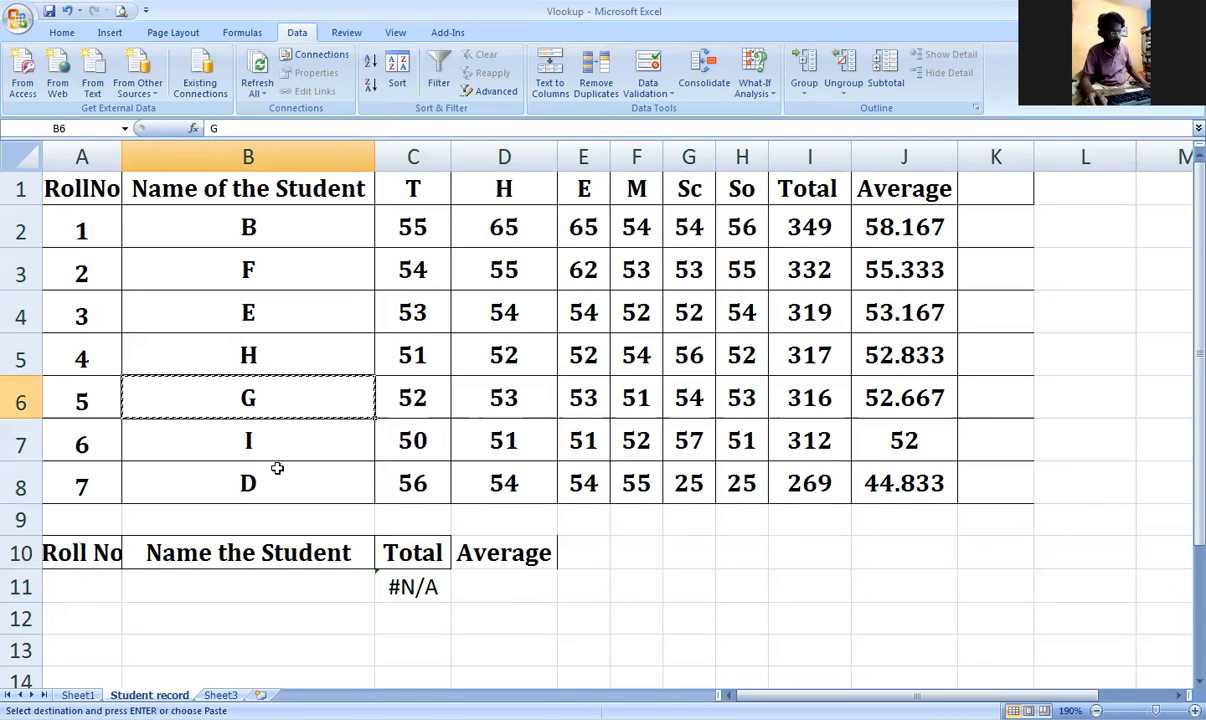
left_click(300, 580)
key("ctrl+v")
Step: Retype the total lookup in C11 as =VLOOKUP(B11,A1:J8,9,0)
left_click(440, 587)
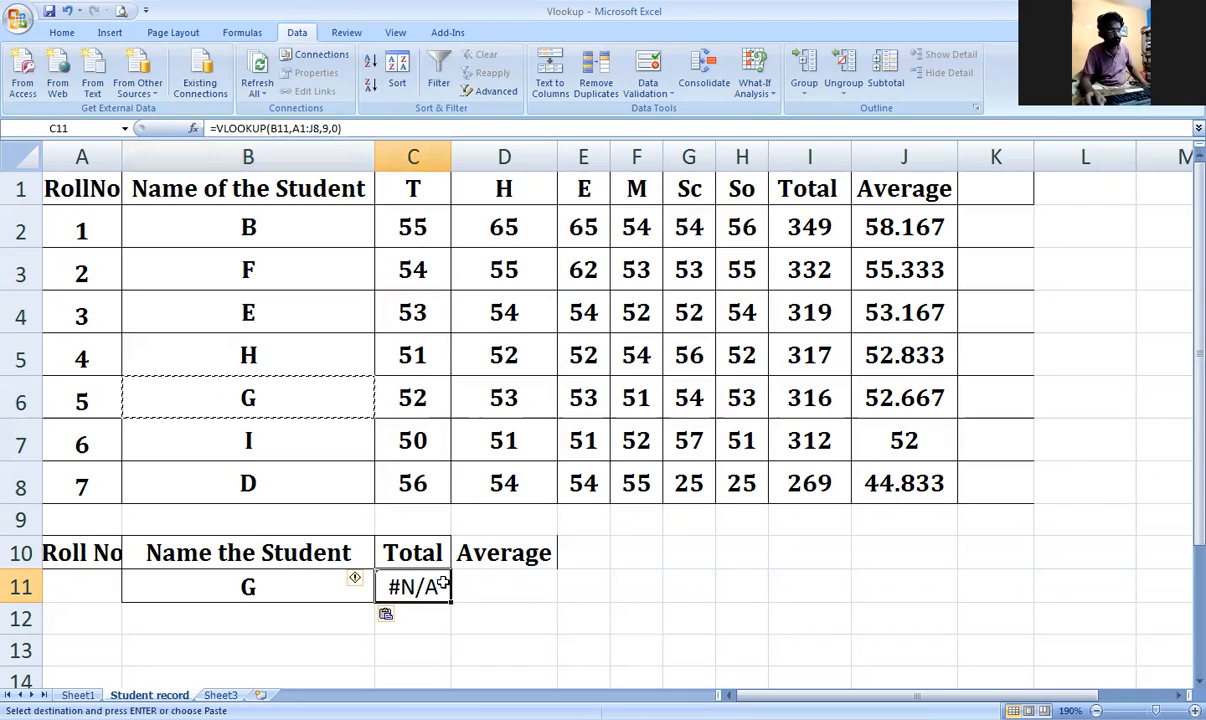
key("Delete")
type("=")
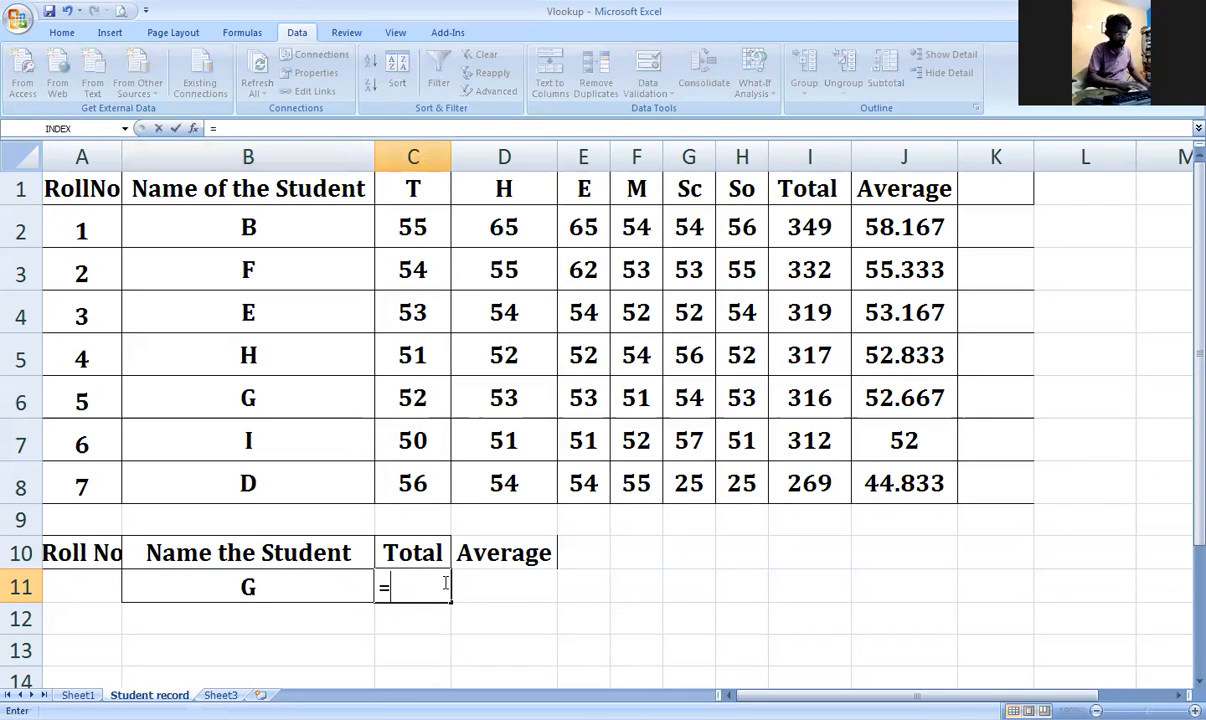
type("v;oo")
key("BackSpace")
key("BackSpace")
key("BackSpace")
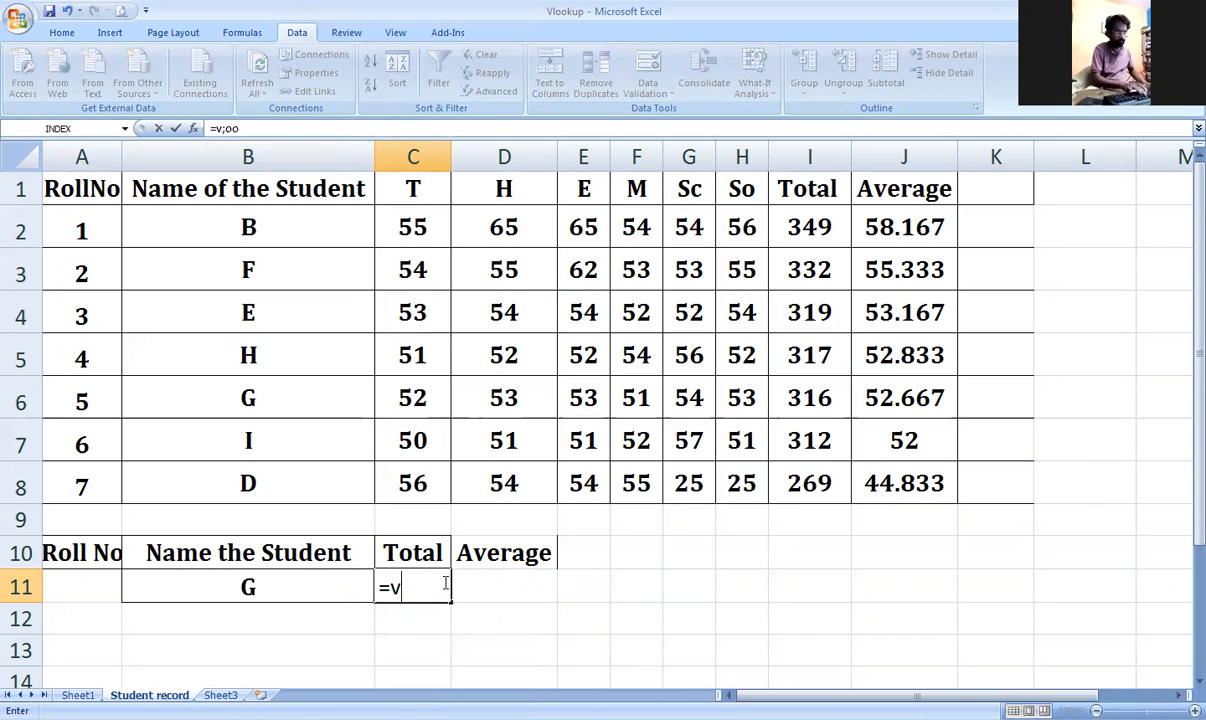
type(";")
key("BackSpace")
type("lo")
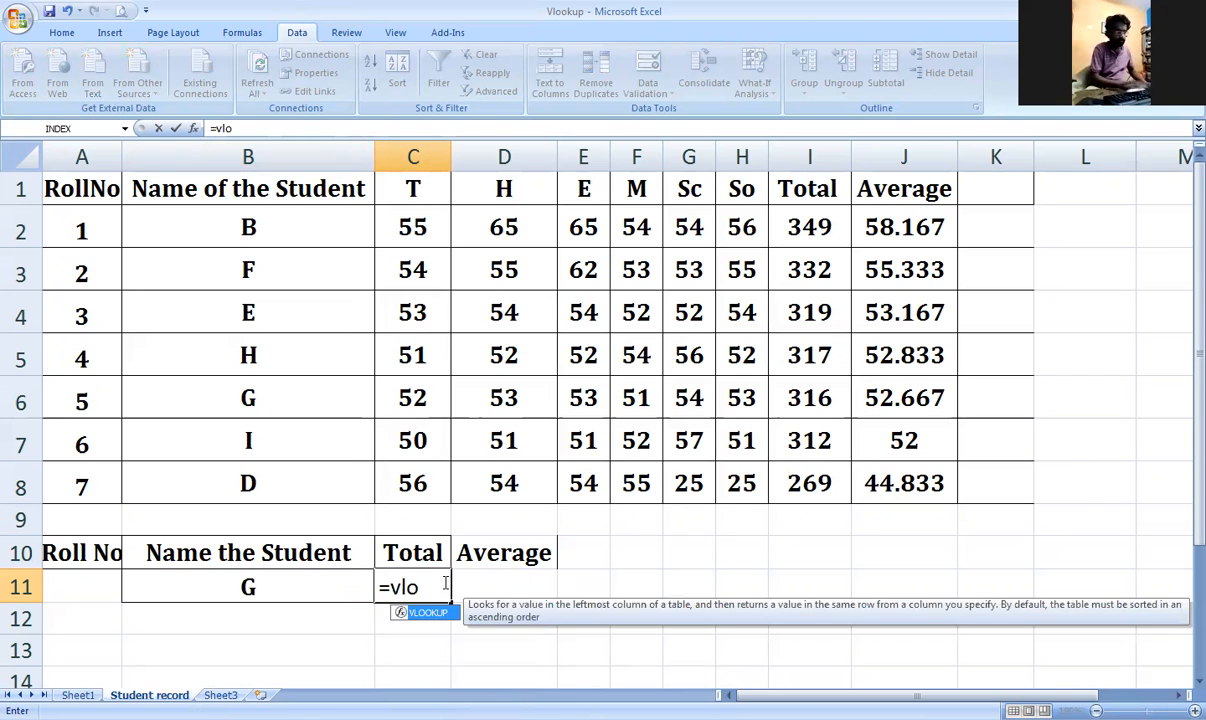
key("Tab")
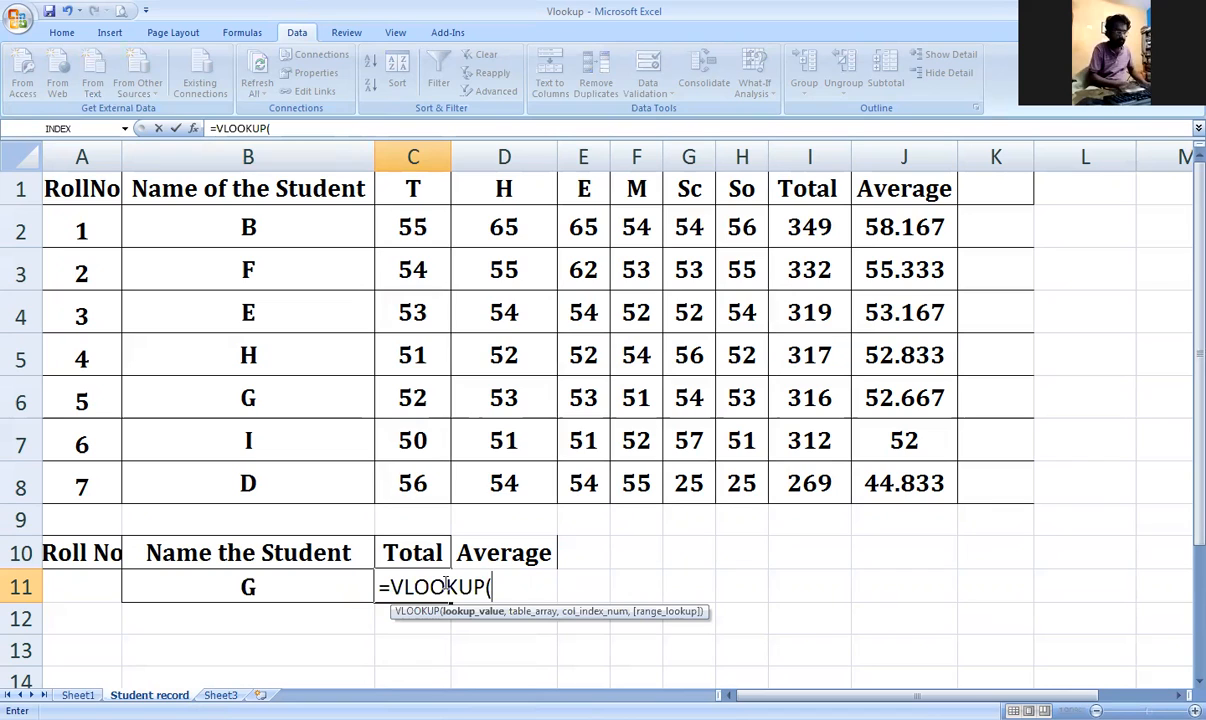
left_click(299, 590)
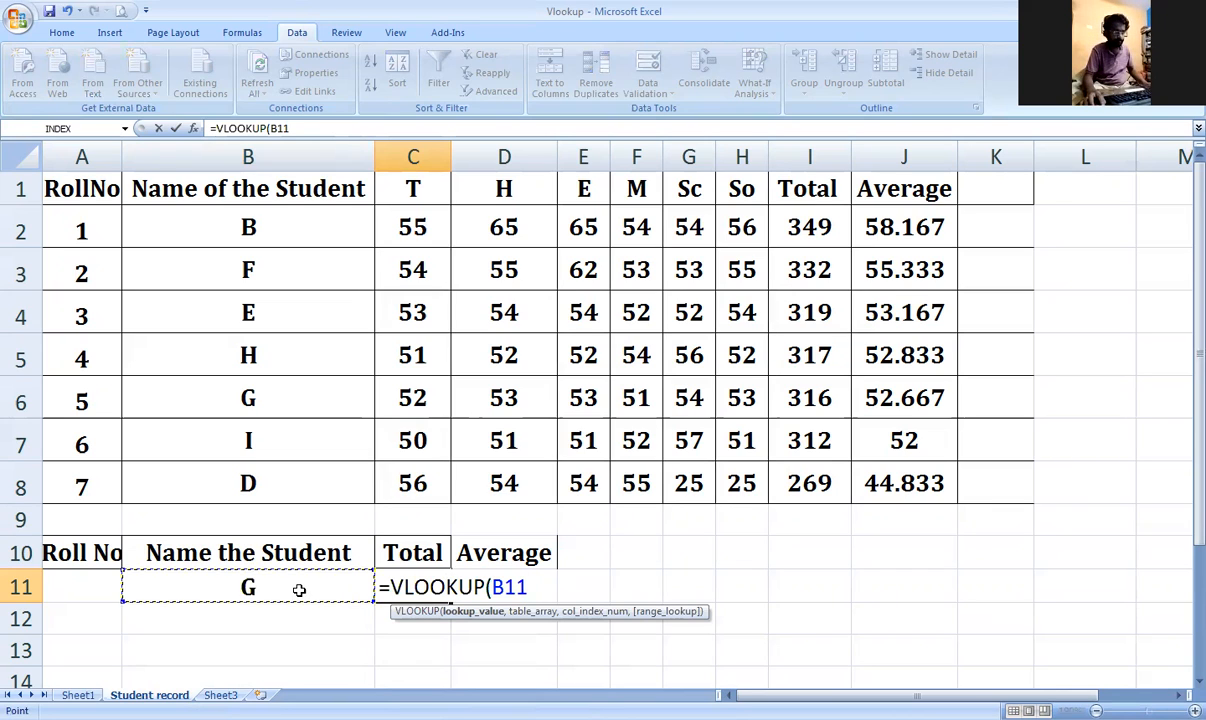
type(",")
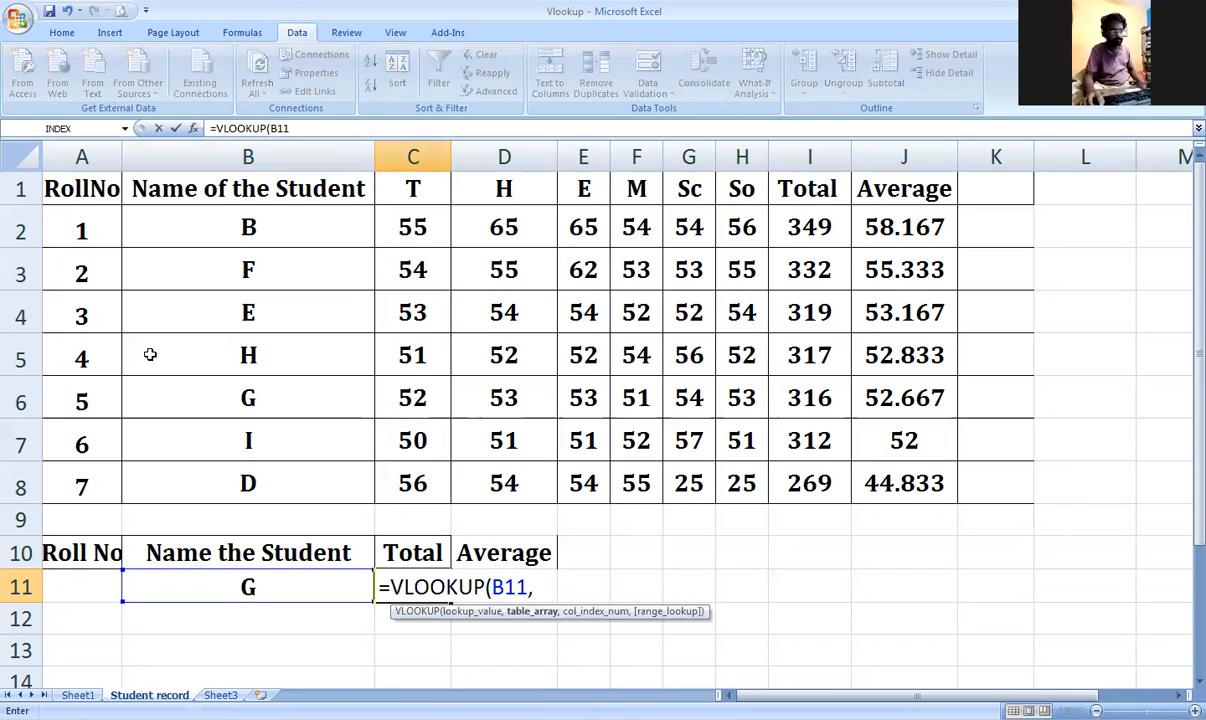
left_click_drag(99, 180, 905, 484)
type(",")
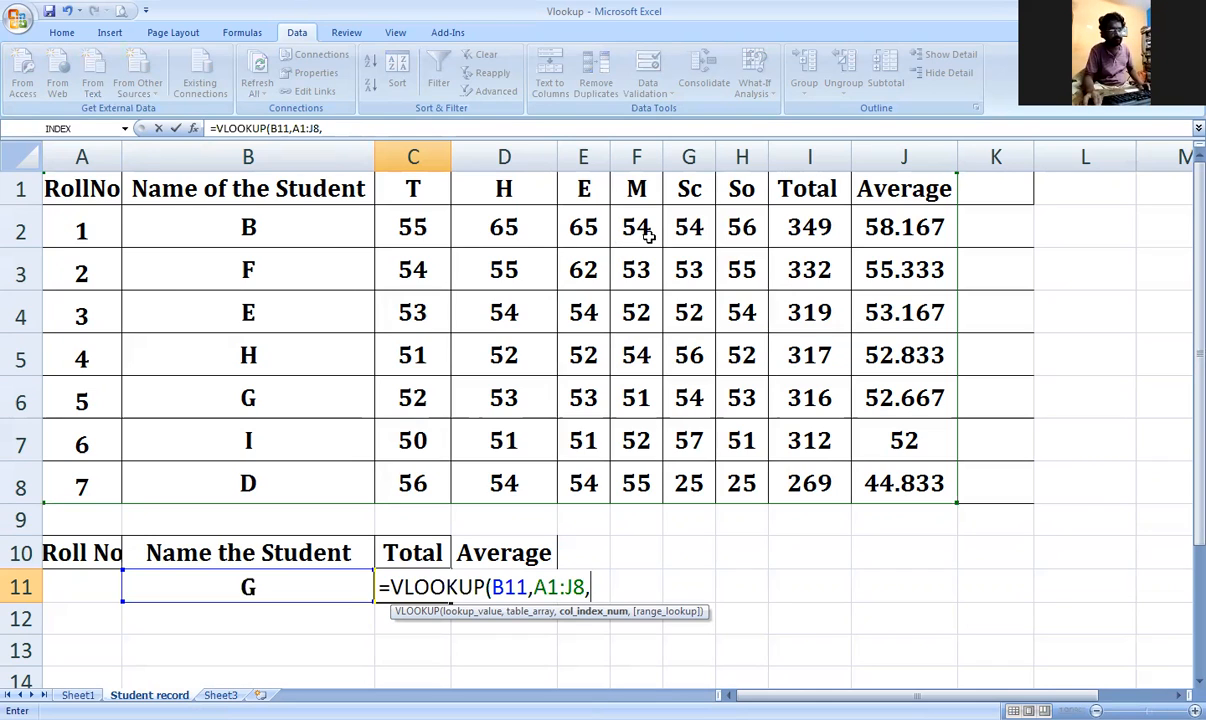
type("9,0)")
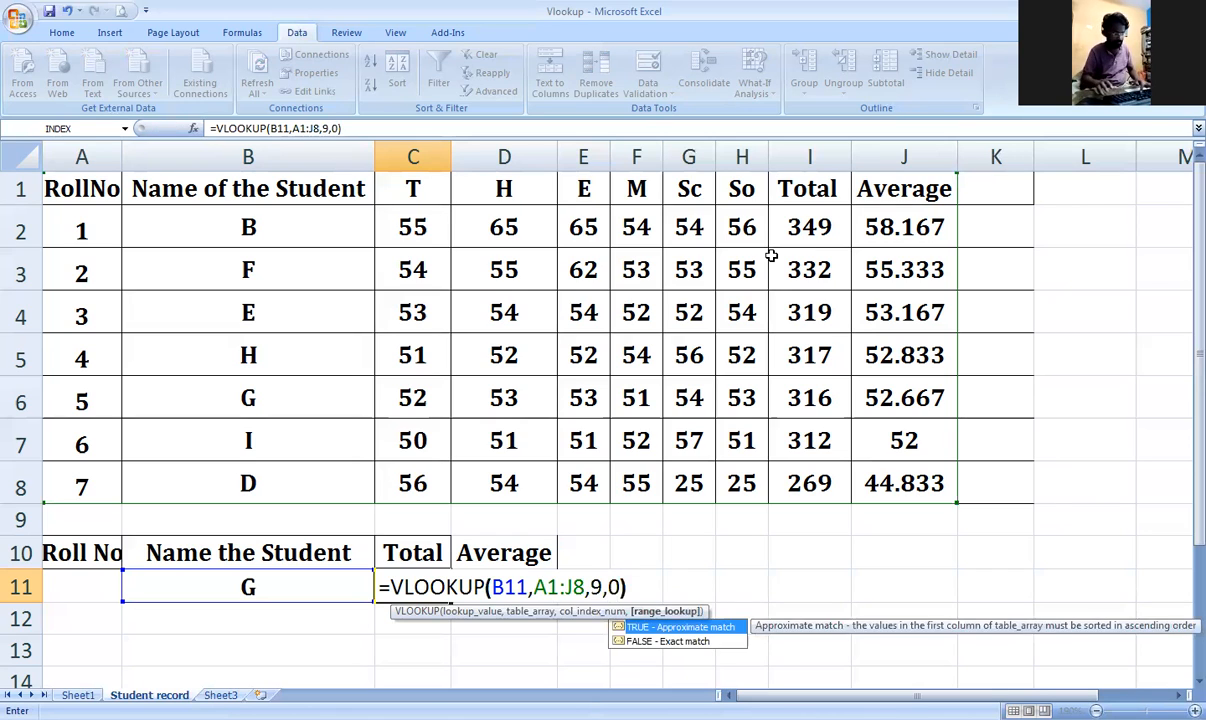
key("Return")
Step: Delete the #N/A total formula from C11 and the name G from B11
left_click(398, 586)
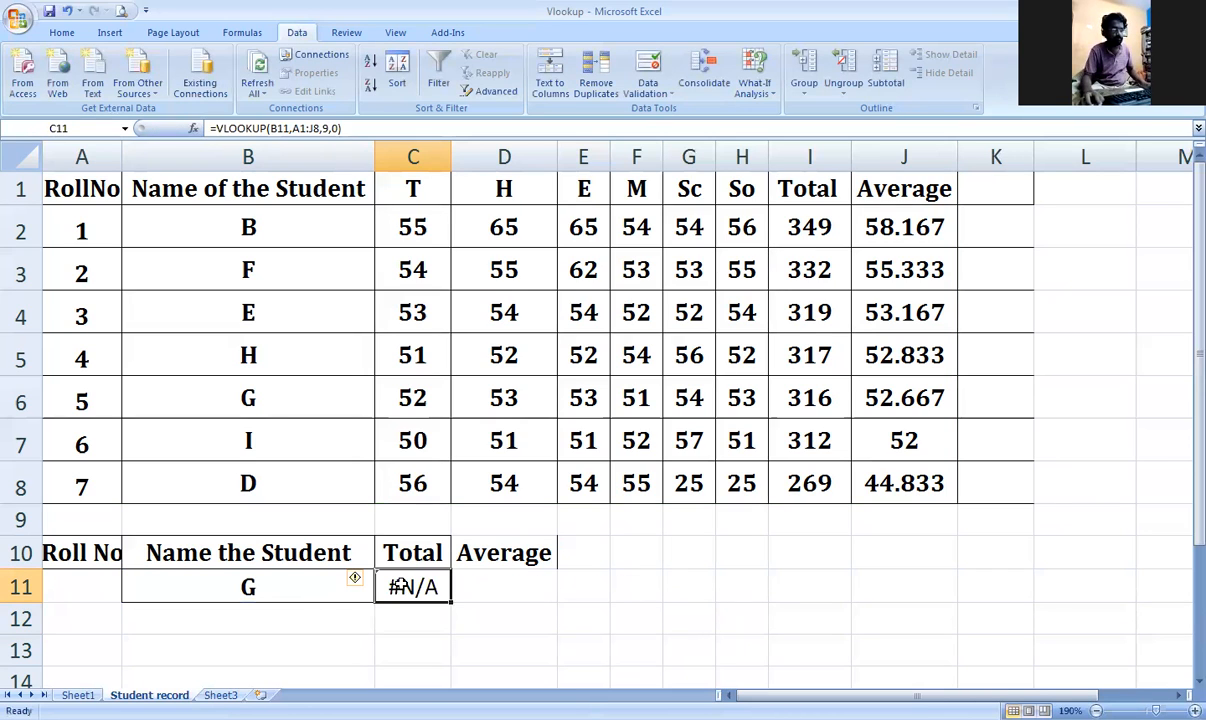
key("Delete")
key("Left")
key("Delete")
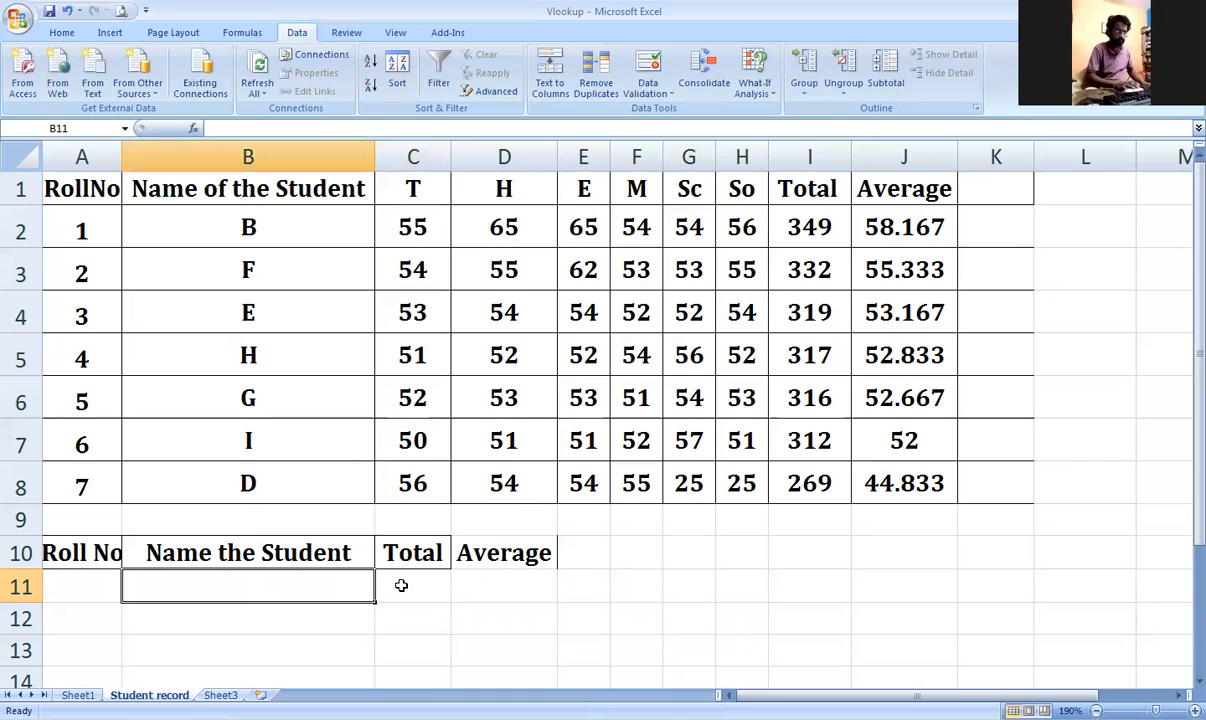
Step: Enter =VLOOKUP(A11,A1:J8,9,FALSE) in B11 to look up the typed roll number
type("=")
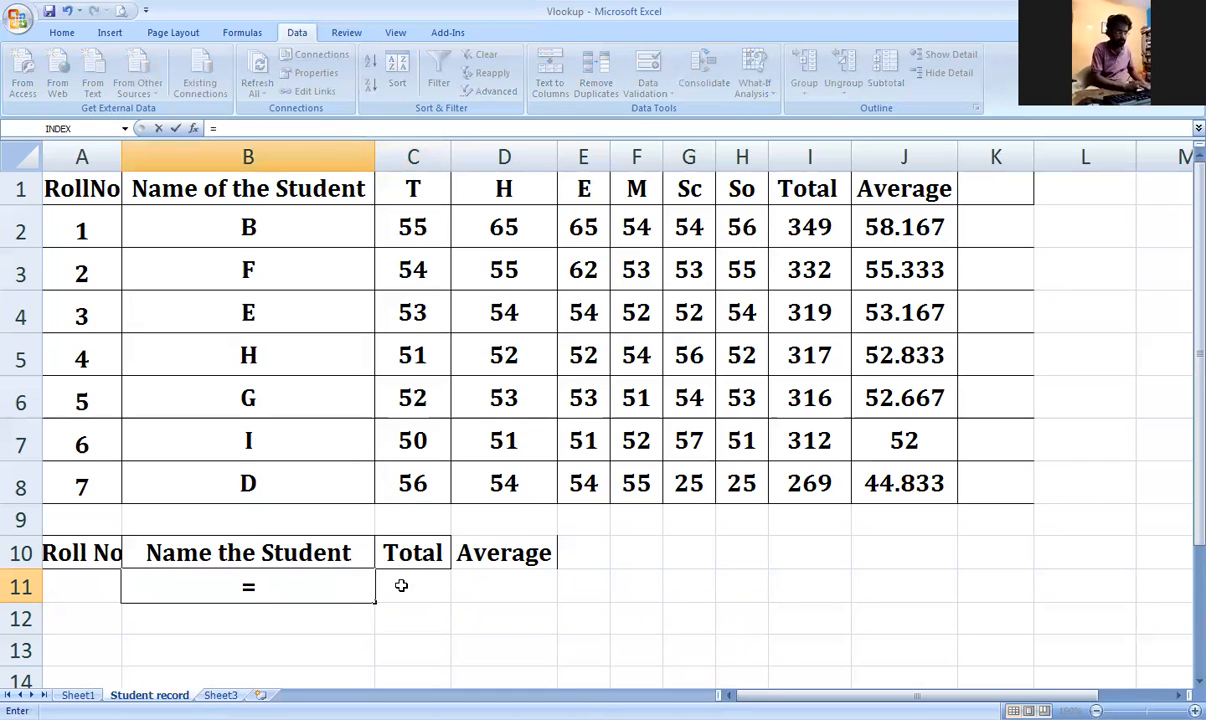
left_click(59, 582)
key("BackSpace")
key("BackSpace")
key("BackSpace")
type("\\")
key("BackSpace")
type("v")
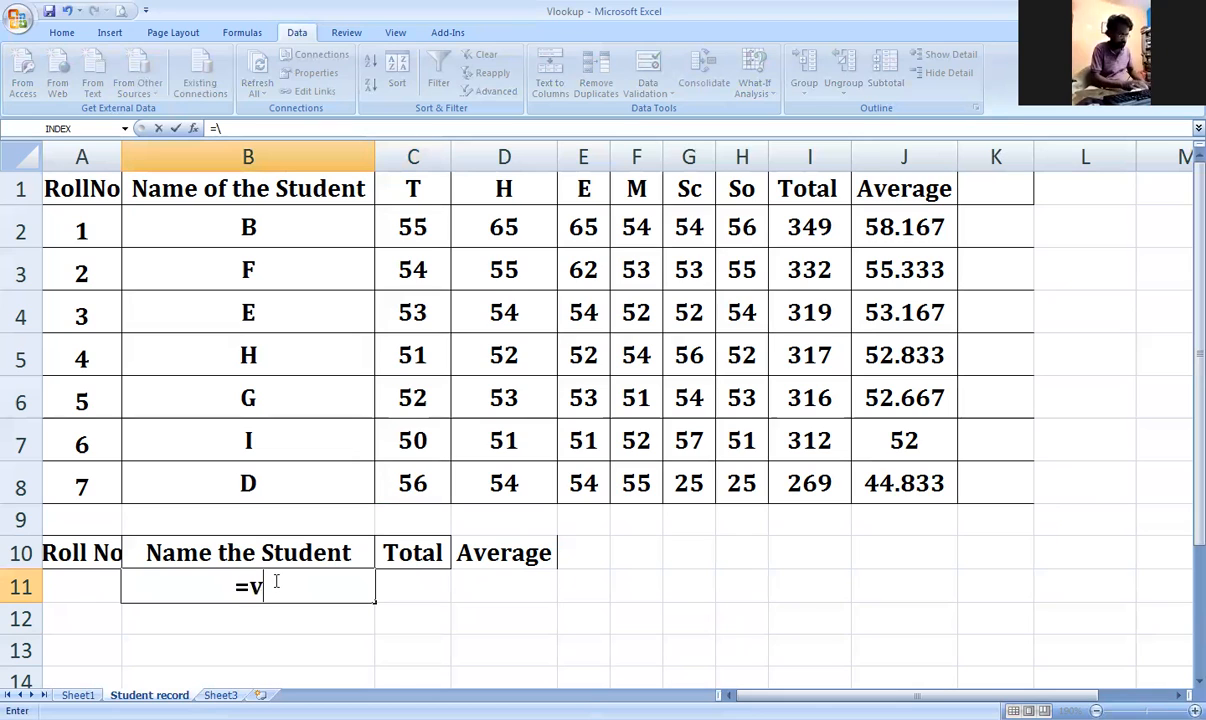
type("l")
key("Tab")
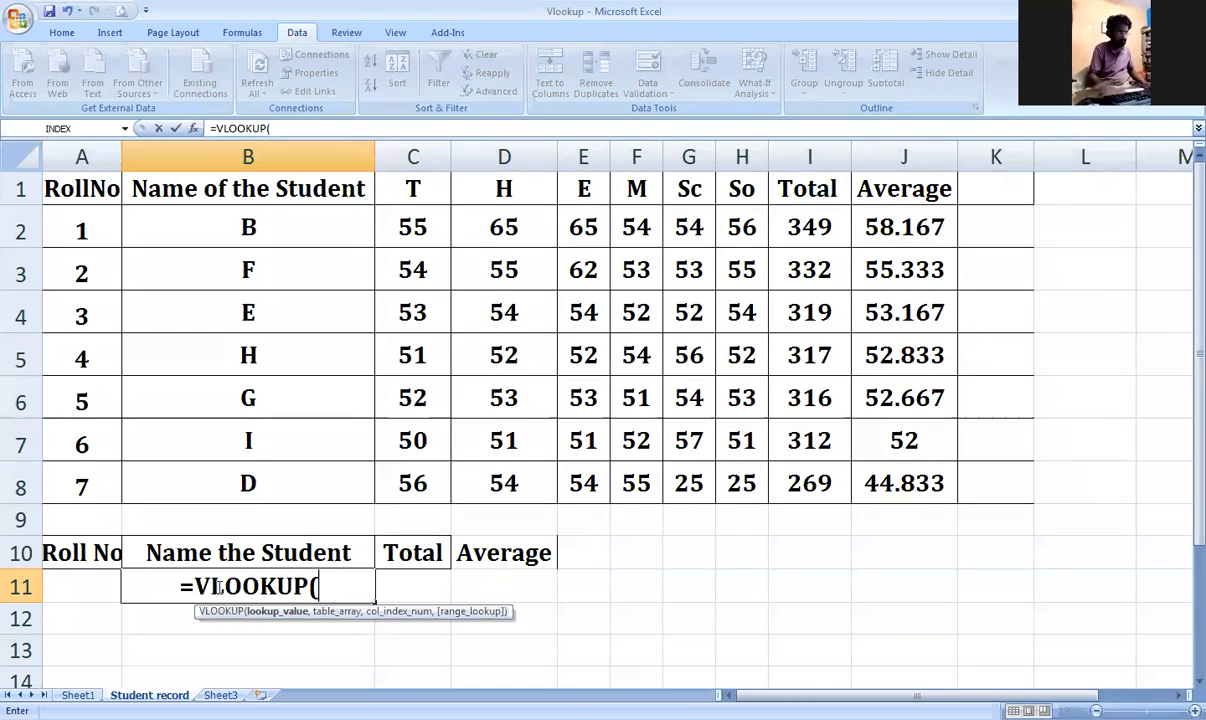
left_click(93, 586)
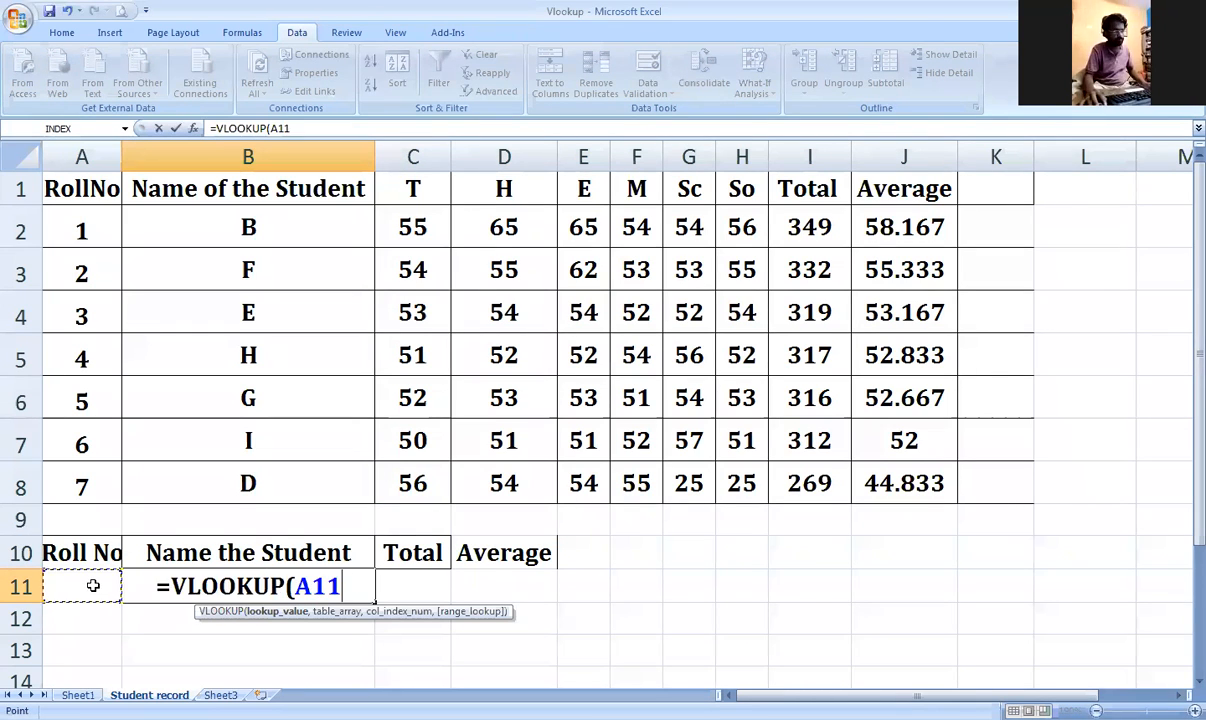
type(",")
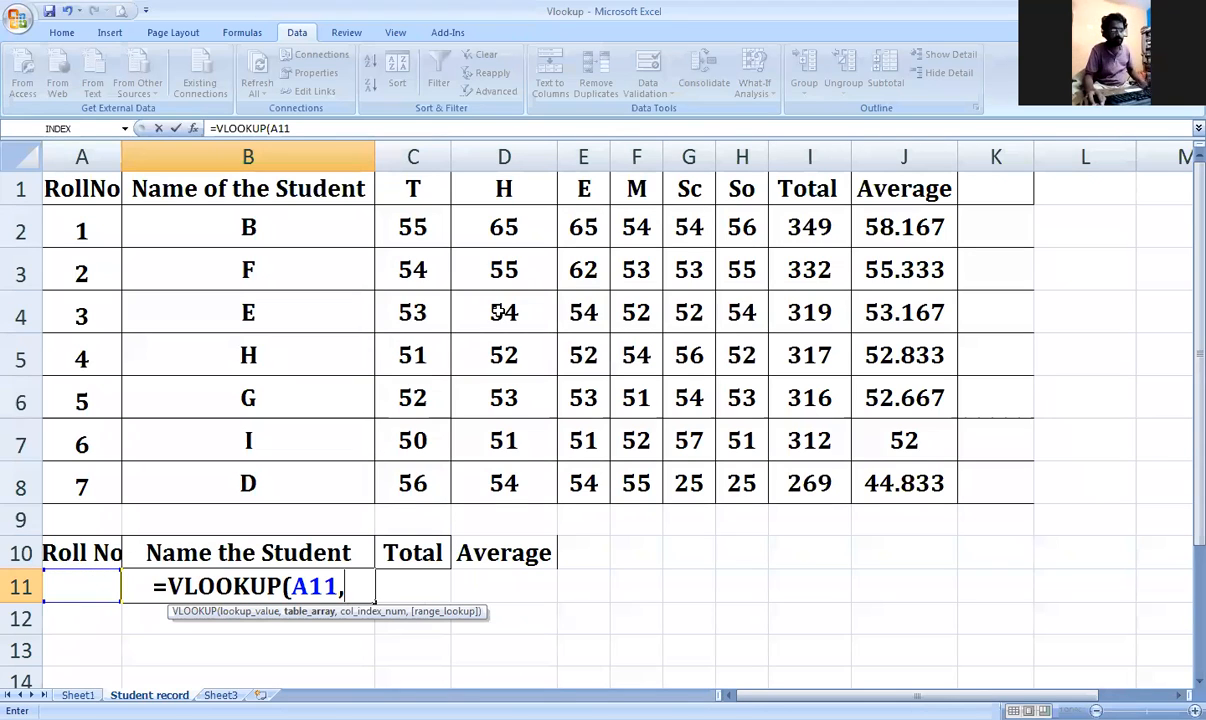
left_click(94, 199)
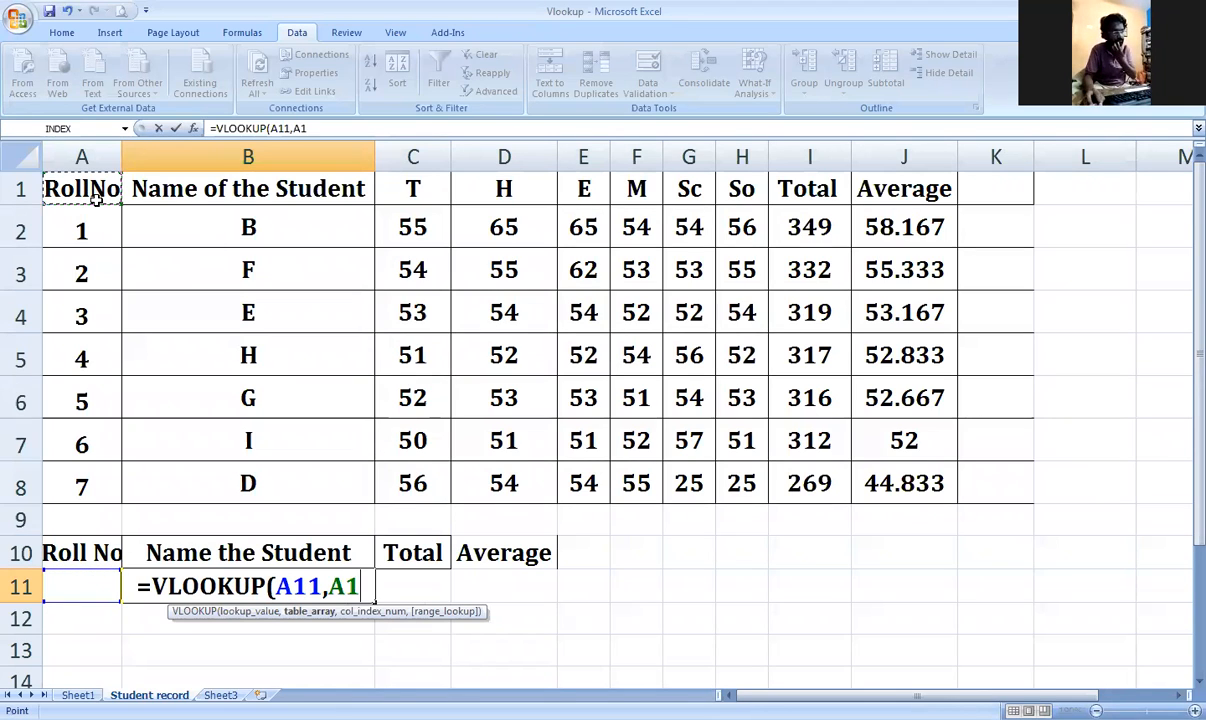
left_click_drag(96, 199, 904, 474)
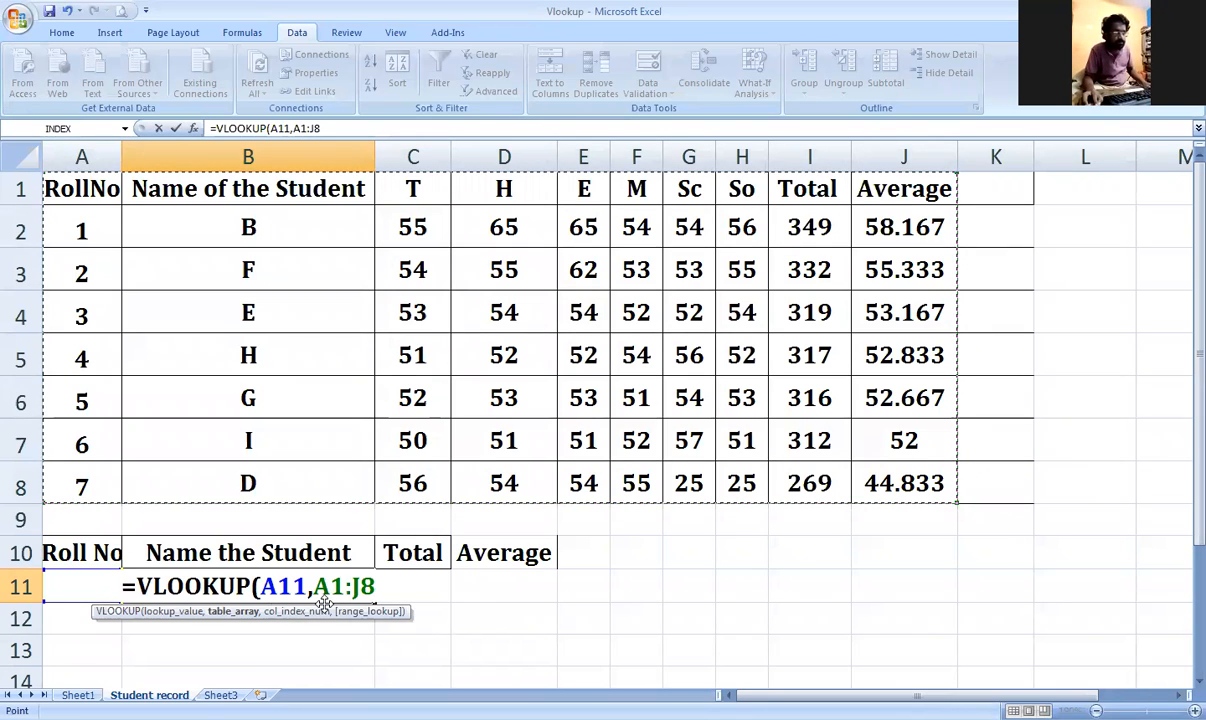
type(",")
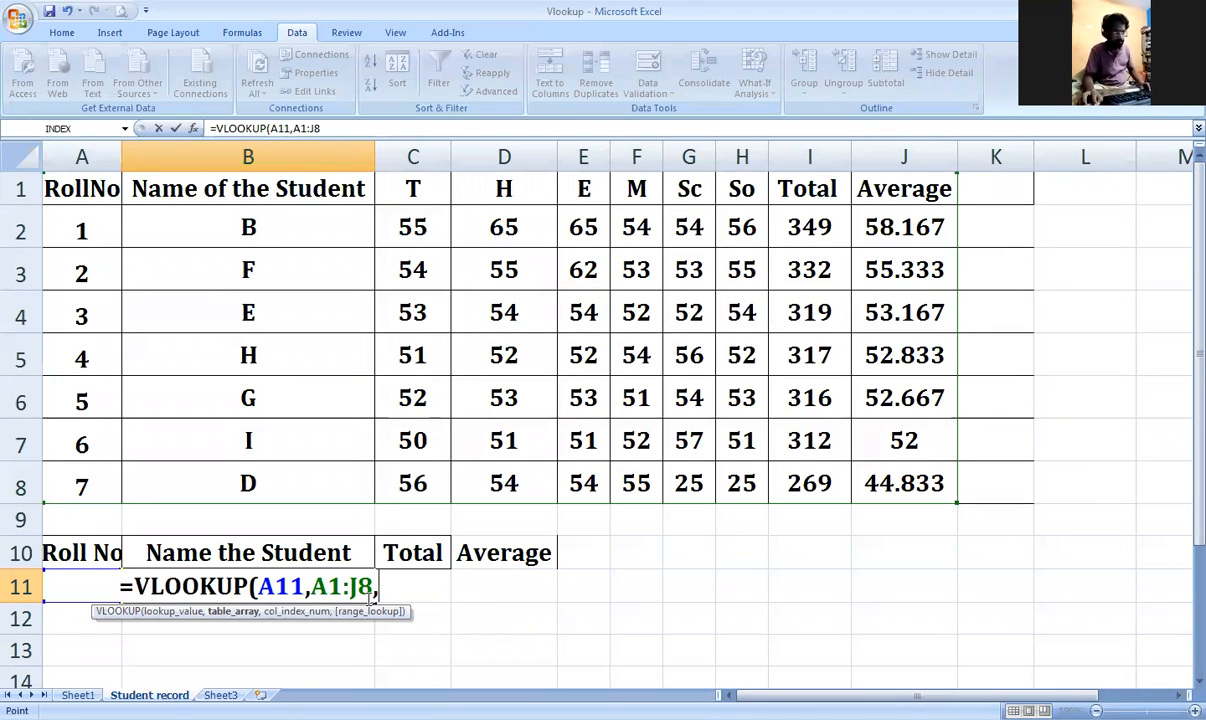
type("9")
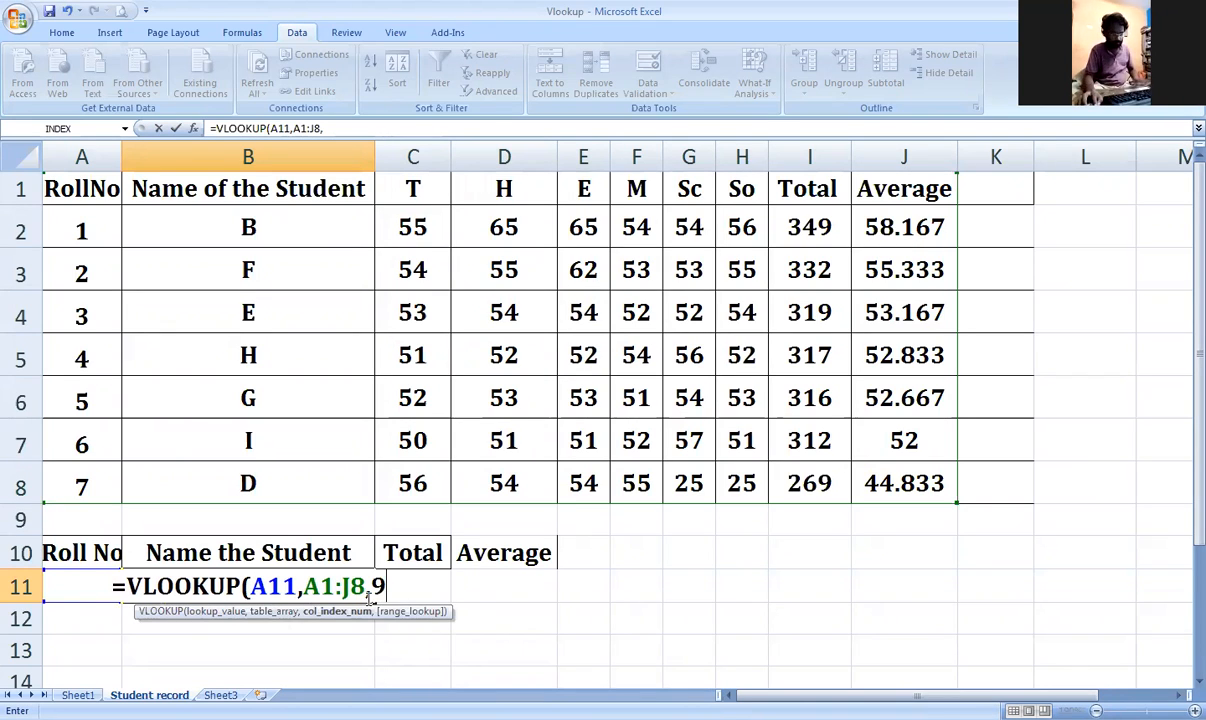
type(",")
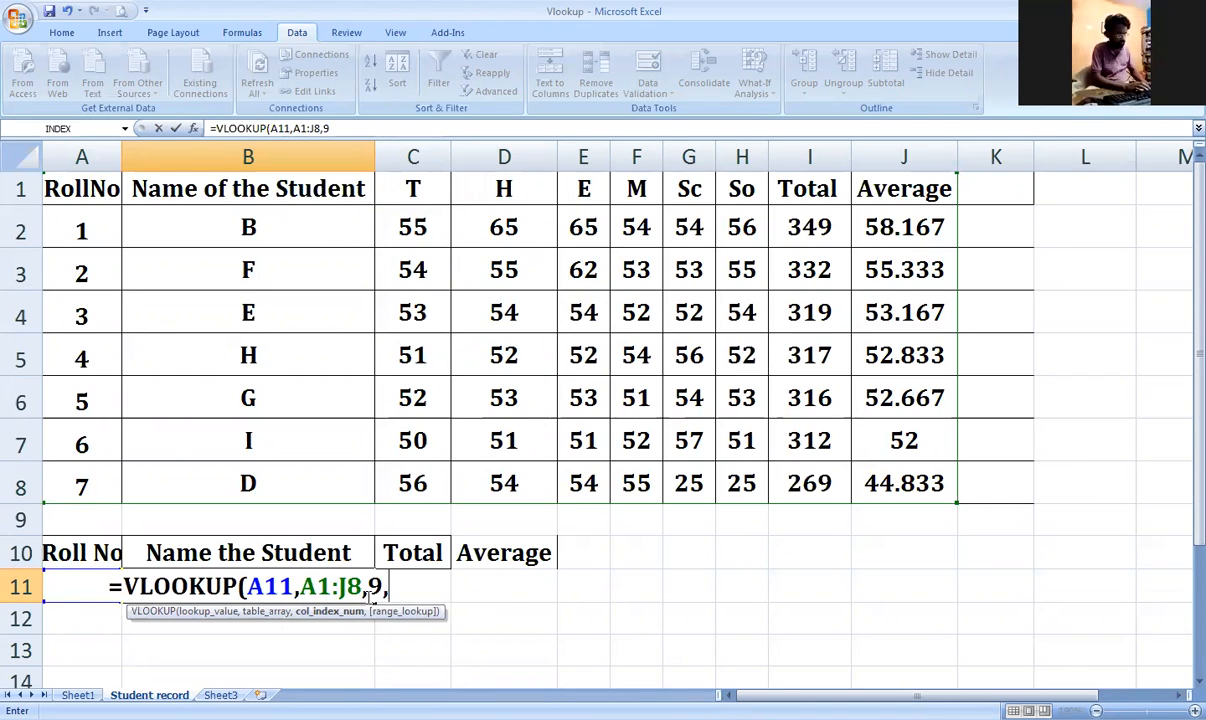
type("False)")
key("Return")
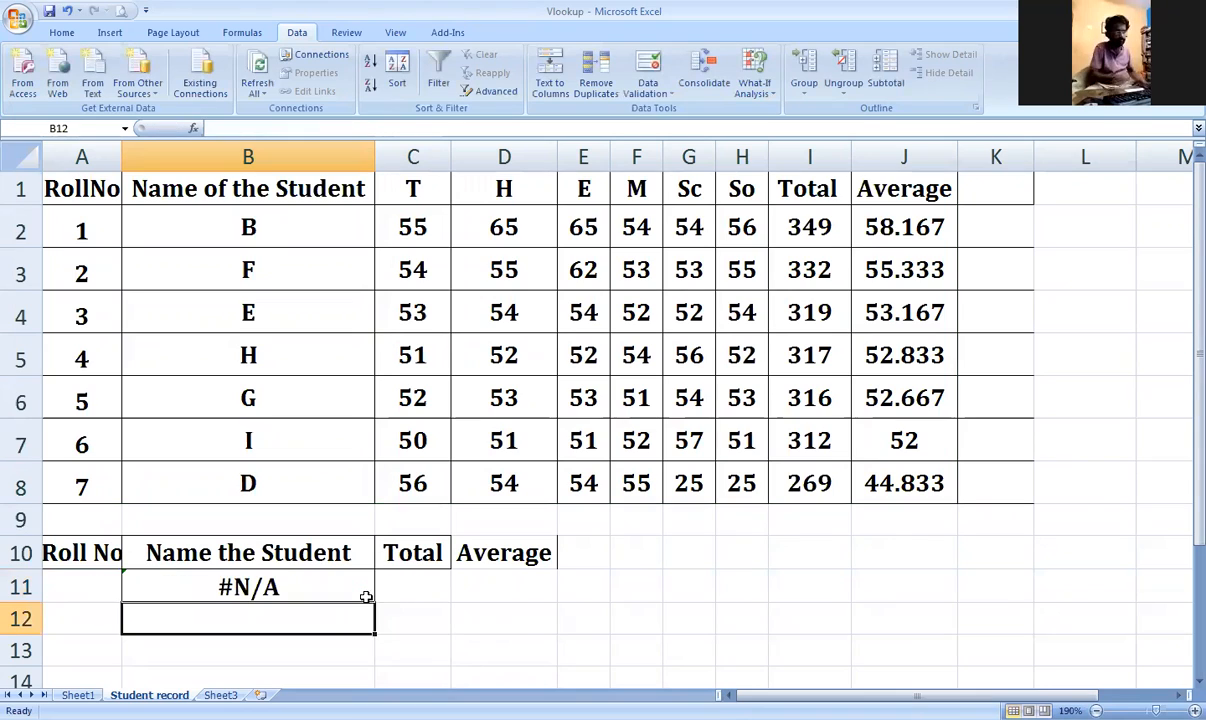
Step: Try roll numbers 1, 2 and 5 in A11, removing the stray 2 below it
left_click(100, 580)
type("1")
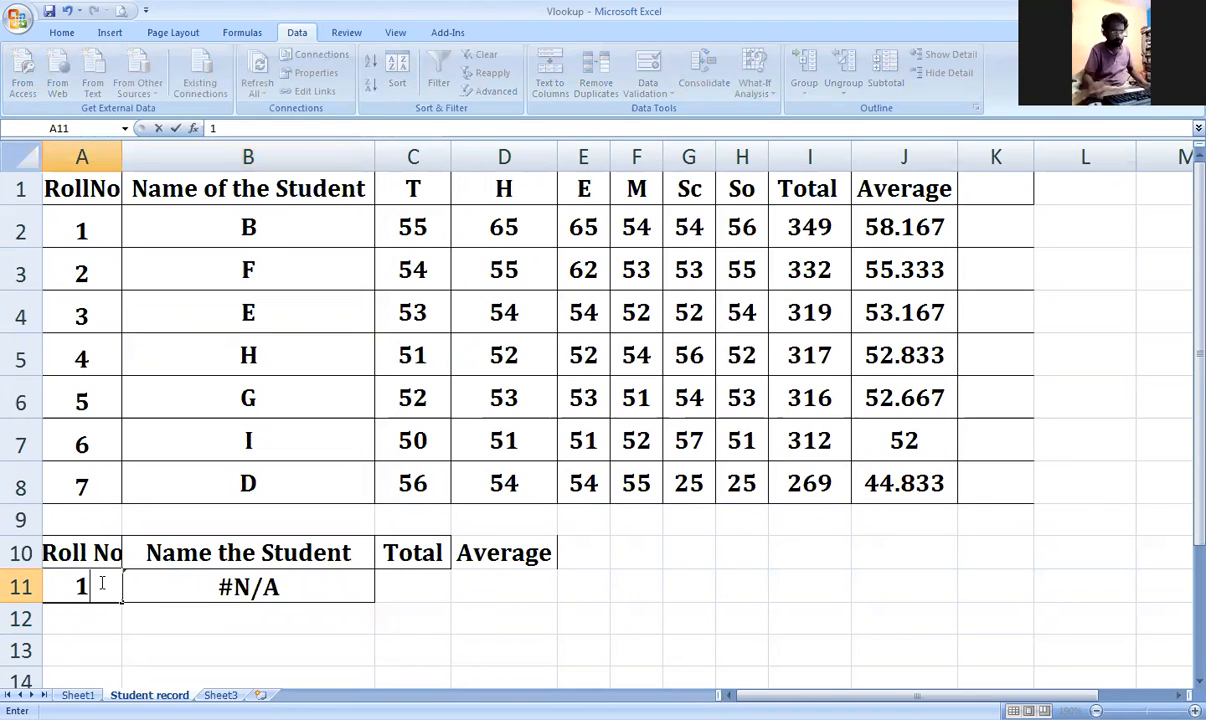
key("Return")
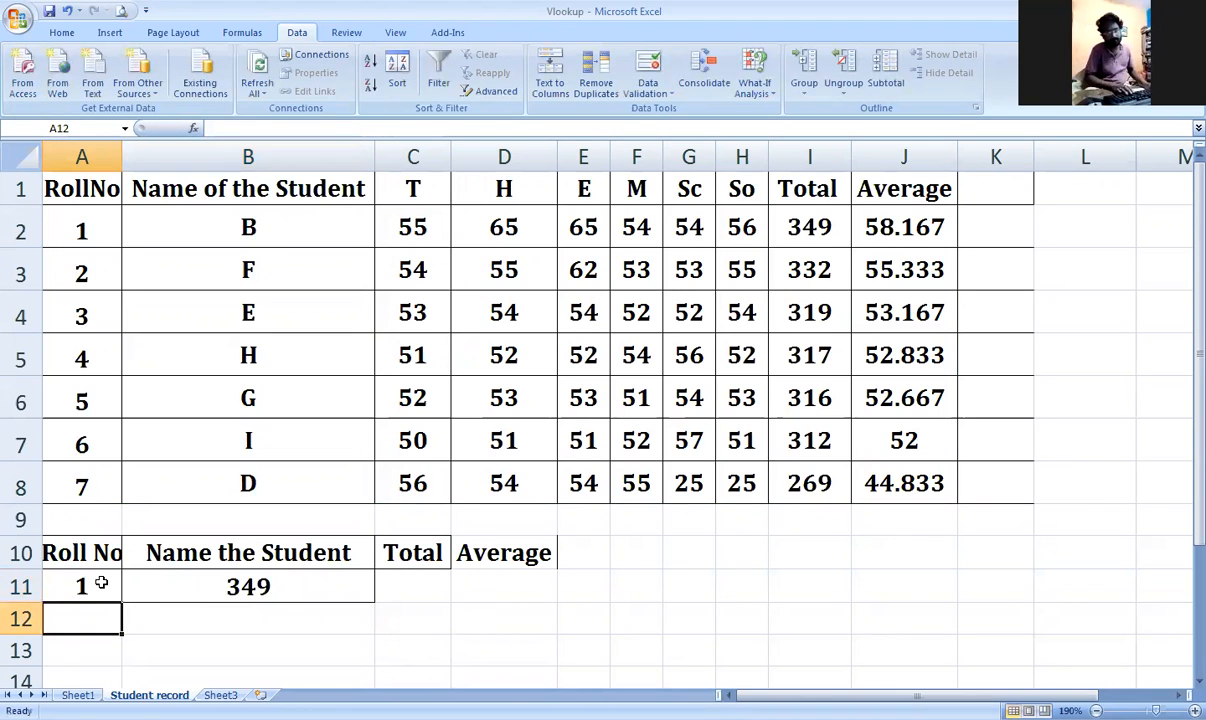
left_click(101, 582)
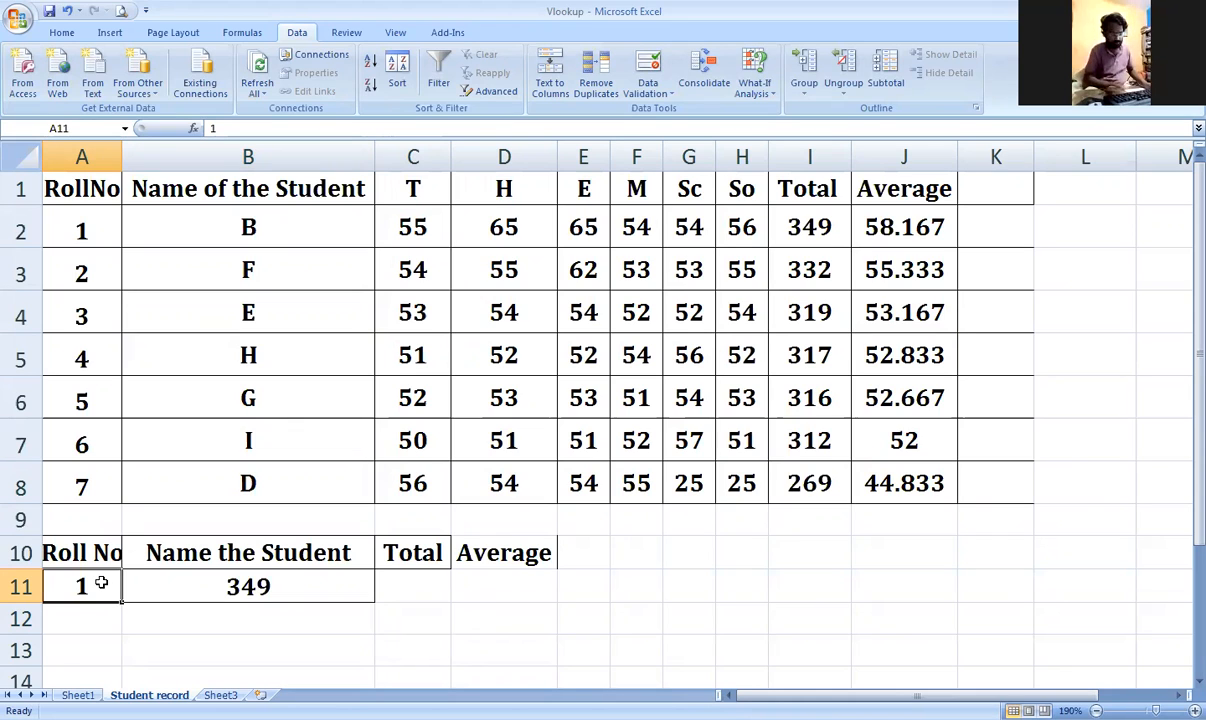
key("Down")
type("2")
key("Return")
left_click(101, 582)
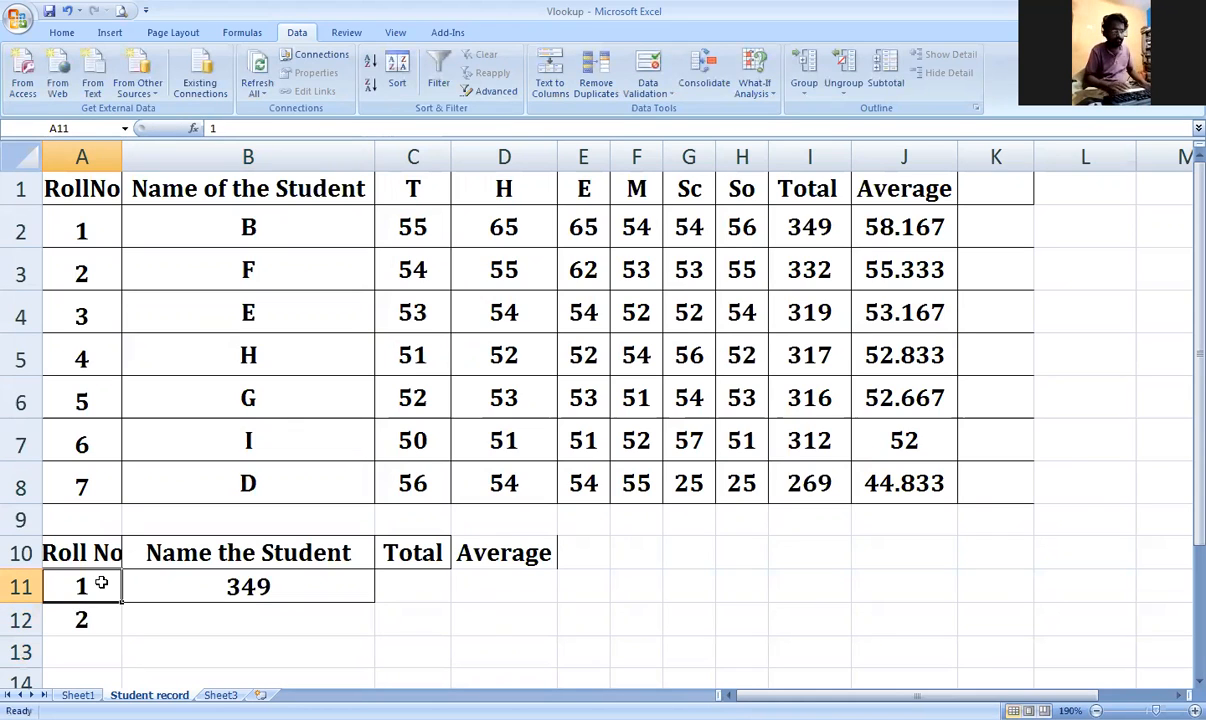
key("Delete")
type("5")
key("Return")
key("Delete")
Step: Enter roll numbers 6 and then 7 in A11, giving a total of 269
left_click(101, 582)
type("6")
key("Return")
left_click(101, 582)
key("Delete")
type("7")
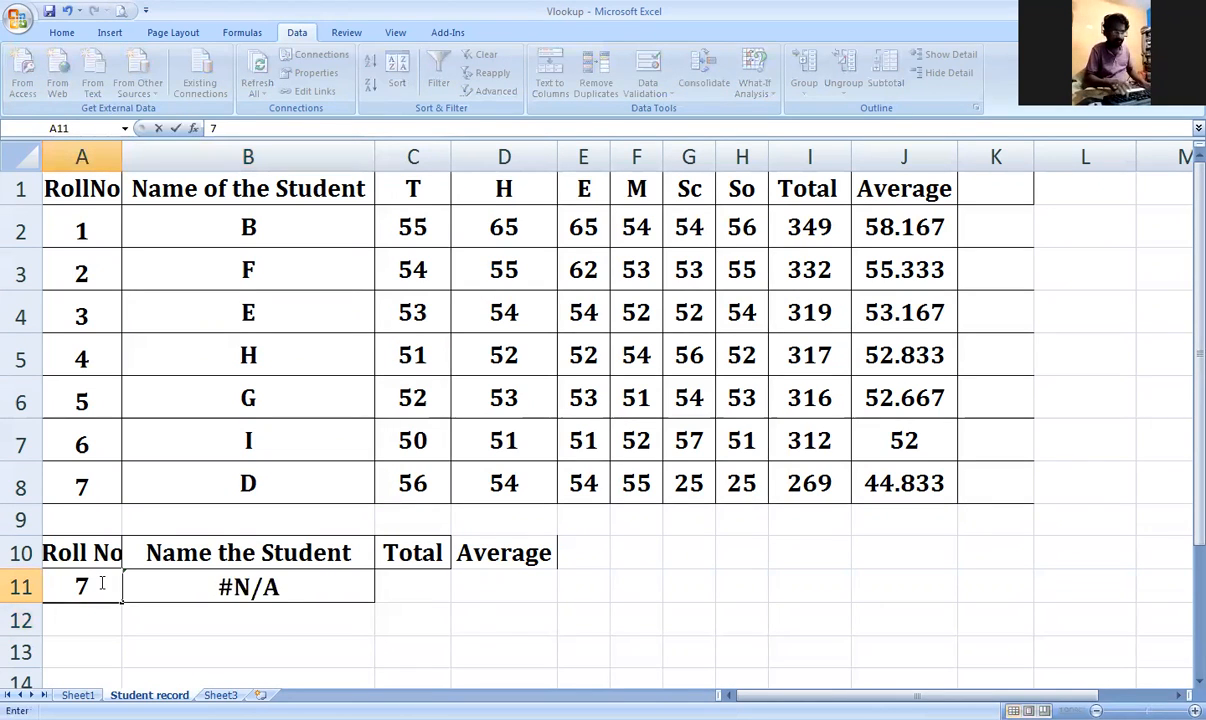
key("Return")
left_click(101, 582)
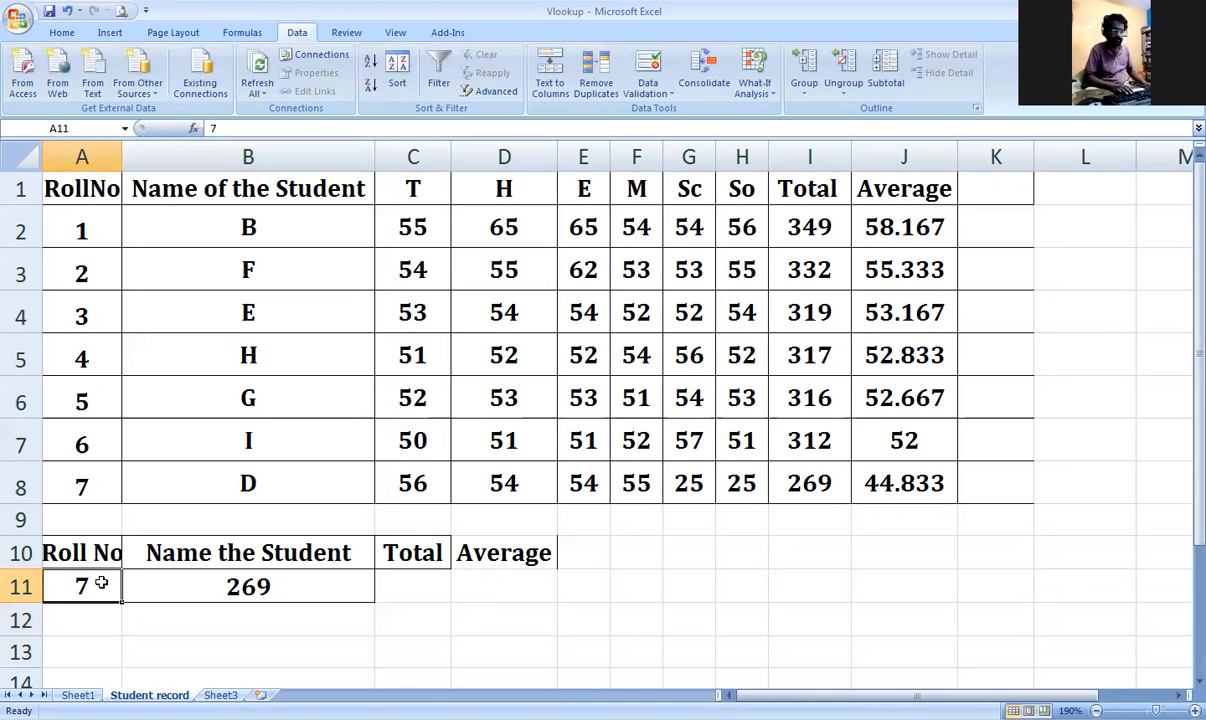
key("Right")
key("Right")
key("Left")
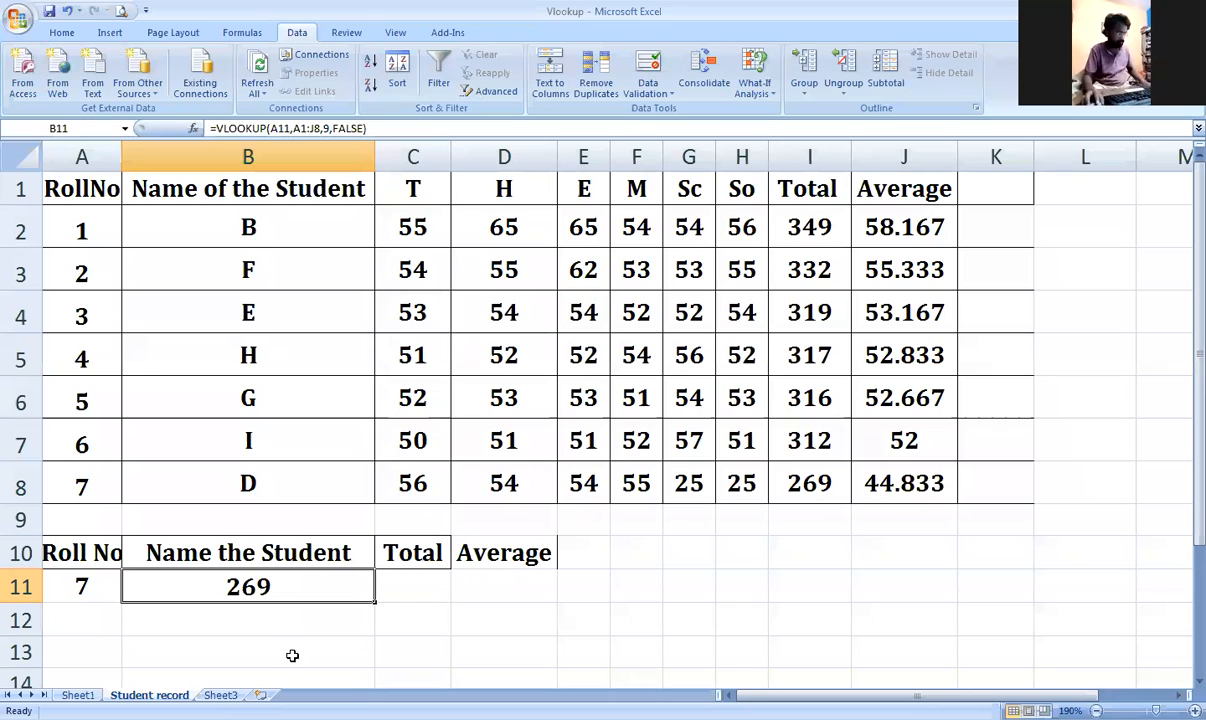
key("ctrl+c")
left_click(398, 587)
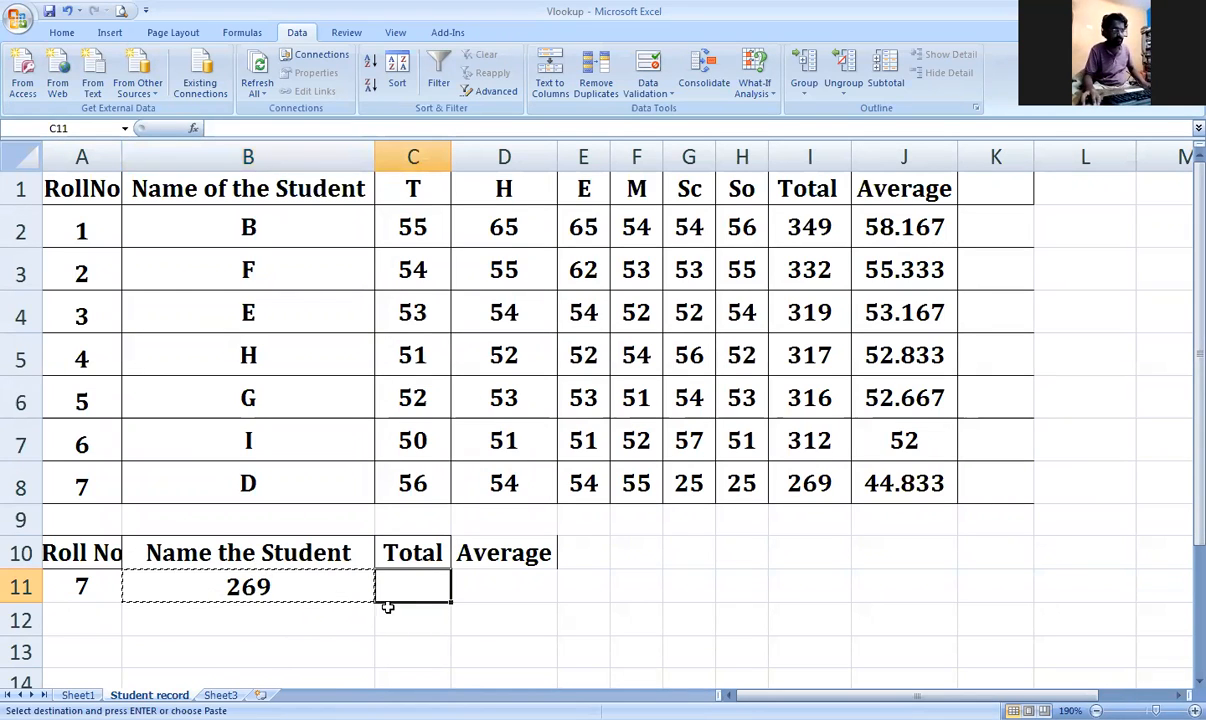
key("Escape")
key("Left")
left_click_drag(362, 128, 208, 127)
key("ctrl+c")
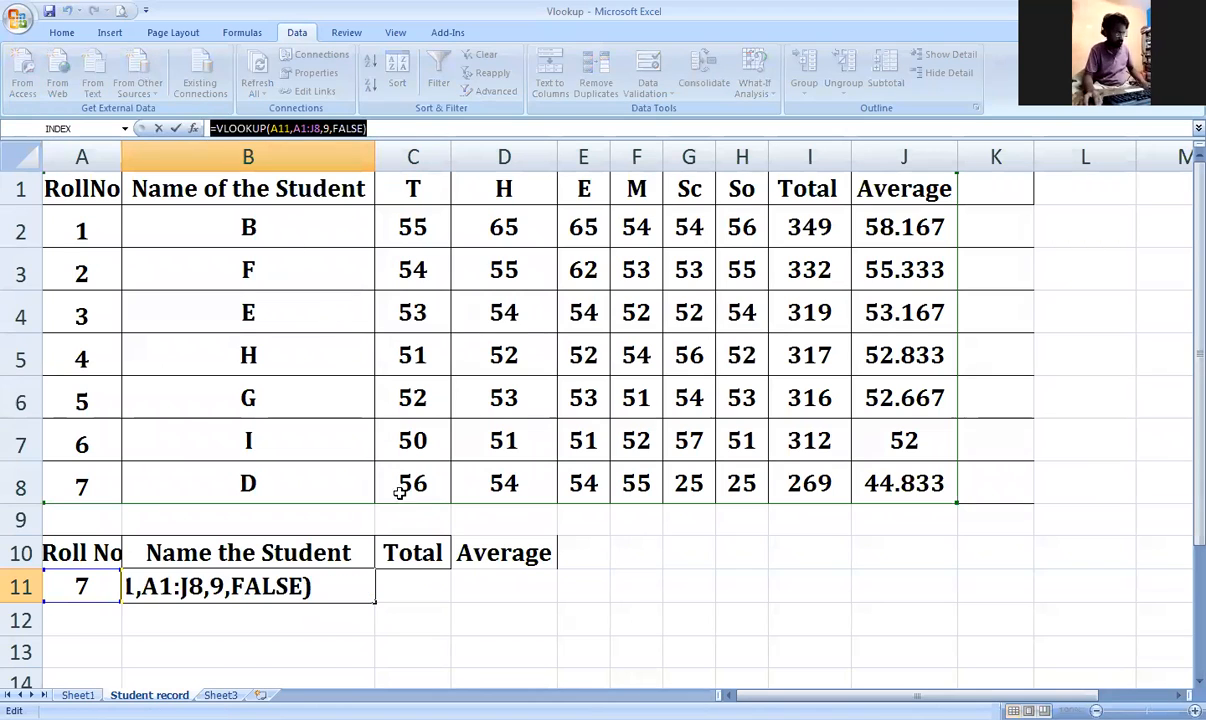
left_click(421, 588)
key("ctrl+v")
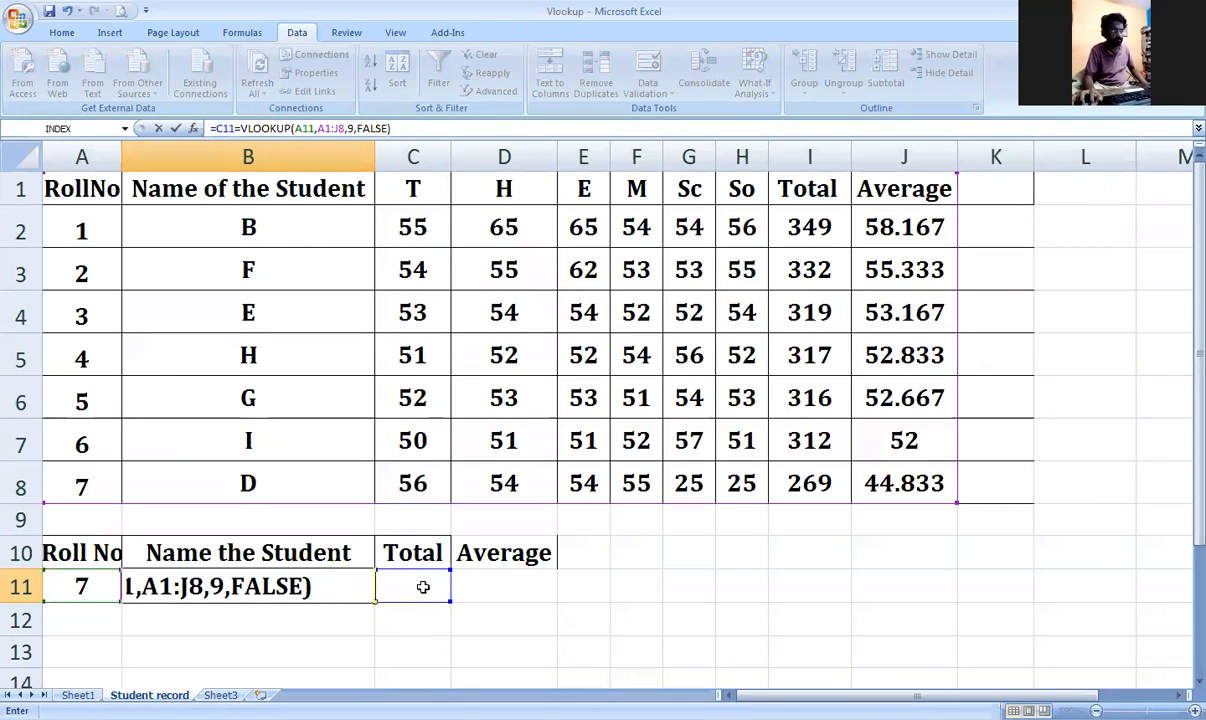
key("Escape")
left_click(422, 588)
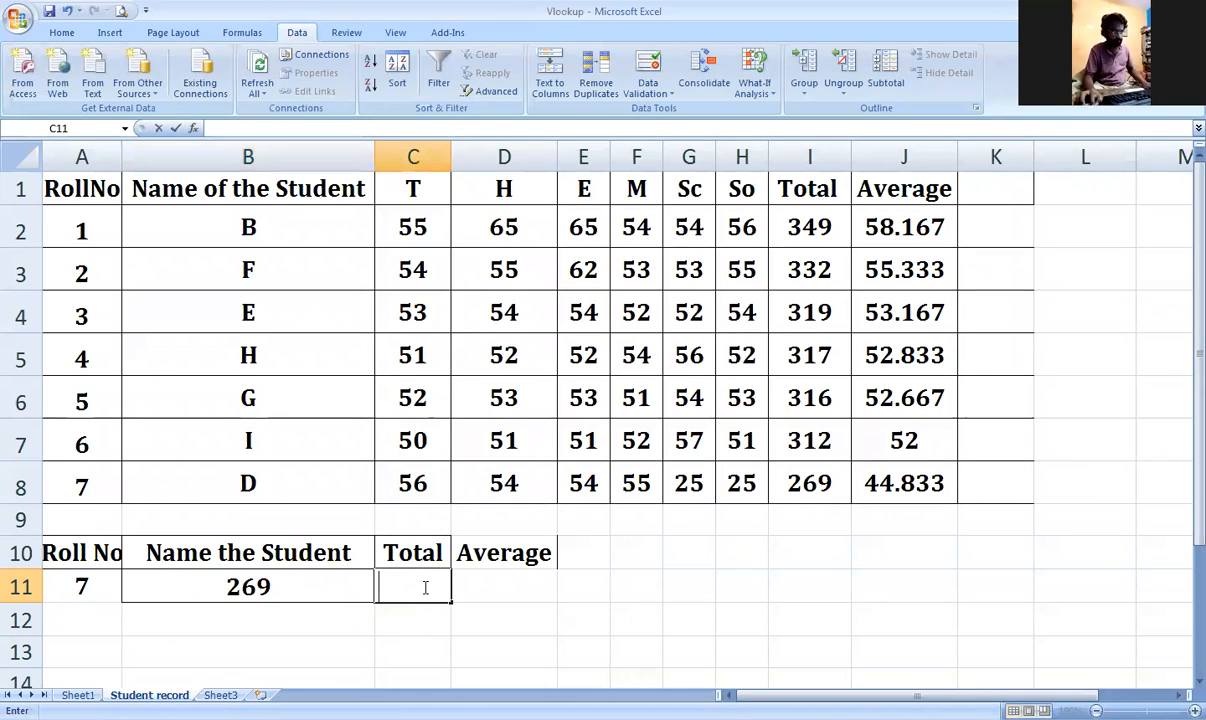
key("ctrl+v")
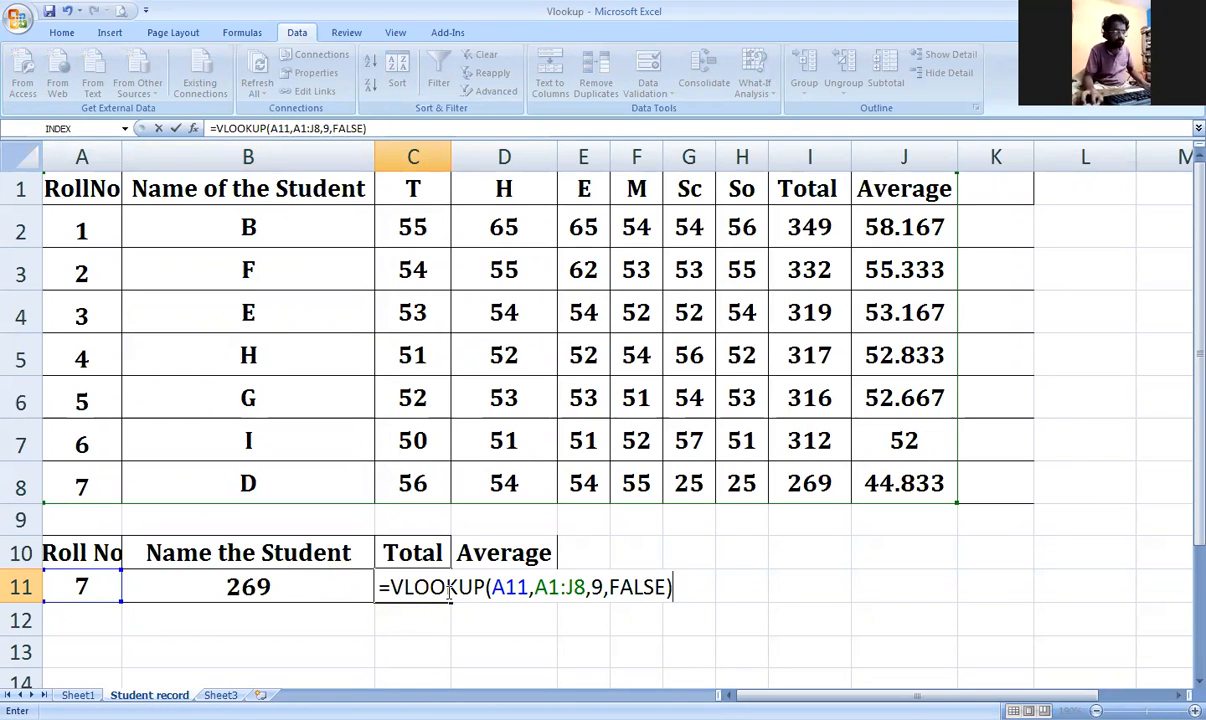
left_click(502, 588)
key("BackSpace")
type("B")
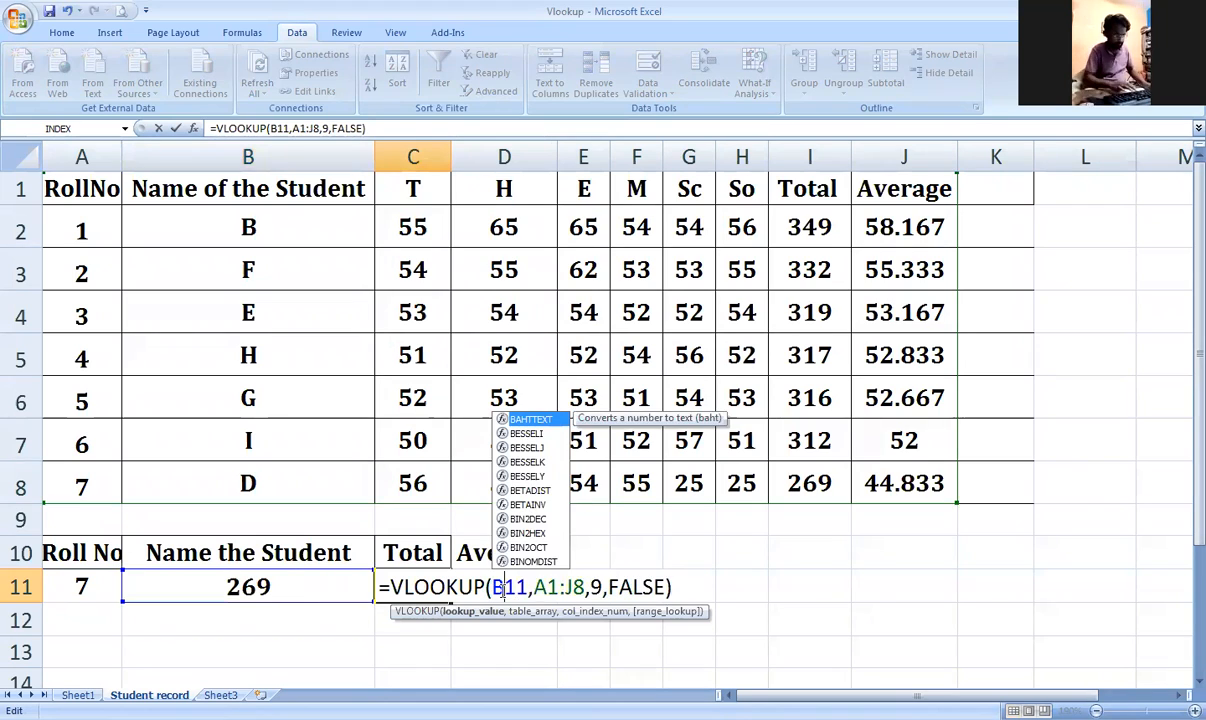
key("Return")
left_click(327, 590)
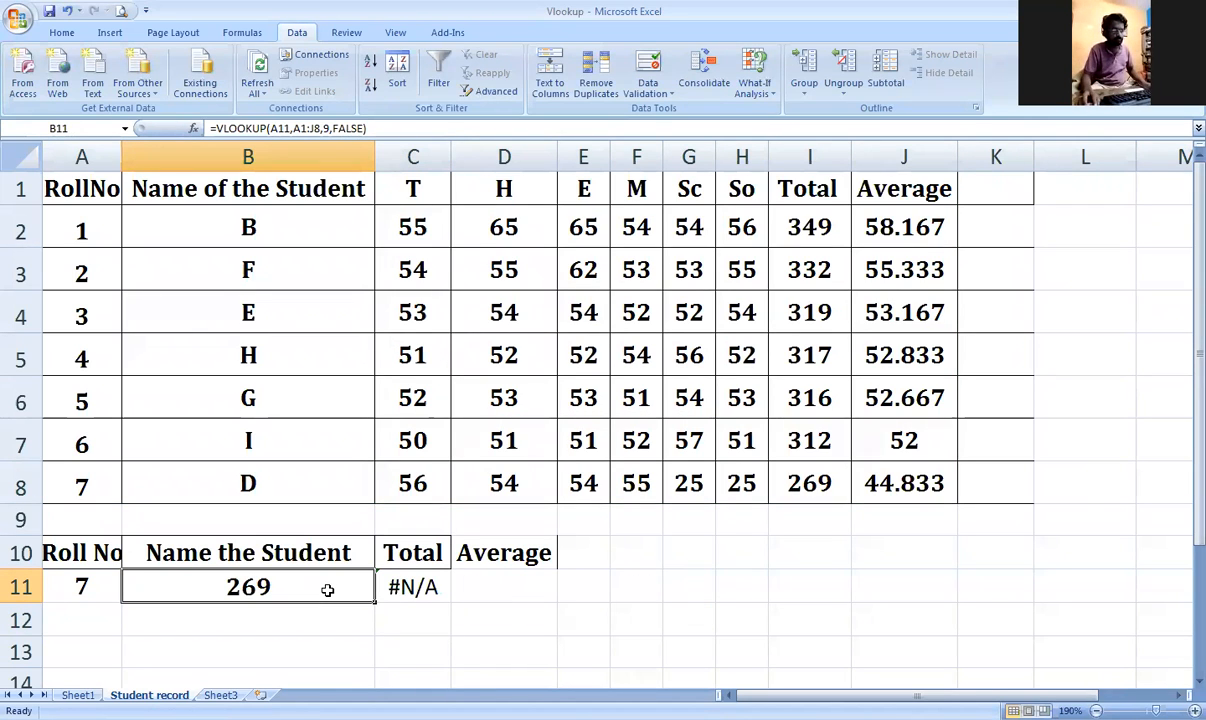
type("B")
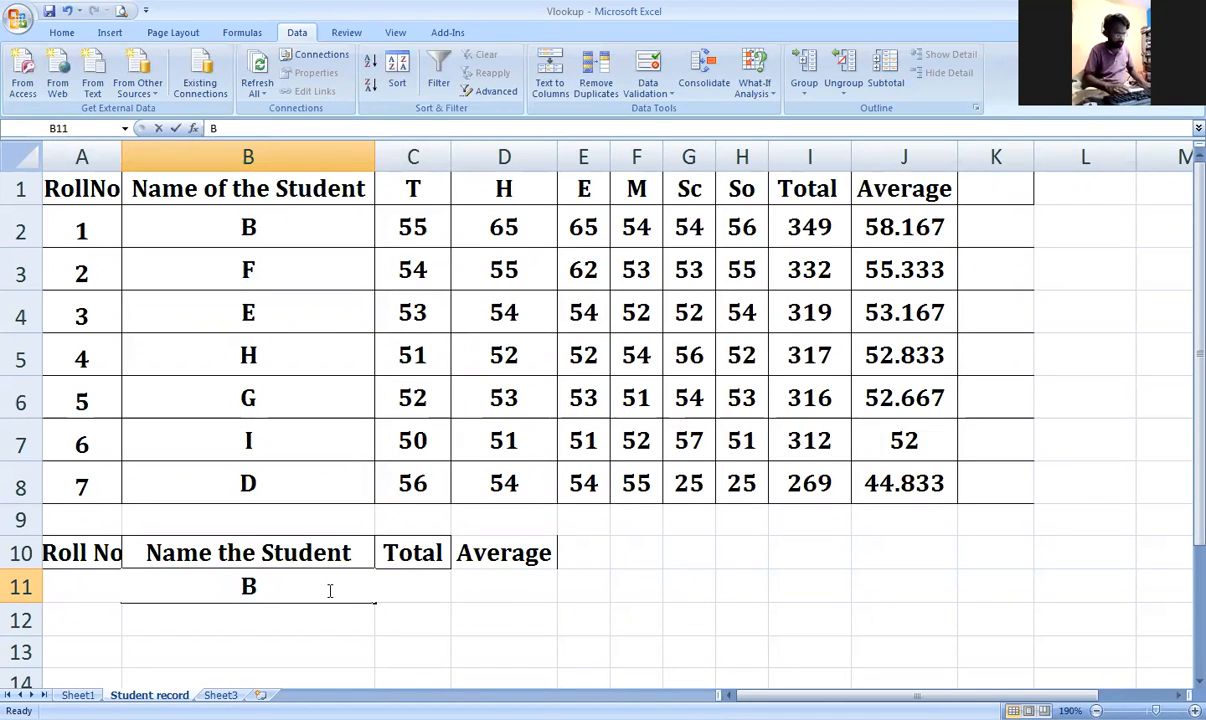
key("Return")
left_click(327, 590)
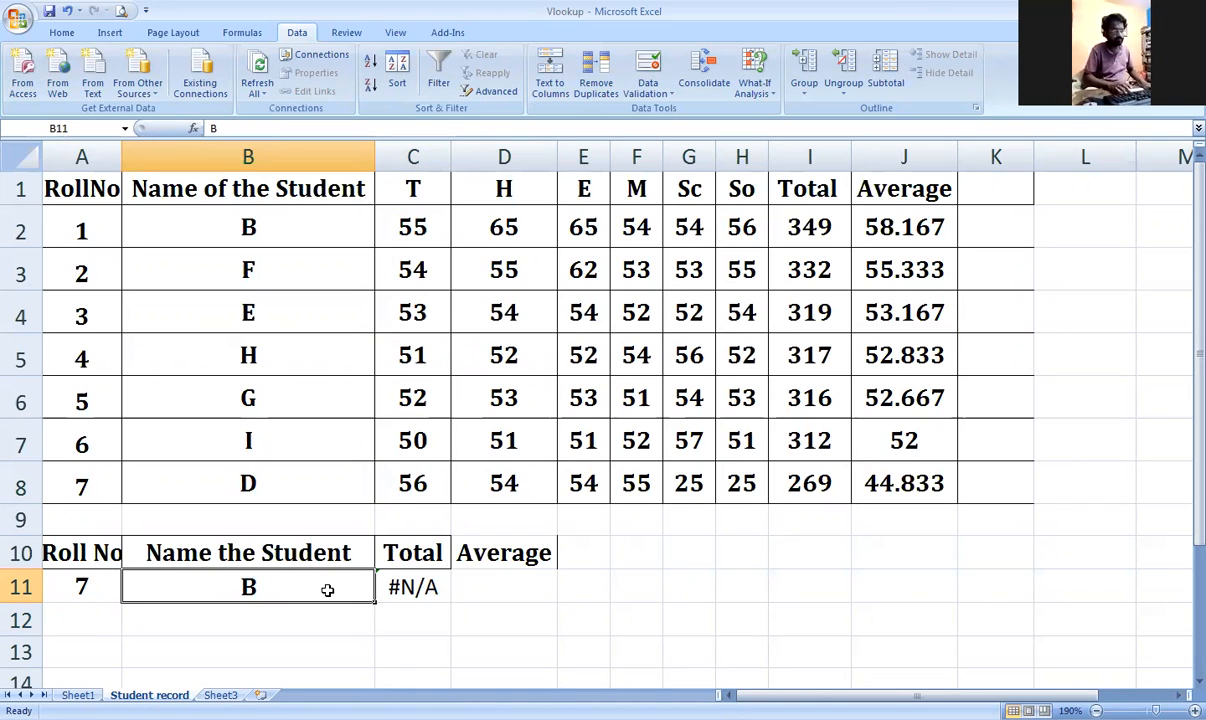
key("Left")
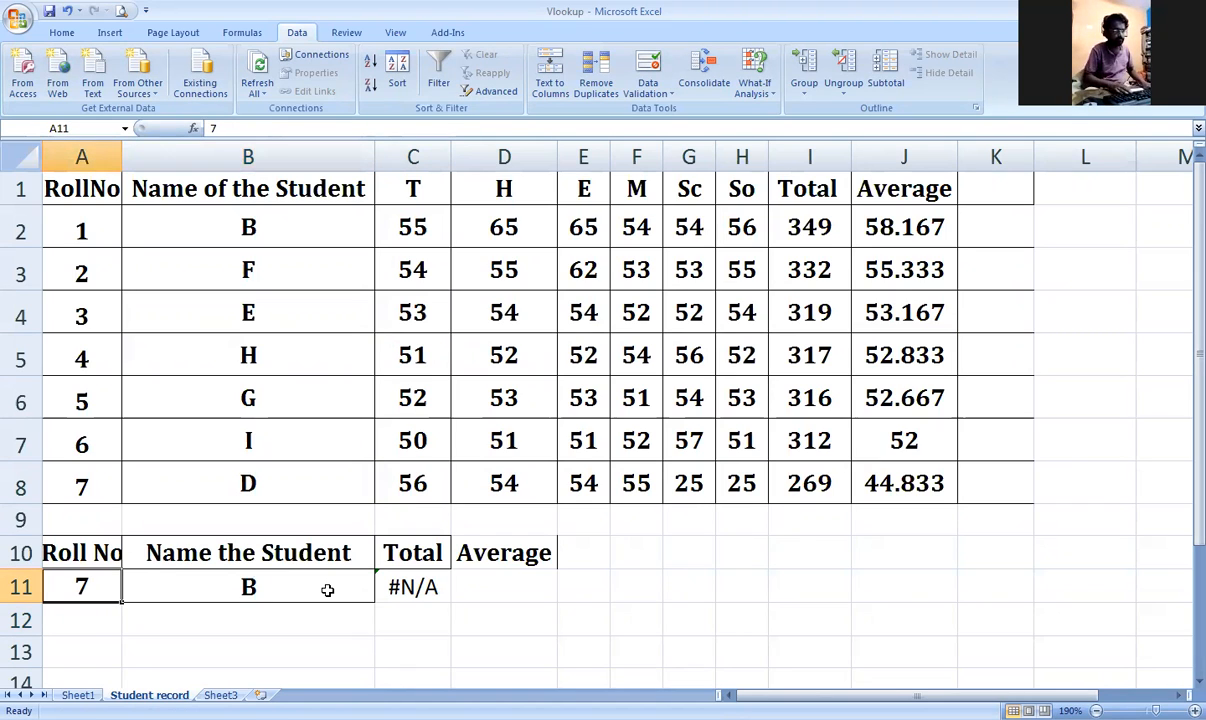
key("Right")
key("Right")
key("Delete")
key("Left")
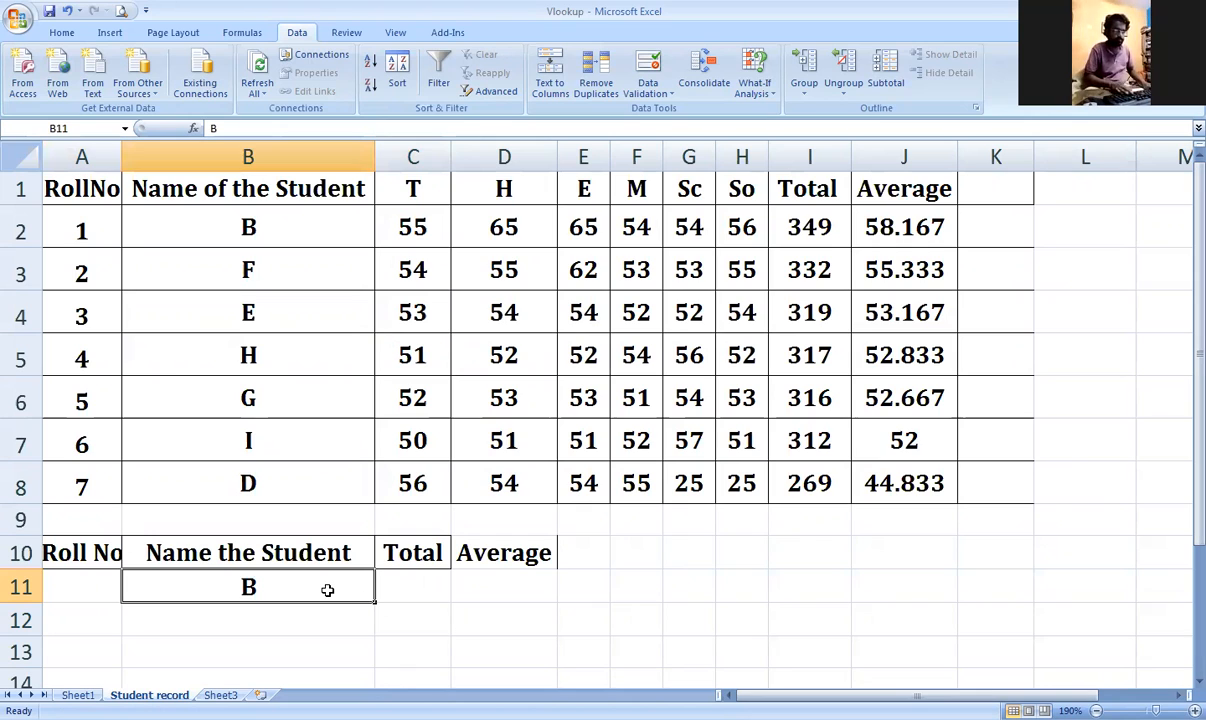
key("ctrl+z")
key("ctrl+z")
key("ctrl+z")
key("Right")
key("Delete")
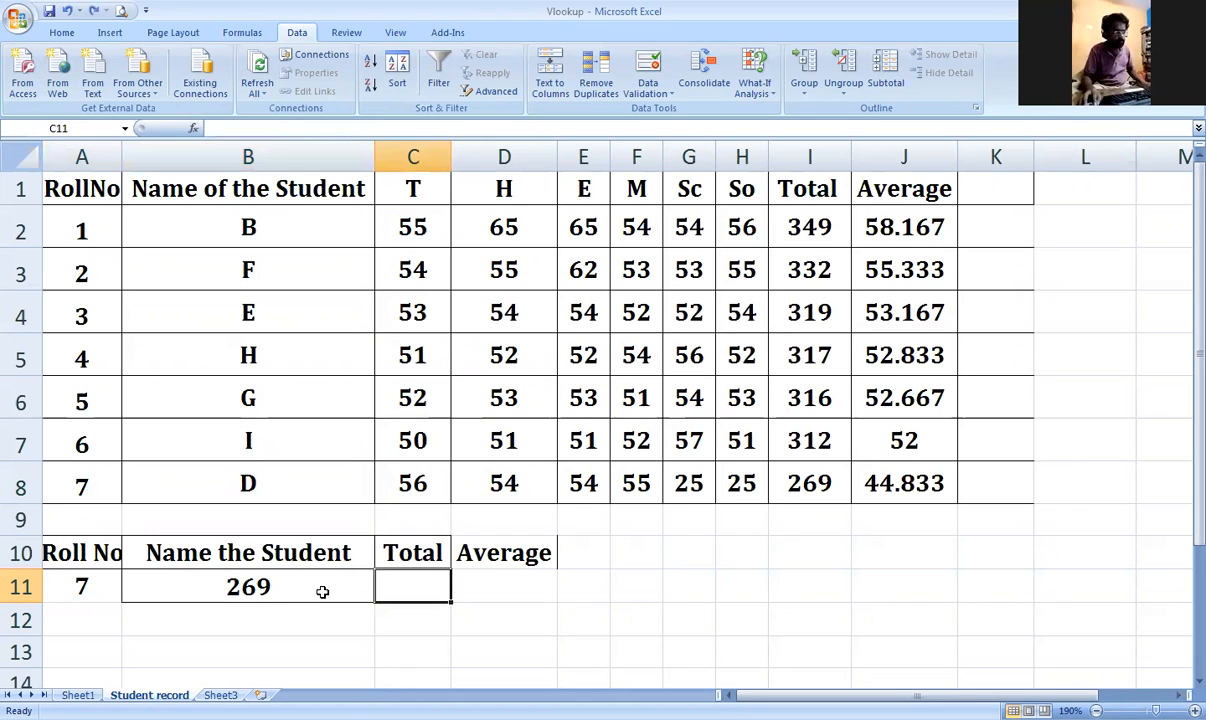
key("Left")
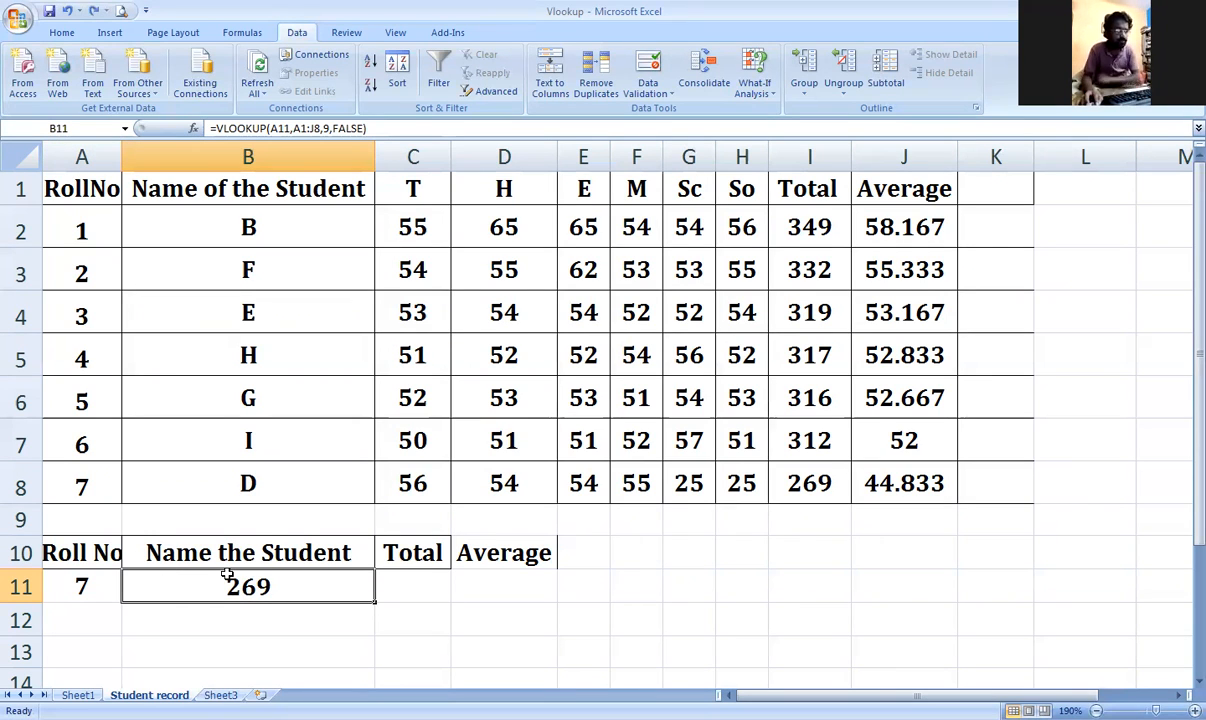
Step: Retitle B10 as Total and C10 as Average
left_click(308, 556)
key("BackSpace")
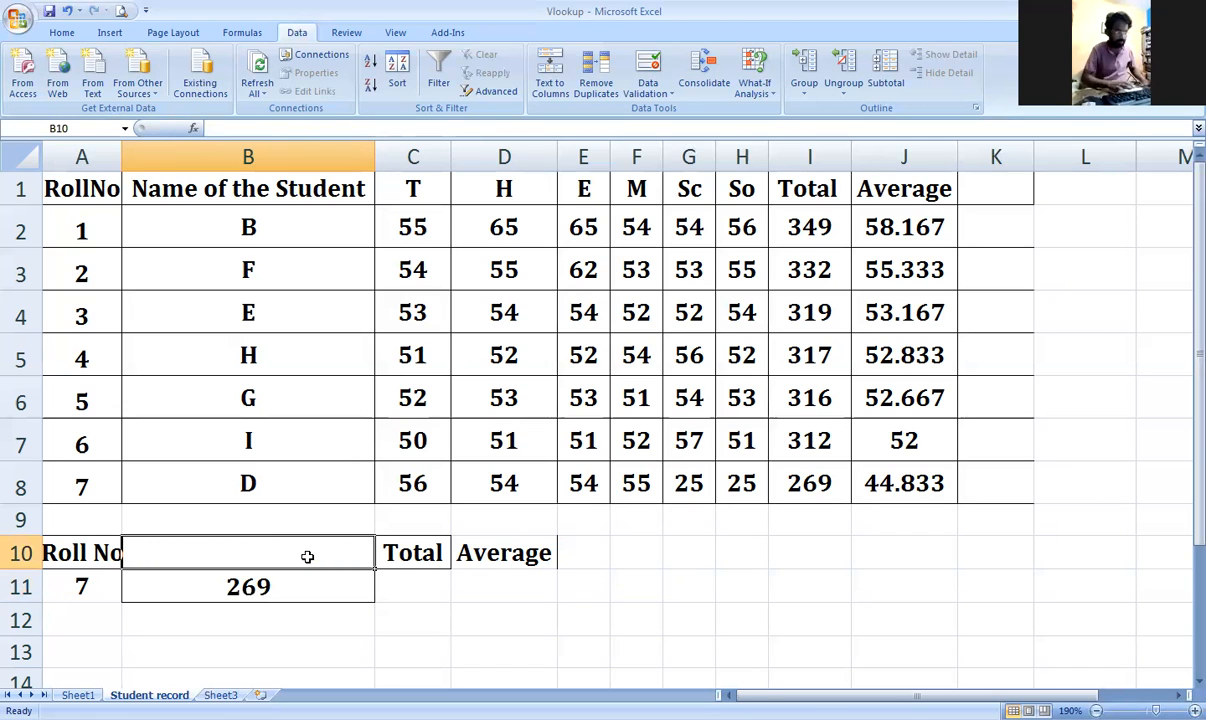
type("Total")
key("Tab")
key("Delete")
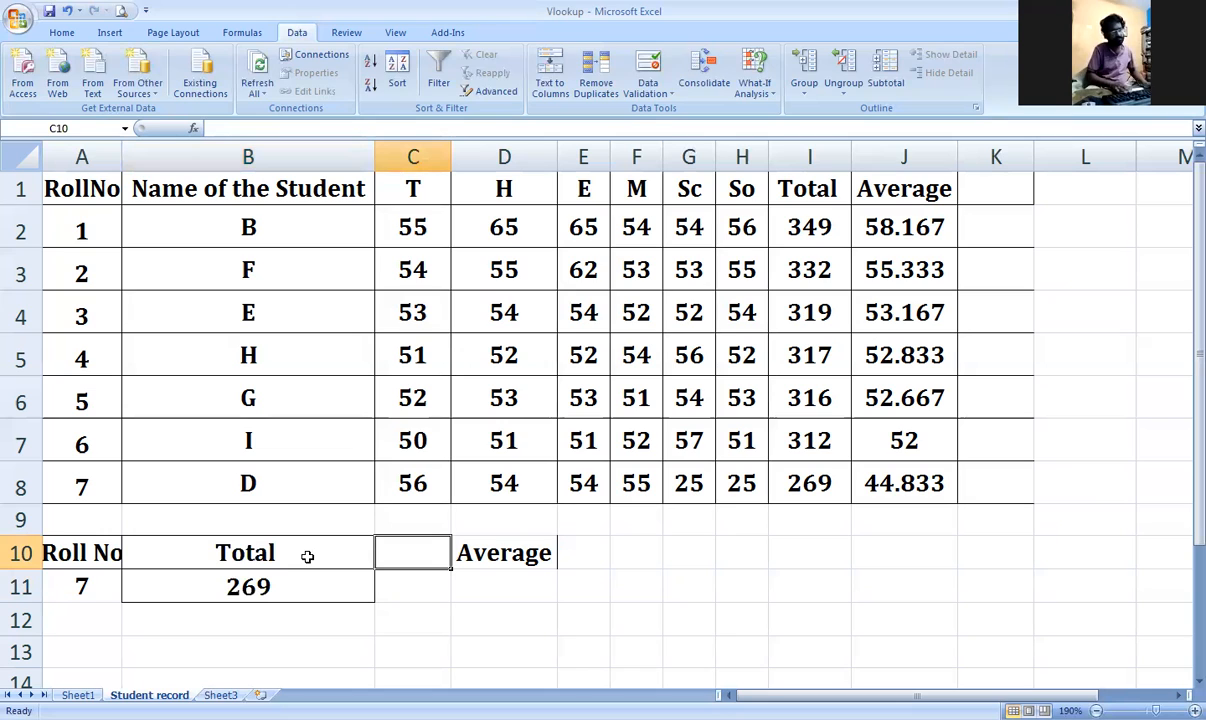
type("average")
key("Return")
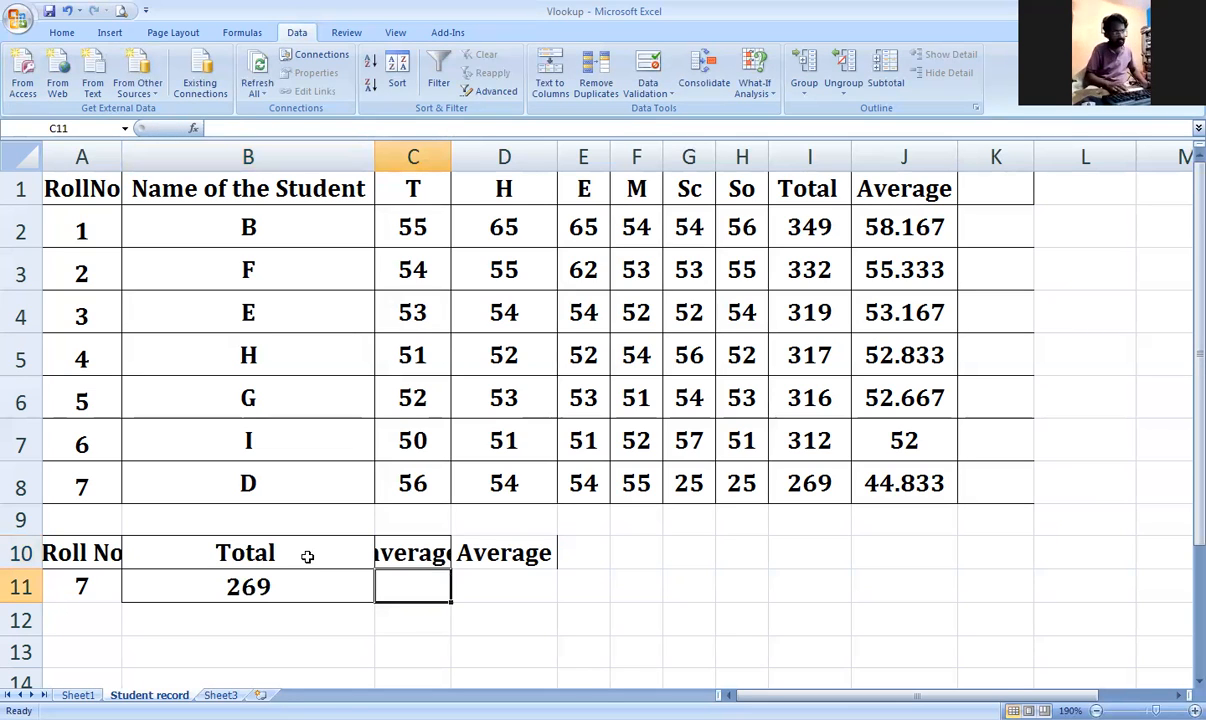
key("Up")
key("F2")
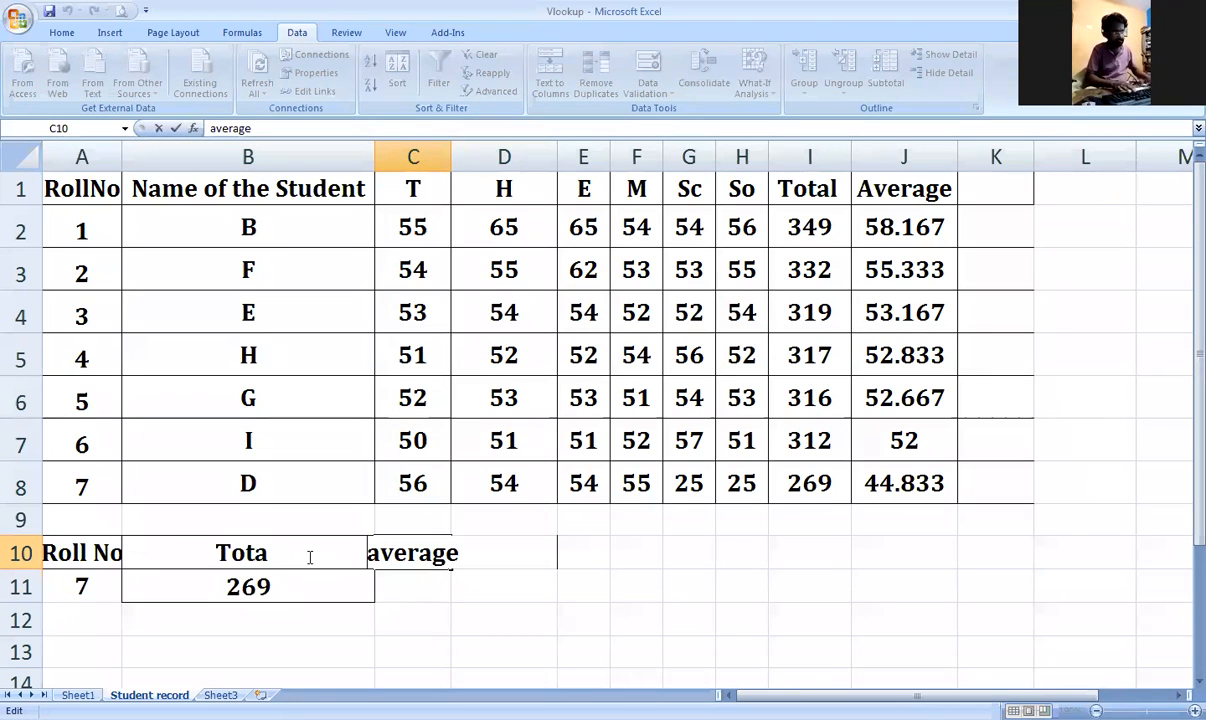
type("A")
key("Return")
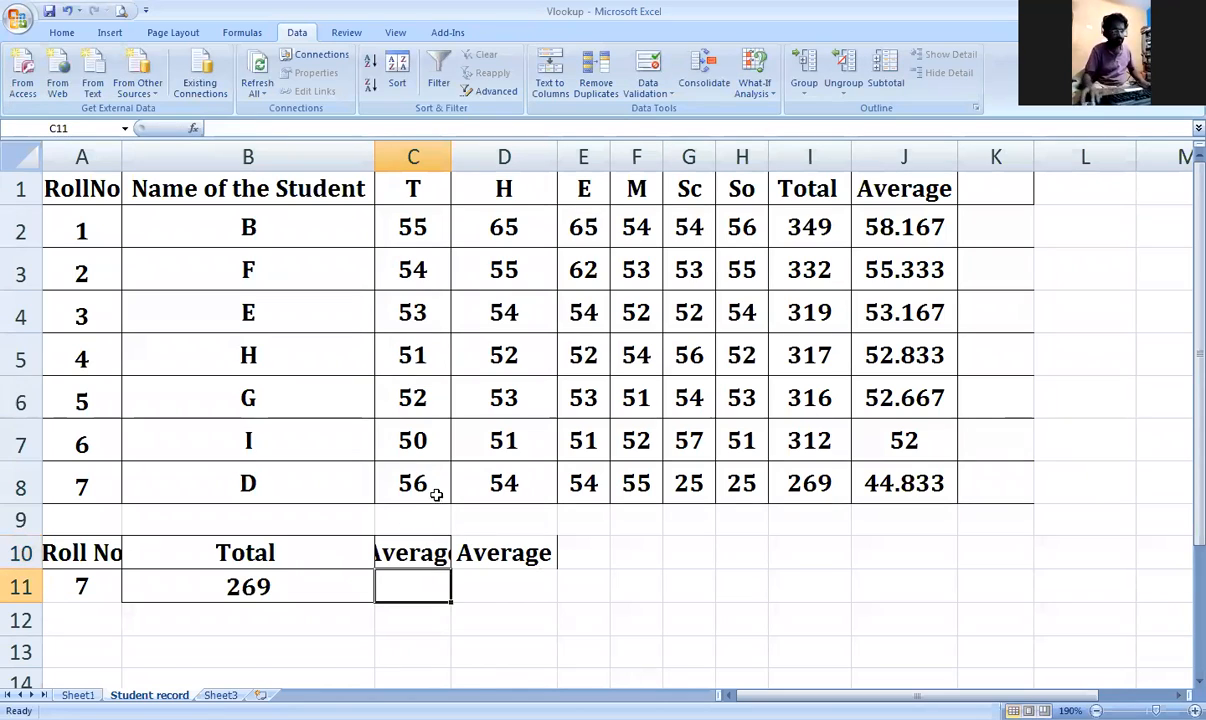
Step: Autofit column C and delete the duplicate Average heading in D10
double_click(451, 156)
left_click(586, 553)
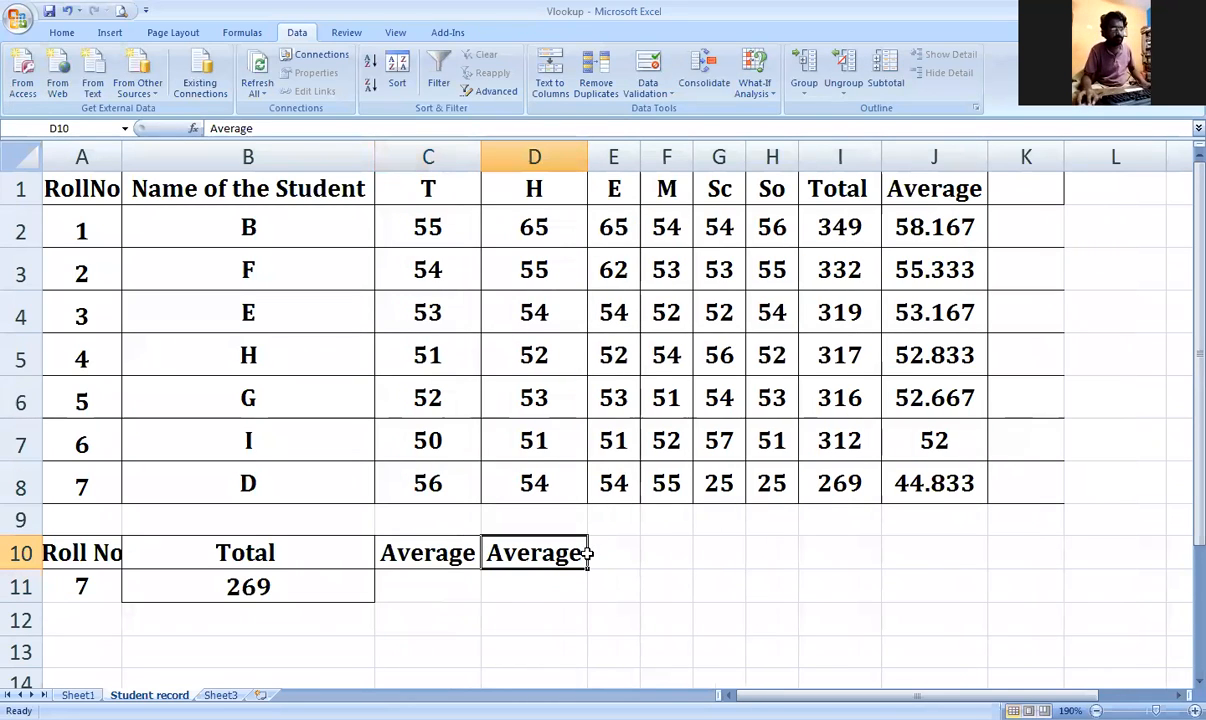
key("Delete")
Step: Enter roll number 8 in A11, which returns #N/A
left_click(92, 593)
type("8")
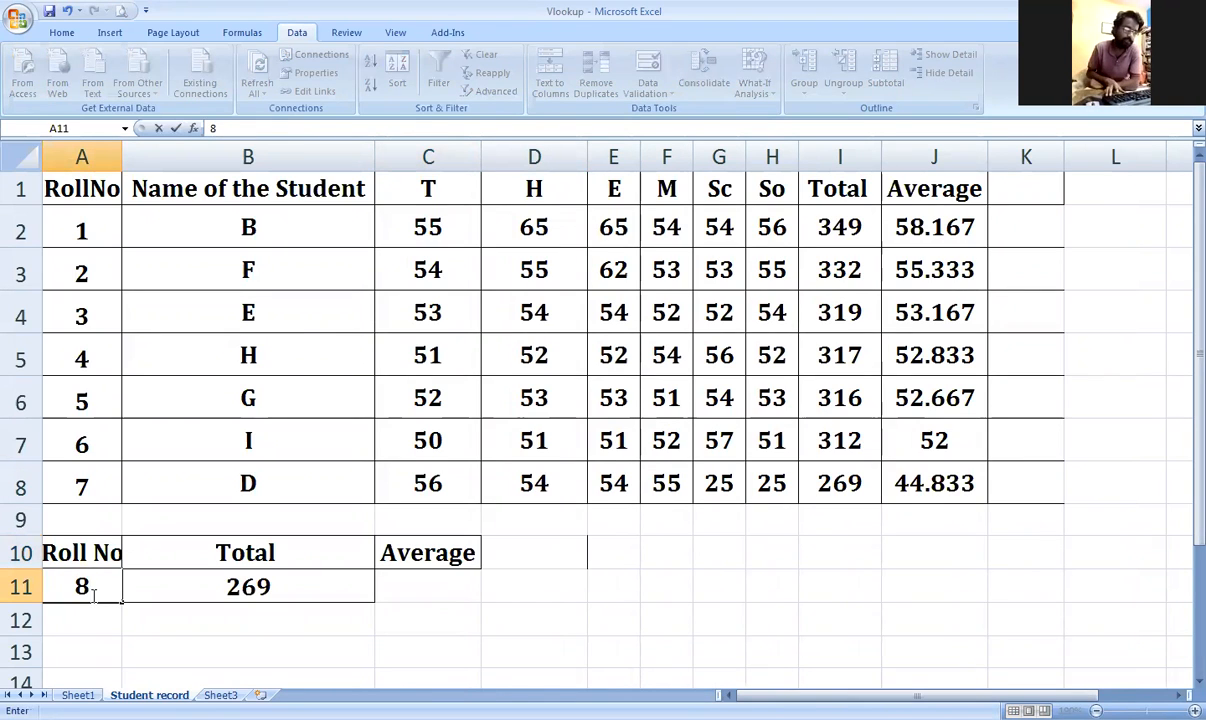
key("Return")
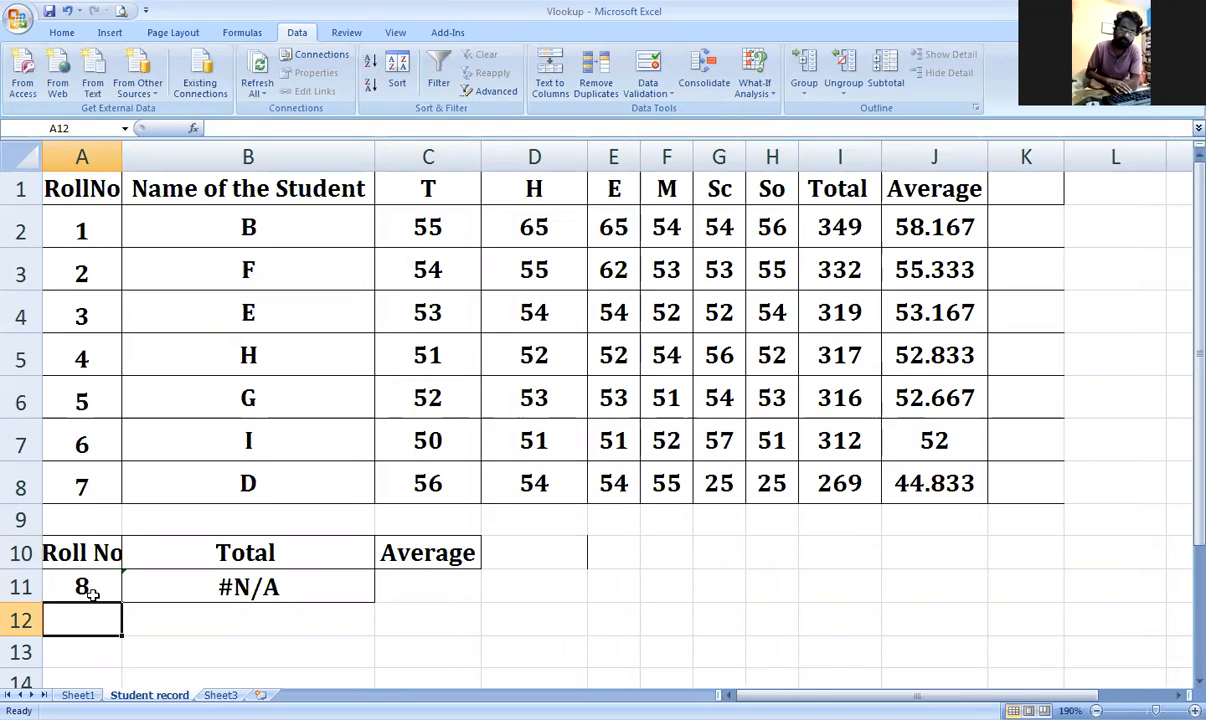
Step: Enter roll number 6 in A11 (total 312), then 7 to restore total 269
left_click(92, 593)
type("6")
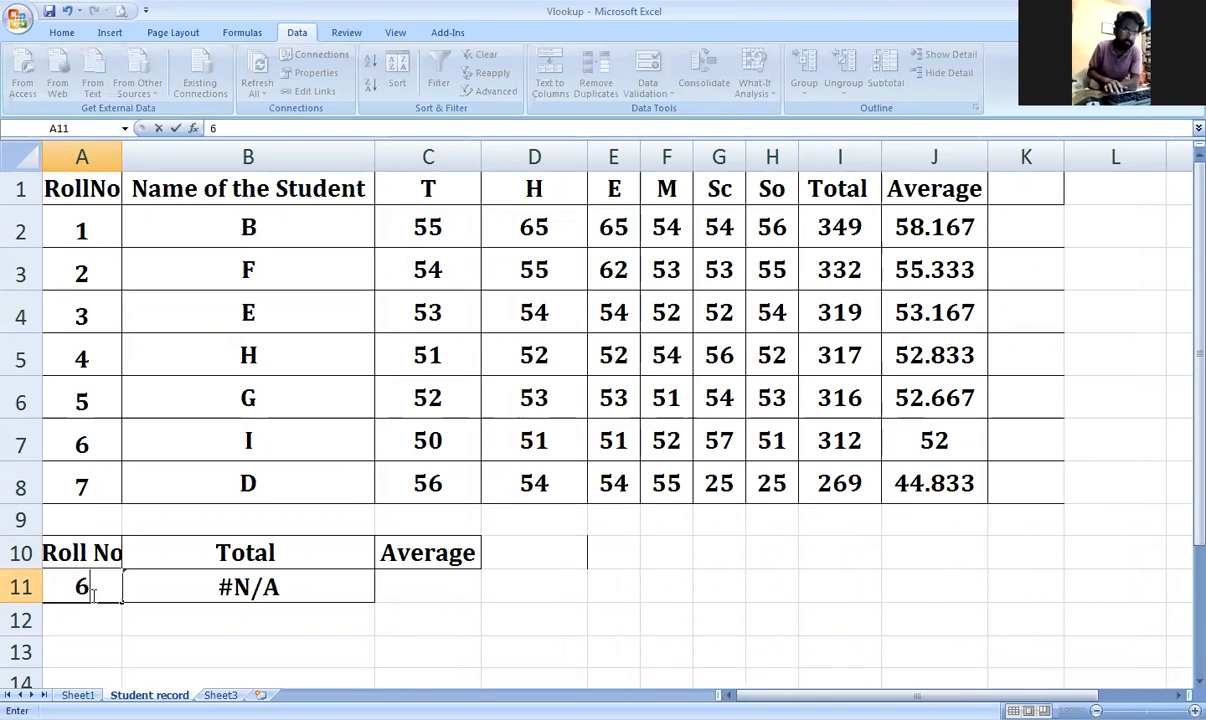
key("Return")
left_click(92, 593)
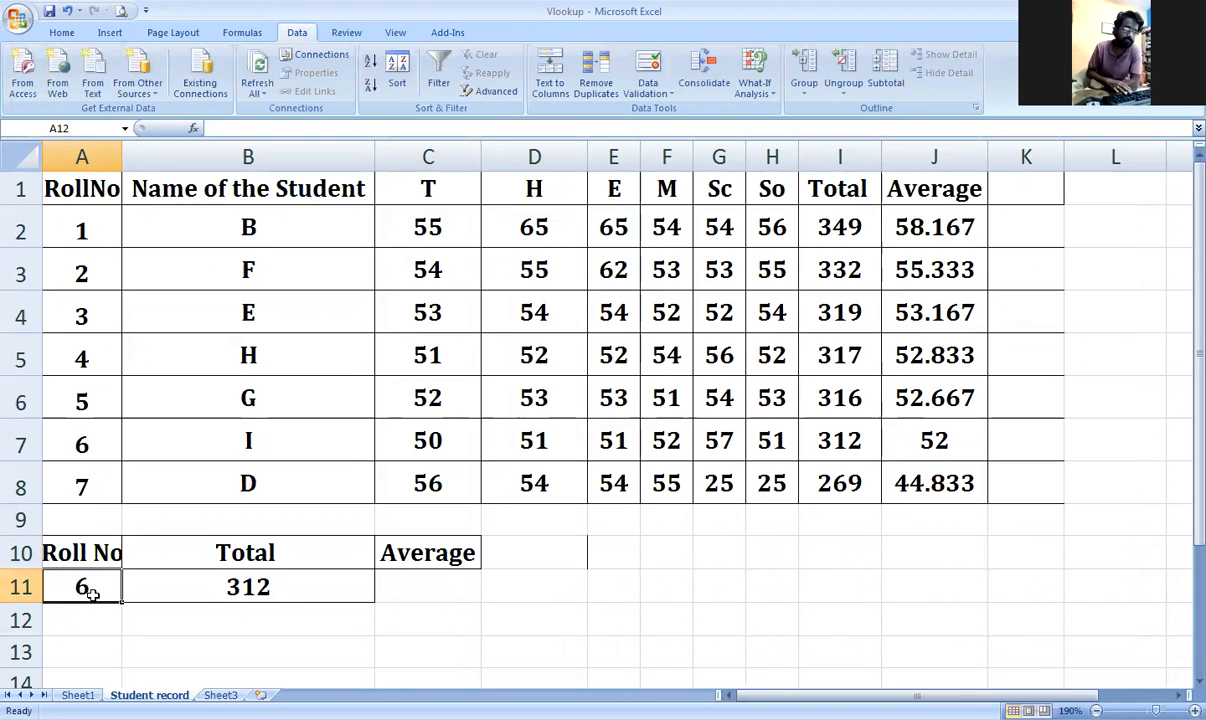
type("7")
key("Return")
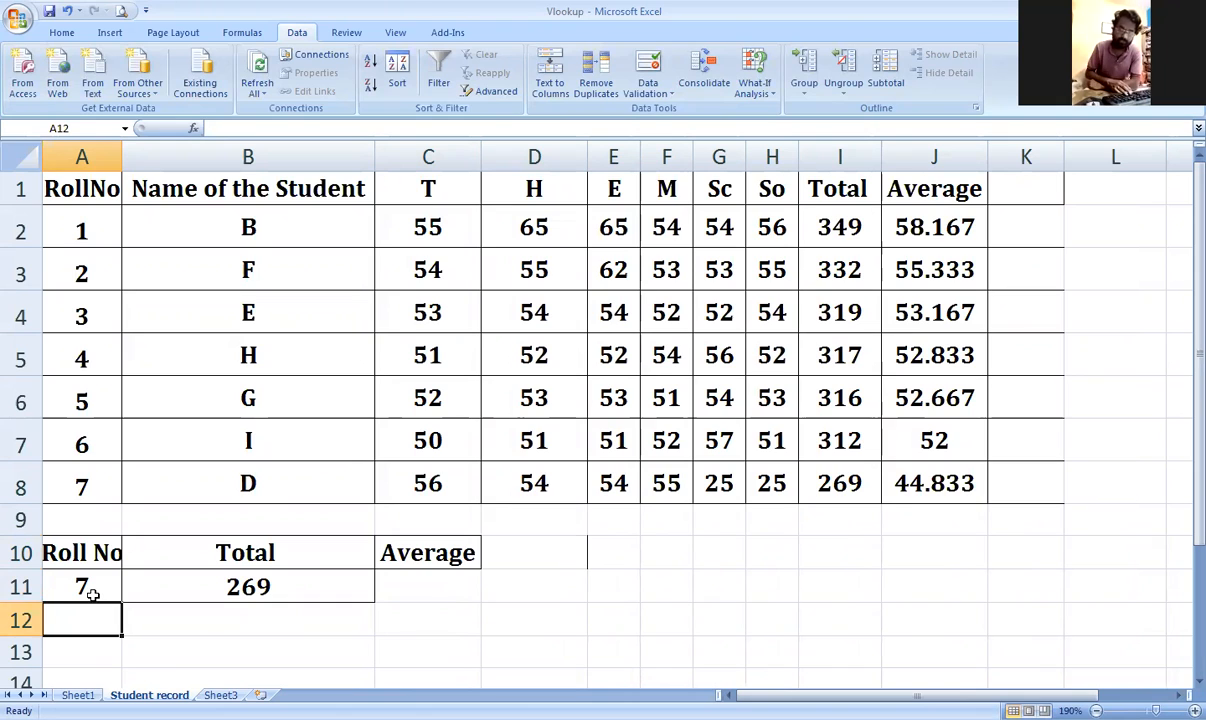
key("Up")
key("Right")
Step: Type the heading Name of the Students in D10
key("Right")
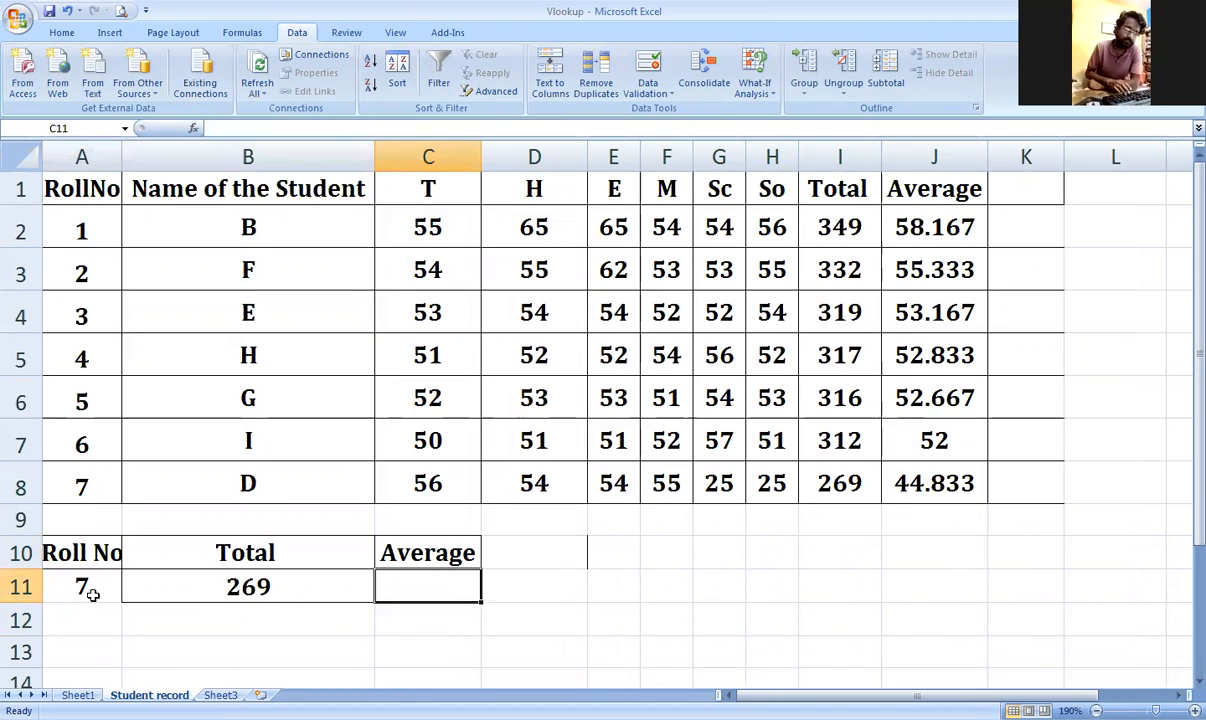
key("Up")
key("Right")
type("N")
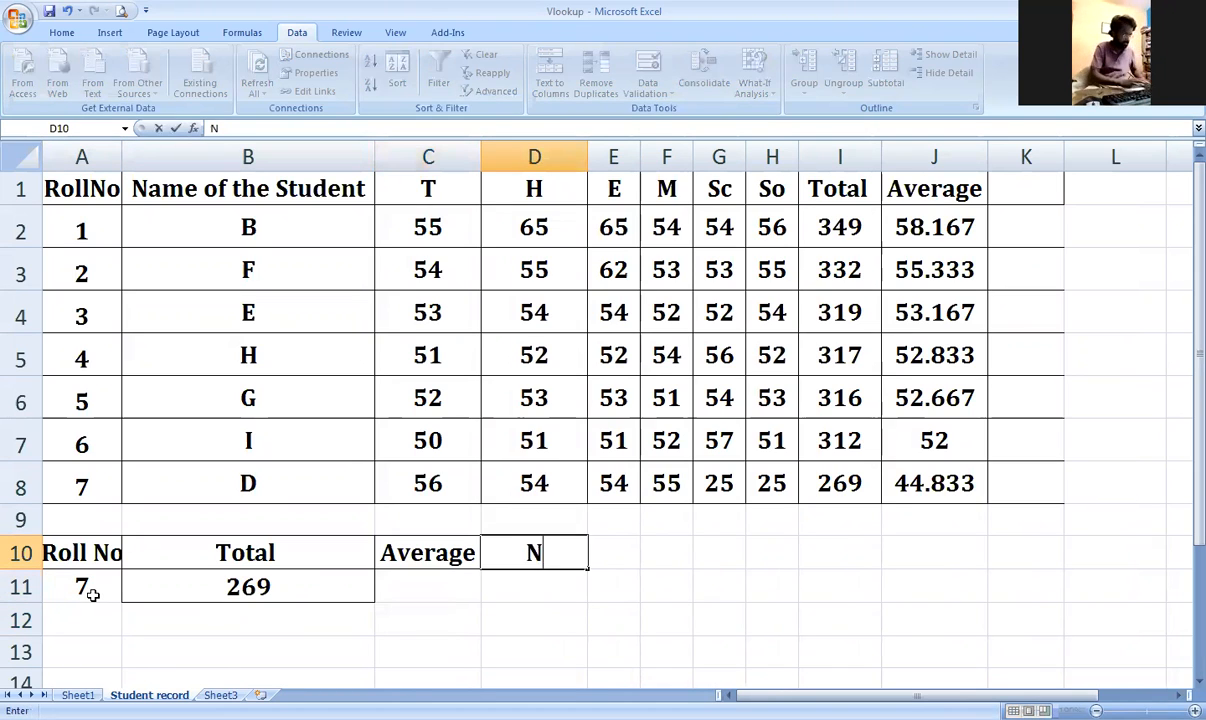
type("ame of te g\\\\")
key("BackSpace")
key("BackSpace")
key("BackSpace")
key("BackSpace")
key("BackSpace")
type("he Students")
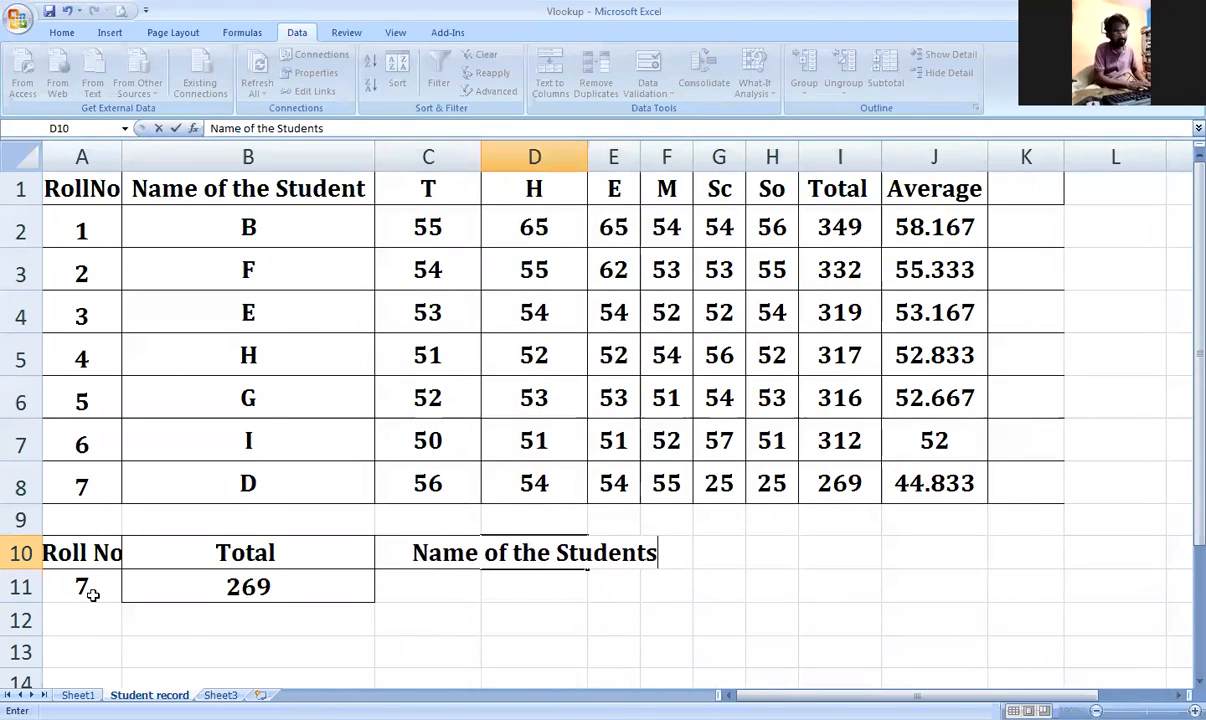
key("Return")
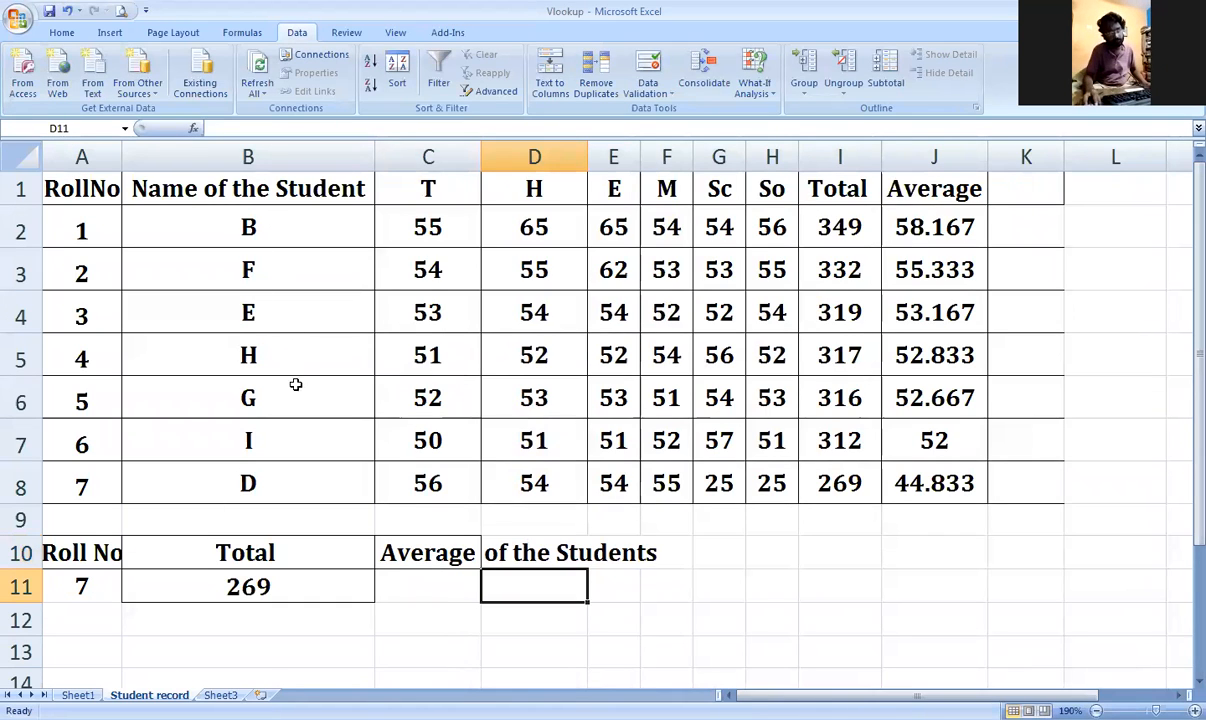
Step: Discard the partial =VLOOKUP in D11 and autofit column D to its heading
type("=")
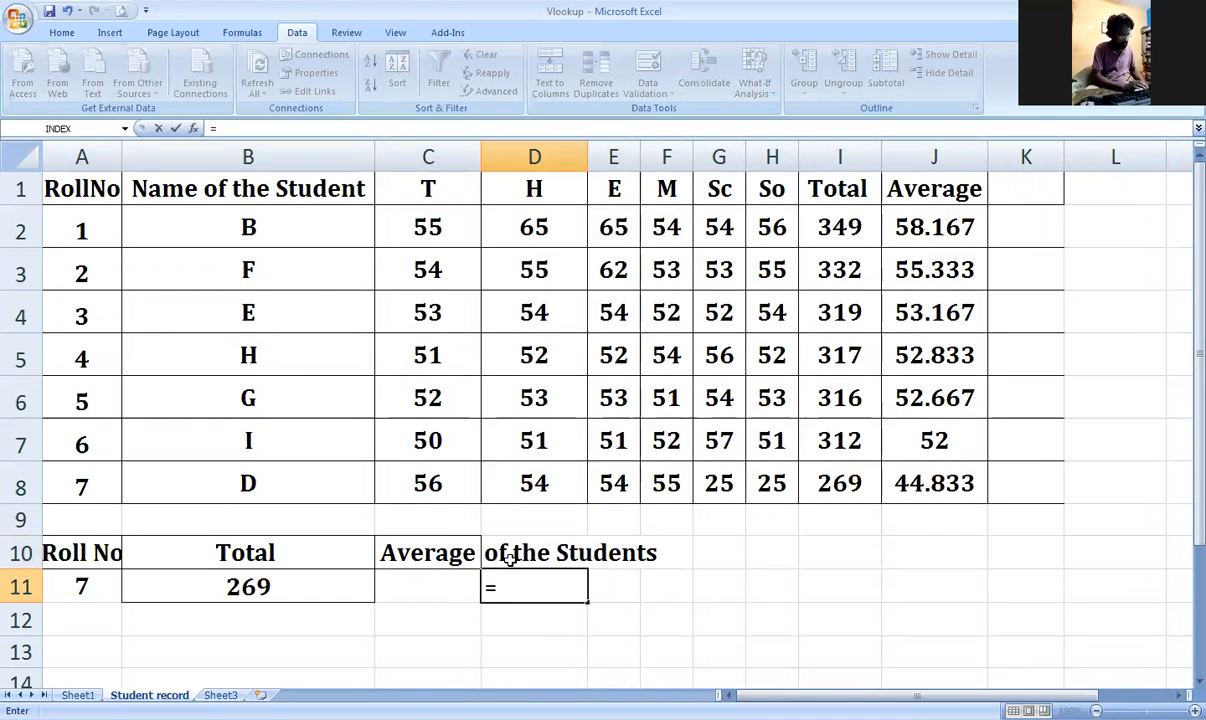
type("vl")
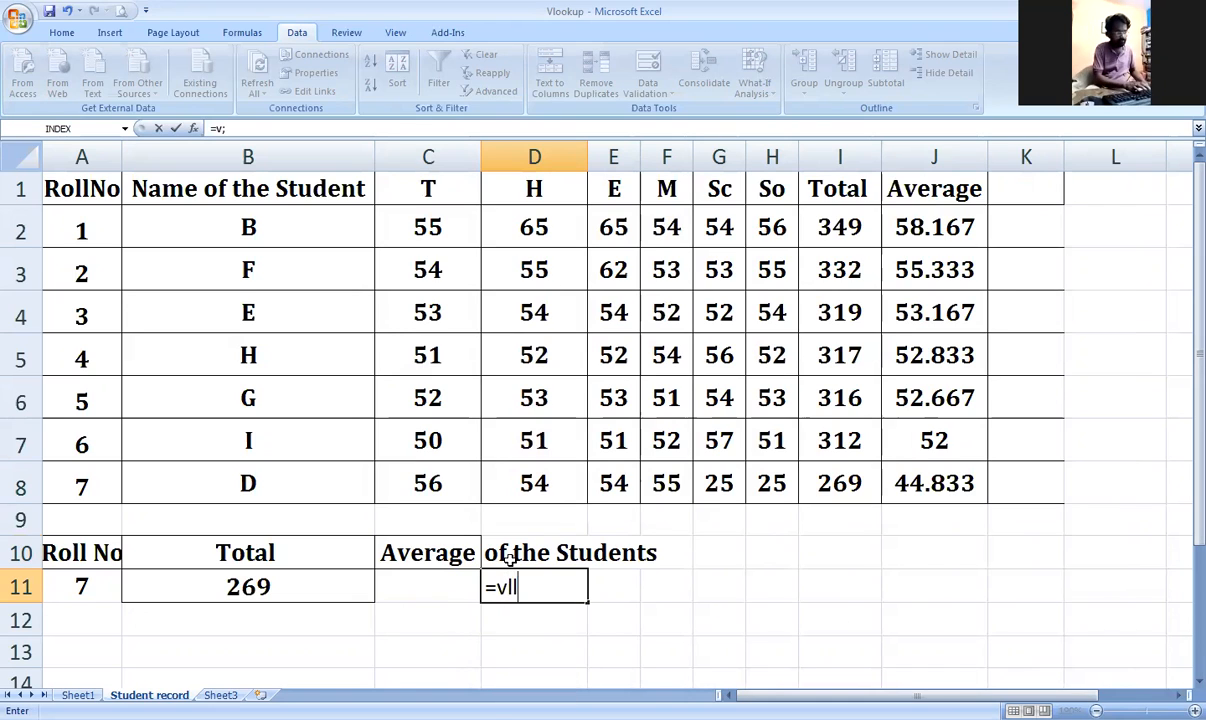
key("Tab")
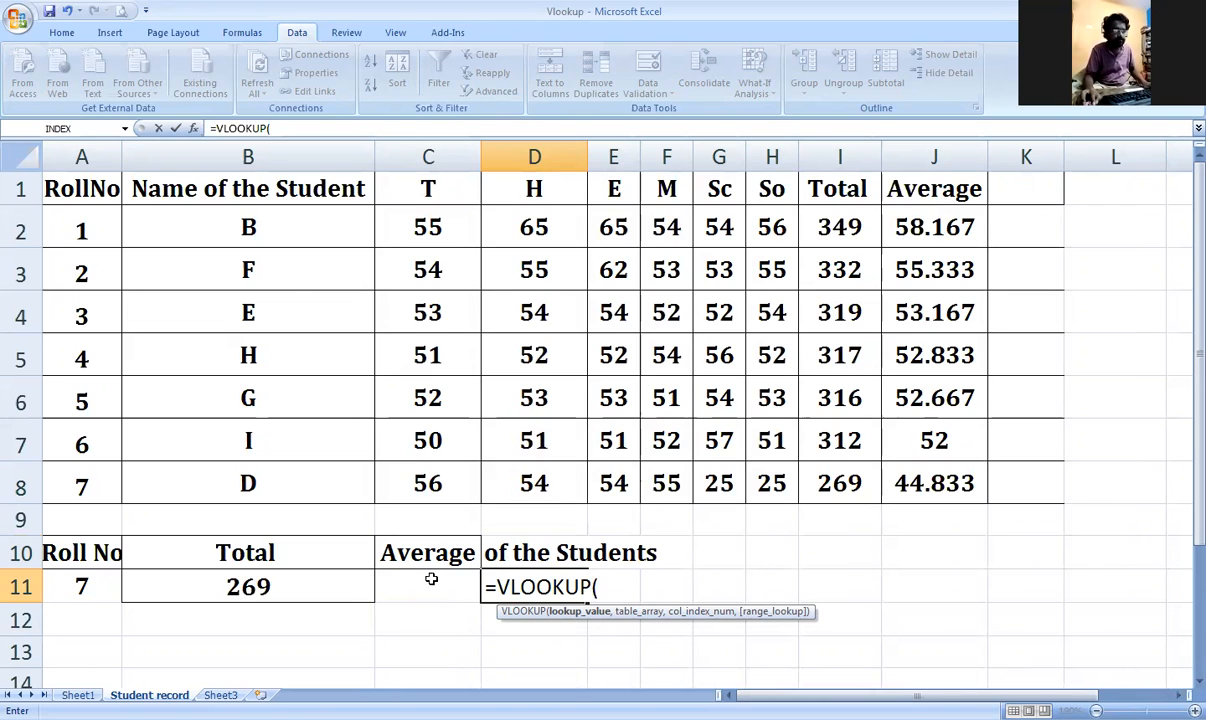
key("BackSpace")
key("BackSpace")
key("BackSpace")
key("BackSpace")
key("BackSpace")
key("BackSpace")
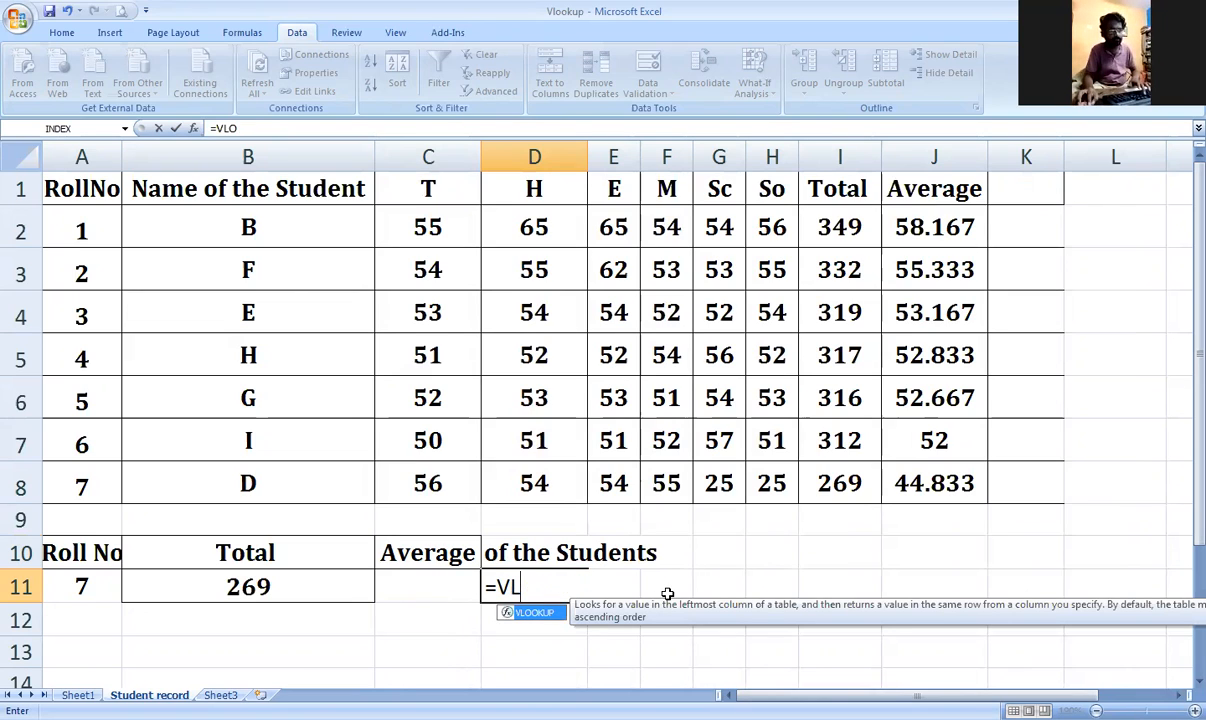
key("BackSpace")
key("BackSpace")
key("BackSpace")
left_click(655, 587)
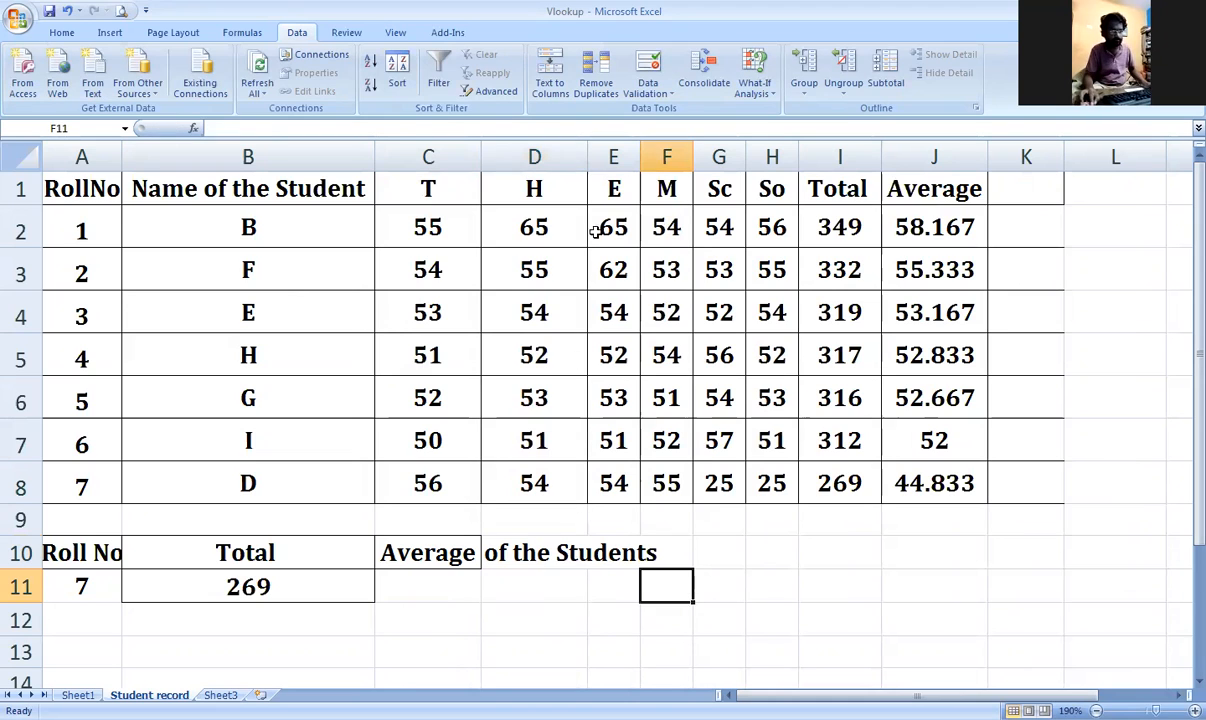
double_click(587, 157)
left_click(560, 580)
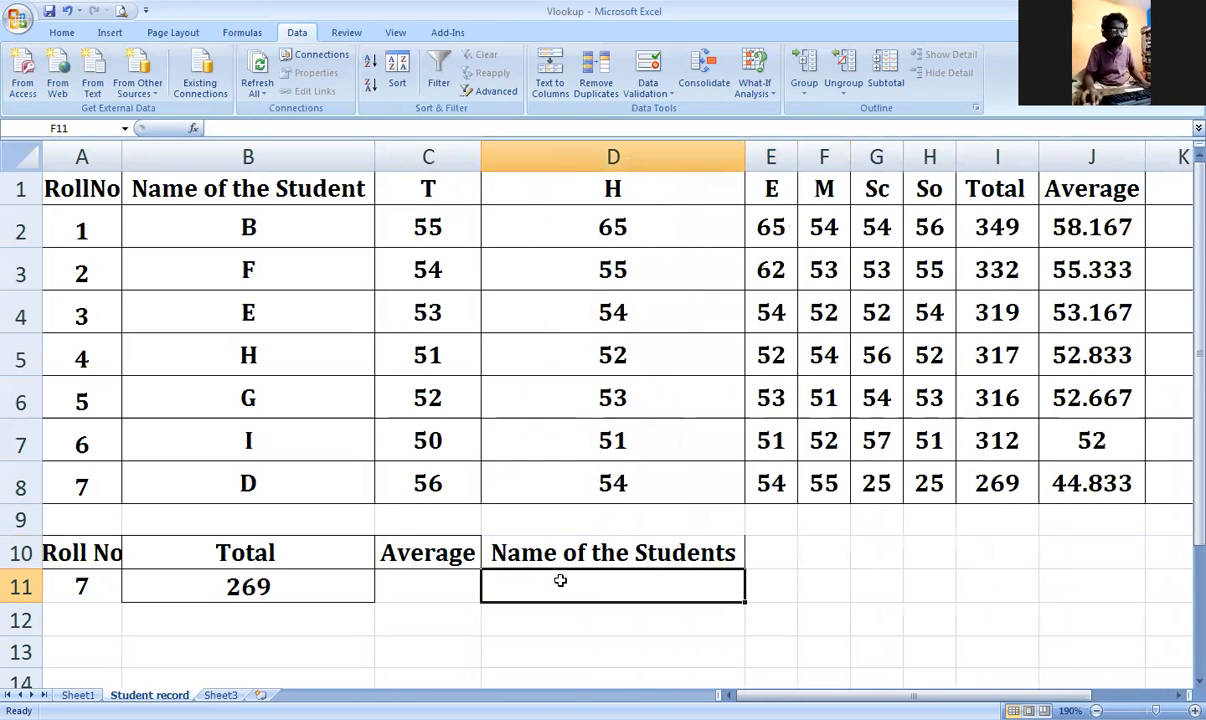
Step: Replace roll number 7 in A11 with =VLOOKUP(D11,A1:J8,2,FALSE), returning #N/A
left_click(85, 587)
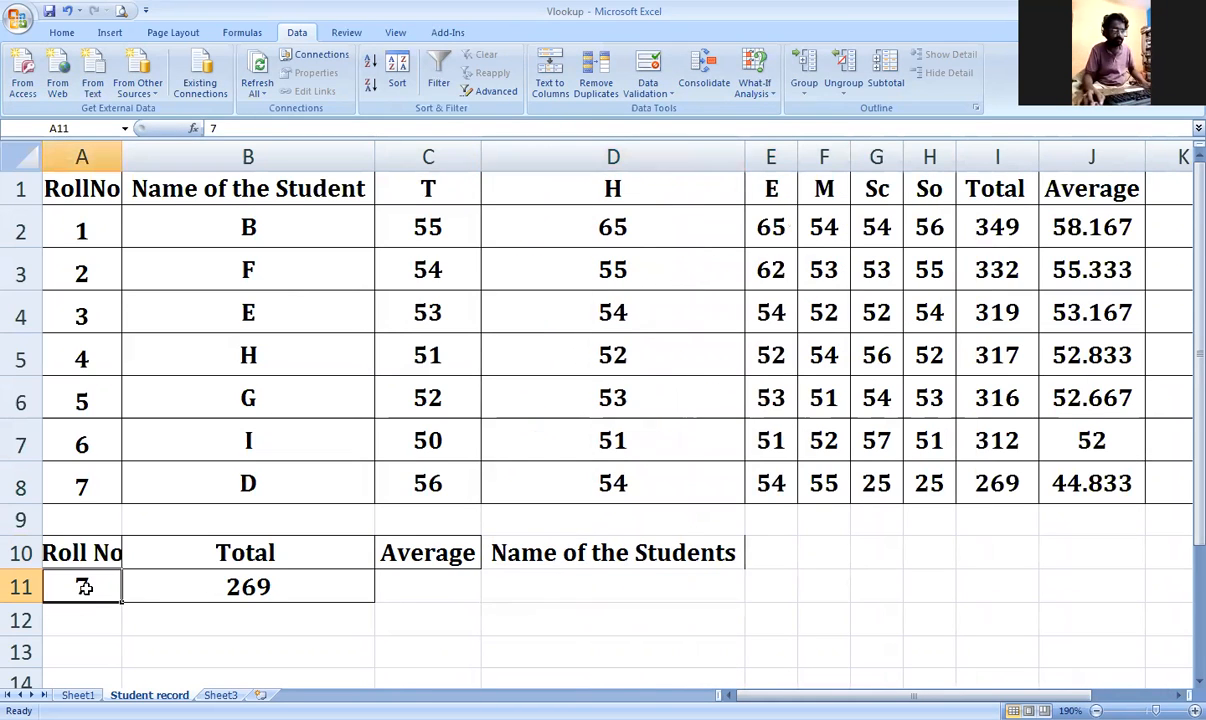
key("Delete")
type("=")
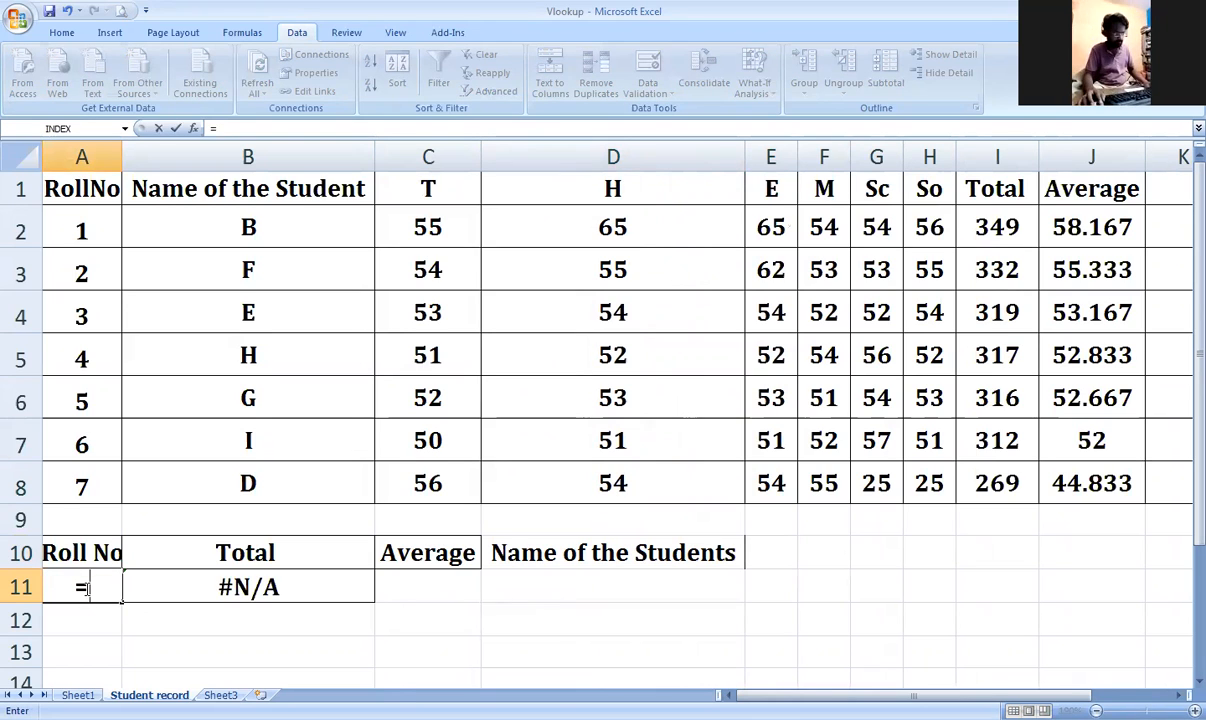
type("vl")
key("Tab")
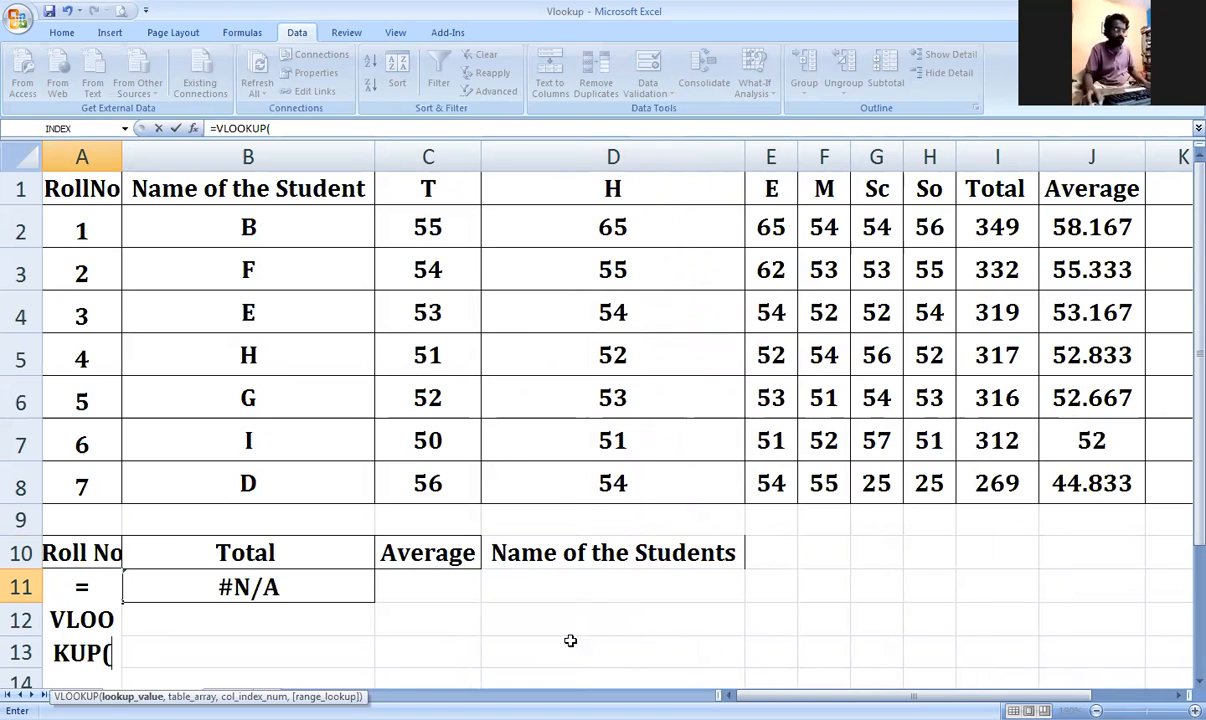
left_click(578, 583)
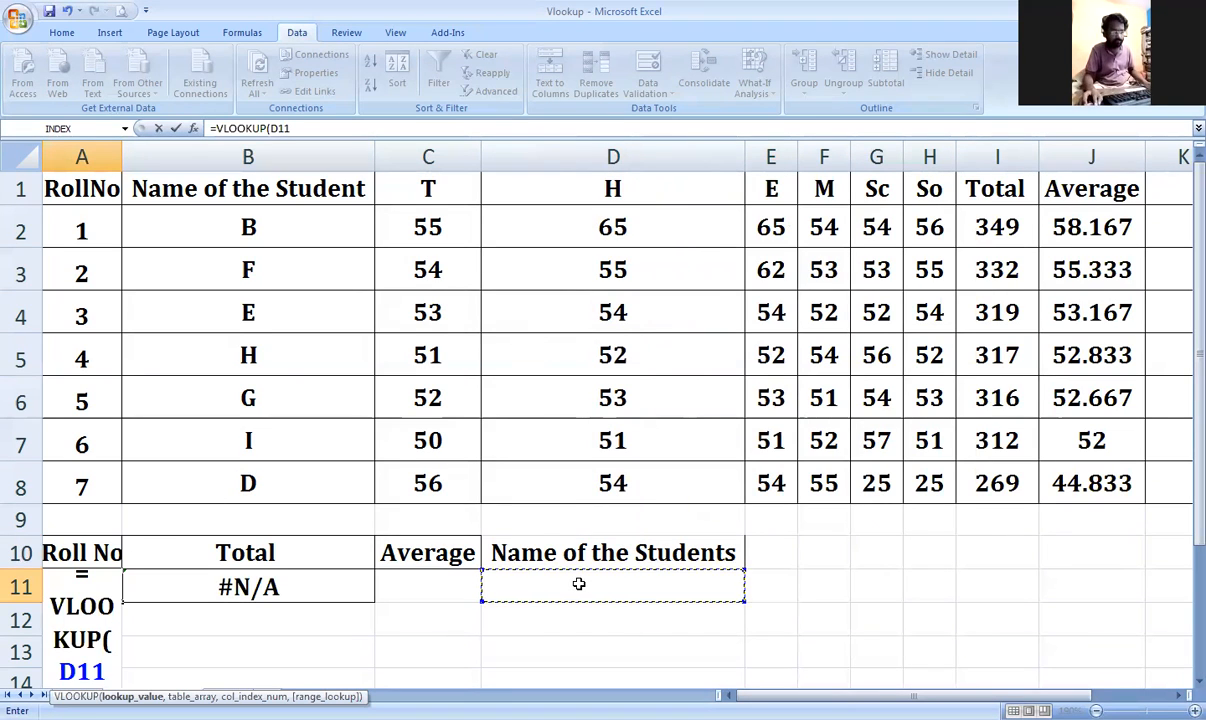
type(",")
left_click_drag(97, 191, 1047, 493)
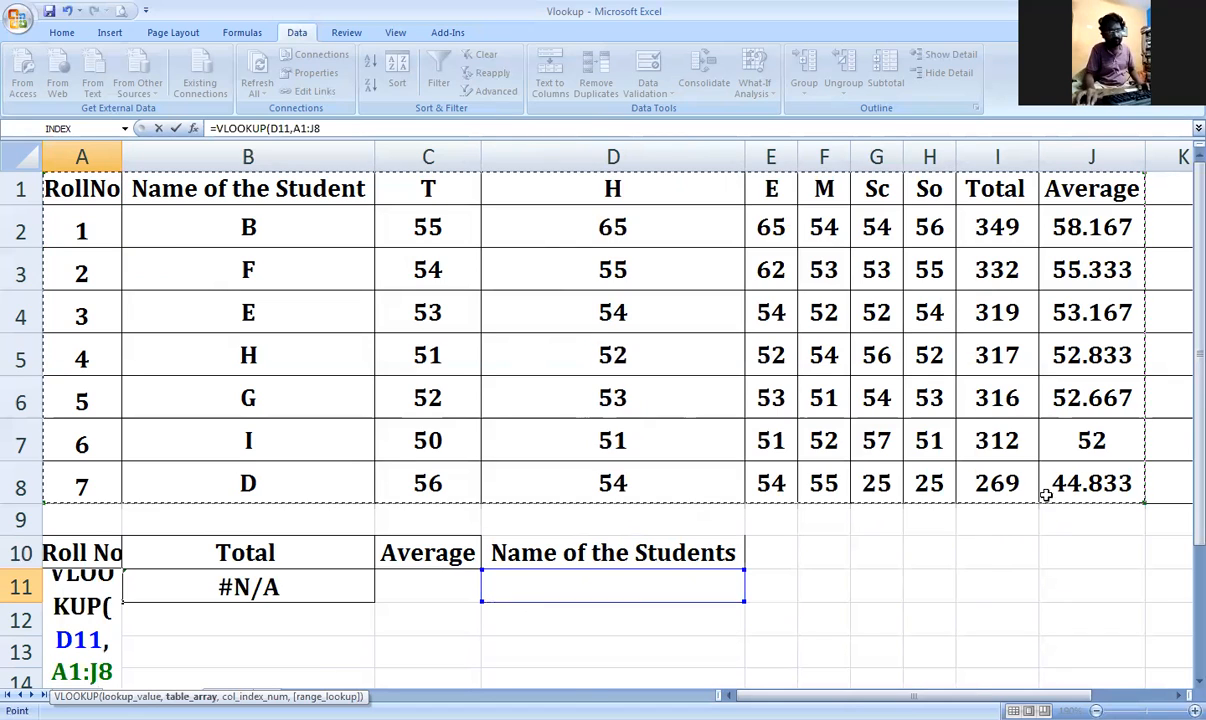
type(",")
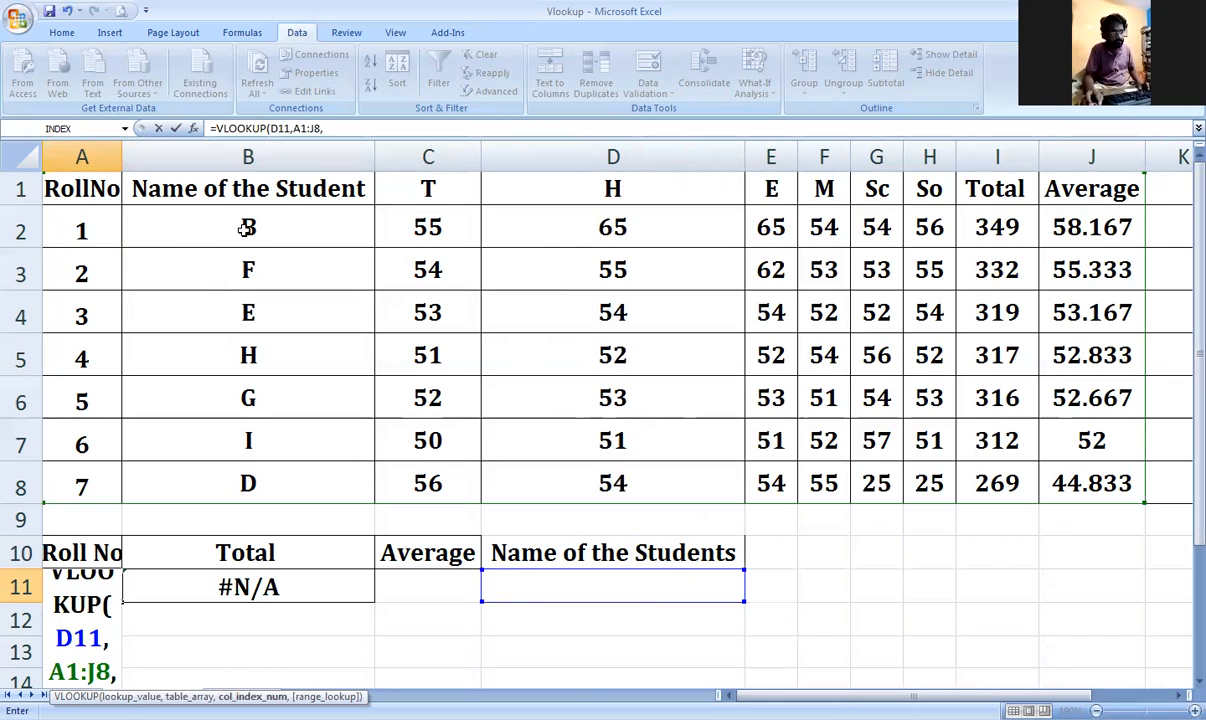
type("2,")
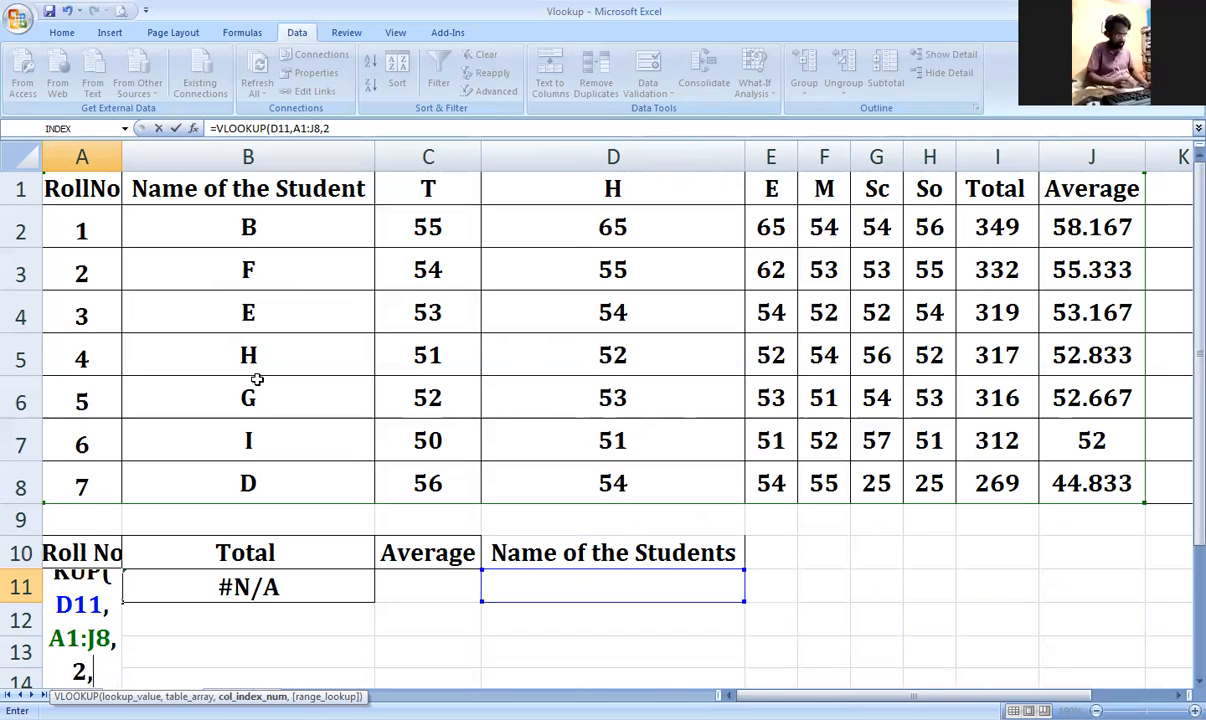
type("False)")
key("Return")
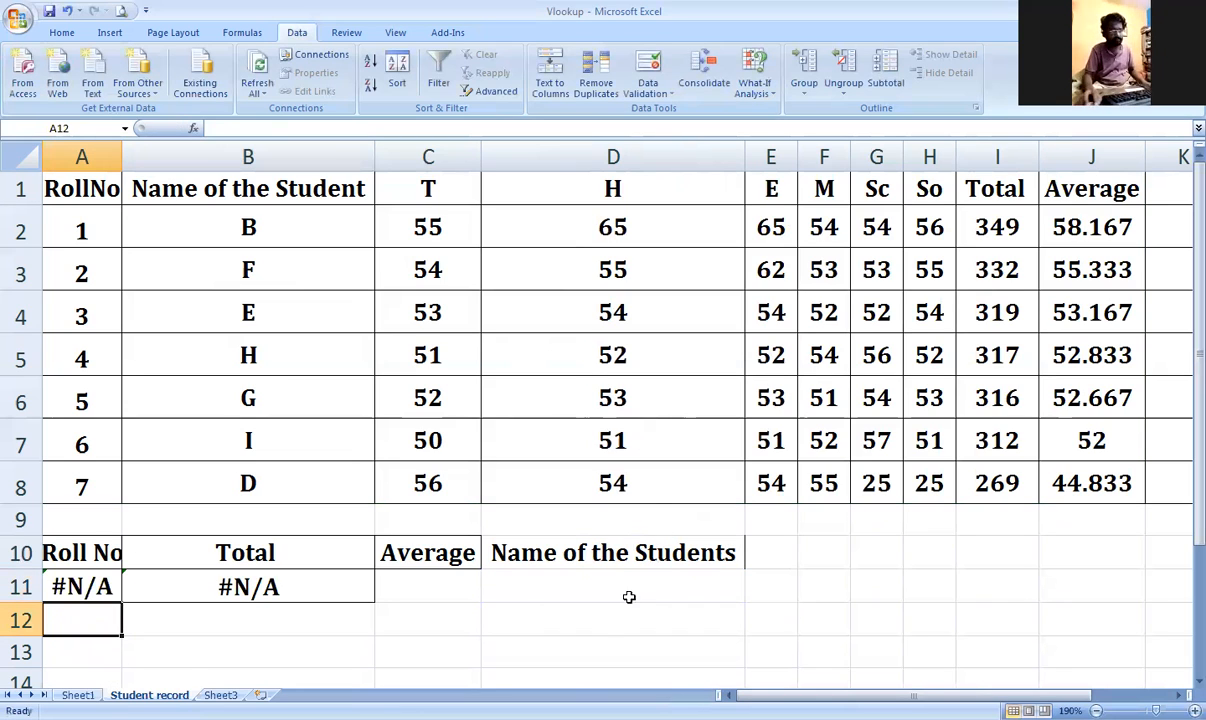
Step: Clear row 11, removing B11's #N/A lookup and the stray A entries
left_click(552, 581)
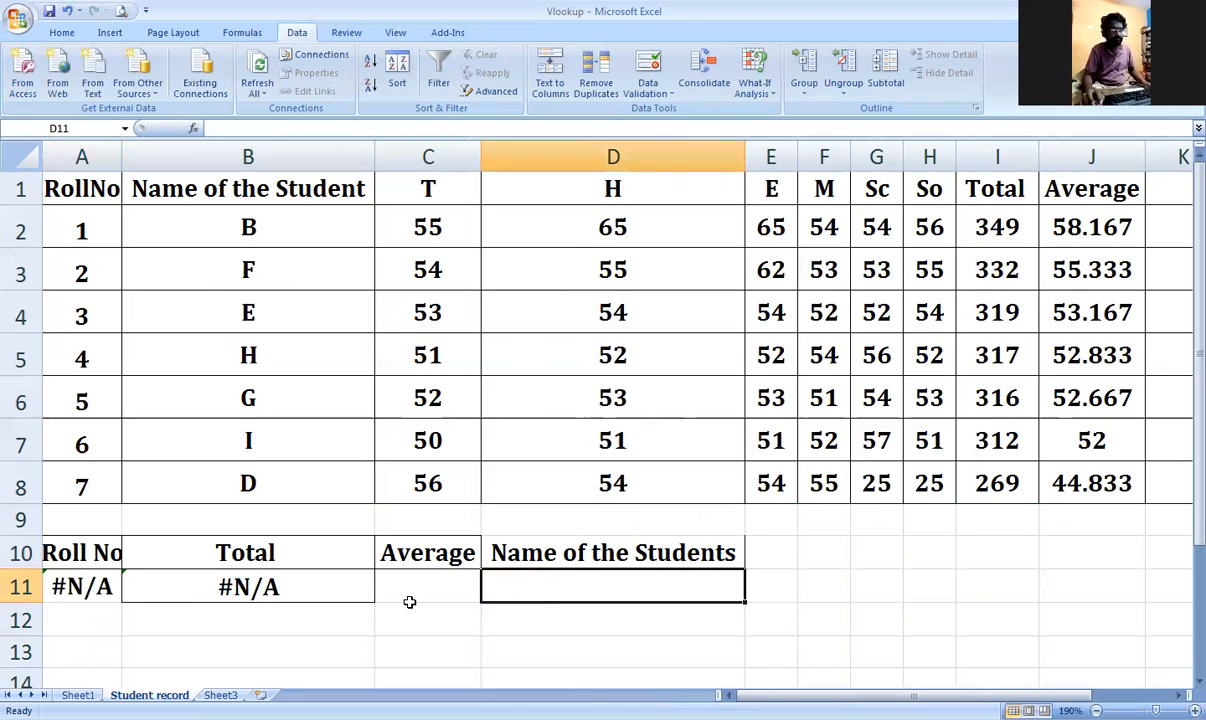
type("A")
key("Return")
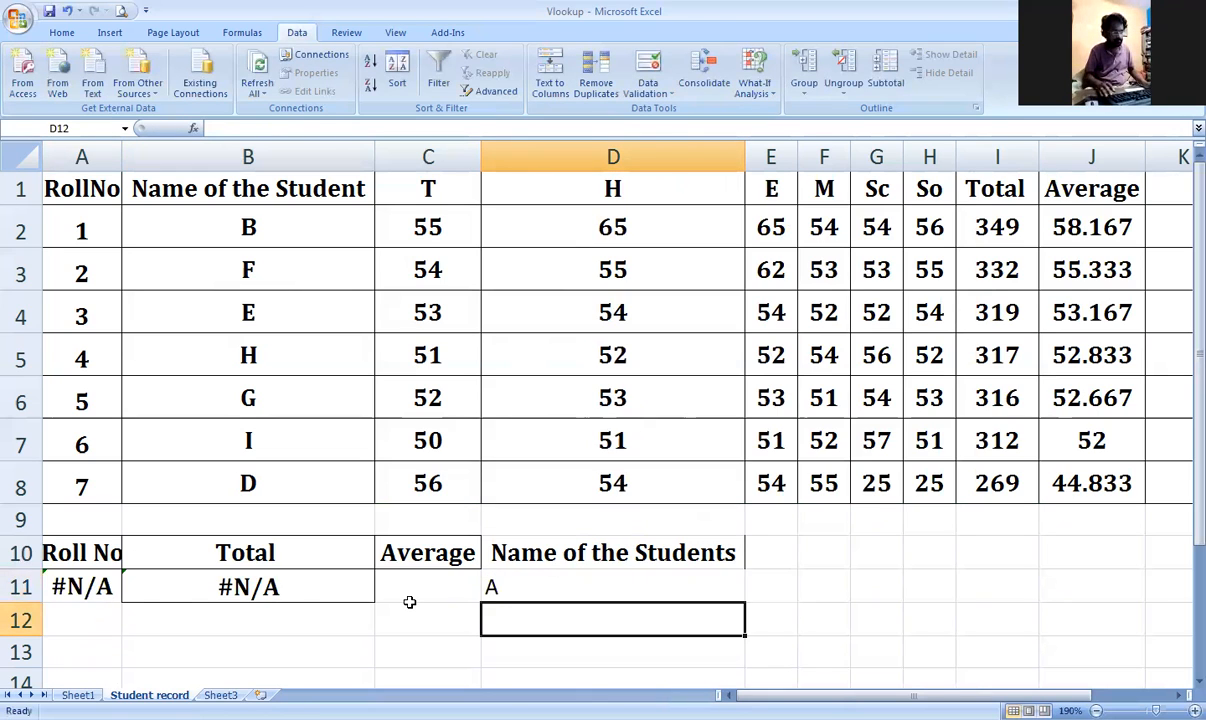
key("Up")
key("Left")
key("Left")
key("Left")
type("A")
key("Return")
key("Up")
key("Right")
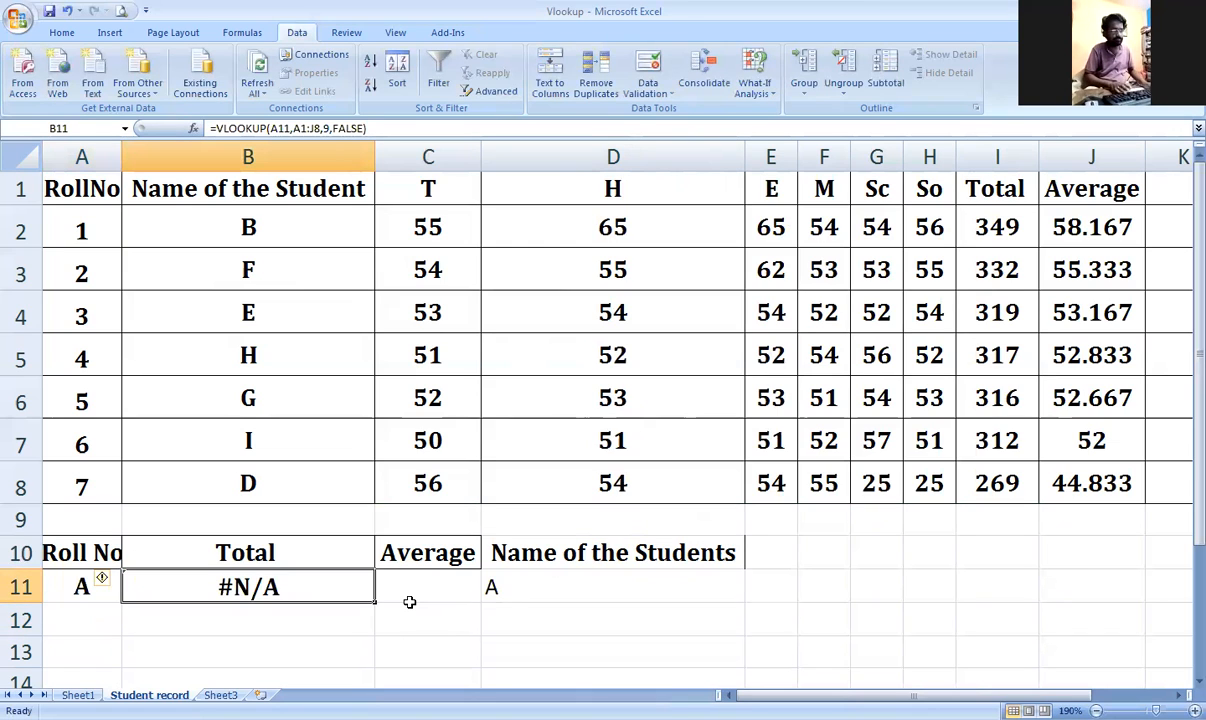
key("Left")
key("Right")
key("Delete")
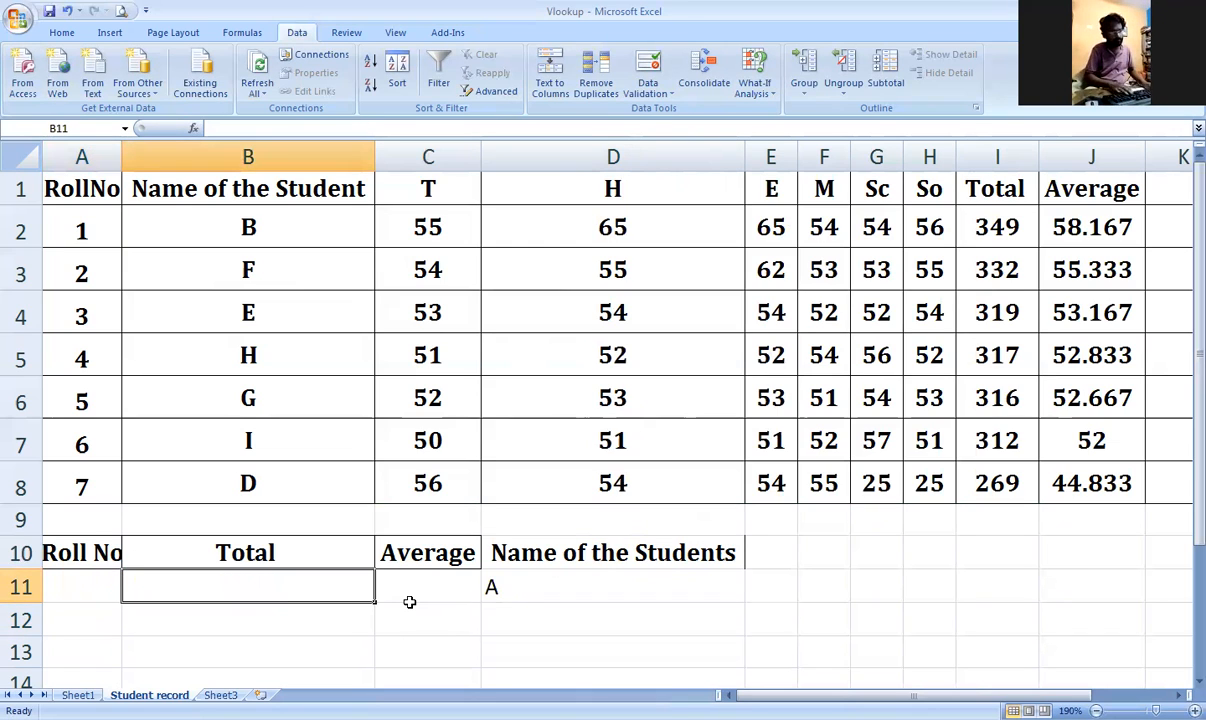
key("Right")
key("Right")
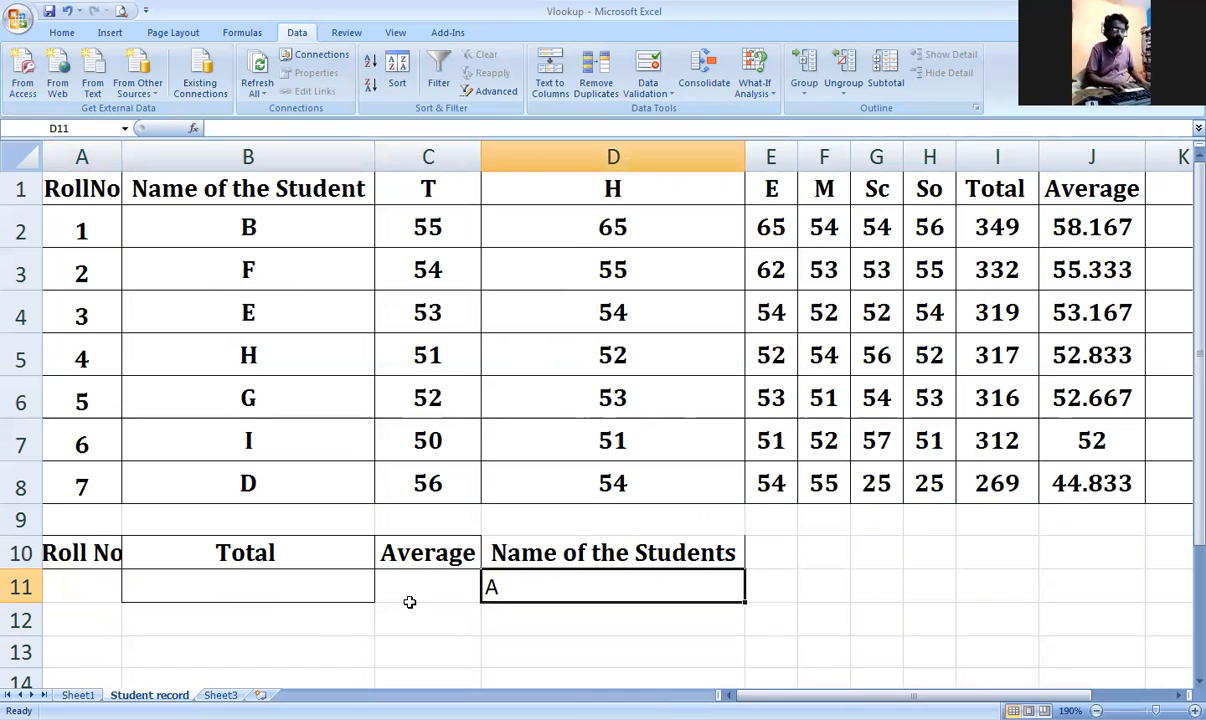
key("Delete")
Step: Start the Roll No label in B12
left_click(245, 623)
type("Ro")
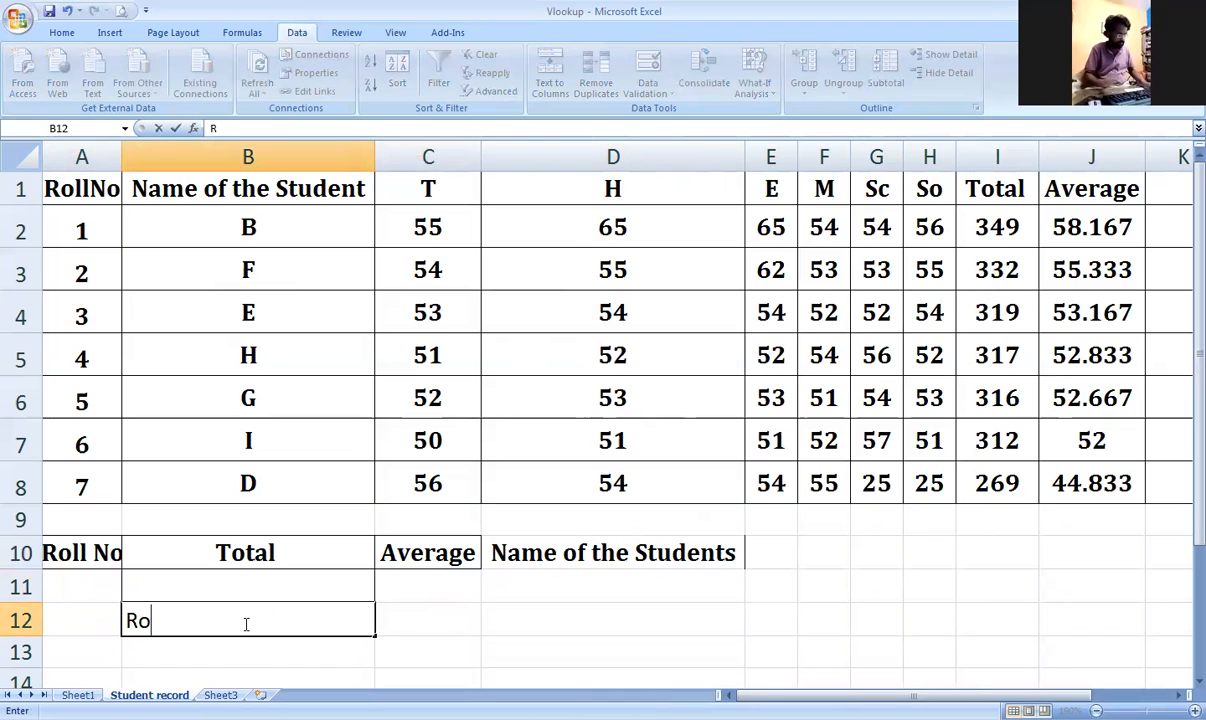
type("ll")
key("Return")
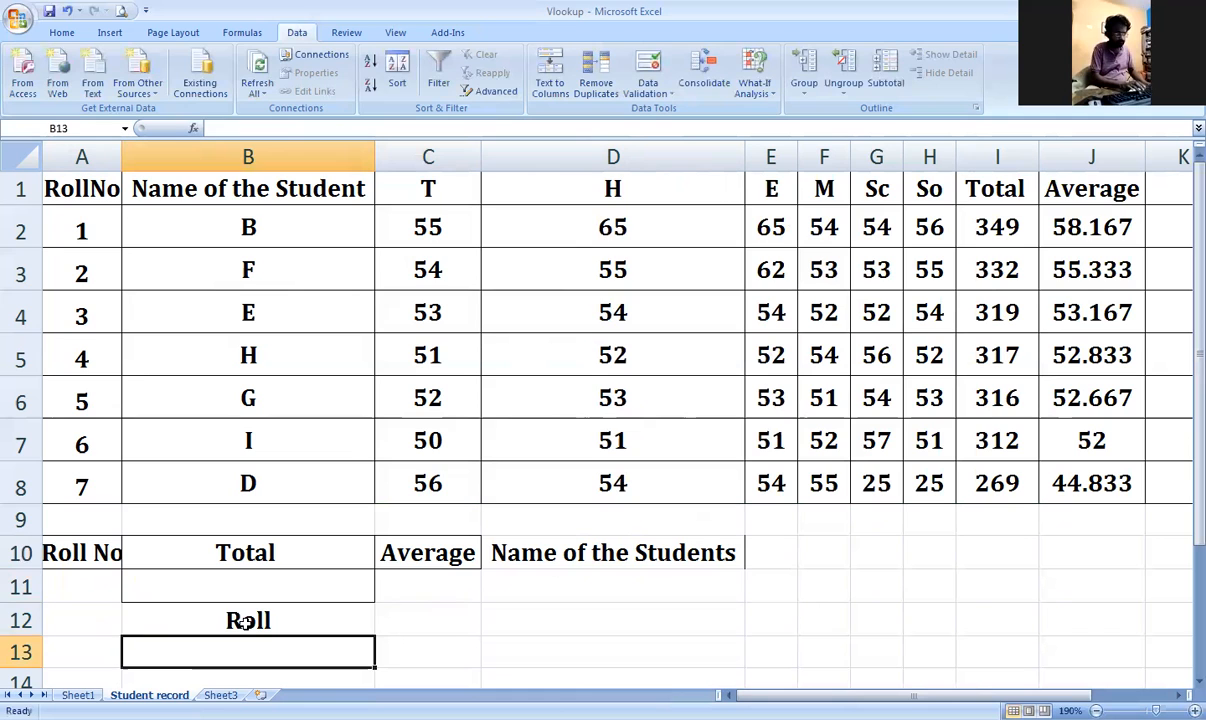
key("Up")
key("F2")
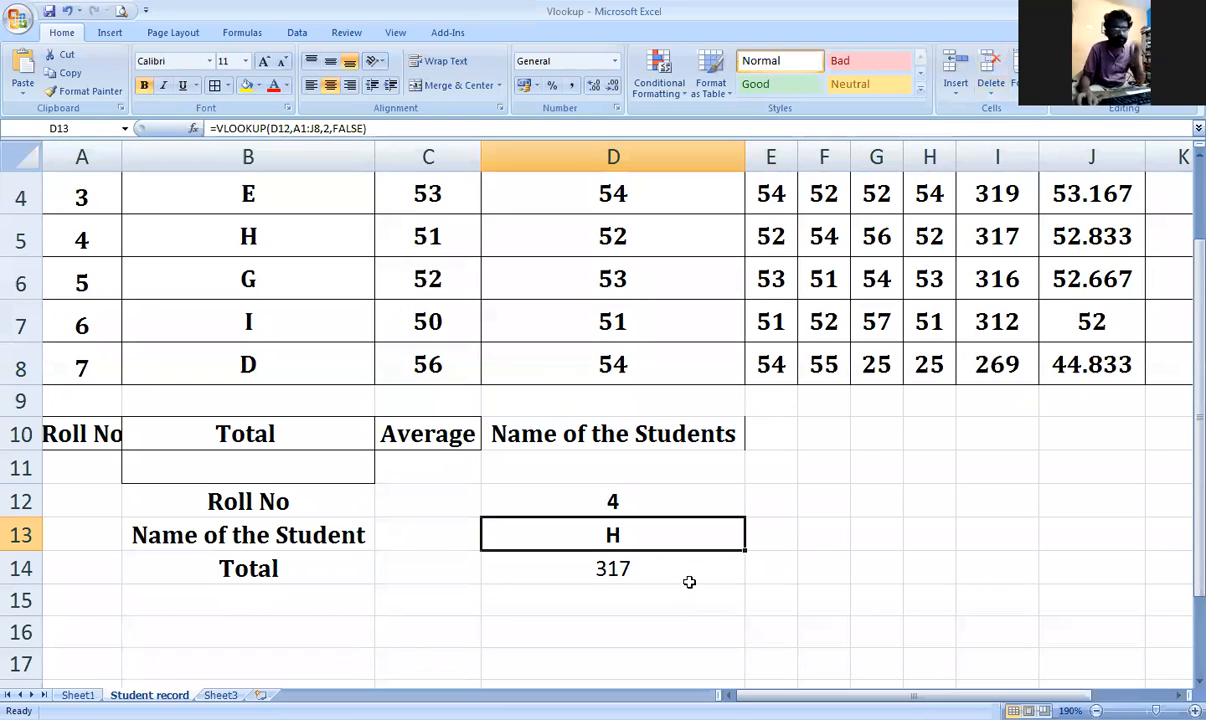
scroll(636, 558, "up", 1)
scroll(645, 600, "down", 1)
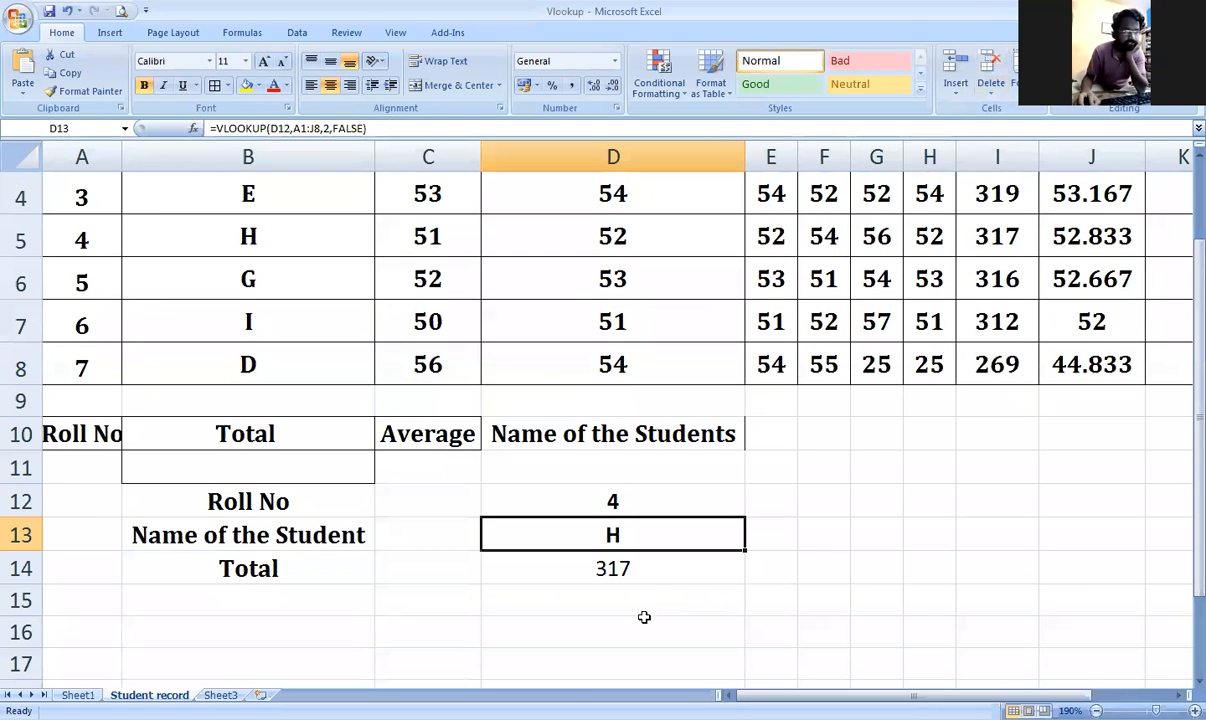
Step: Enter the label 'Average' in B15 below Total
left_click(314, 603)
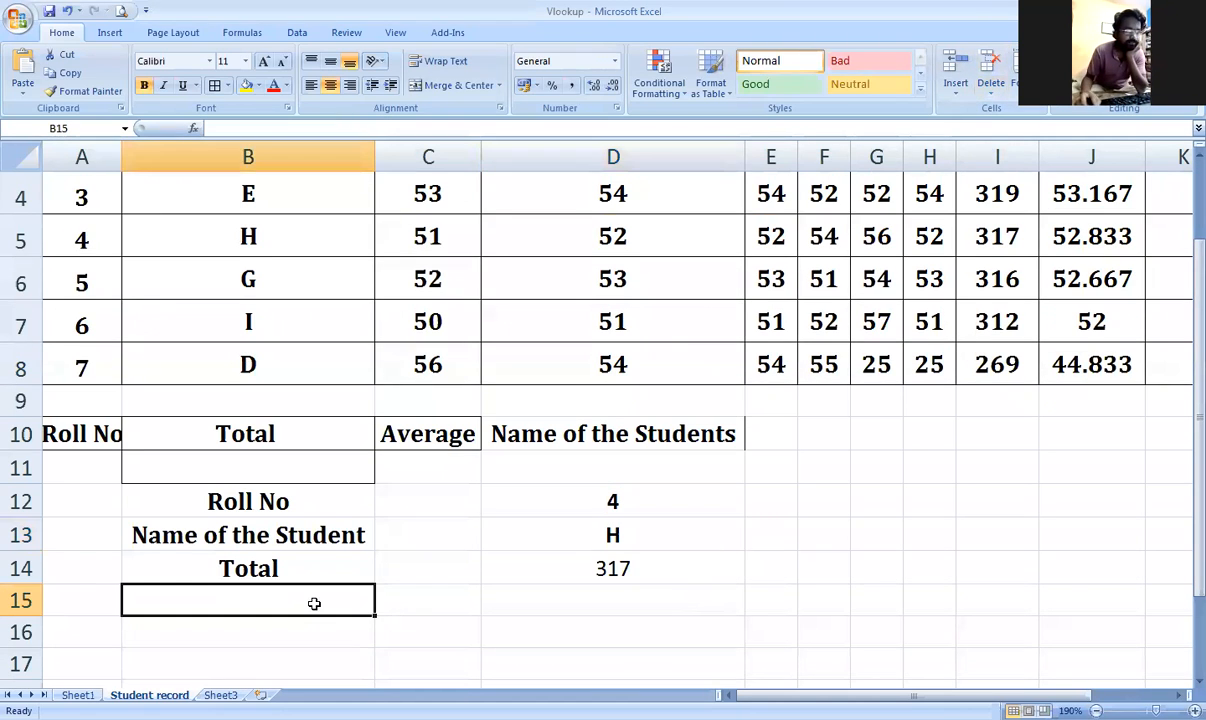
type("Average")
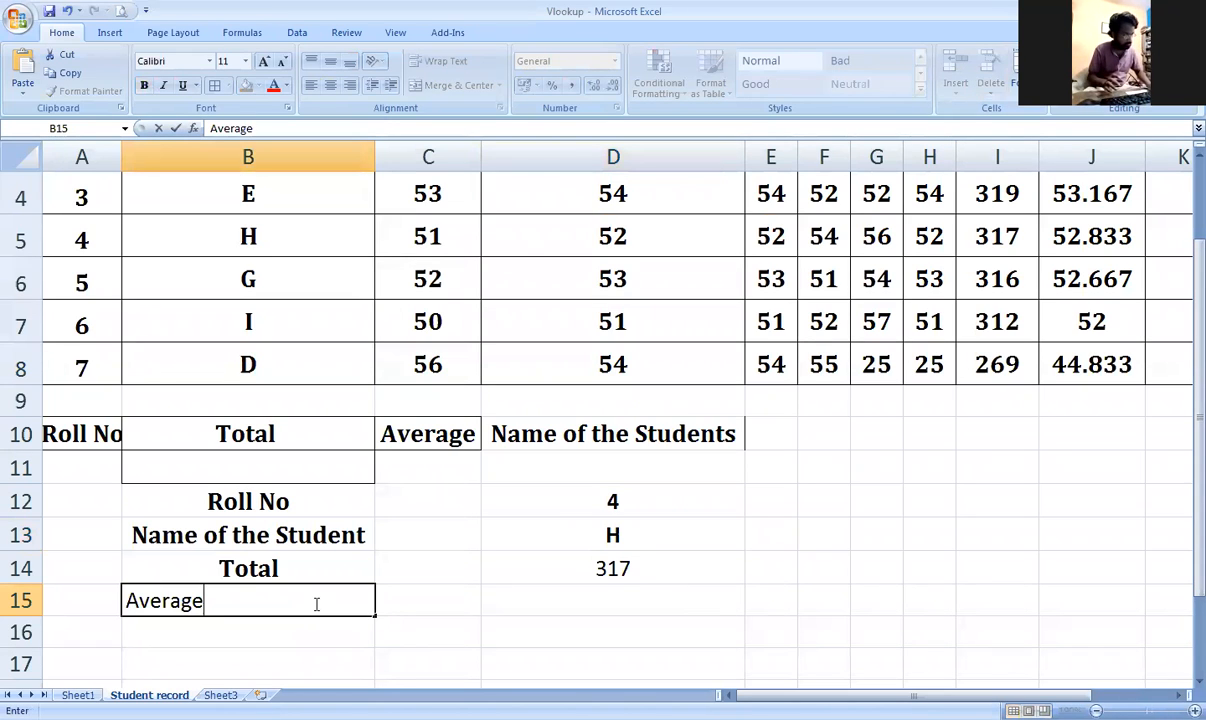
key("Tab")
key("Tab")
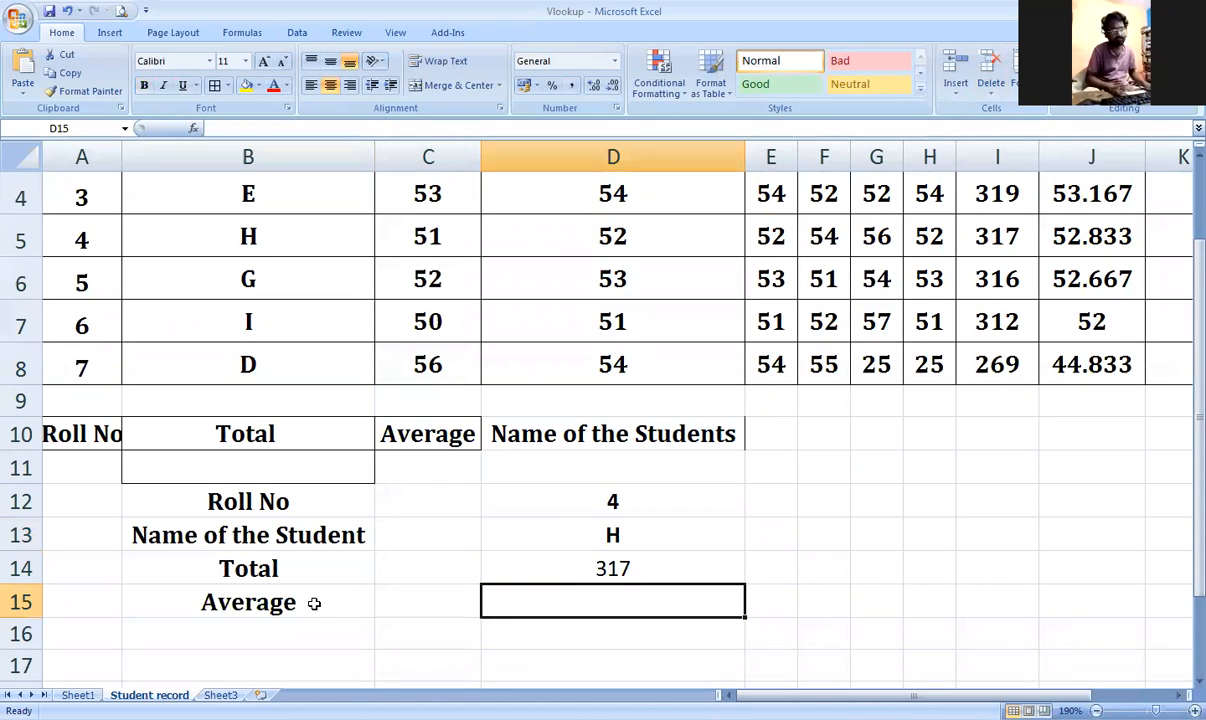
Step: In D15, start =VLOOKUP(D12,A1:J8, using roll number D12 and the student table
type("=v")
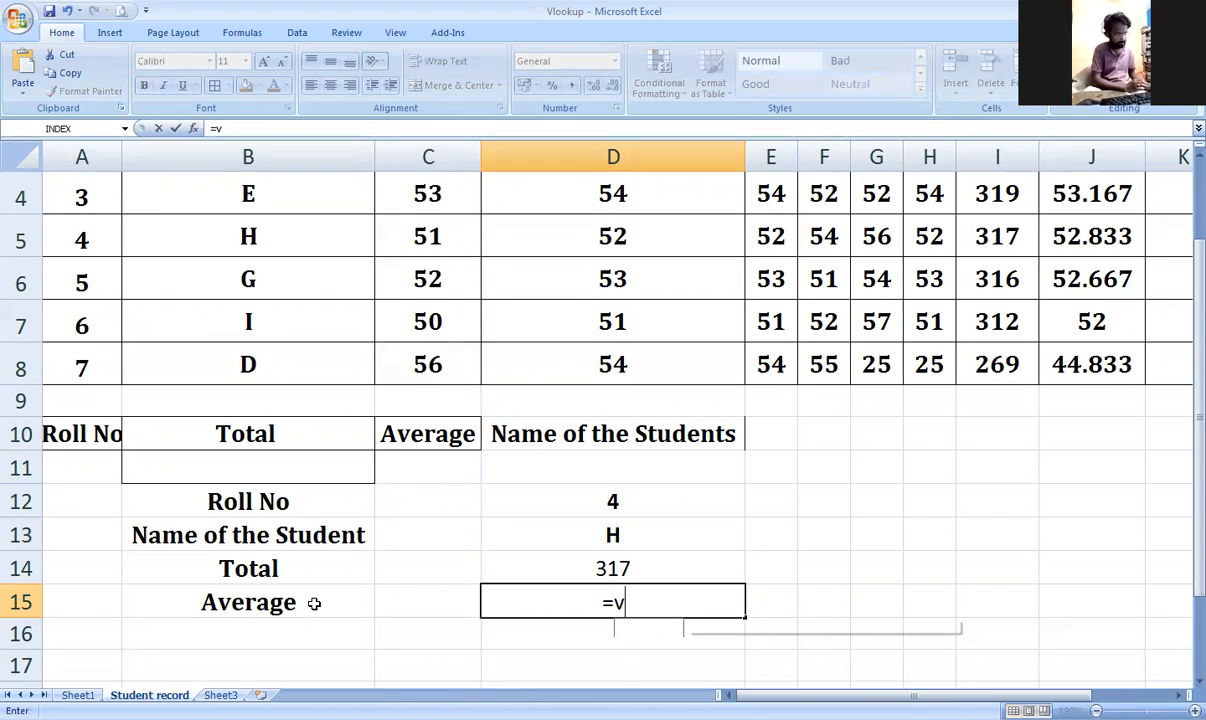
type("l")
key("Tab")
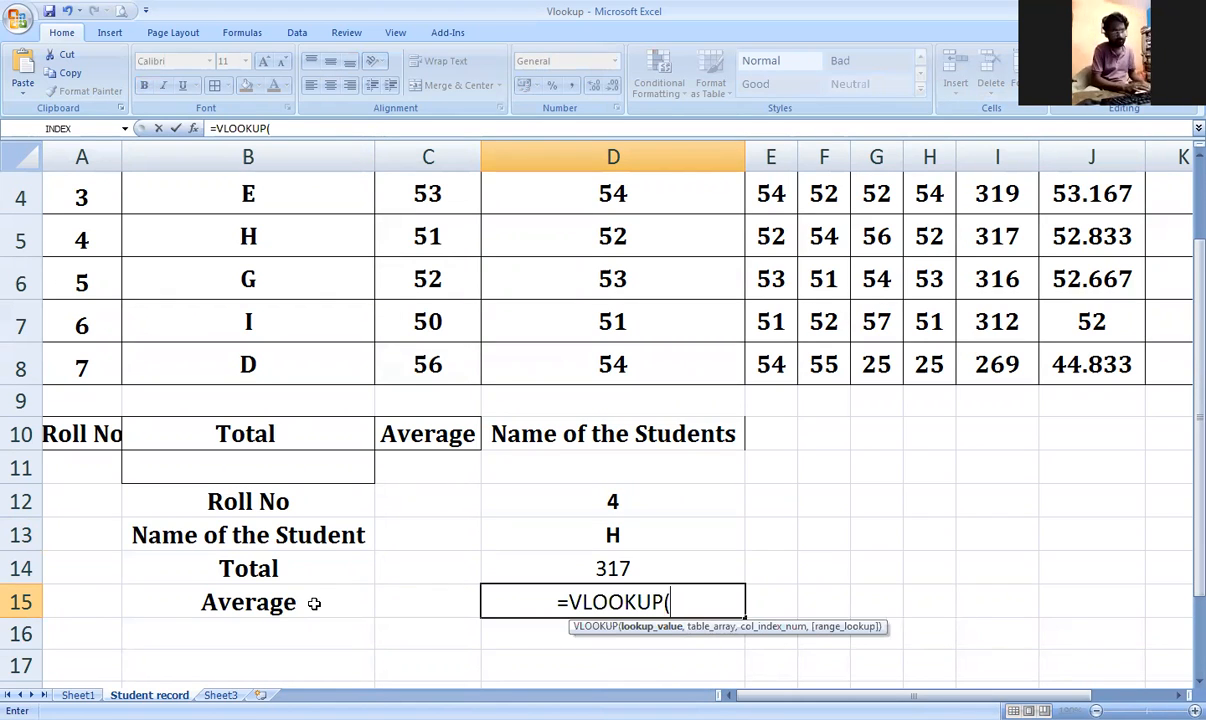
left_click(521, 503)
type(",")
scroll(350, 487, "up", 1)
left_click_drag(113, 212, 1058, 493)
scroll(852, 528, "down", 1)
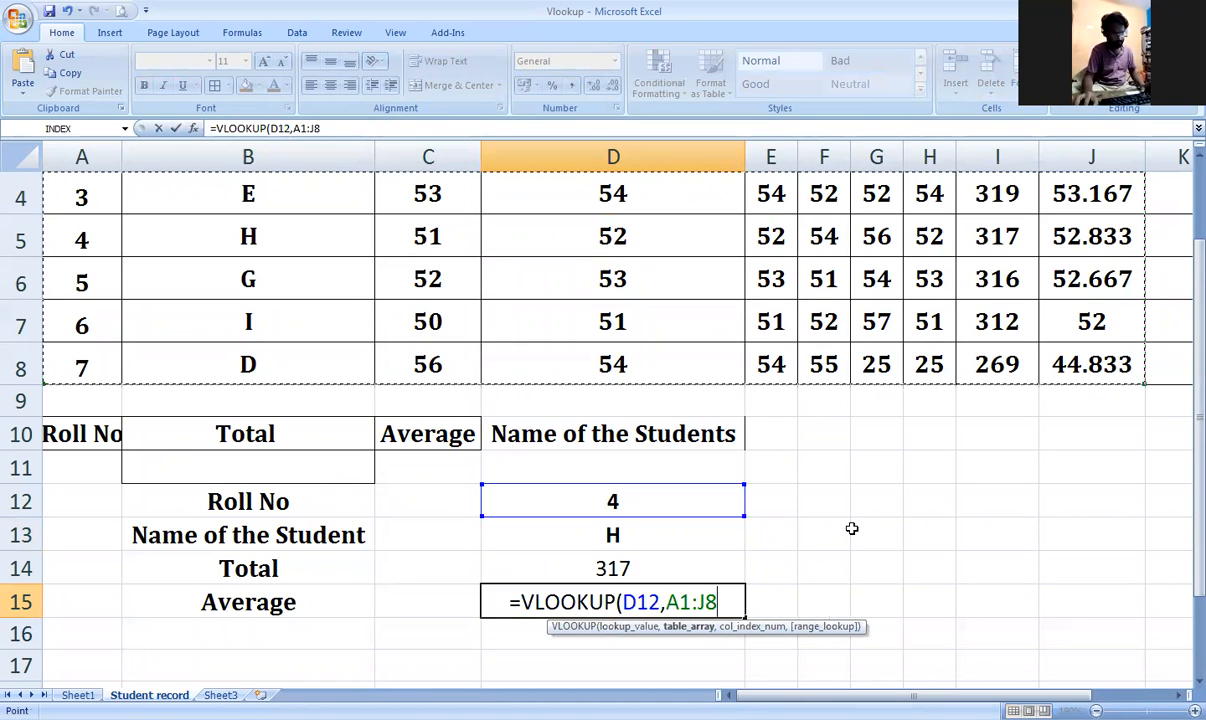
type(",")
scroll(621, 520, "up", 1)
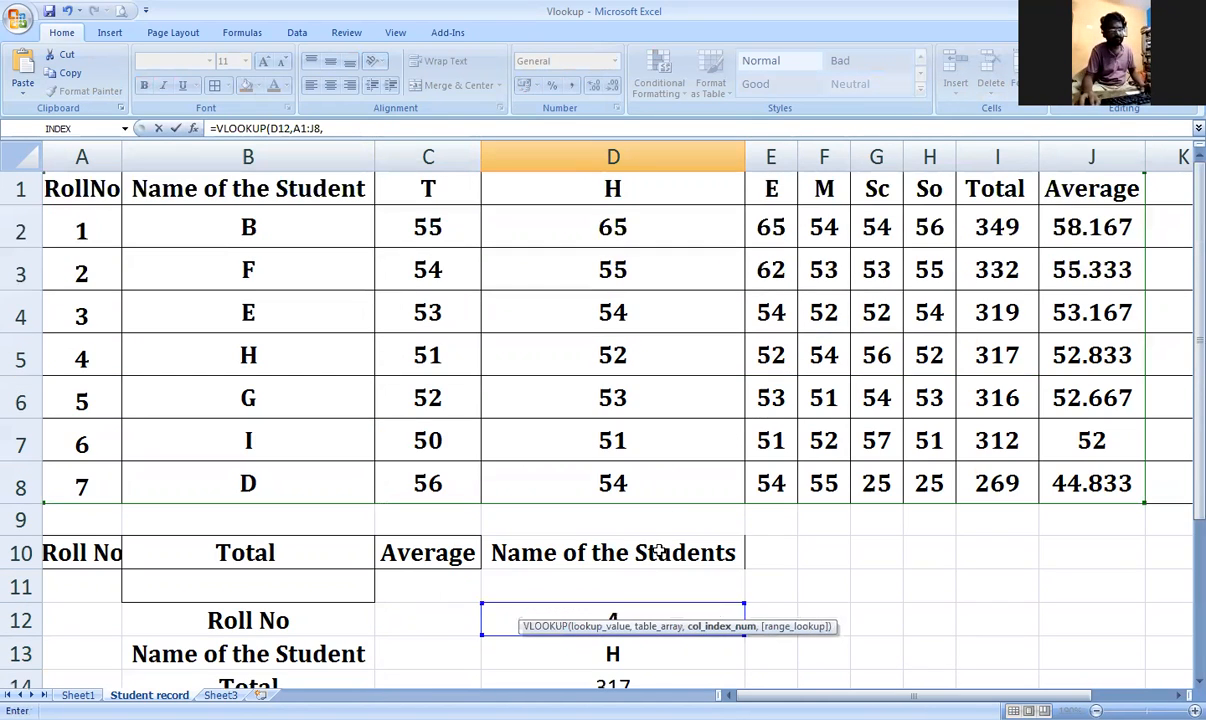